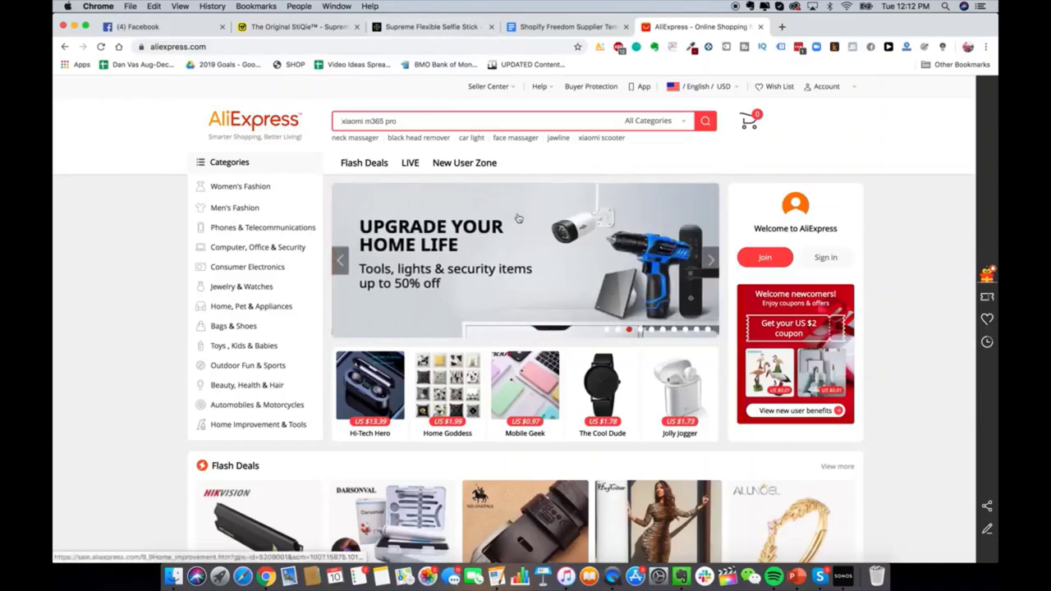
- Enter 'flexible selfie stick' in the AliExpress search box
type("ible selfie stick")
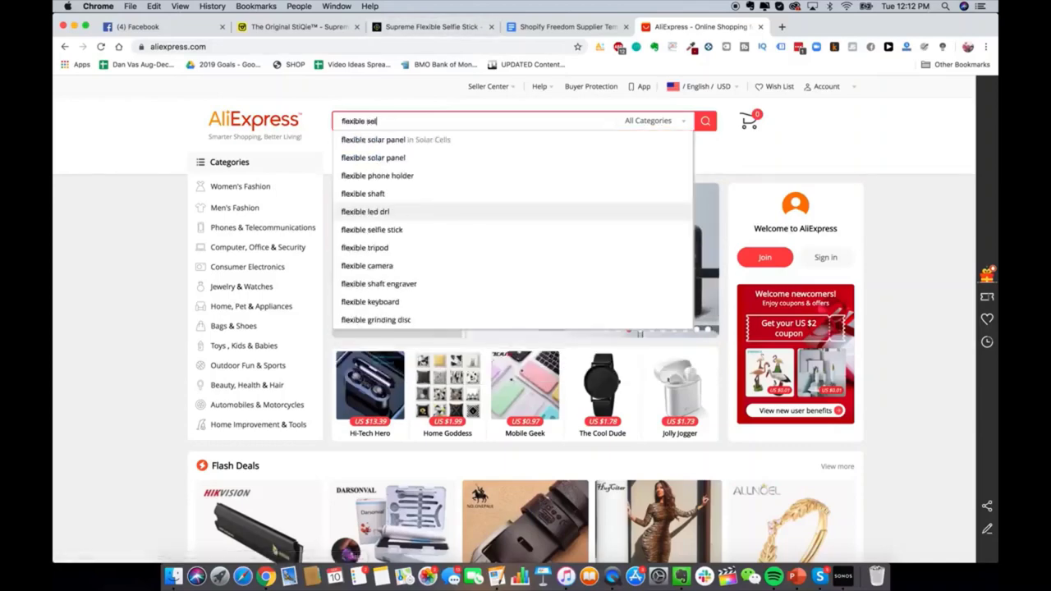
- Search for 'flexible selfie stick', sort the results by orders, then switch back to best match
key("Return")
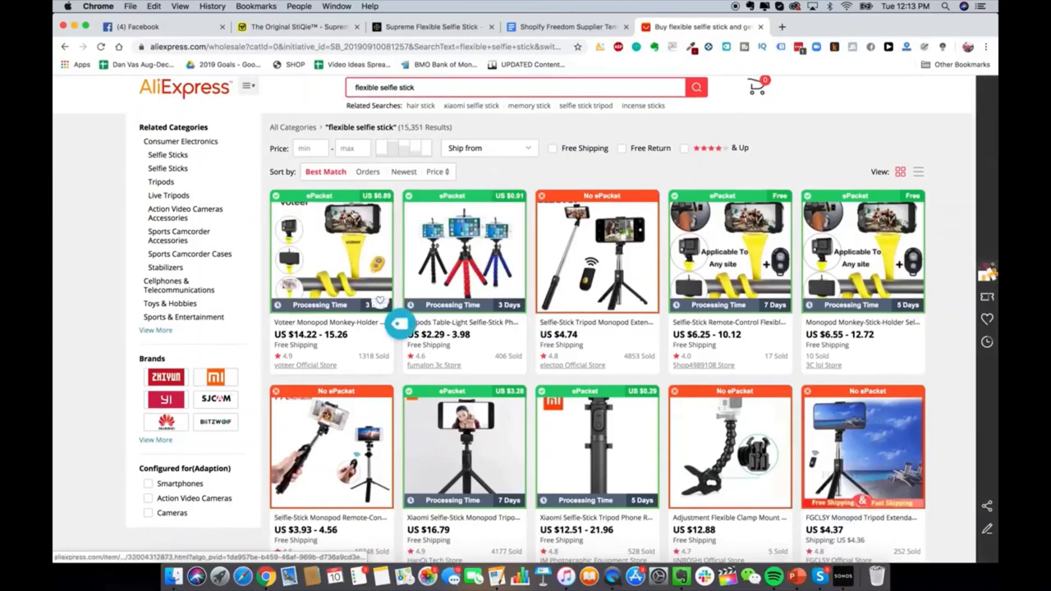
scroll(344, 246, "down", 1)
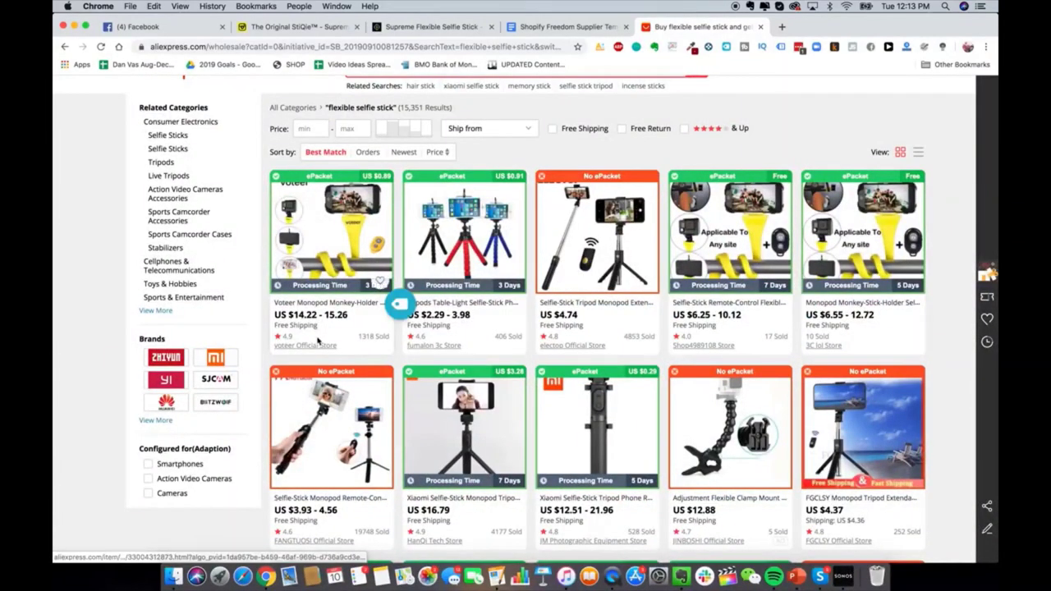
scroll(356, 355, "up", 1)
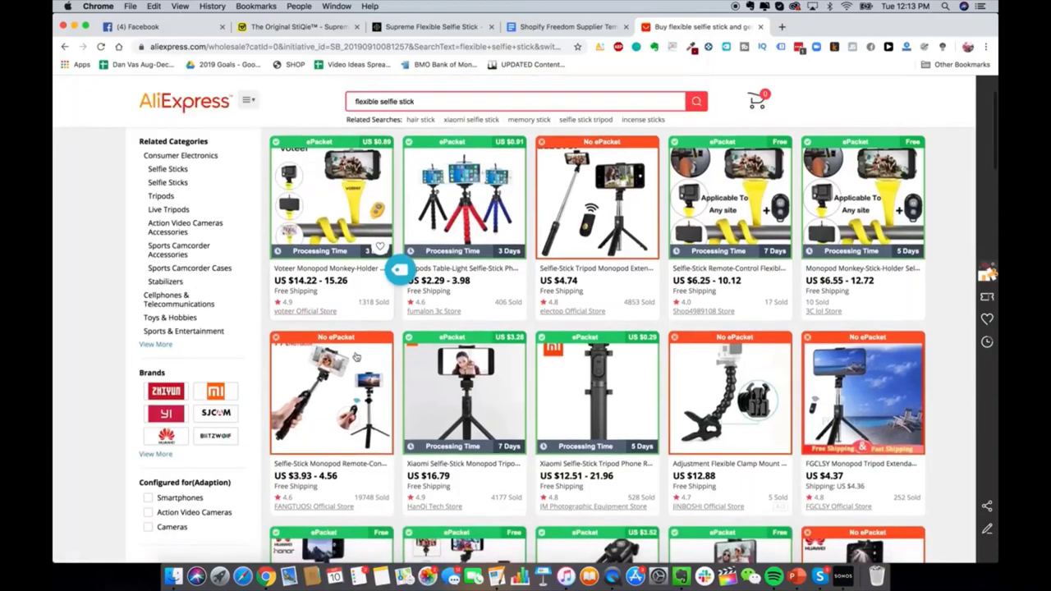
scroll(353, 320, "down", 1)
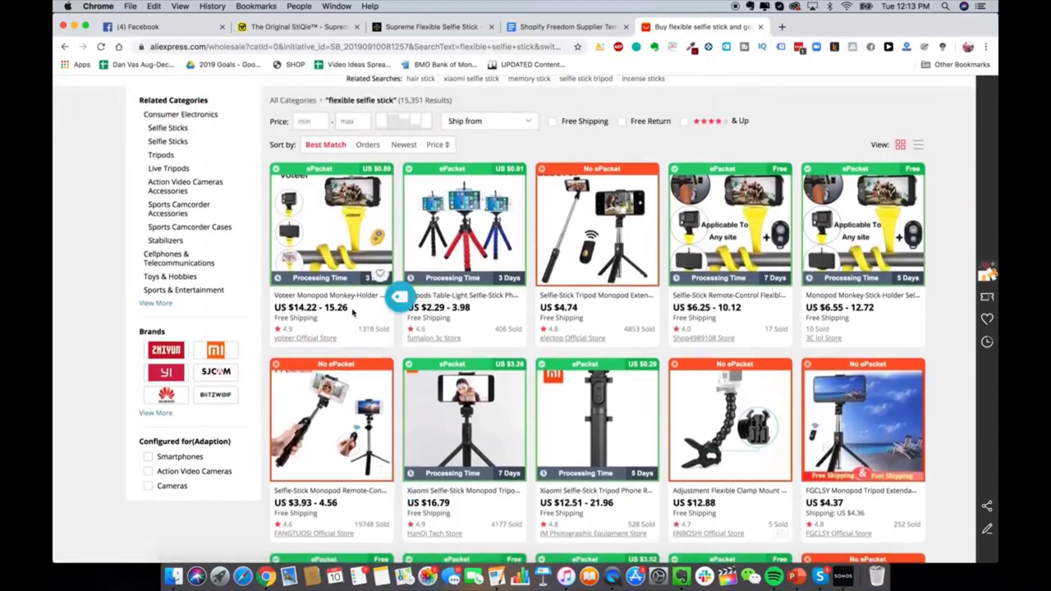
scroll(348, 338, "up", 1)
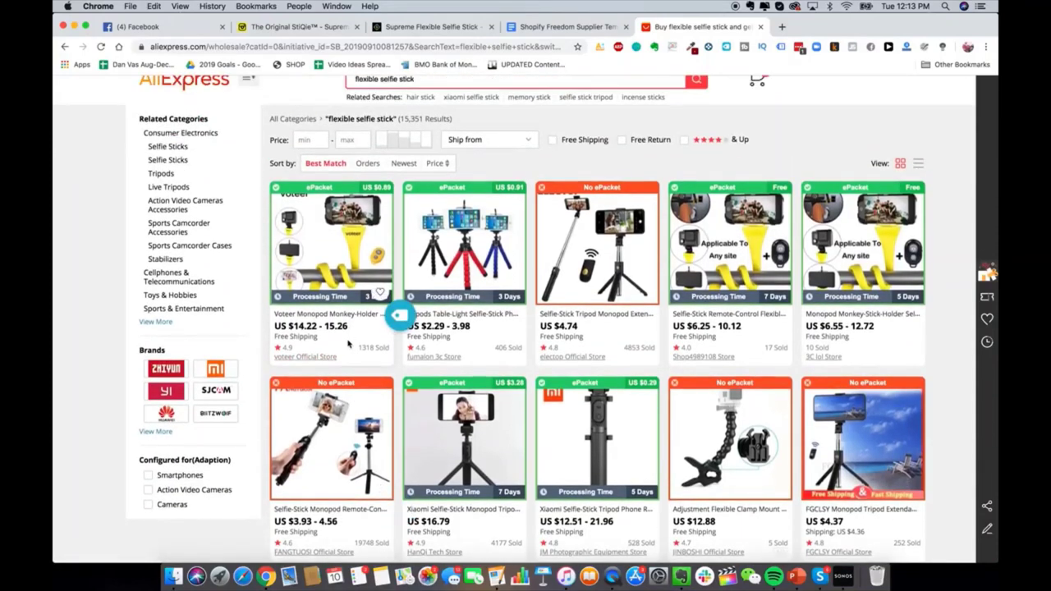
scroll(351, 334, "down", 5)
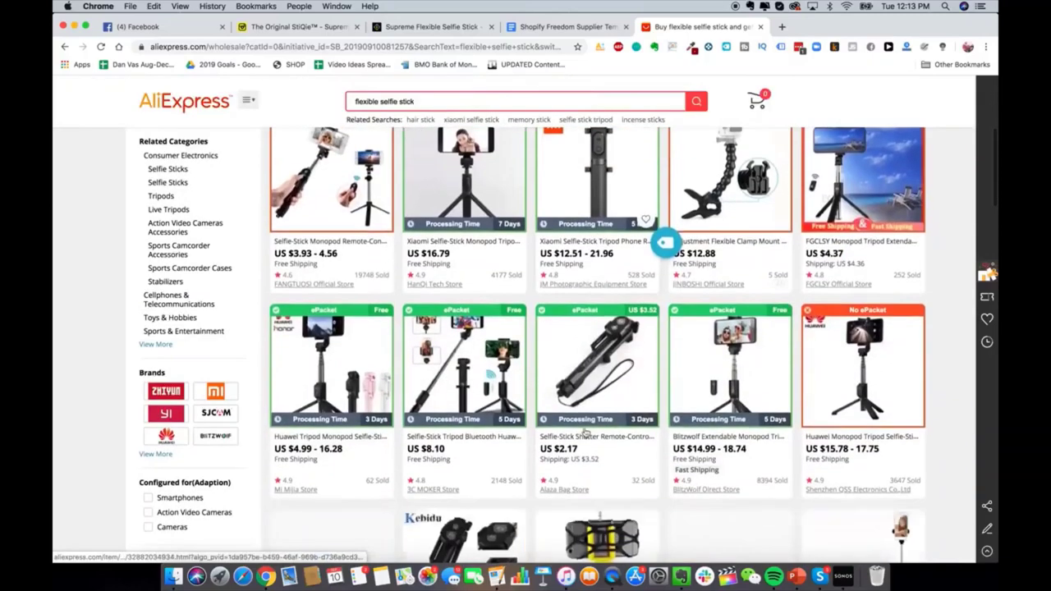
scroll(586, 432, "up", 5)
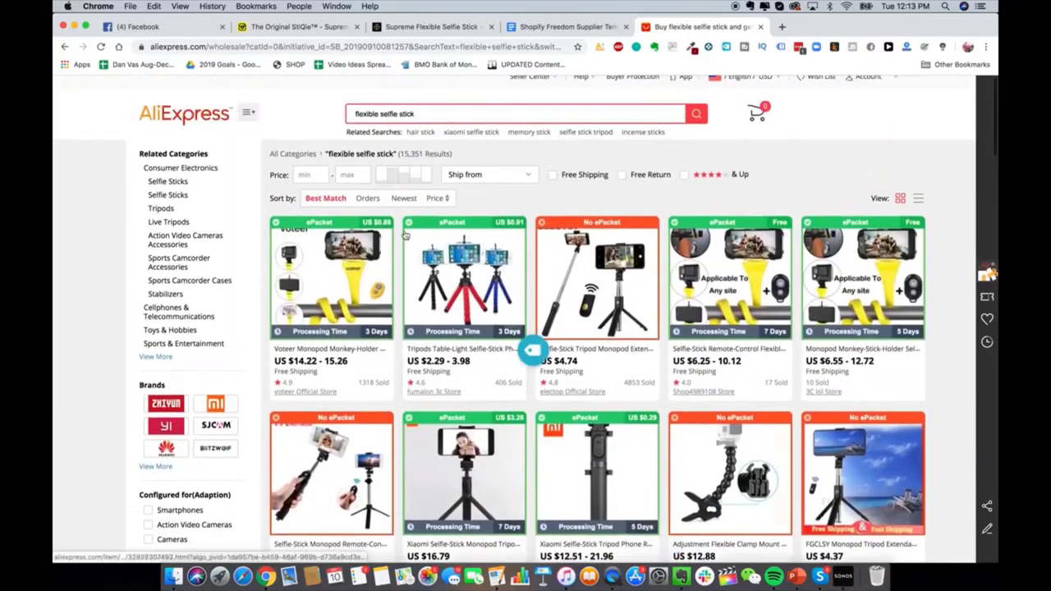
left_click(365, 199)
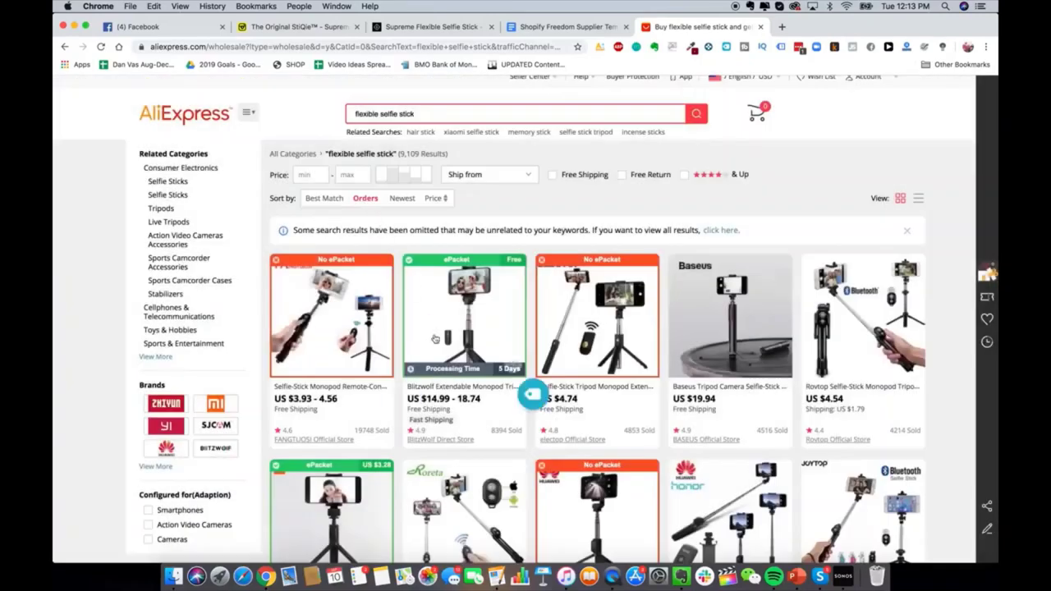
scroll(435, 339, "down", 3)
scroll(435, 339, "up", 3)
left_click(324, 208)
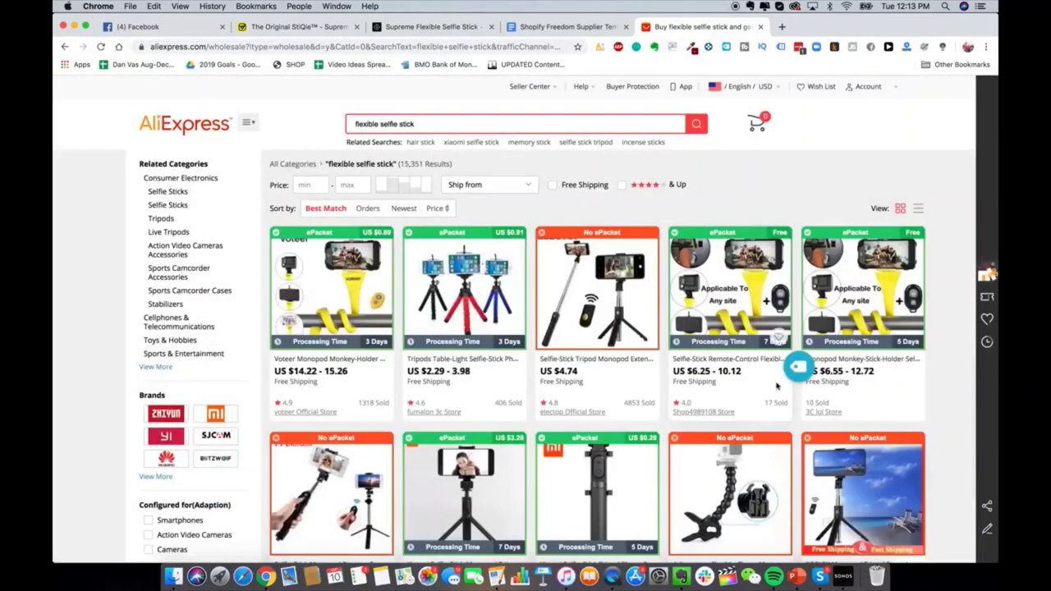
scroll(845, 297, "down", 1)
- Open the fifth product, the 3C lol Store monopod, in a new tab and view it
right_click(849, 296)
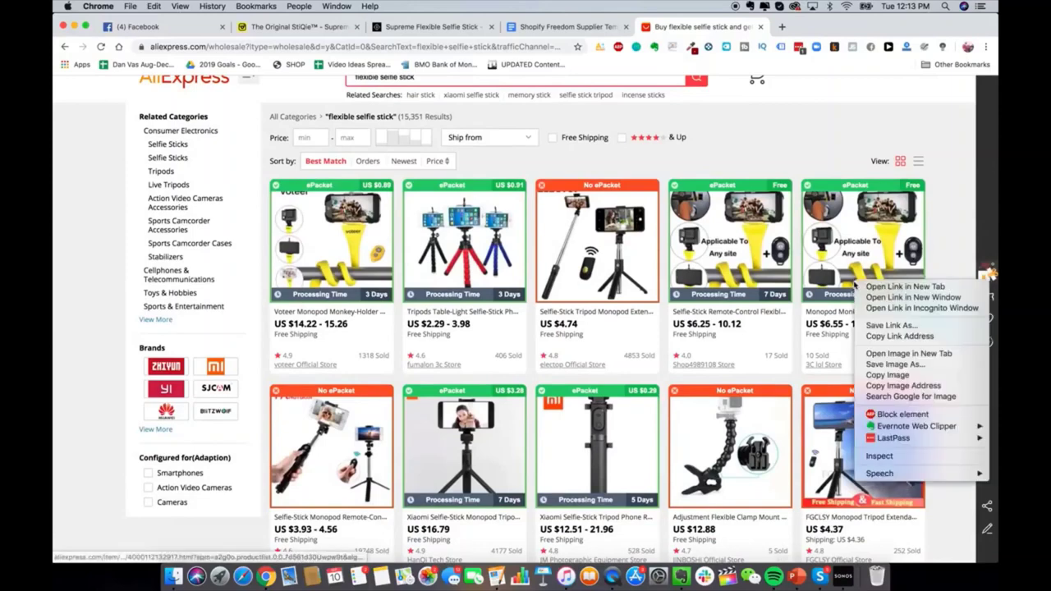
left_click(879, 283)
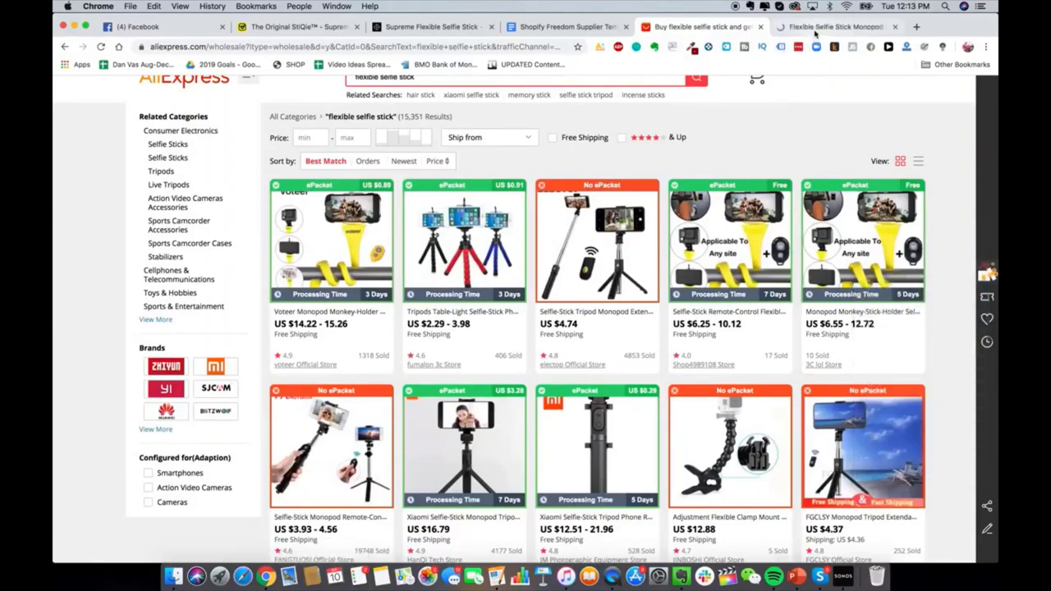
left_click(829, 27)
- Pick the pink colour and China shipping on the monopod, trying Buy Now and Add to Cart
scroll(715, 422, "down", 1)
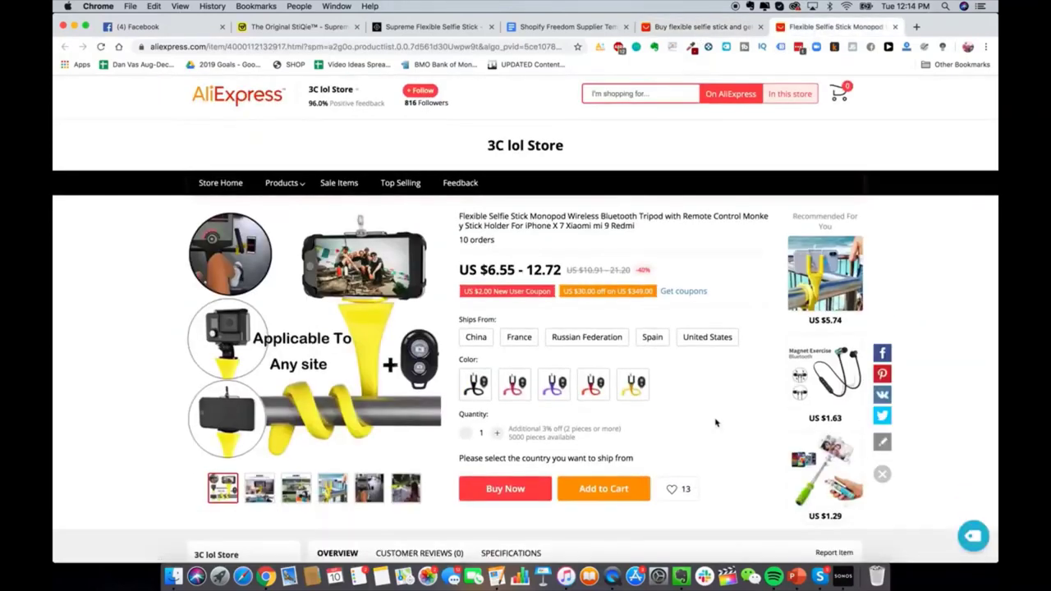
scroll(698, 408, "down", 2)
scroll(699, 408, "up", 2)
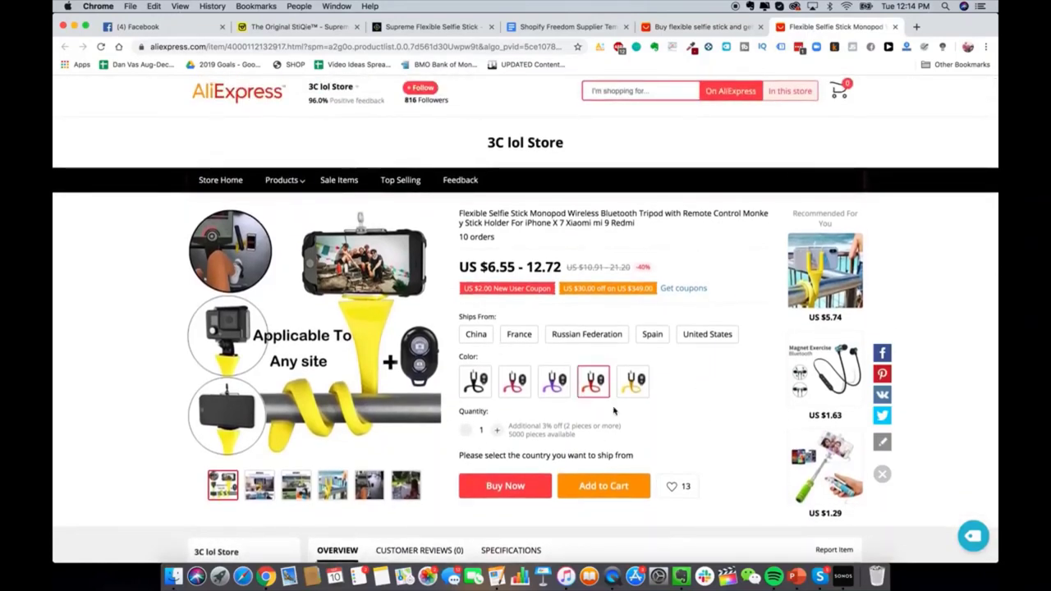
left_click(504, 485)
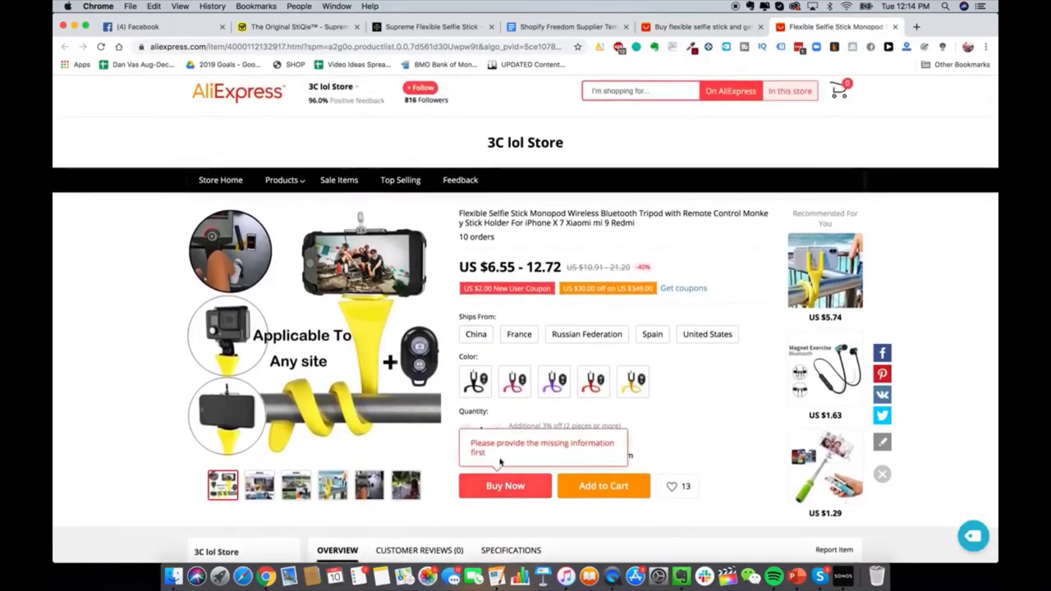
left_click(511, 369)
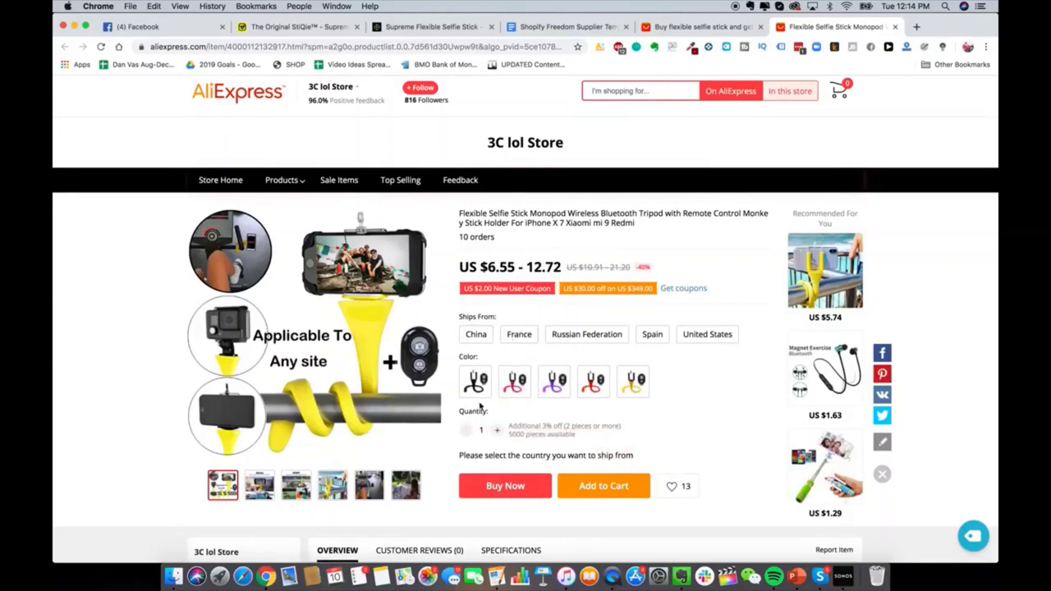
left_click(603, 485)
scroll(604, 480, "down", 1)
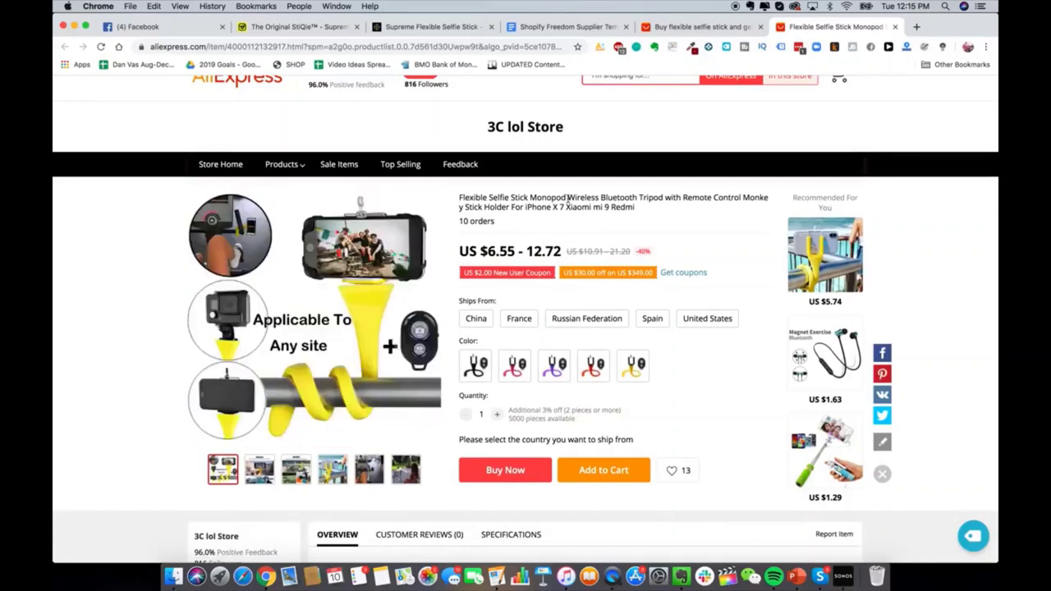
scroll(440, 170, "up", 1)
left_click(477, 345)
- View the third product photo, then open a Contact Now chat with 3C lol Store
scroll(514, 312, "down", 1)
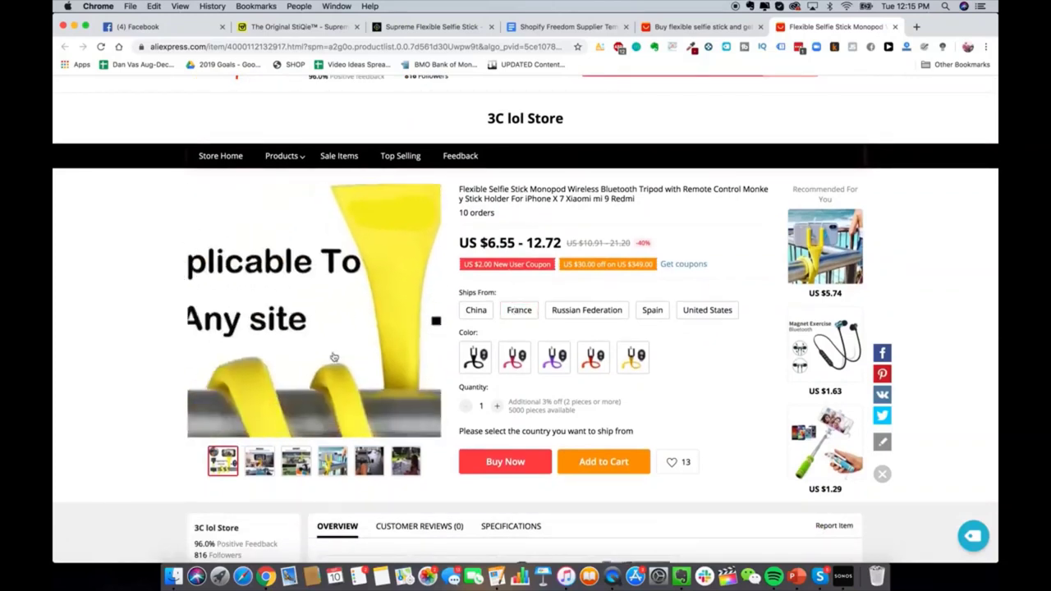
left_click(296, 460)
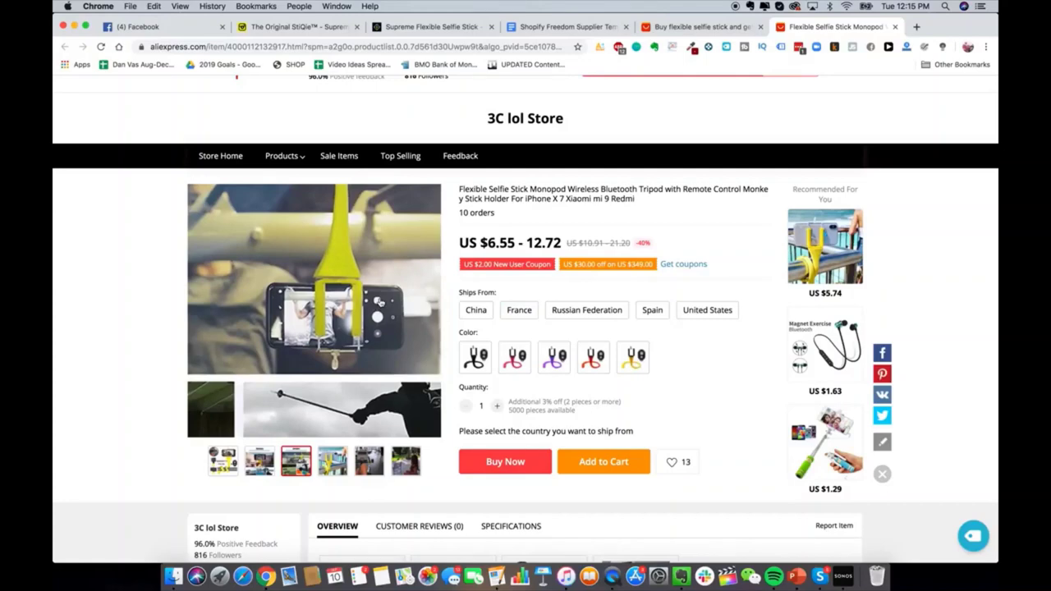
scroll(379, 303, "up", 1)
mouse_move(337, 100)
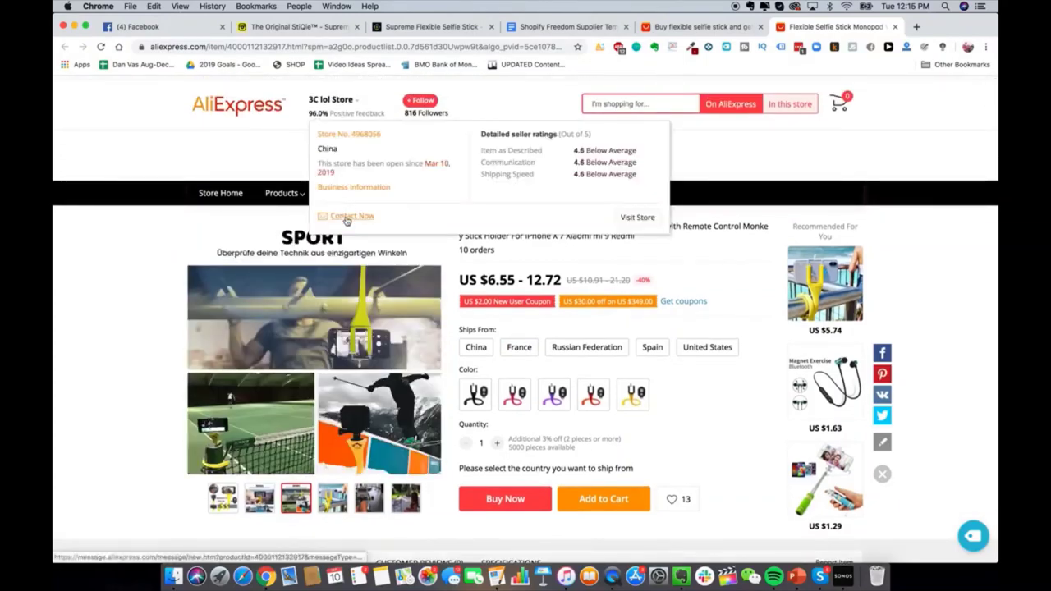
left_click(347, 217)
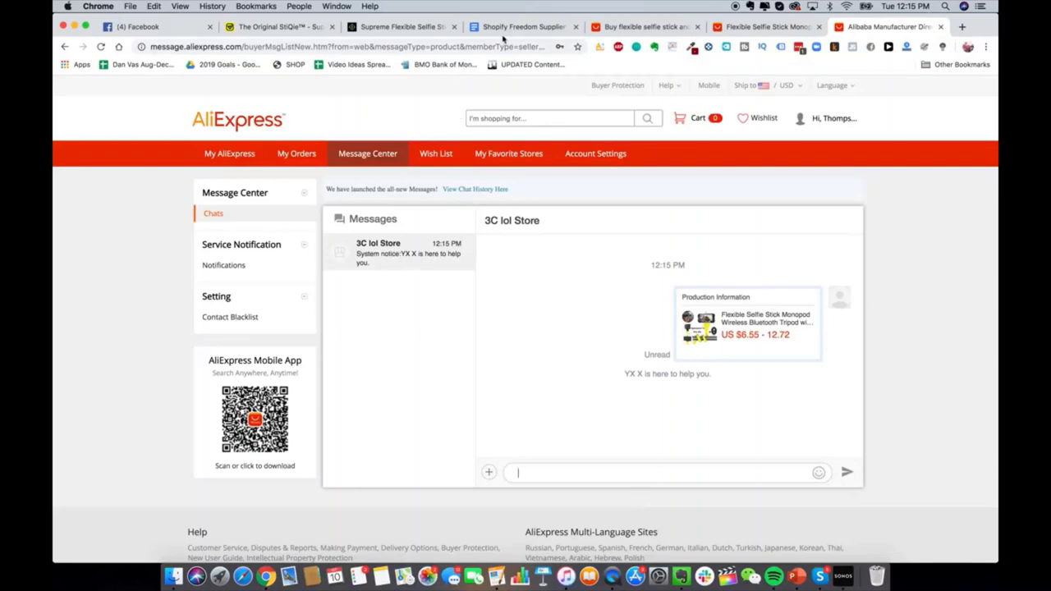
- Select the supplier template letter from 'Hello' to the end in Google Docs
left_click(521, 27)
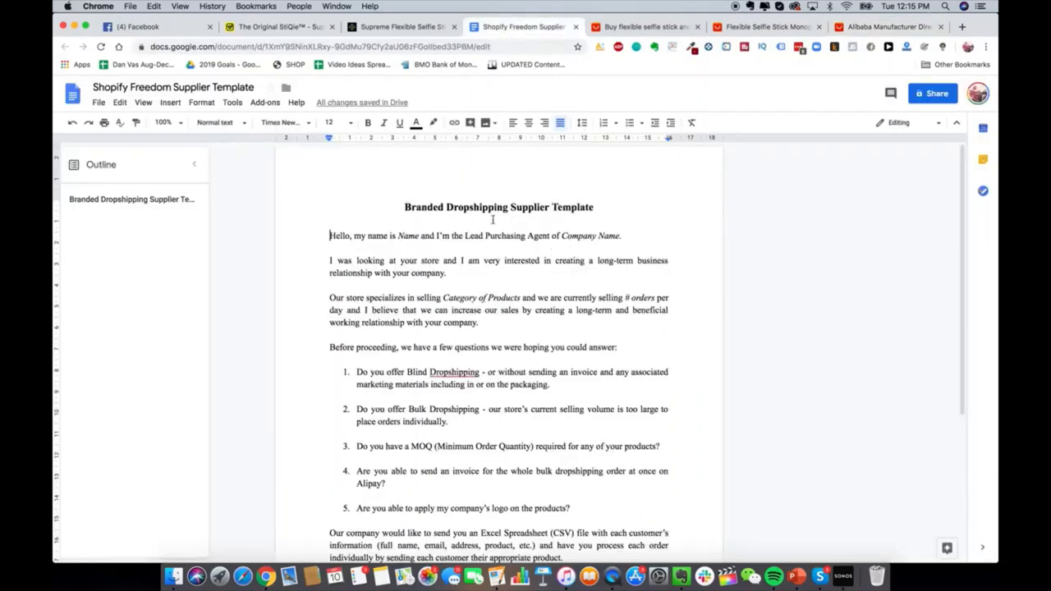
left_click_drag(400, 206, 615, 207)
left_click(304, 232)
left_click_drag(316, 232, 517, 561)
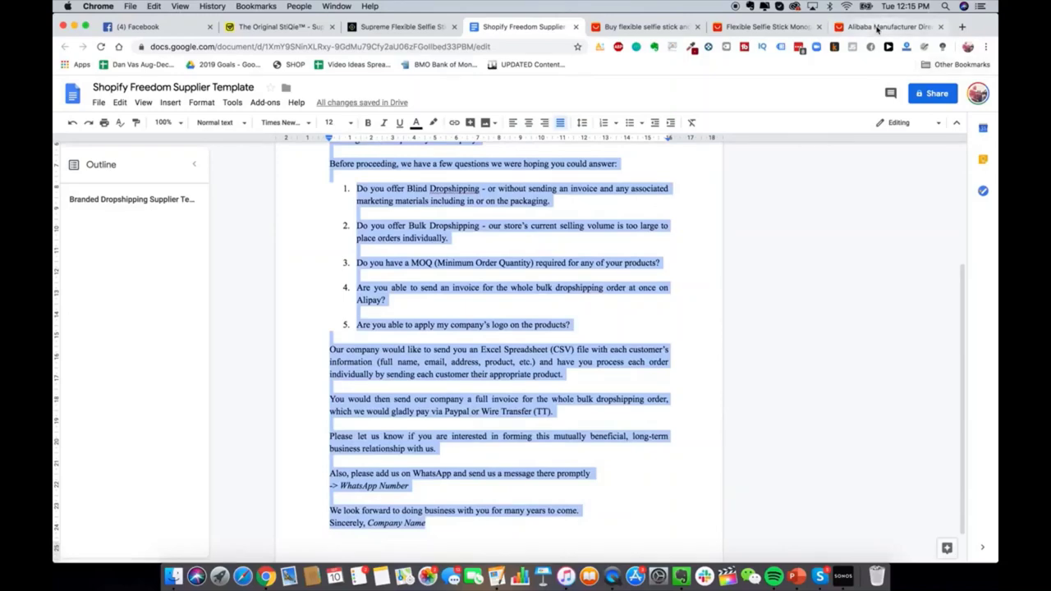
- Paste the template letter into the 3C lol Store chat and return to the search results
left_click(881, 28)
key("super+v")
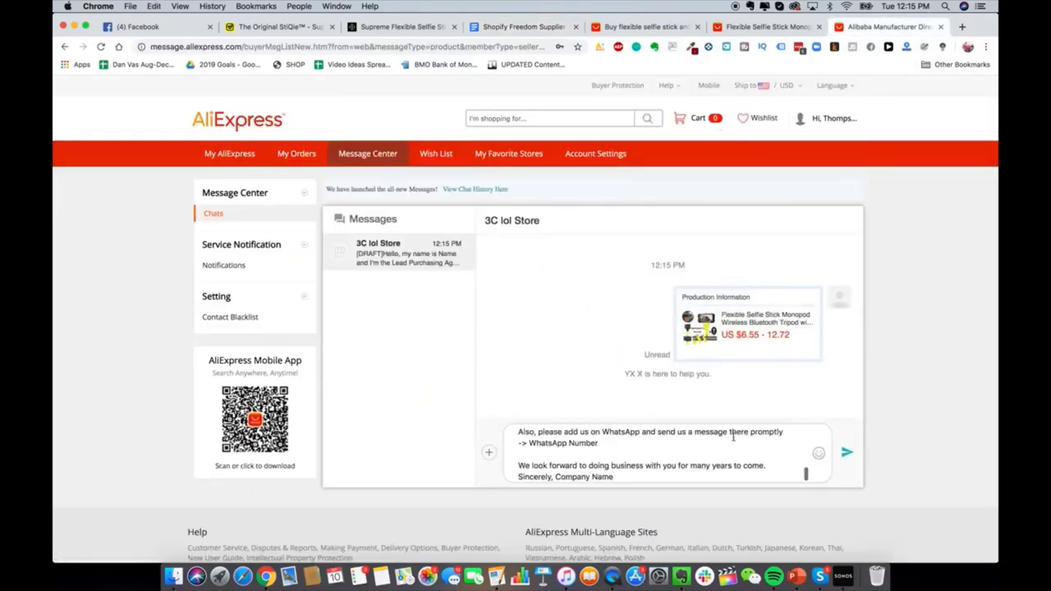
scroll(558, 445, "up", 10)
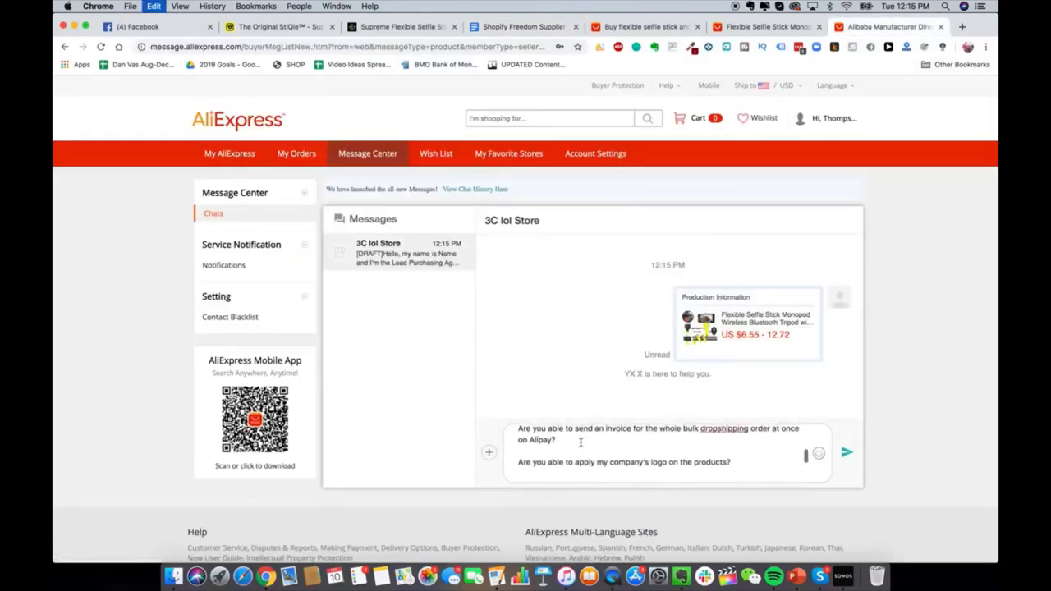
left_click(631, 25)
- Browse the results and open the US $6.55–12.72 monkey-holder selfie stick in its own tab
scroll(533, 328, "up", 2)
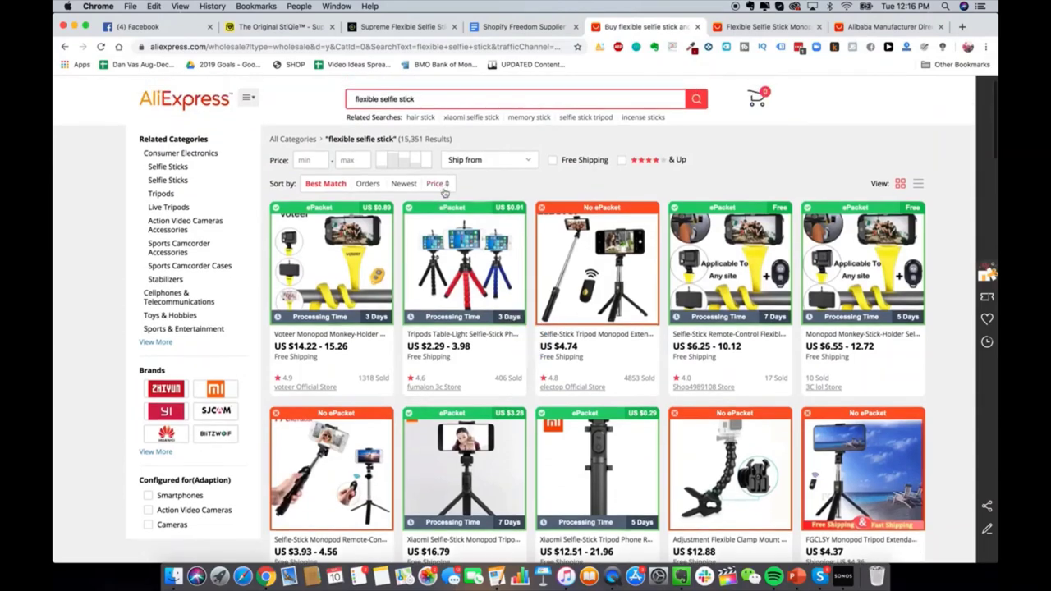
scroll(499, 267, "down", 1)
scroll(492, 264, "up", 1)
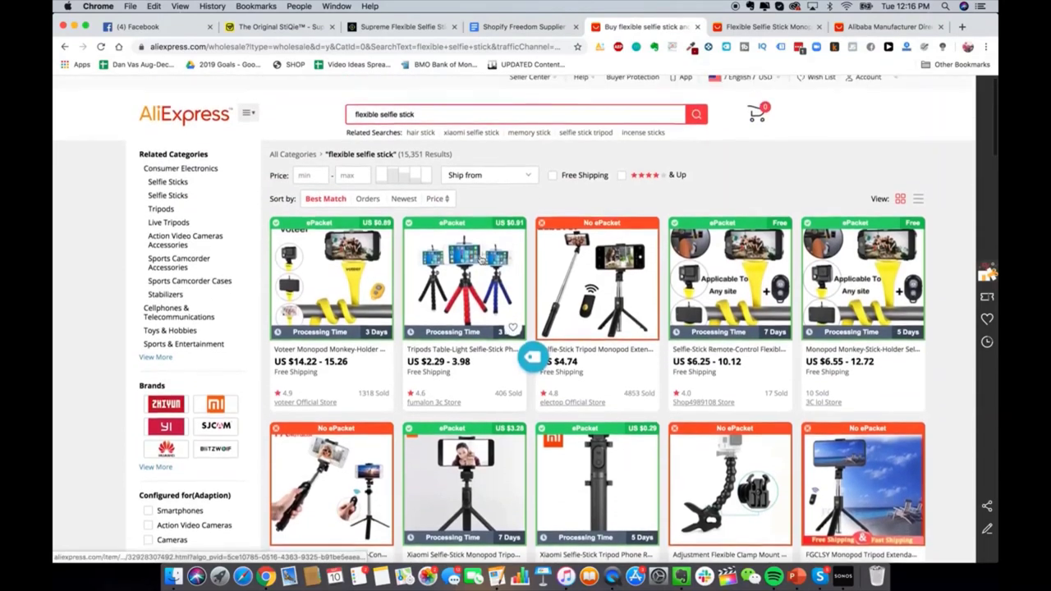
scroll(484, 261, "down", 1)
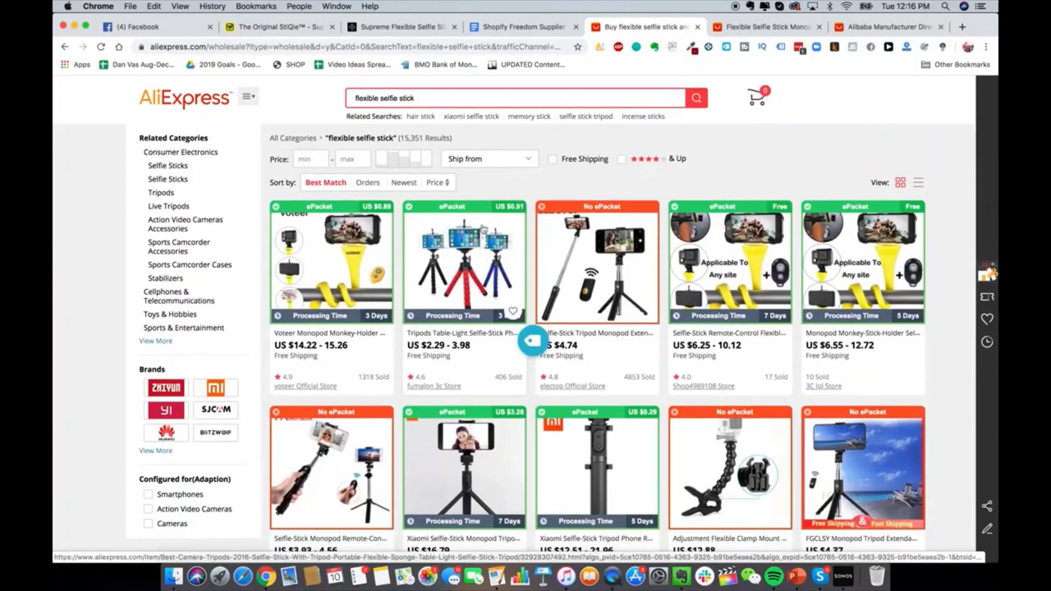
scroll(484, 261, "up", 1)
scroll(501, 263, "down", 1)
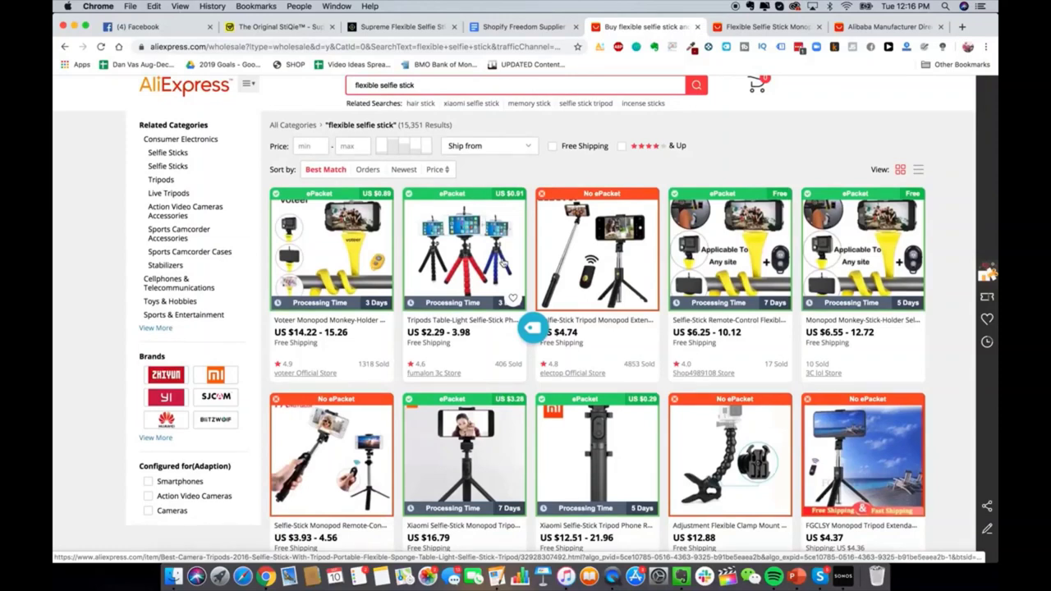
scroll(505, 254, "up", 1)
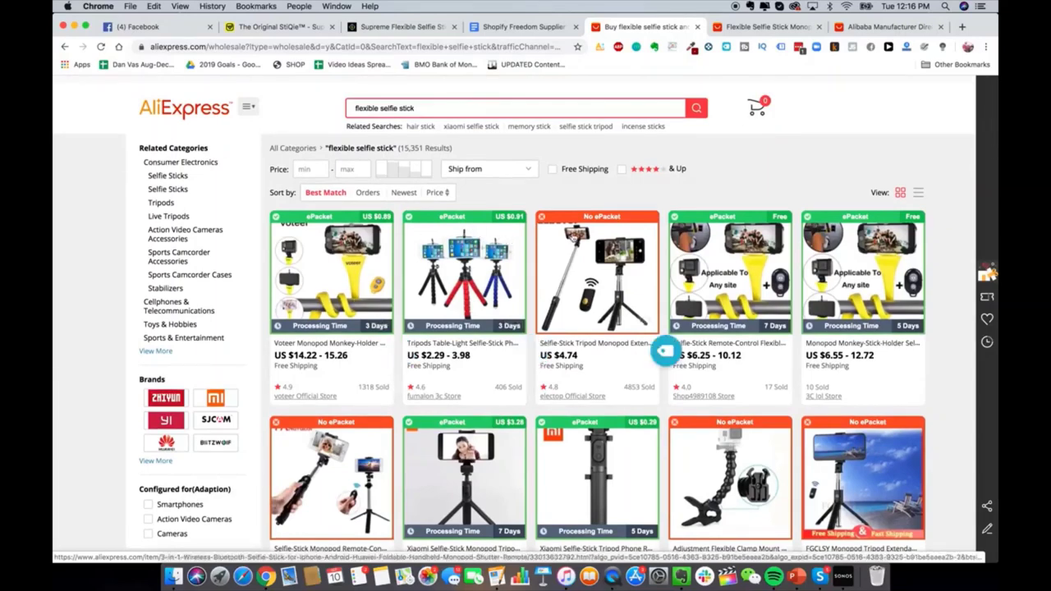
scroll(456, 219, "up", 1)
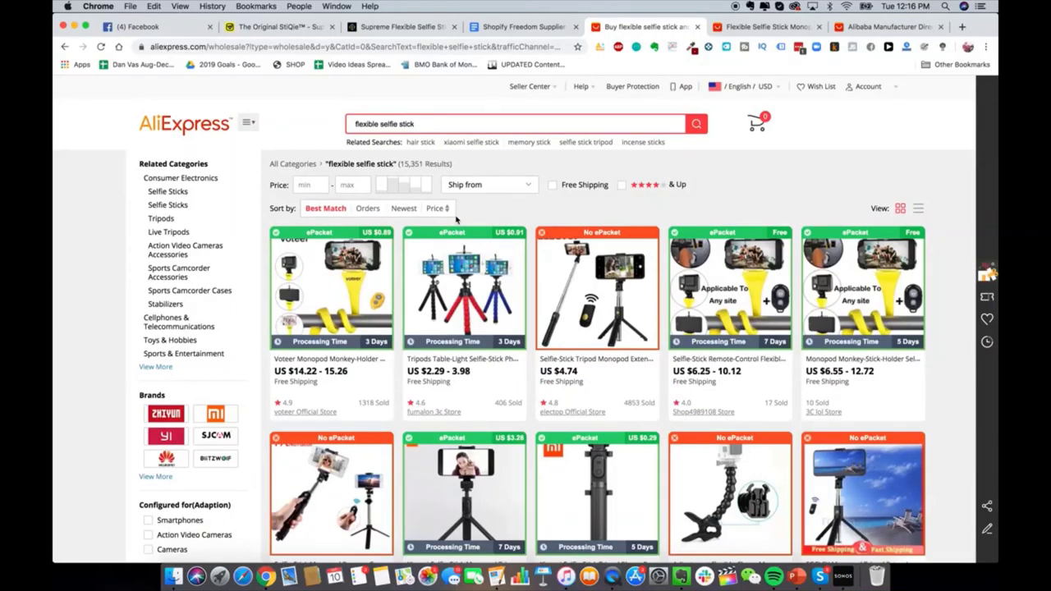
scroll(574, 201, "down", 1)
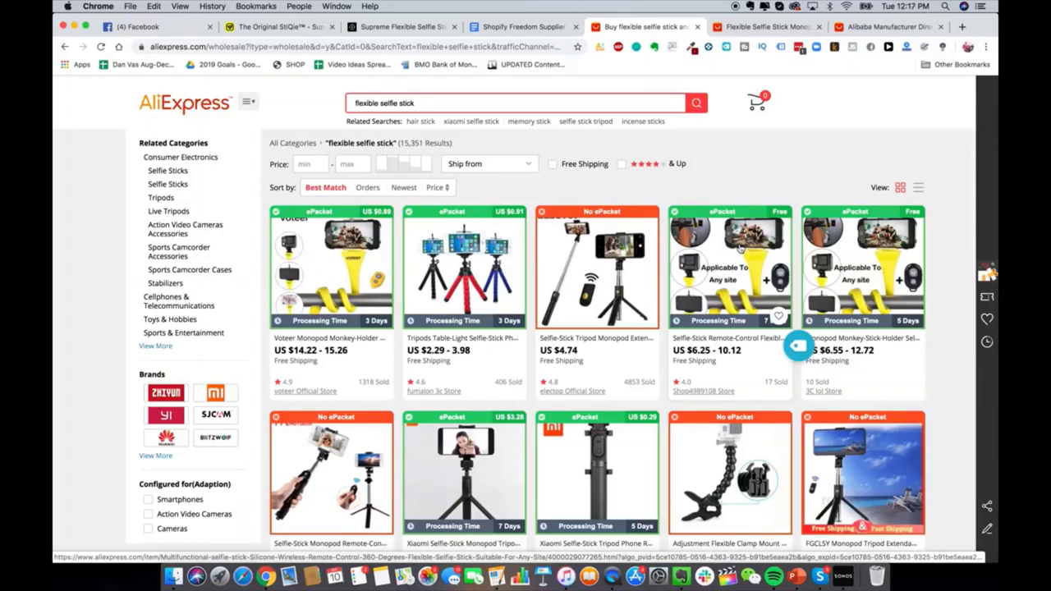
left_click(784, 332)
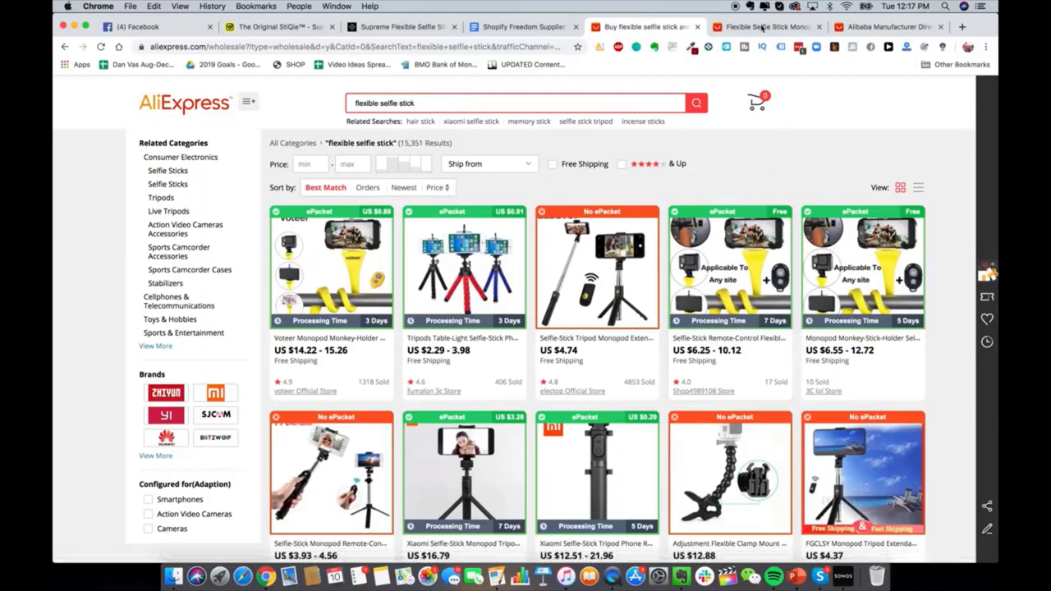
left_click(747, 26)
left_click(544, 47)
- Go to alibaba.com and search for 'flexible selfie stick'
type("alibaba.com")
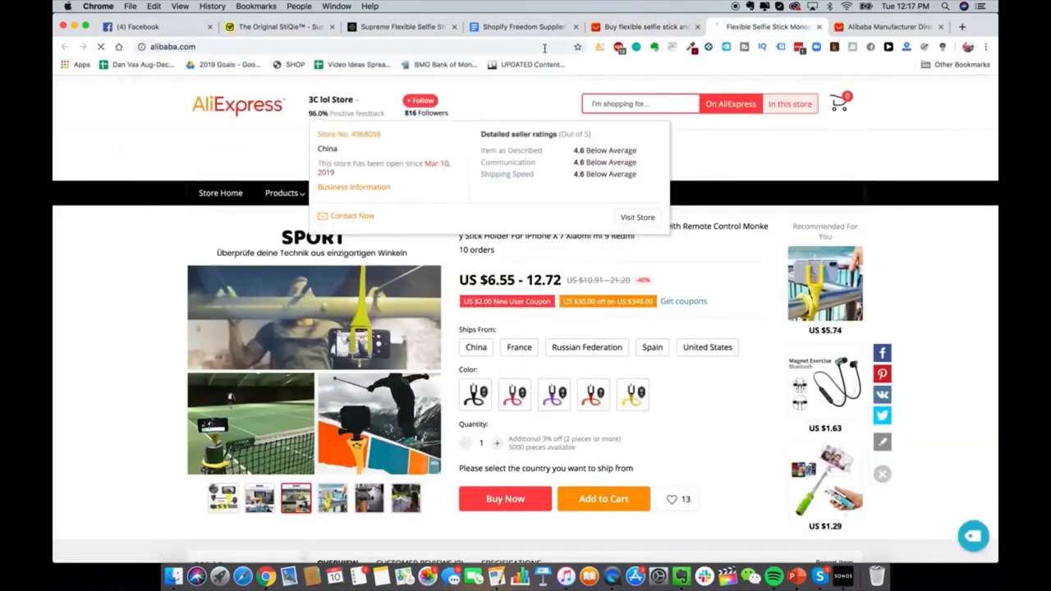
key("Return")
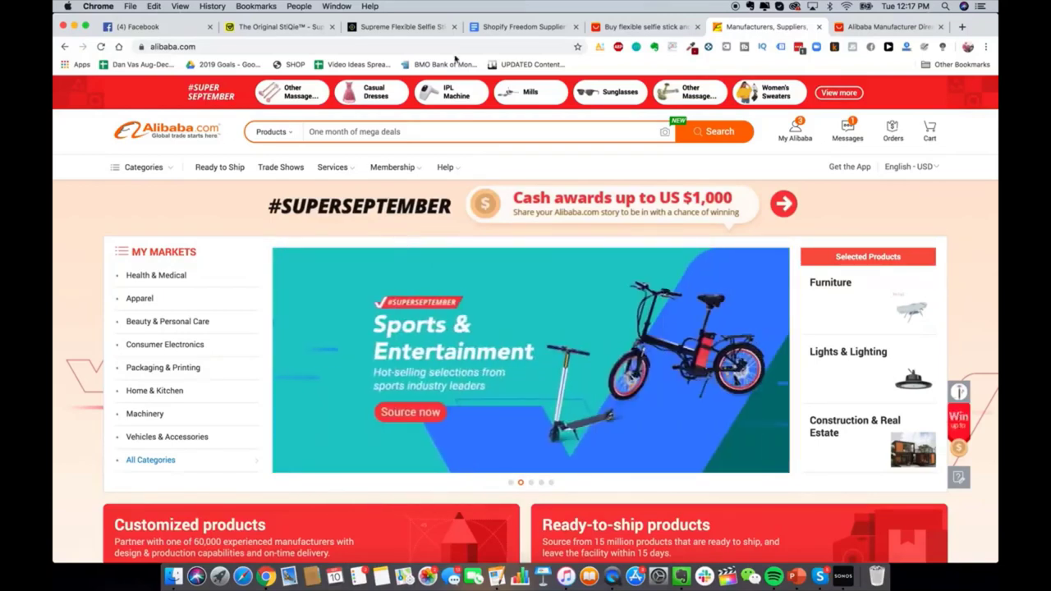
left_click(477, 137)
type("flexible selfie sti")
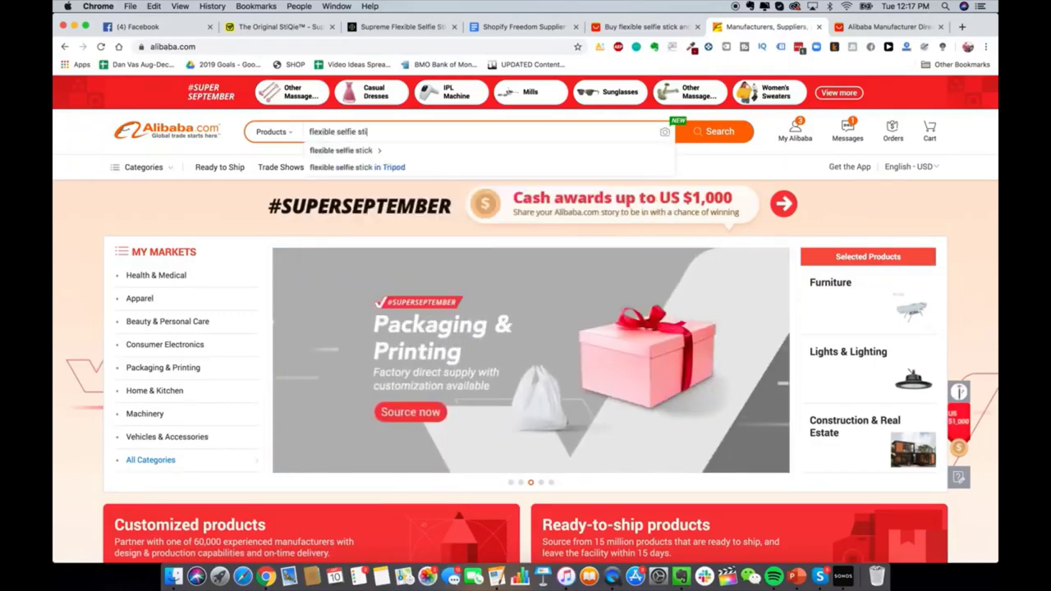
type("ck")
key("Return")
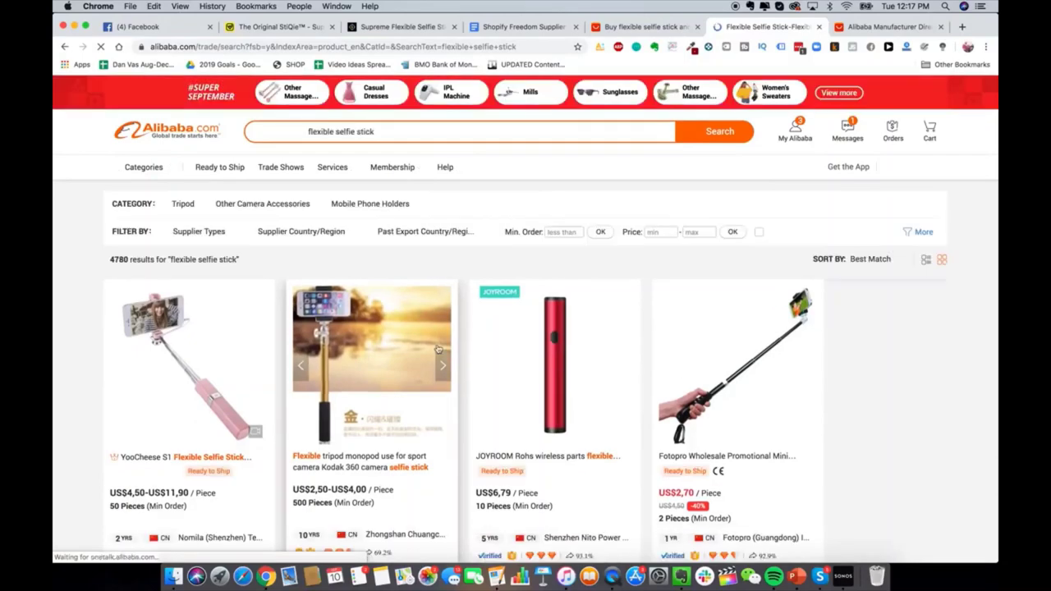
- Filter the Alibaba selfie stick results to assessed suppliers only
scroll(380, 299, "down", 5)
scroll(380, 299, "down", 9)
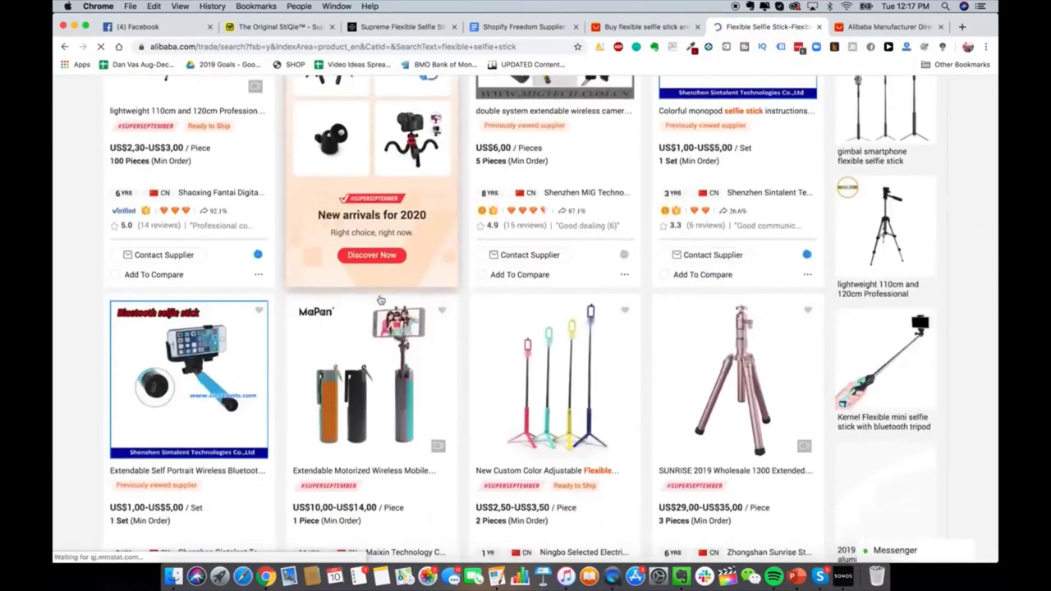
scroll(380, 298, "down", 5)
scroll(521, 317, "up", 18)
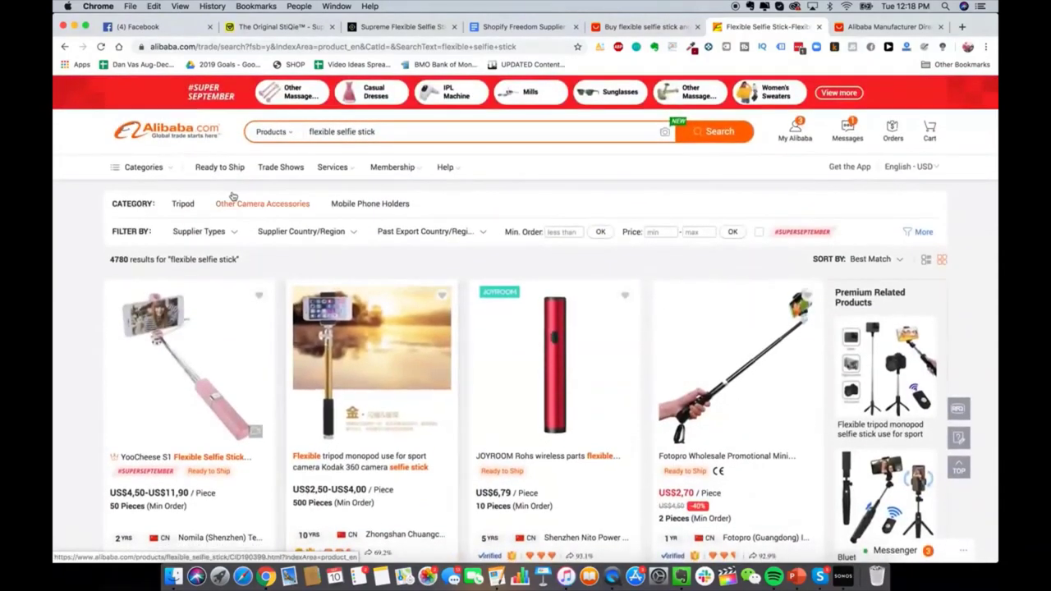
left_click(301, 230)
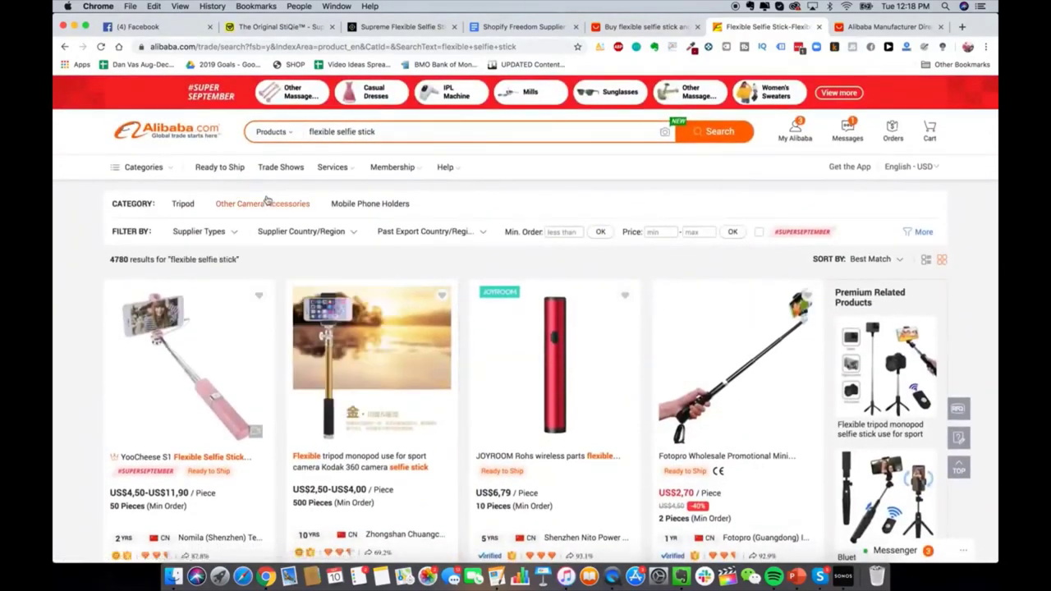
mouse_move(219, 233)
left_click(225, 332)
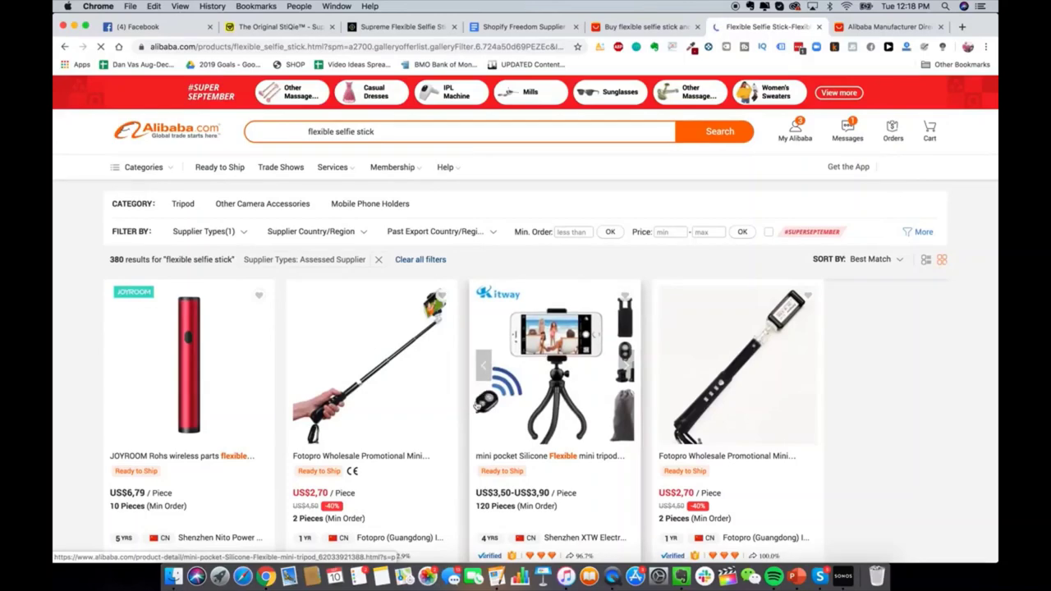
- Move to the second results page and compare it with the AliExpress results
scroll(484, 409, "down", 5)
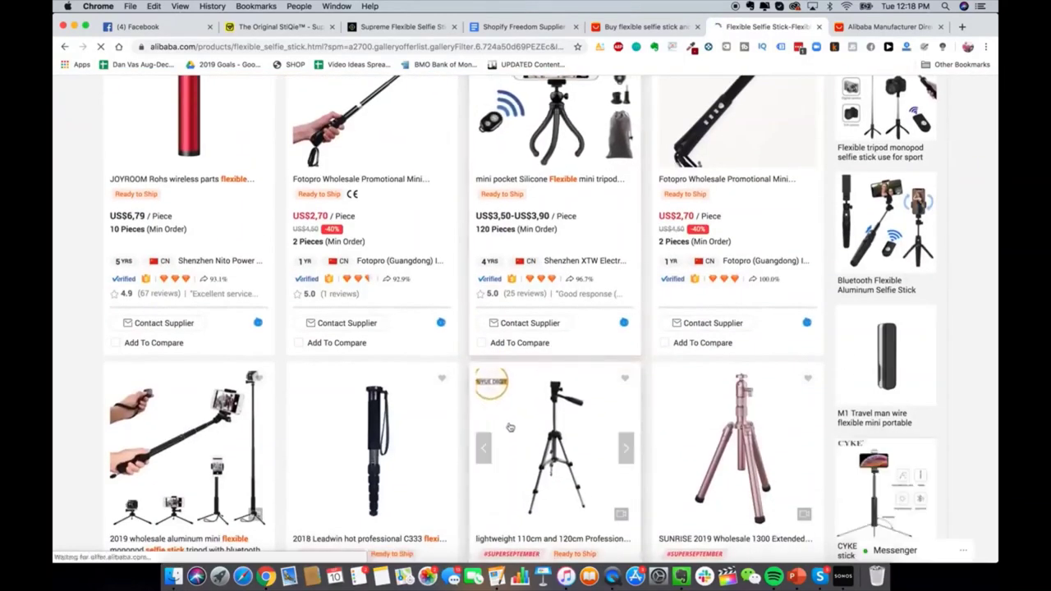
scroll(496, 413, "down", 10)
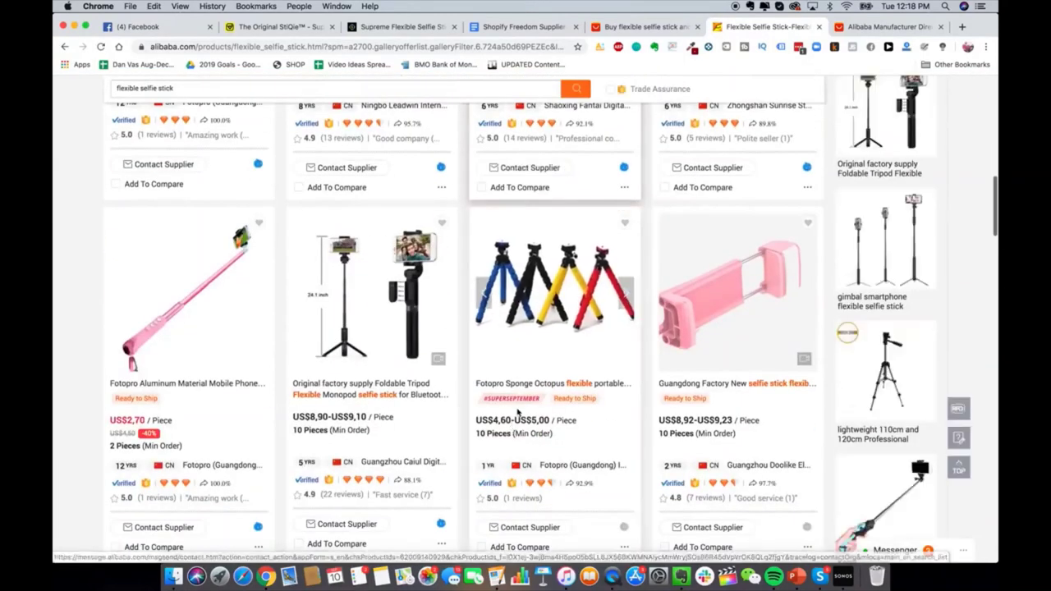
scroll(517, 410, "down", 5)
scroll(517, 410, "down", 5)
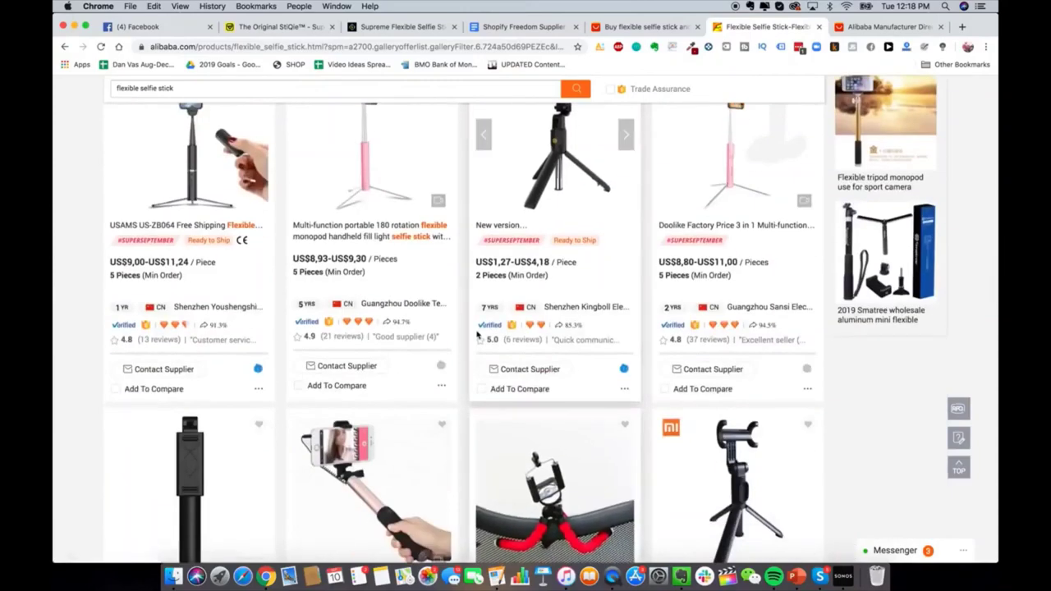
scroll(477, 333, "down", 5)
scroll(484, 320, "down", 5)
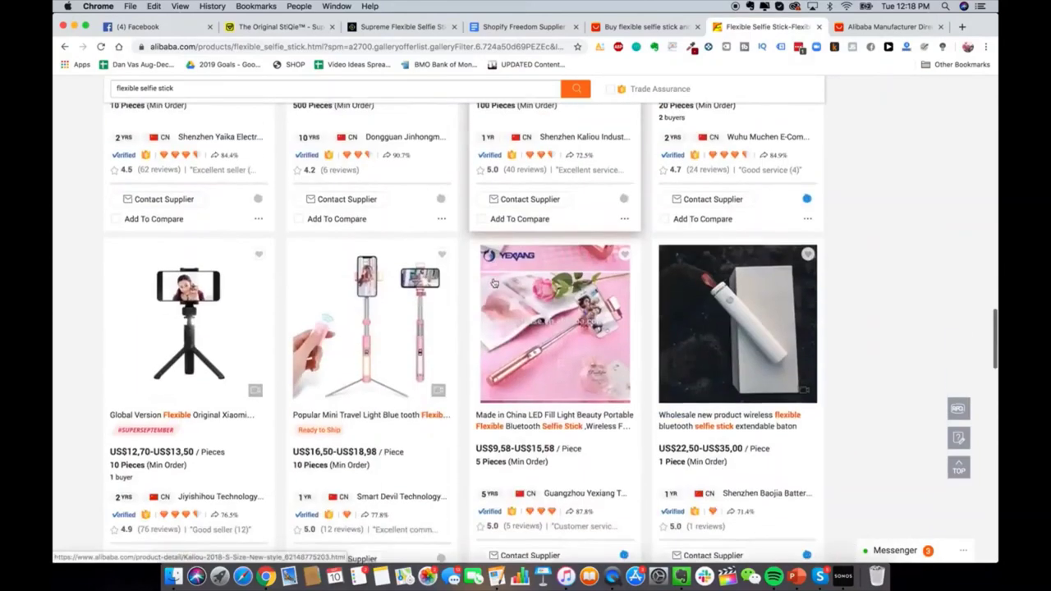
scroll(509, 320, "down", 6)
scroll(516, 320, "down", 10)
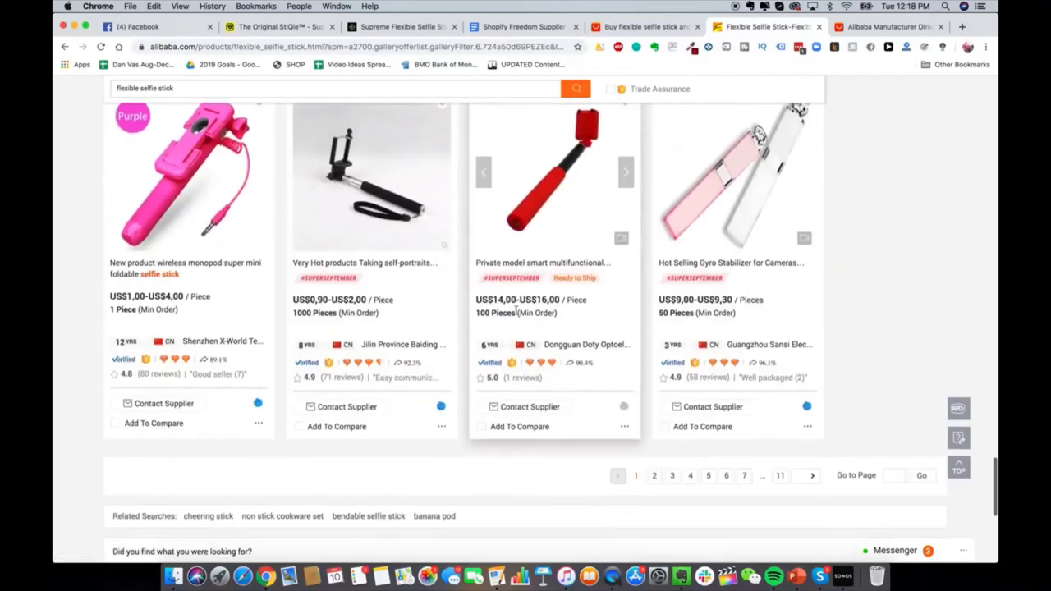
left_click(654, 476)
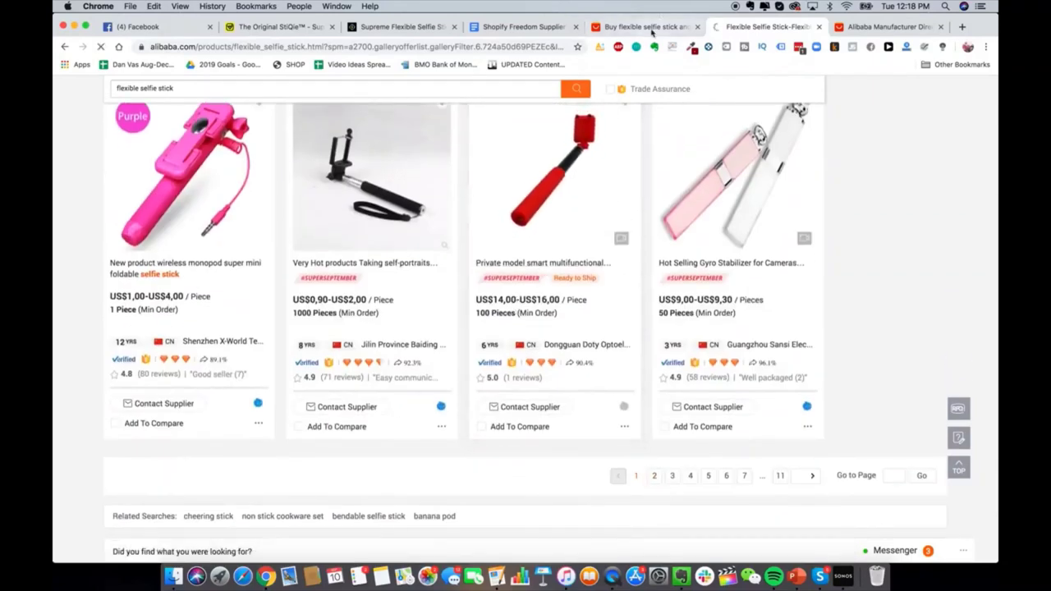
left_click(645, 27)
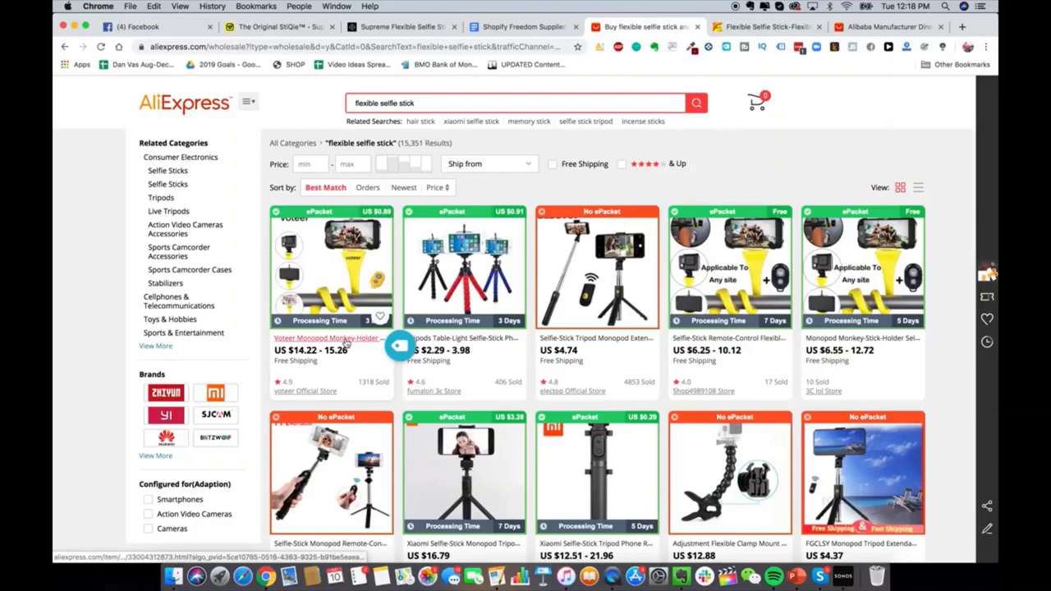
left_click(767, 27)
- Open the yellow US$4.00–7.00 monkey stick pod listing in a new tab and view it
scroll(483, 365, "down", 5)
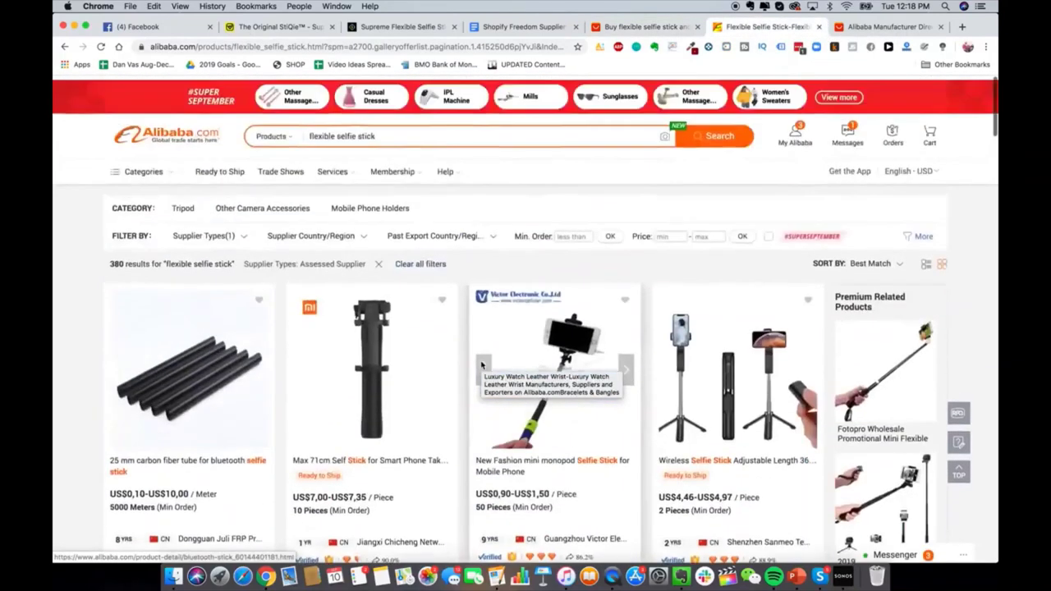
scroll(495, 247, "down", 5)
scroll(495, 246, "down", 3)
right_click(382, 201)
left_click(382, 202)
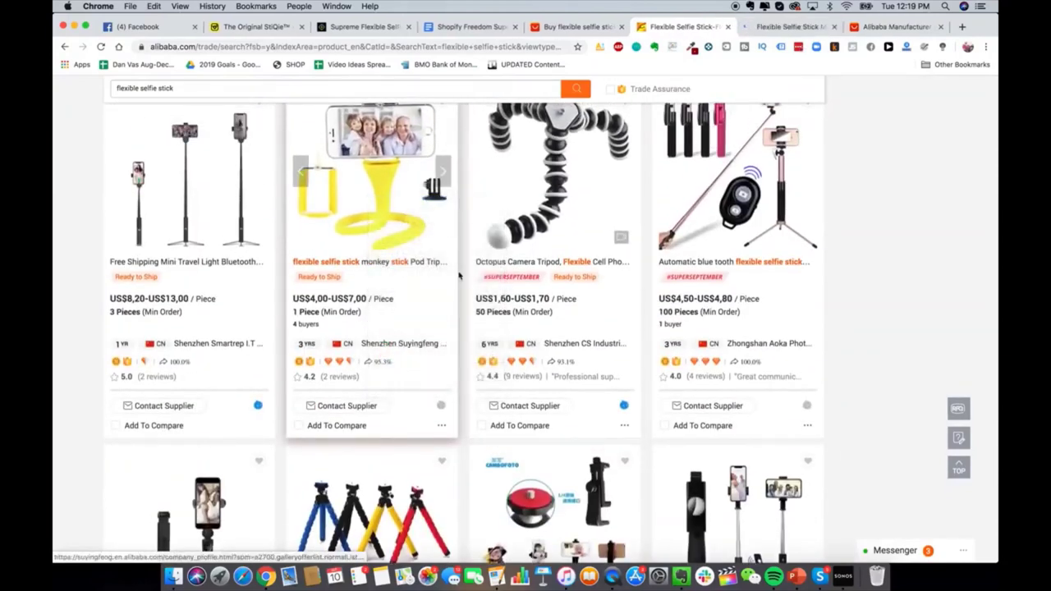
scroll(406, 328, "up", 1)
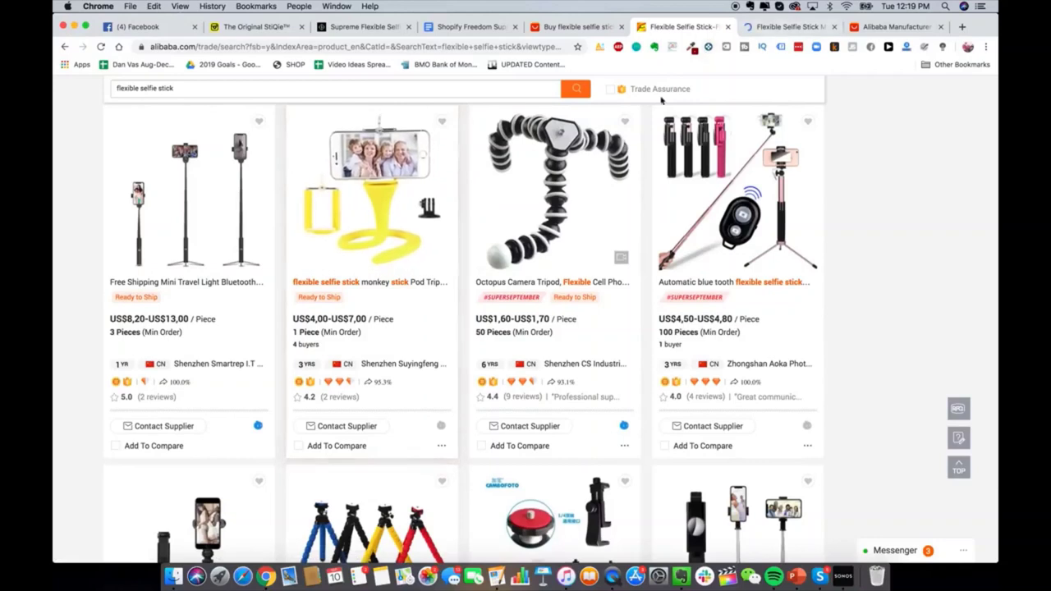
scroll(575, 164, "up", 1)
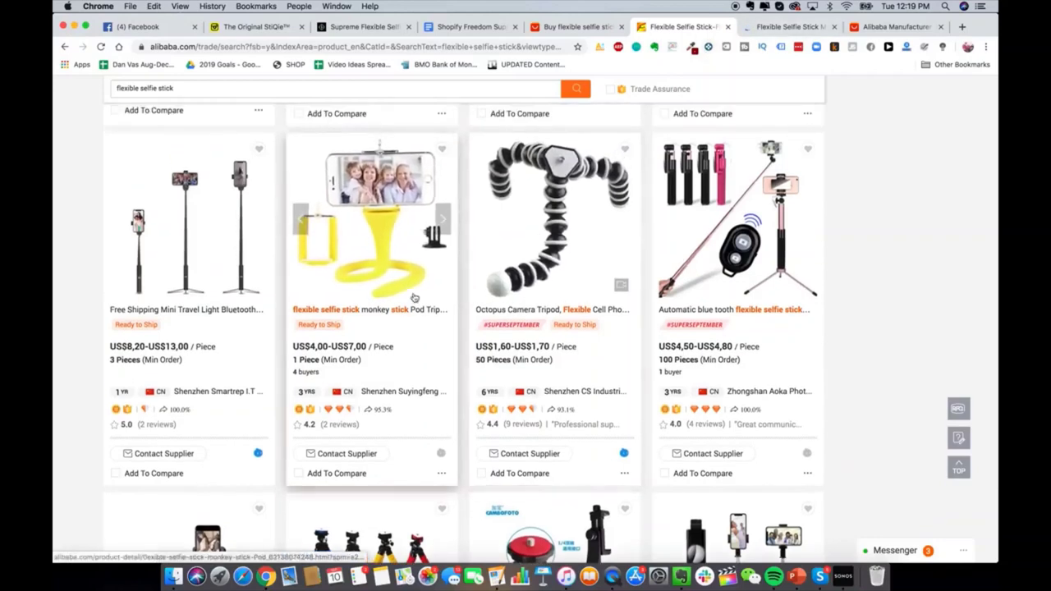
scroll(394, 311, "down", 2)
scroll(394, 311, "up", 3)
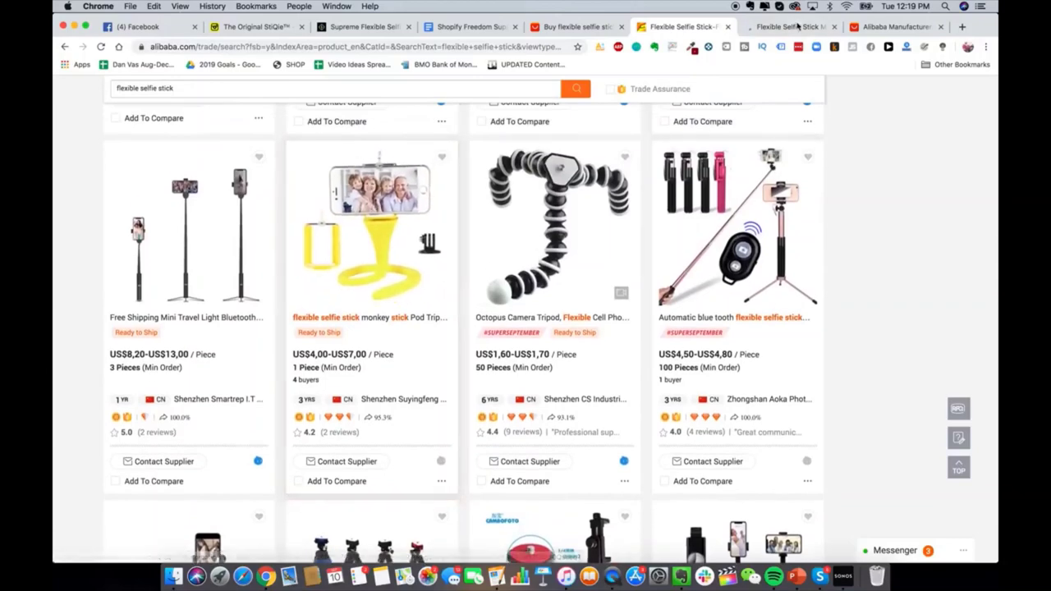
left_click(792, 26)
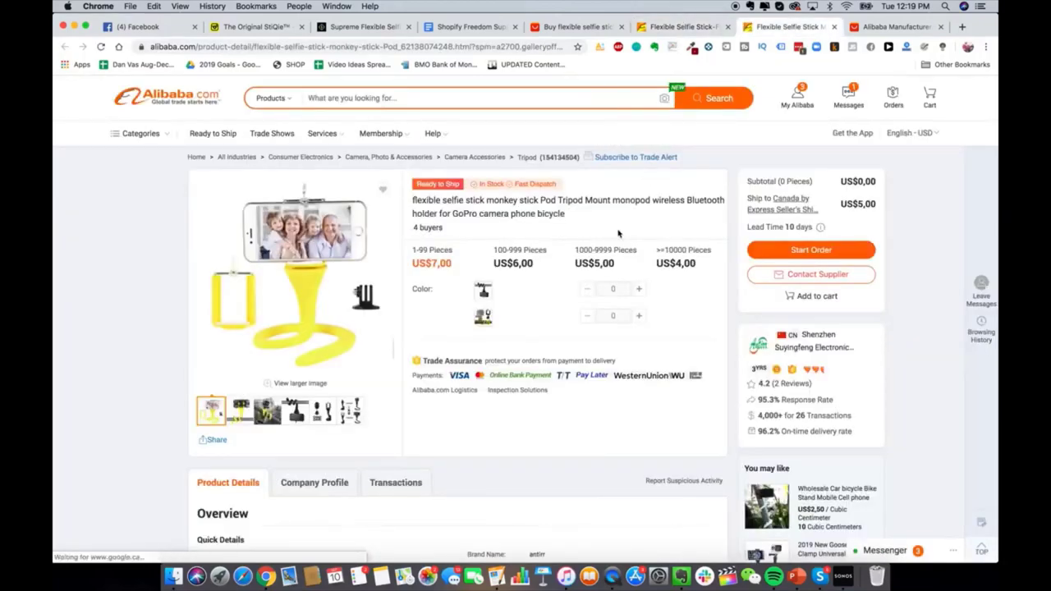
scroll(582, 242, "down", 1)
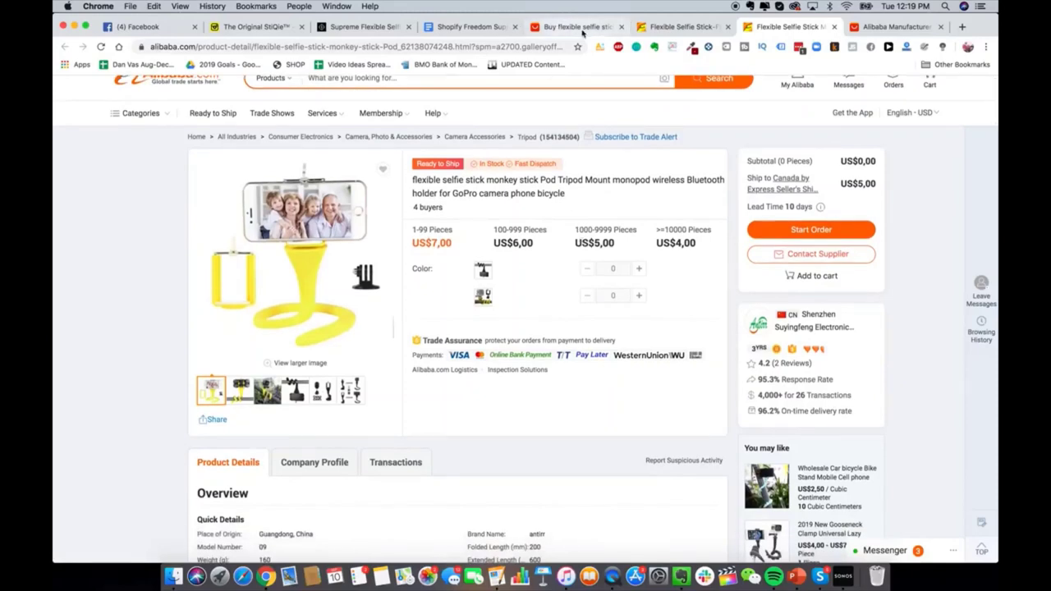
scroll(525, 305, "up", 1)
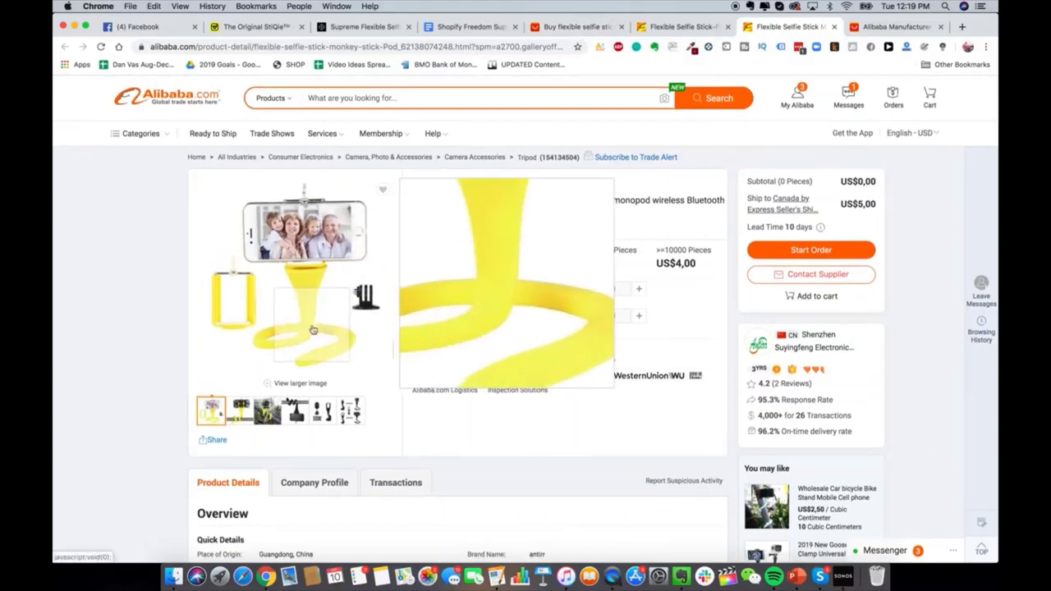
left_click(669, 30)
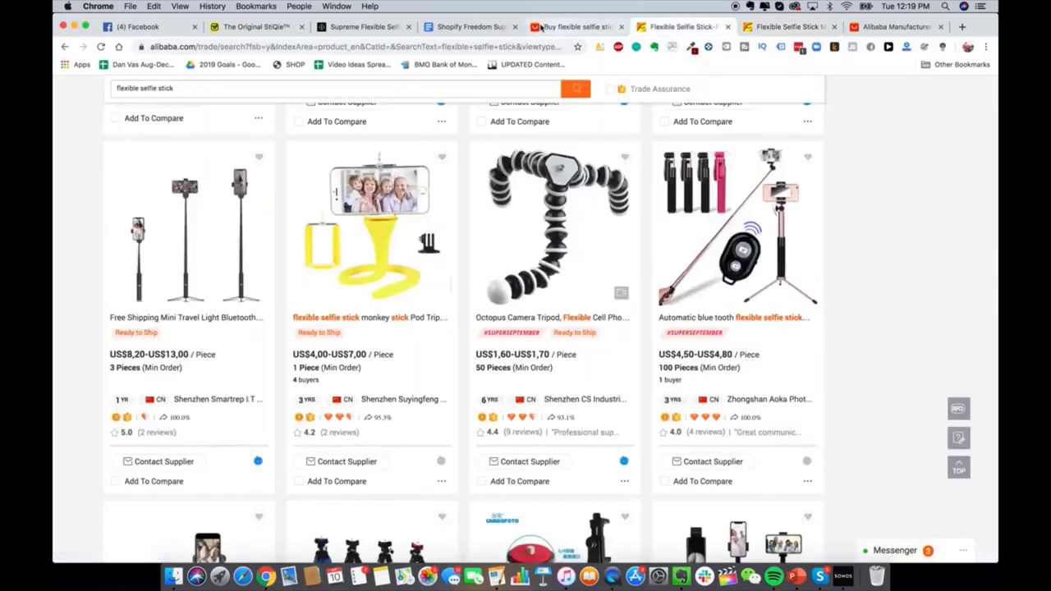
left_click(567, 27)
left_click(788, 27)
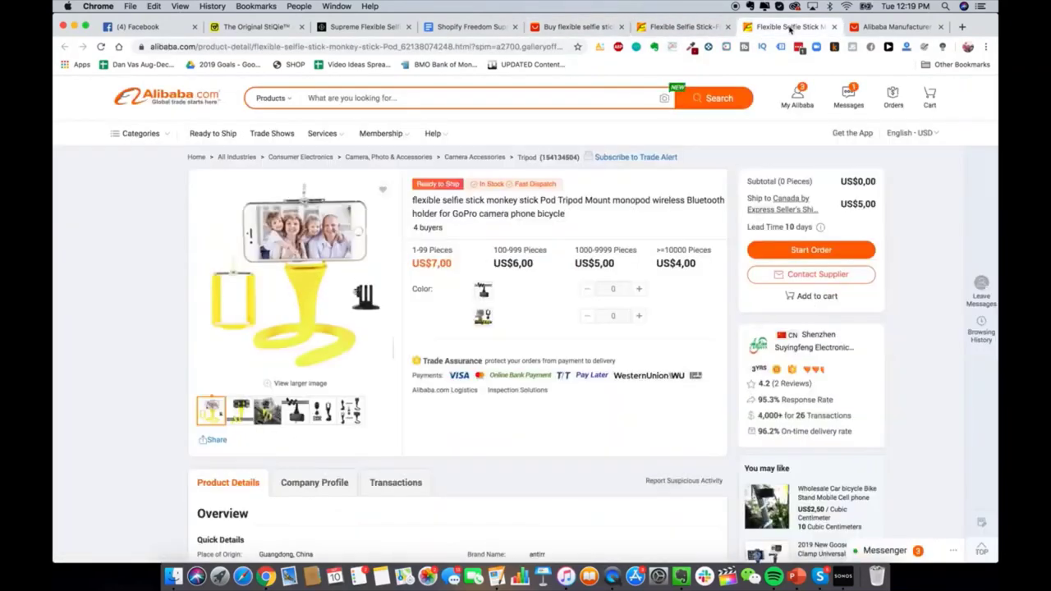
scroll(575, 271, "down", 1)
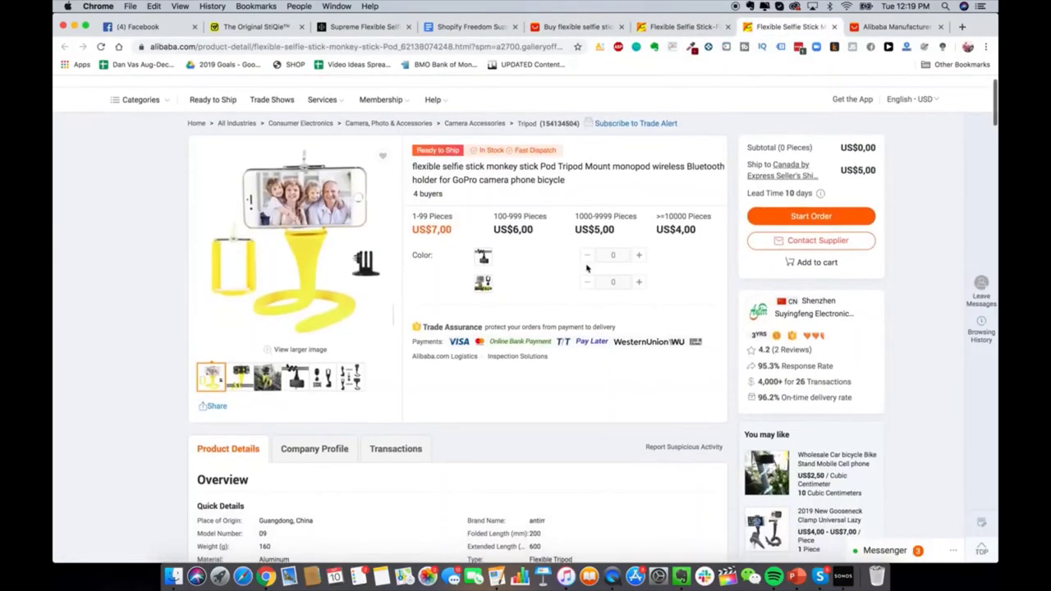
- Open the supplier inquiry form and set the order quantity to 1000 pieces
left_click(818, 242)
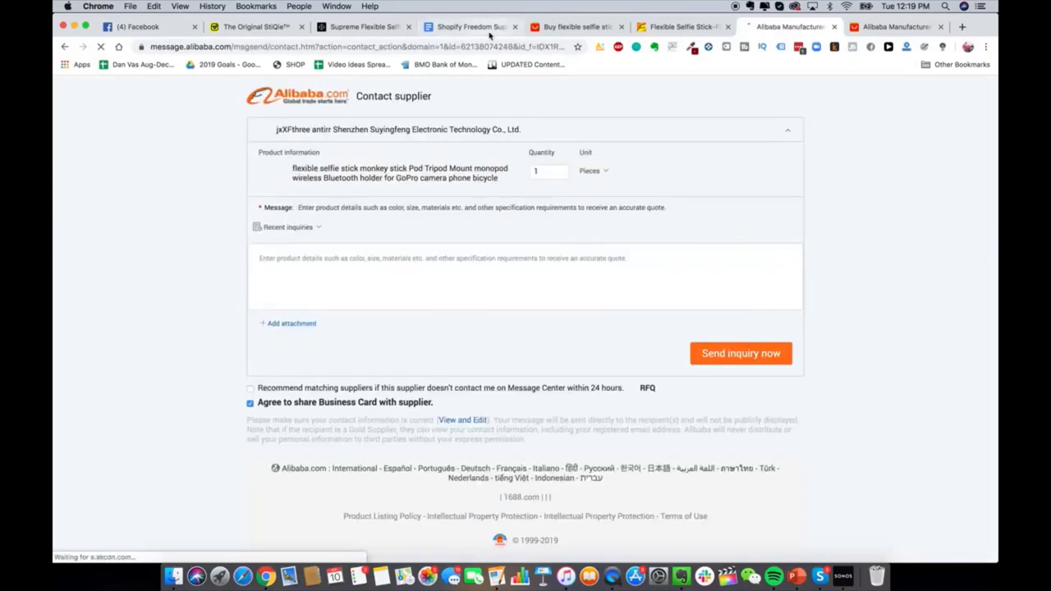
left_click(541, 172)
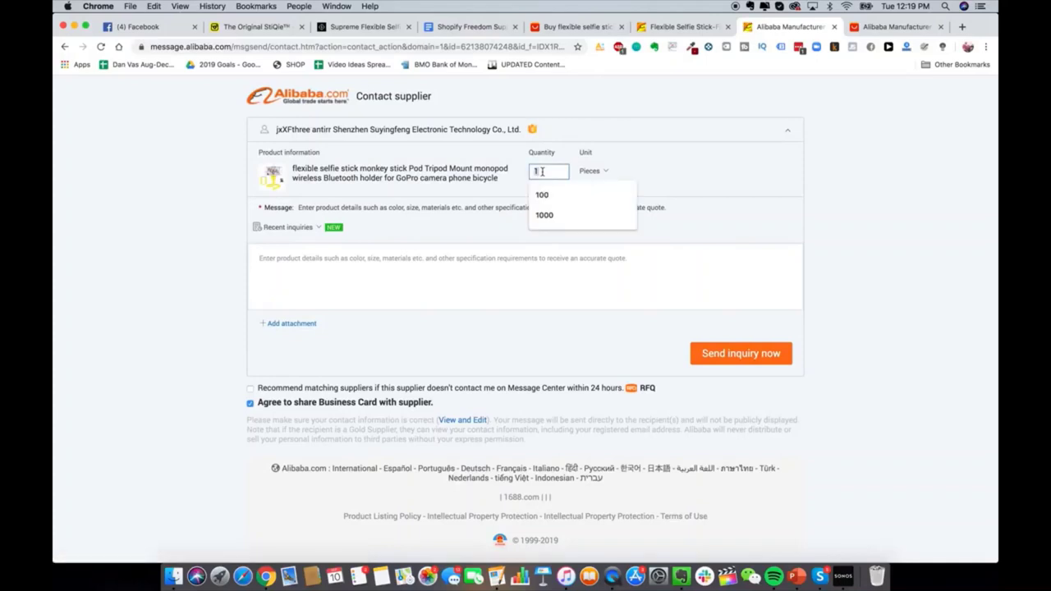
type("000")
- Paste the supplier template text in as the inquiry message
left_click(530, 282)
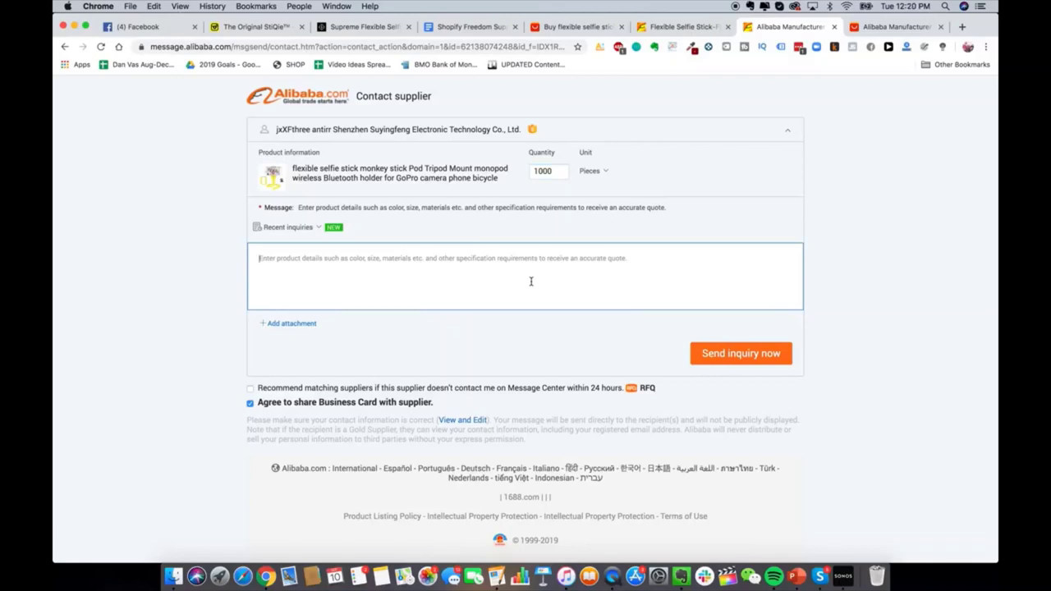
left_click(482, 33)
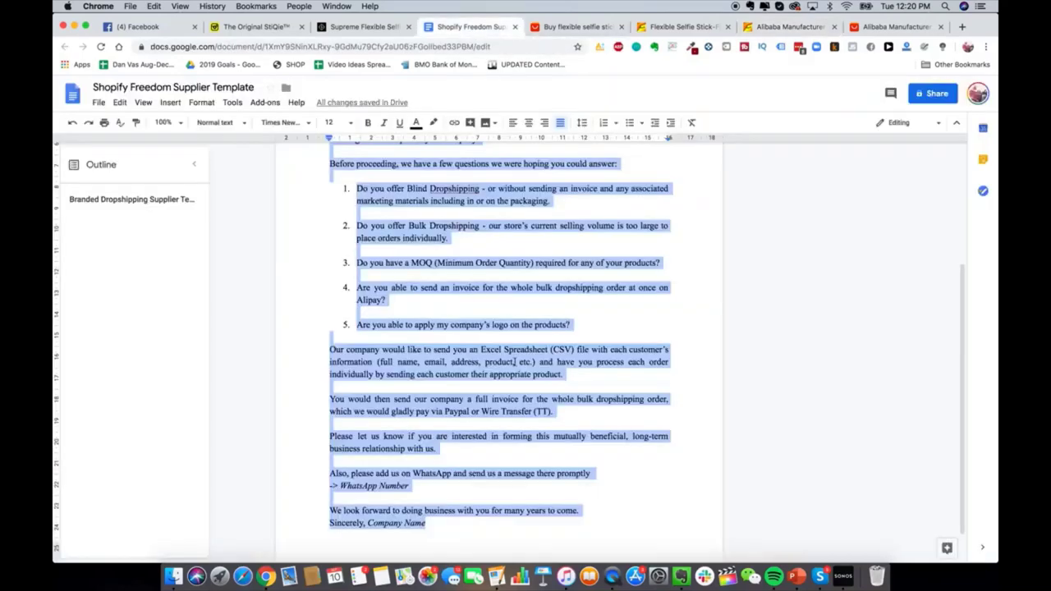
left_click(795, 28)
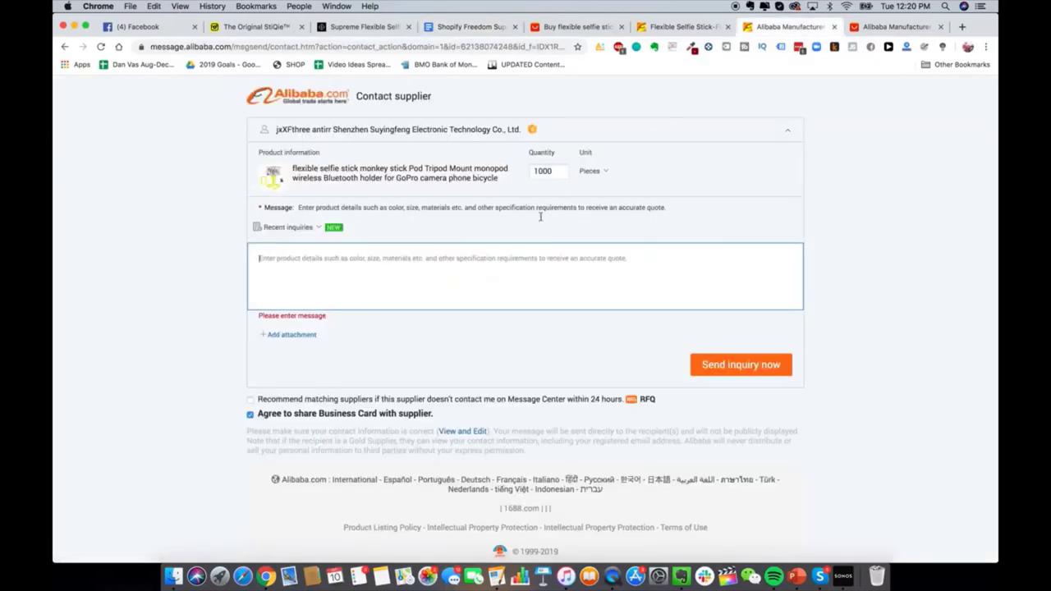
key("super+v")
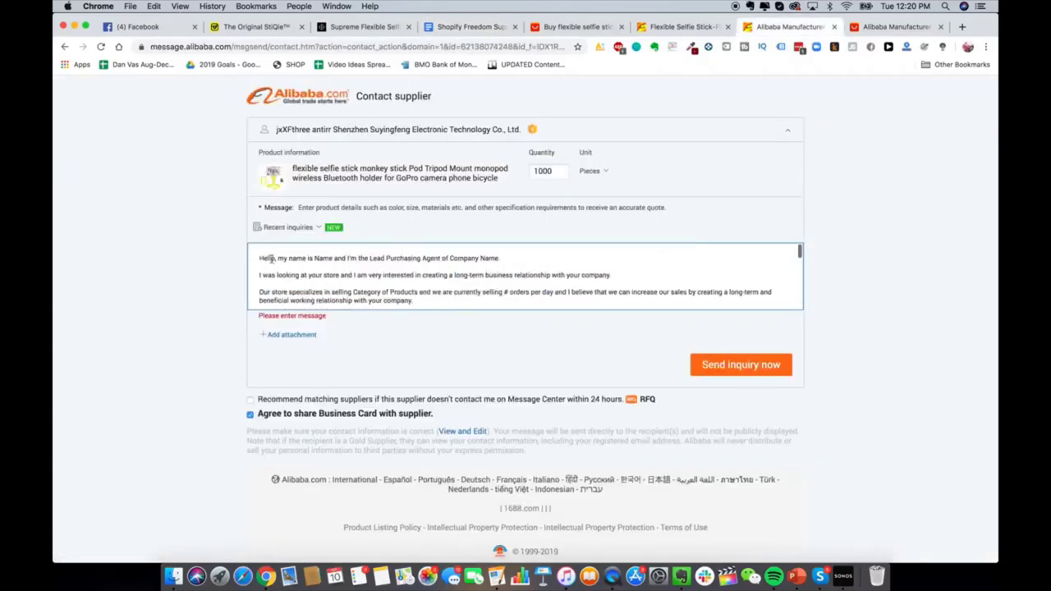
- Read through the drafted inquiry and go back to the 'Flexible Selfie Stick' results
scroll(467, 259, "down", 3)
scroll(405, 268, "down", 3)
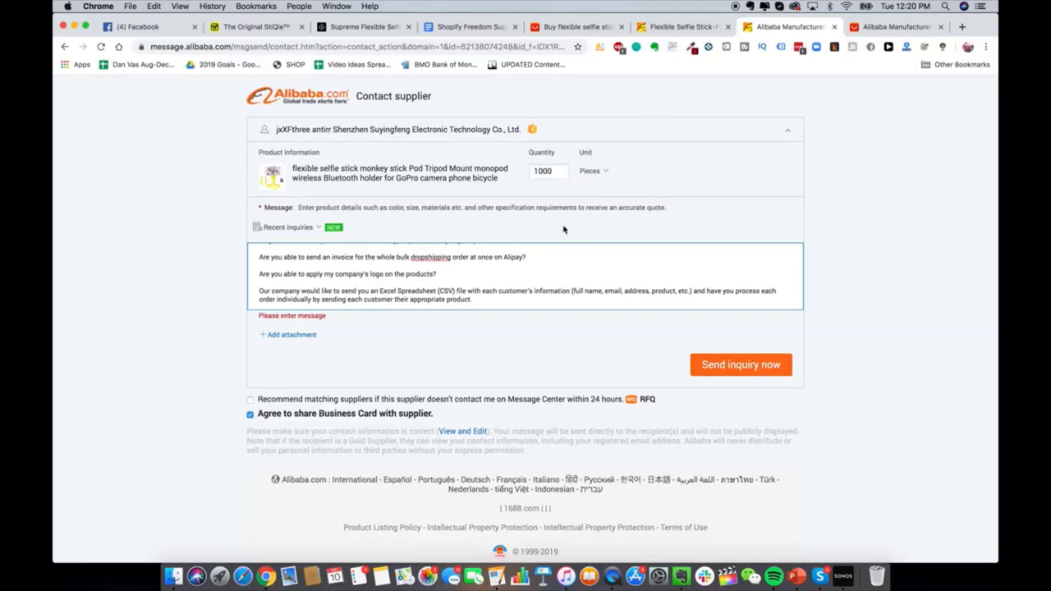
left_click(688, 28)
scroll(584, 243, "up", 4)
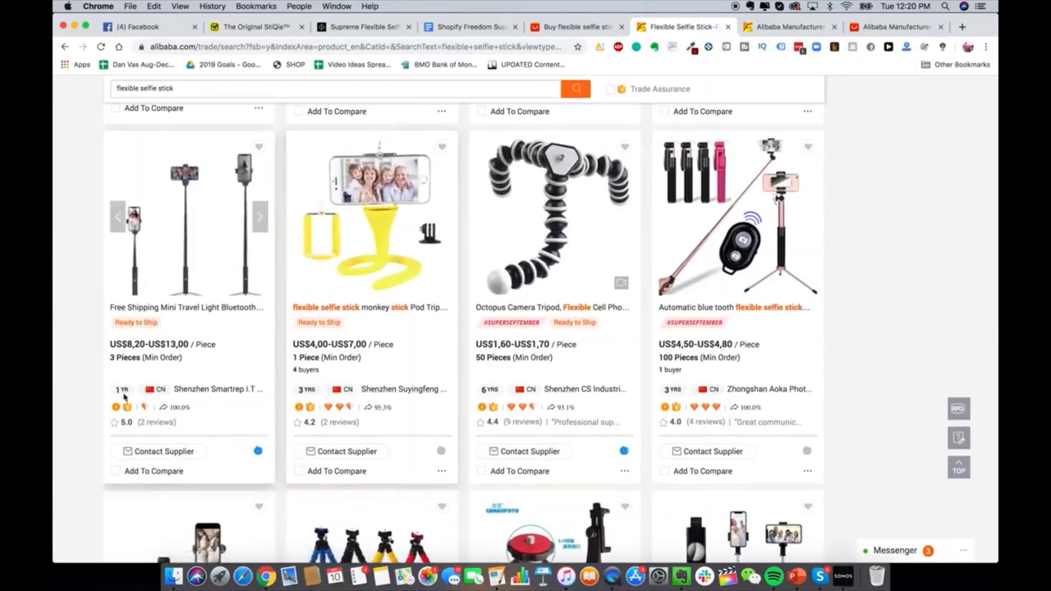
- Open the Shenzhen Suyingfeng Electronic Technology profile and read the Company Overview
left_click(408, 395)
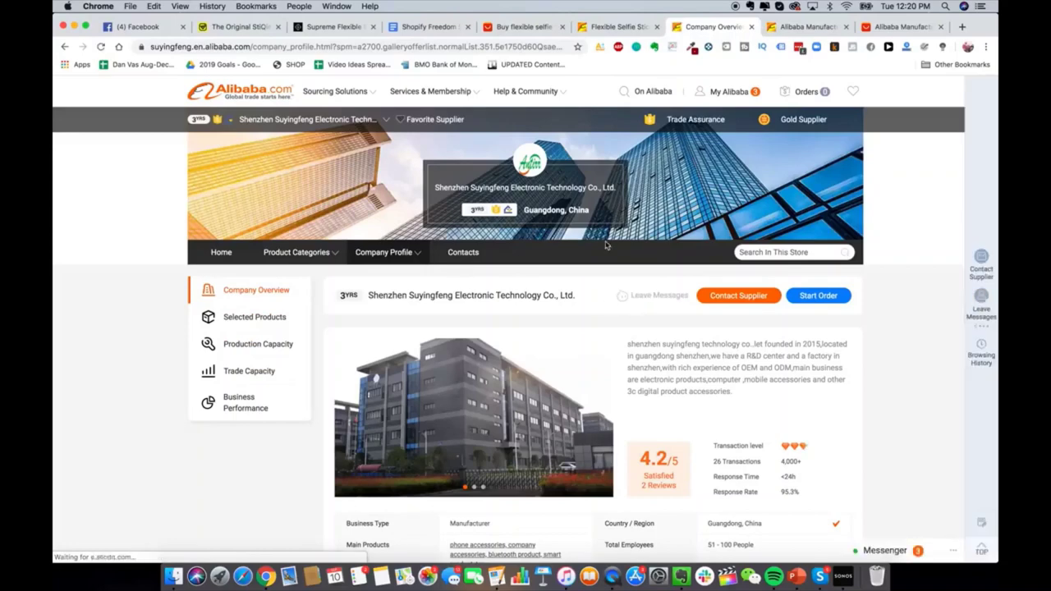
scroll(608, 271, "down", 5)
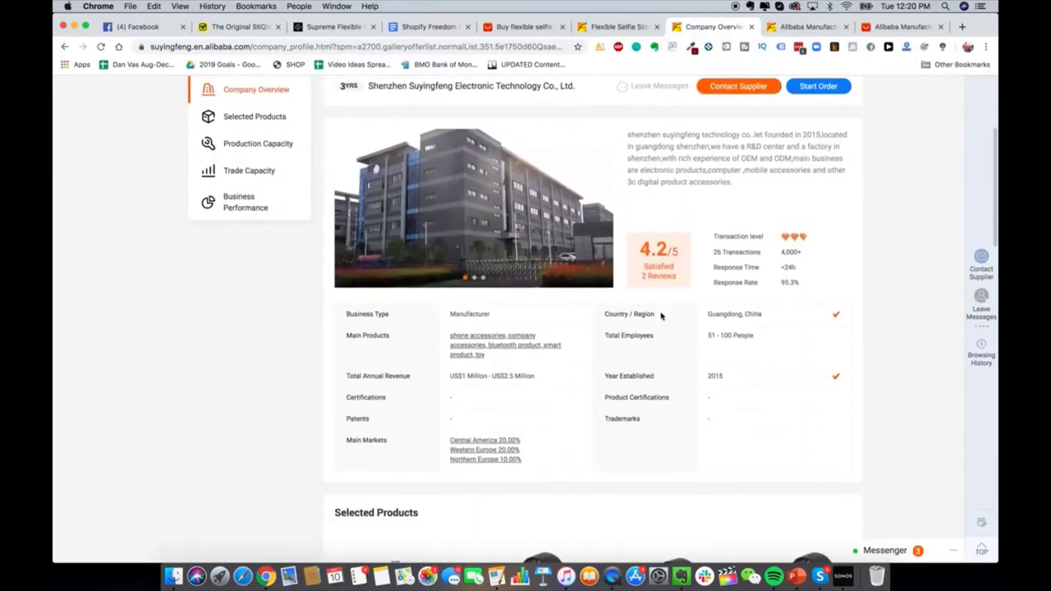
scroll(643, 328, "down", 6)
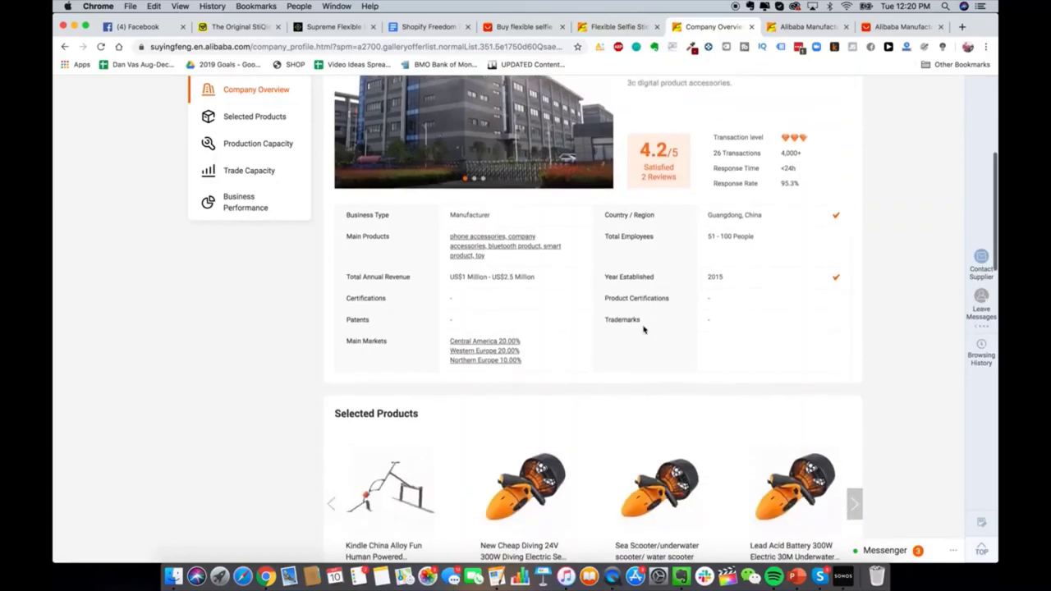
scroll(543, 184, "up", 4)
scroll(542, 184, "up", 1)
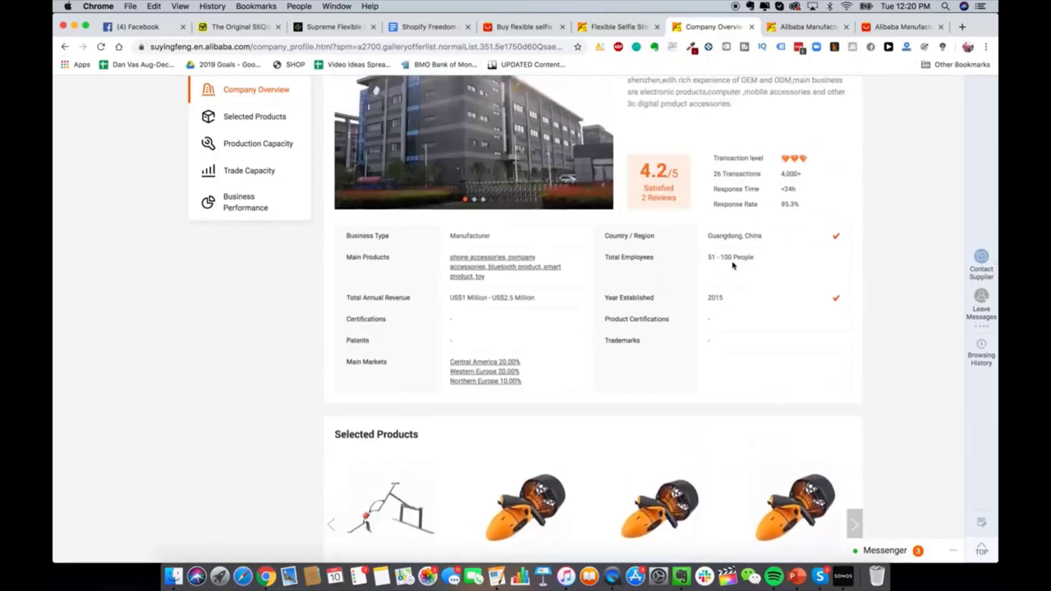
scroll(699, 309, "up", 6)
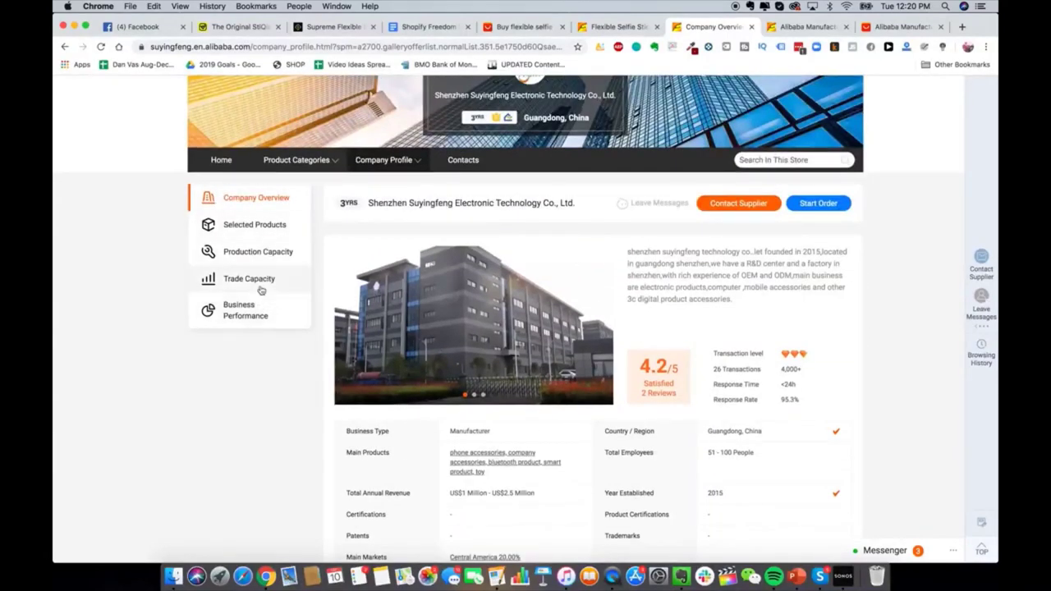
scroll(281, 286, "down", 4)
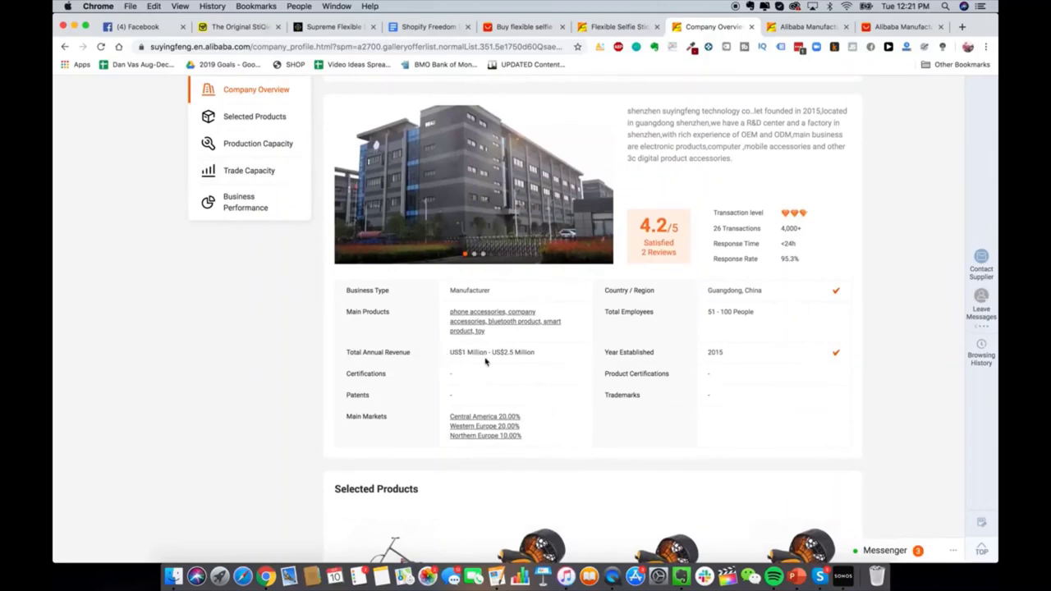
scroll(504, 217, "up", 1)
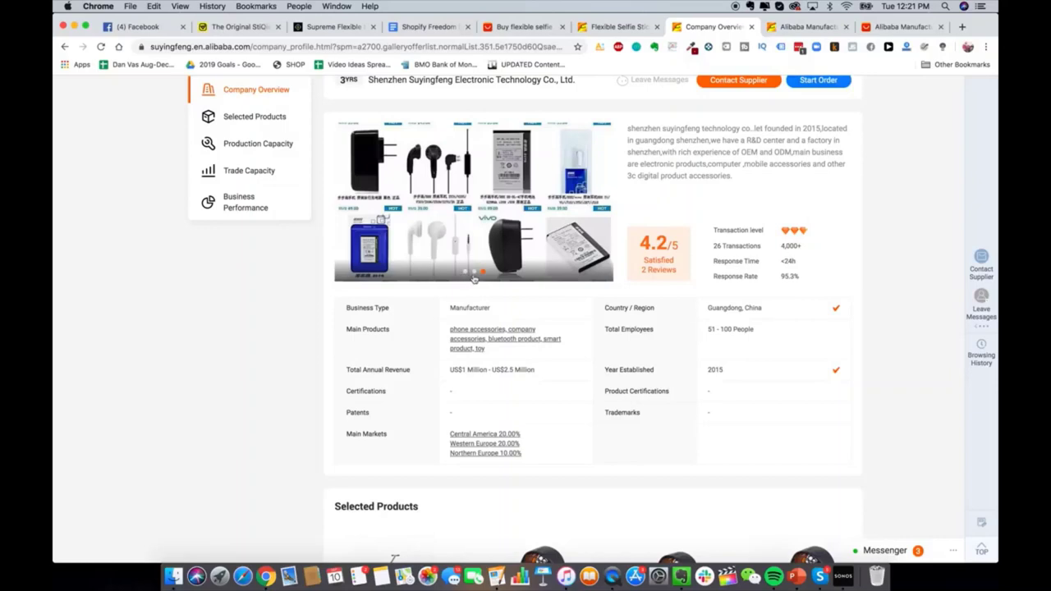
- Show the factory photo in the company slideshow and review capacity and trade details
left_click(466, 276)
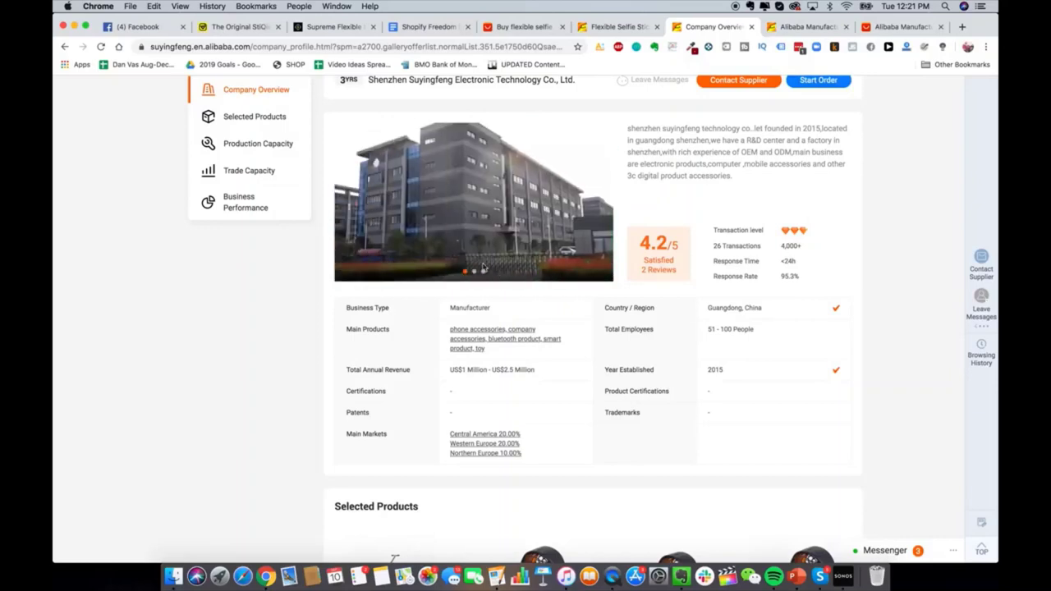
scroll(532, 345, "up", 1)
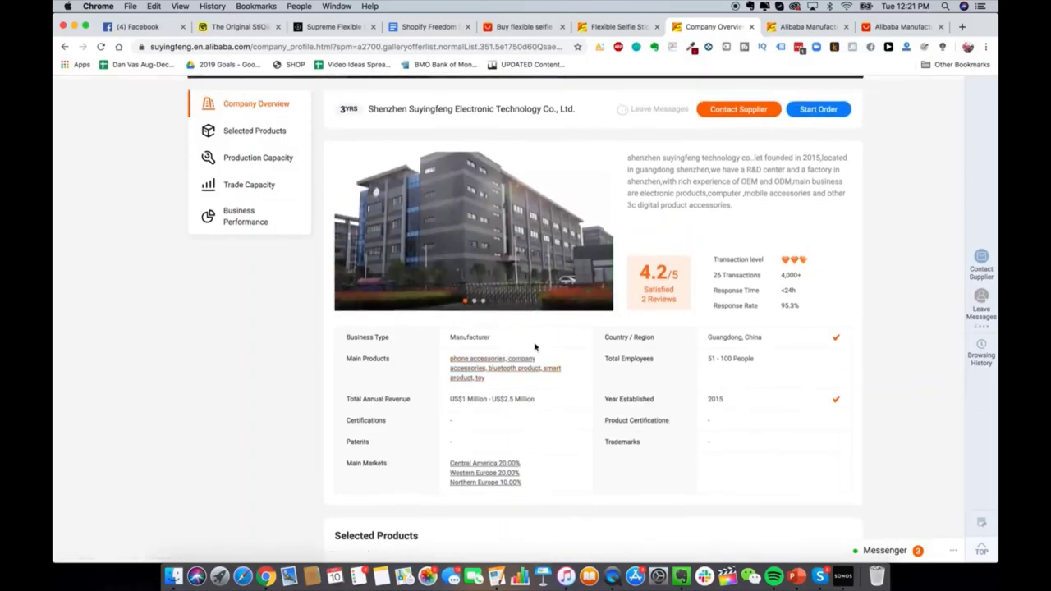
scroll(534, 348, "down", 10)
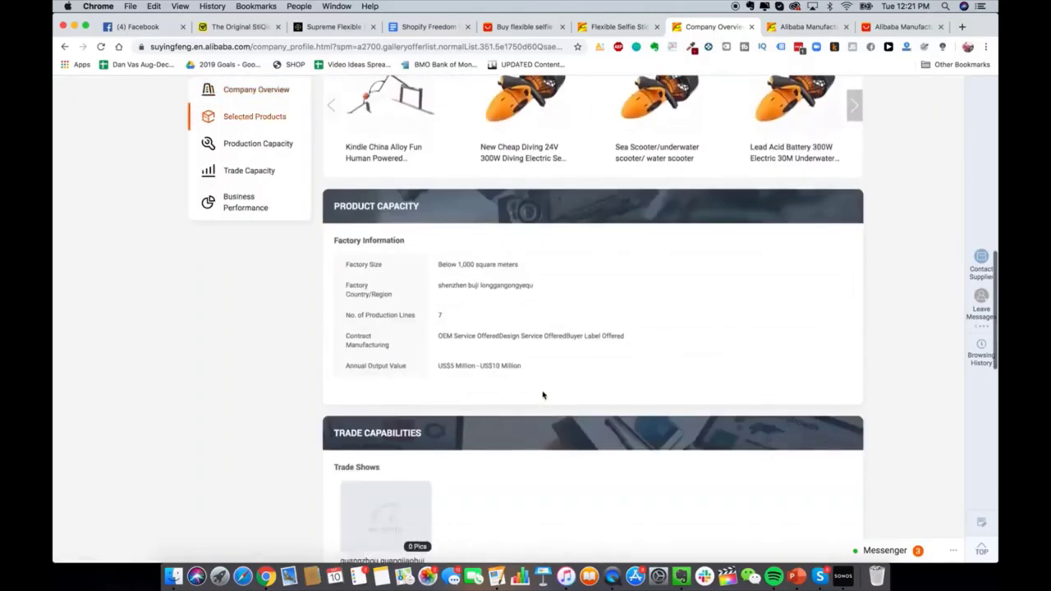
scroll(514, 295, "up", 10)
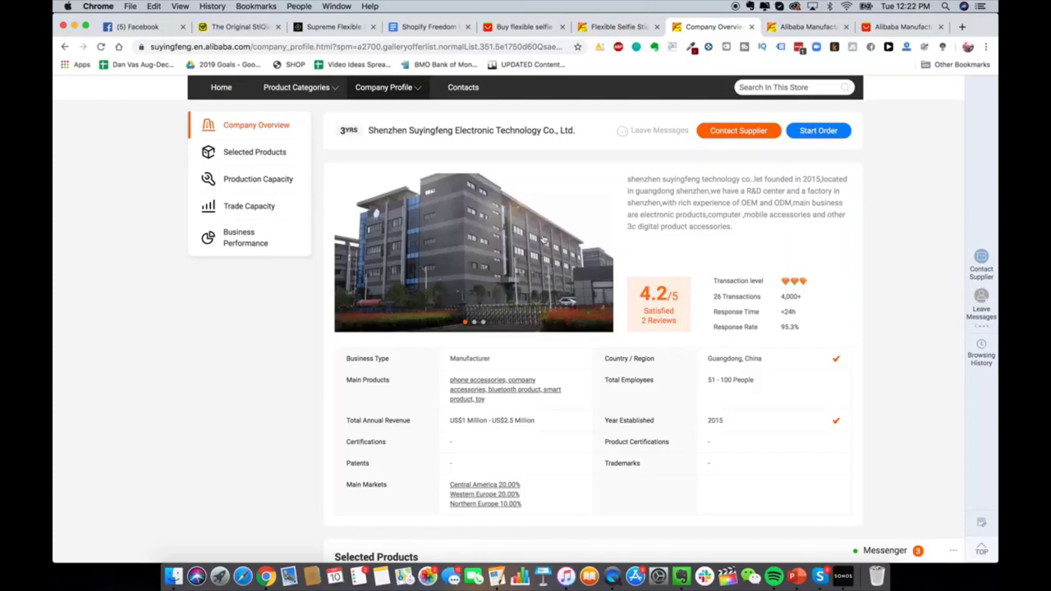
scroll(560, 243, "up", 2)
scroll(561, 244, "down", 2)
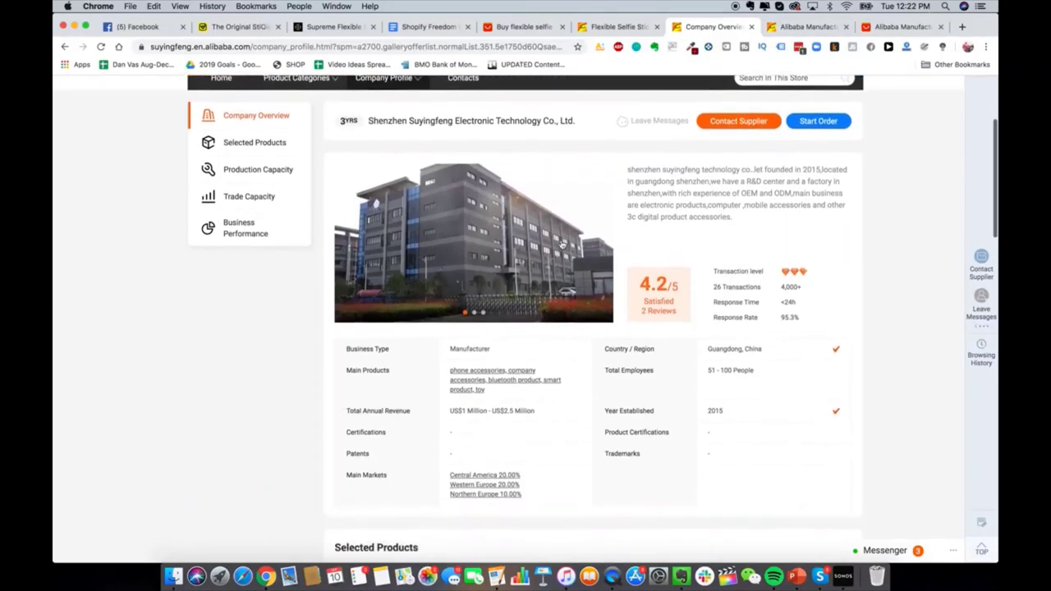
scroll(561, 244, "up", 1)
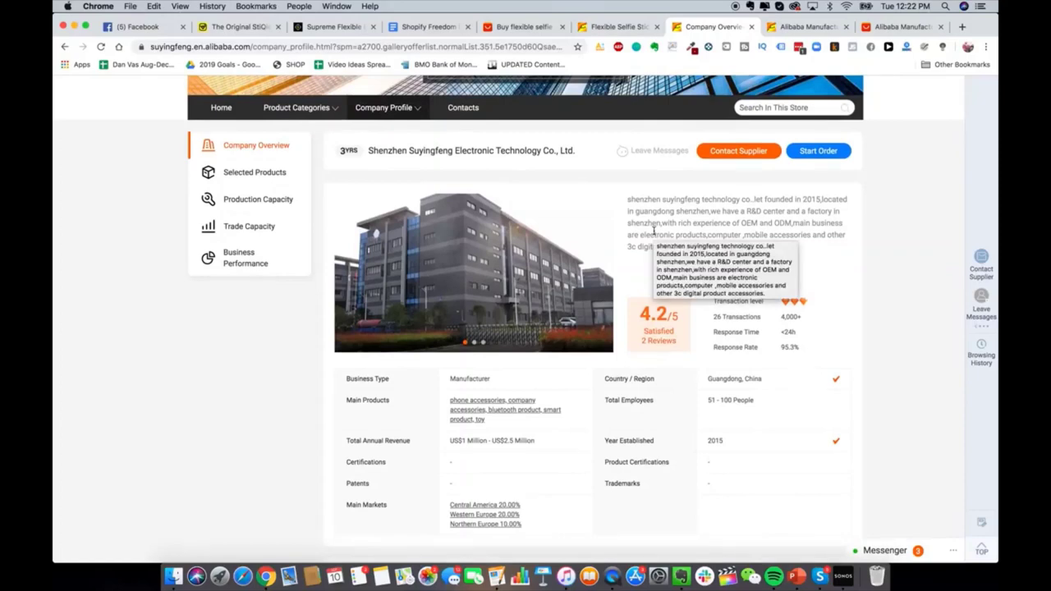
scroll(665, 244, "up", 1)
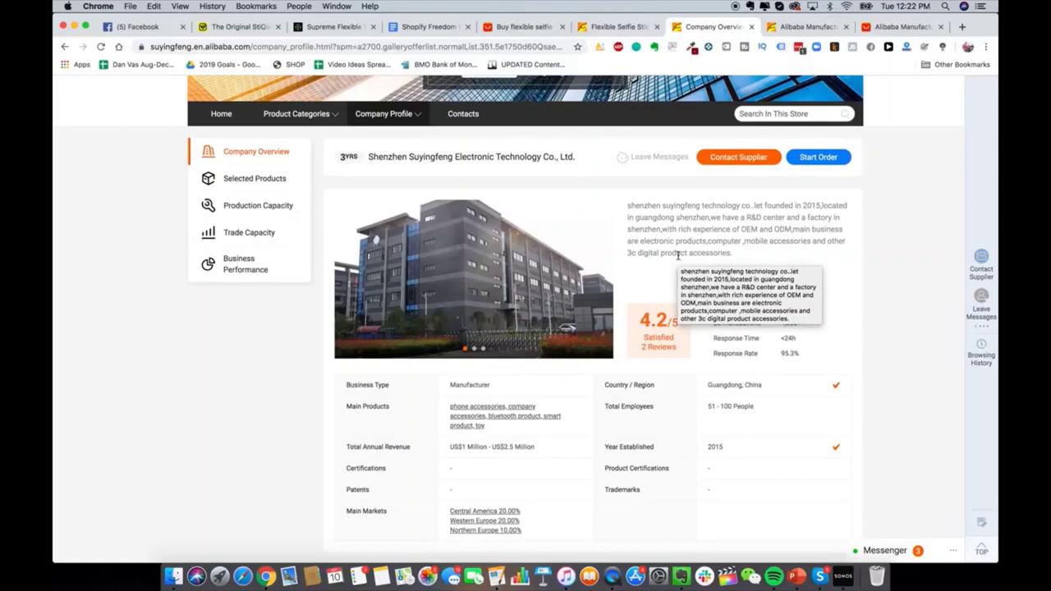
scroll(667, 245, "up", 1)
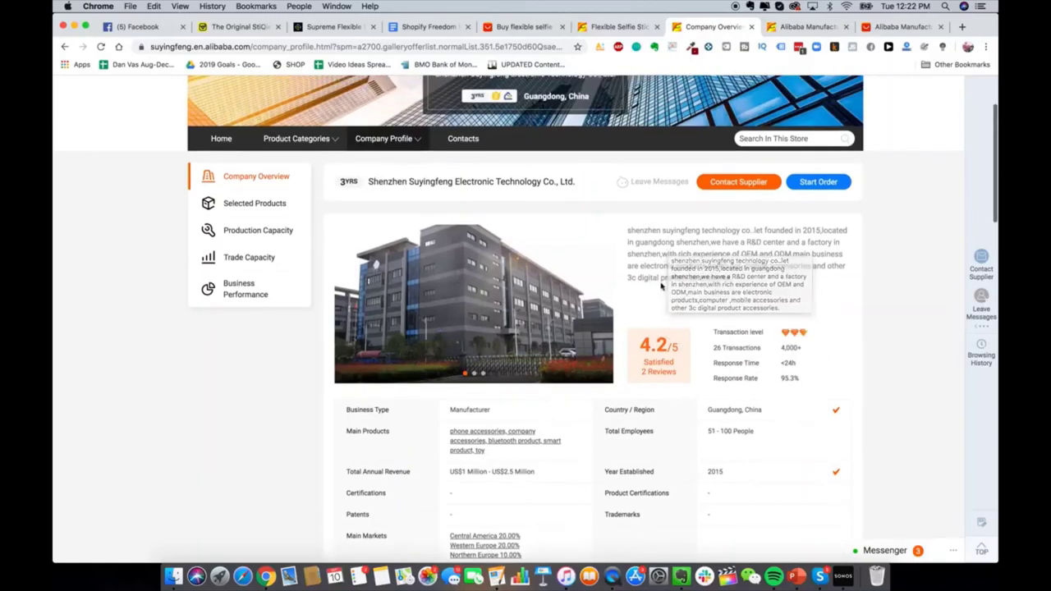
scroll(661, 279, "down", 3)
scroll(661, 290, "up", 1)
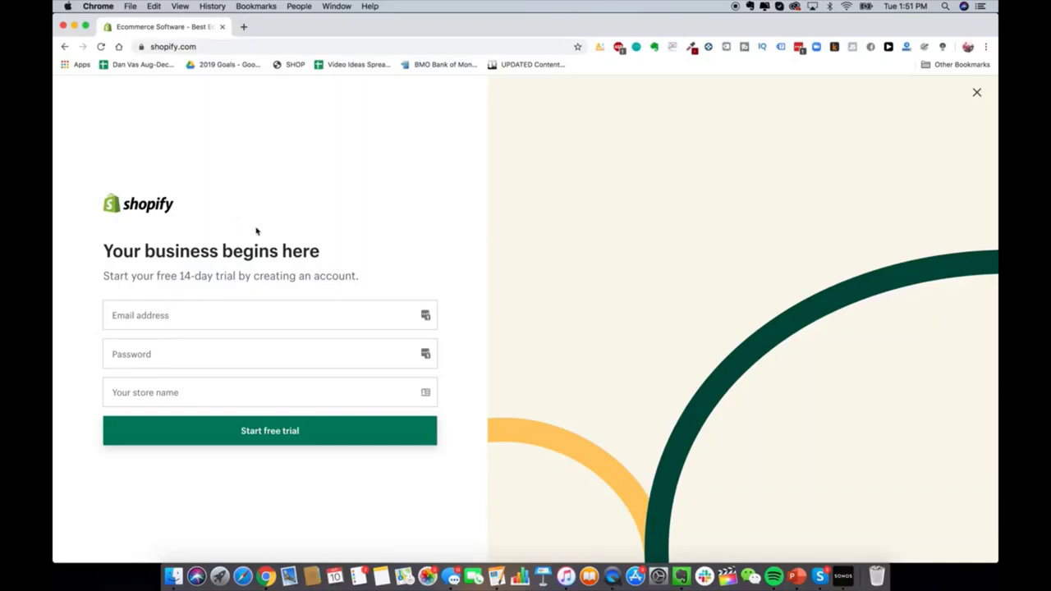
- Go to gmail.com in a new tab and start creating a personal Google account
left_click(244, 27)
type("gmail.com")
key("Return")
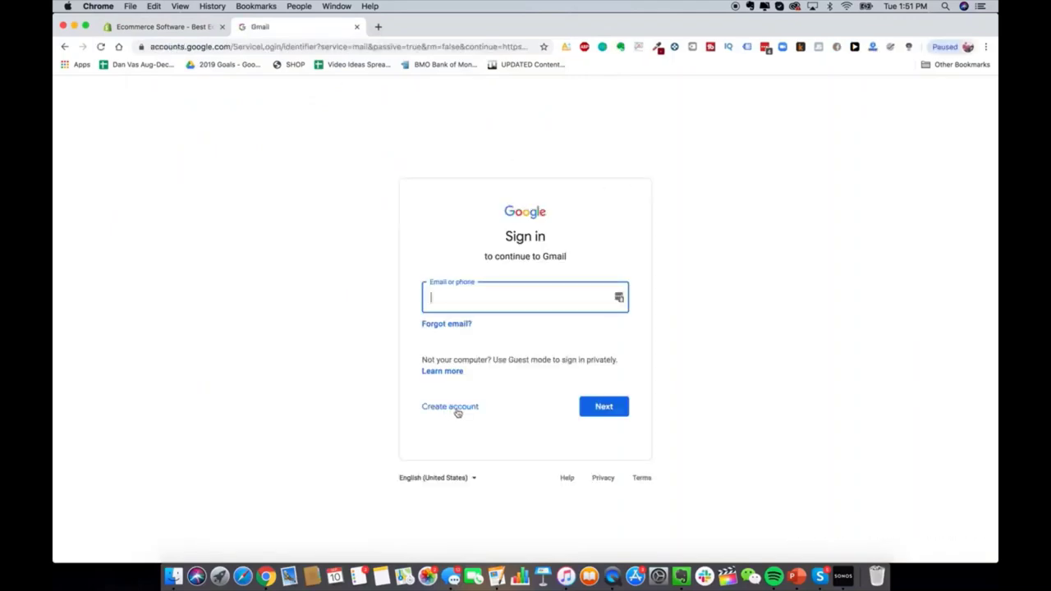
left_click(451, 408)
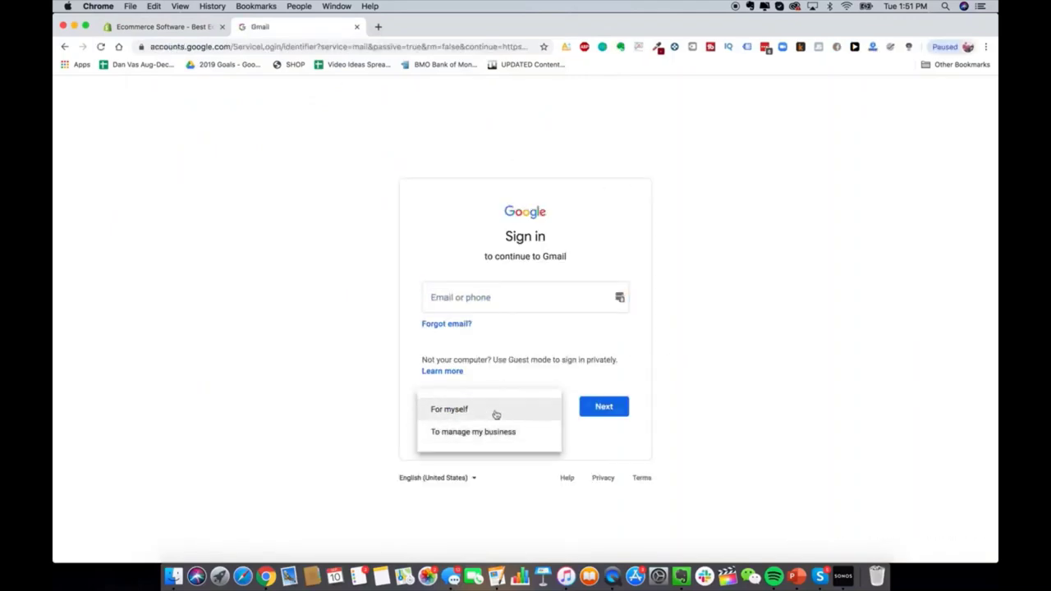
left_click(484, 414)
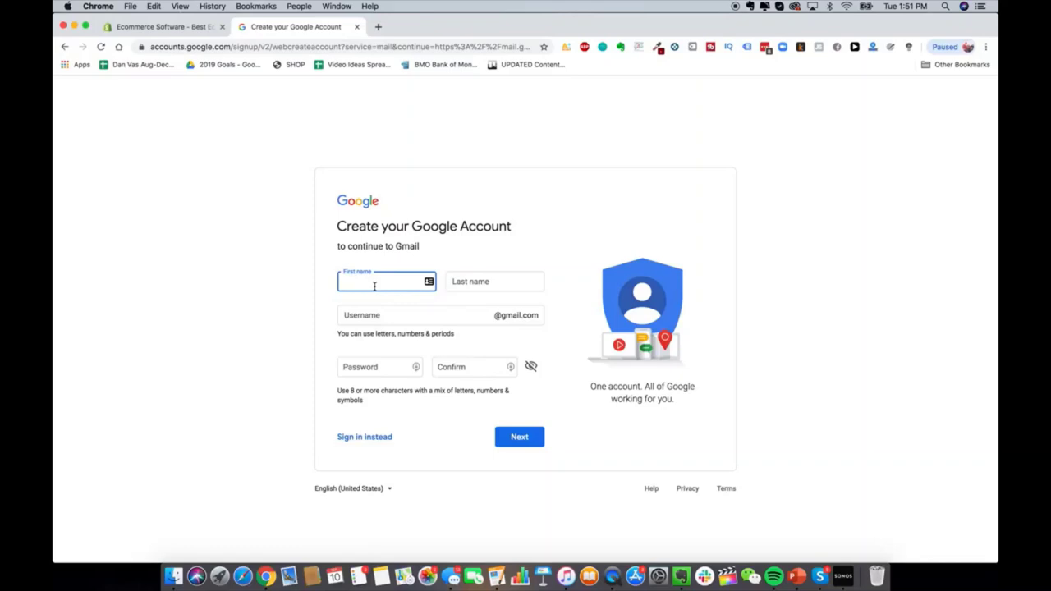
- Enter first name 'Glowy' and last name 'Skin', then accept a suggested store username
type("Glowy")
key("Tab")
type("Skin")
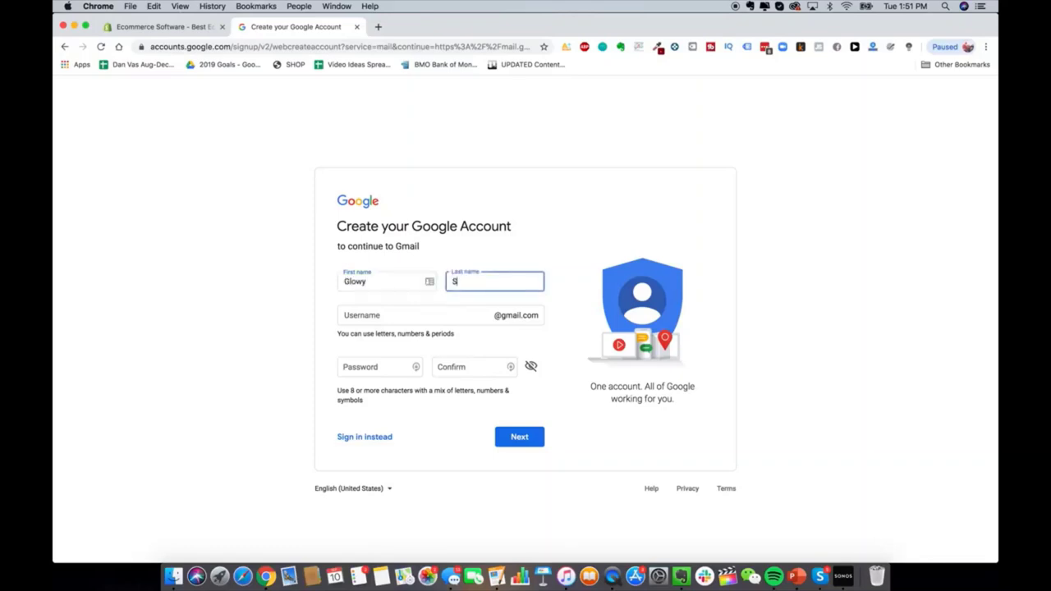
left_click(259, 249)
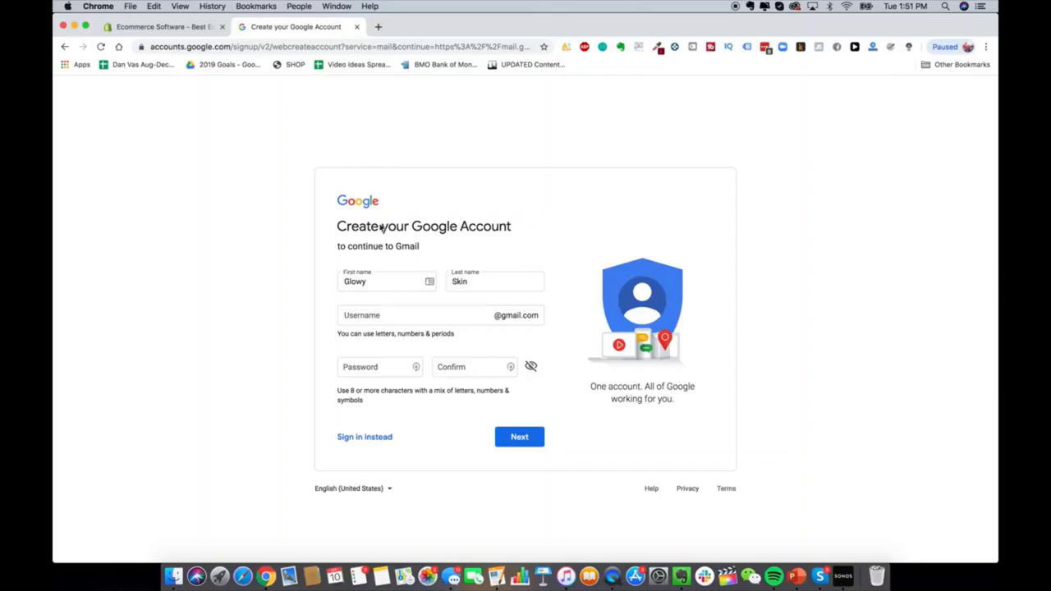
left_click(403, 316)
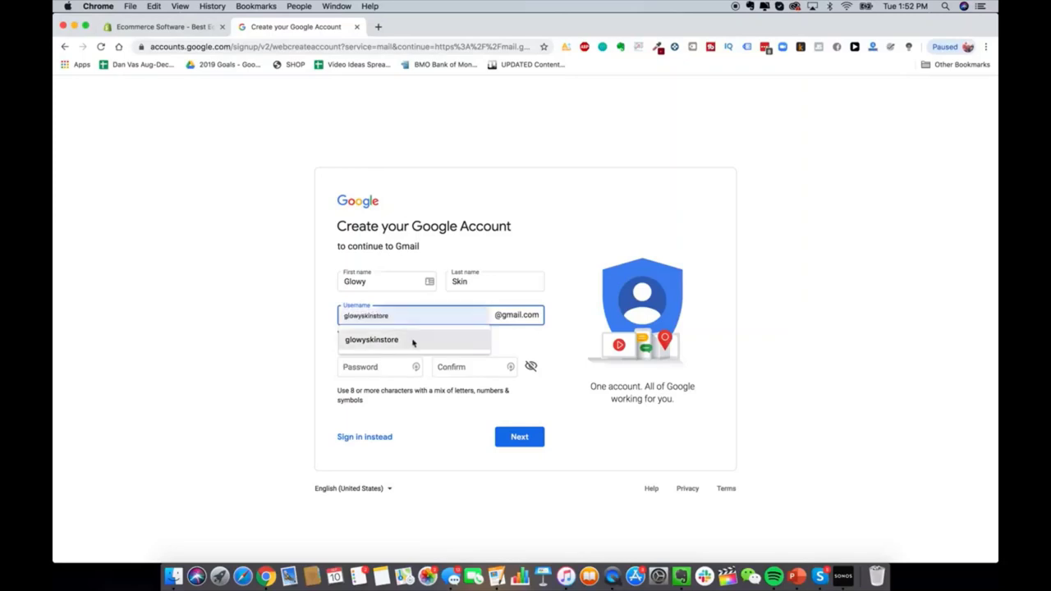
left_click(413, 342)
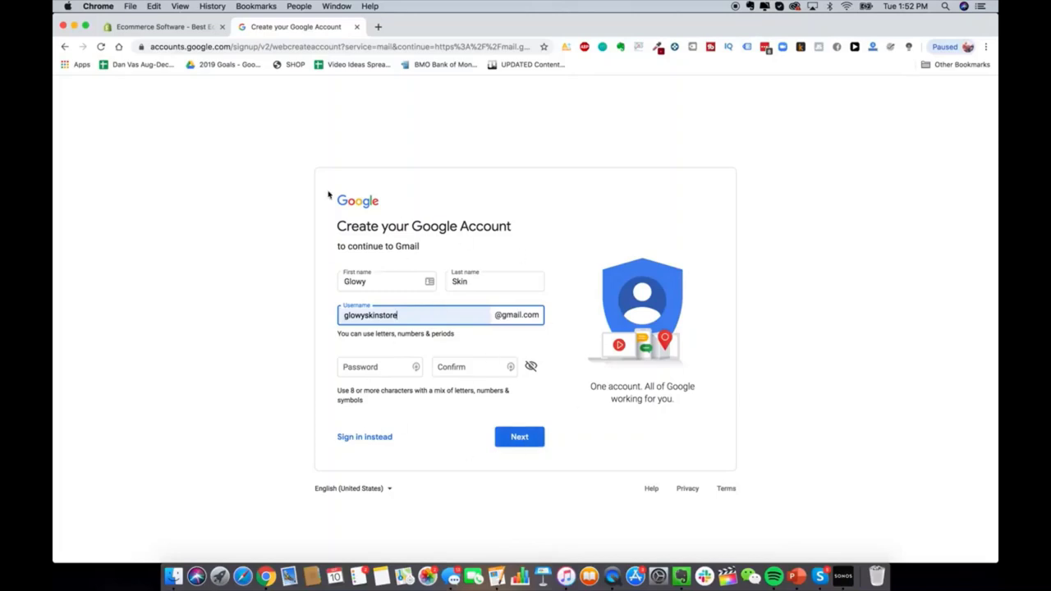
- Autofill the Shopify e-mail and password, enter store name 'Glowy Skin Co', then open a new tab
left_click(186, 29)
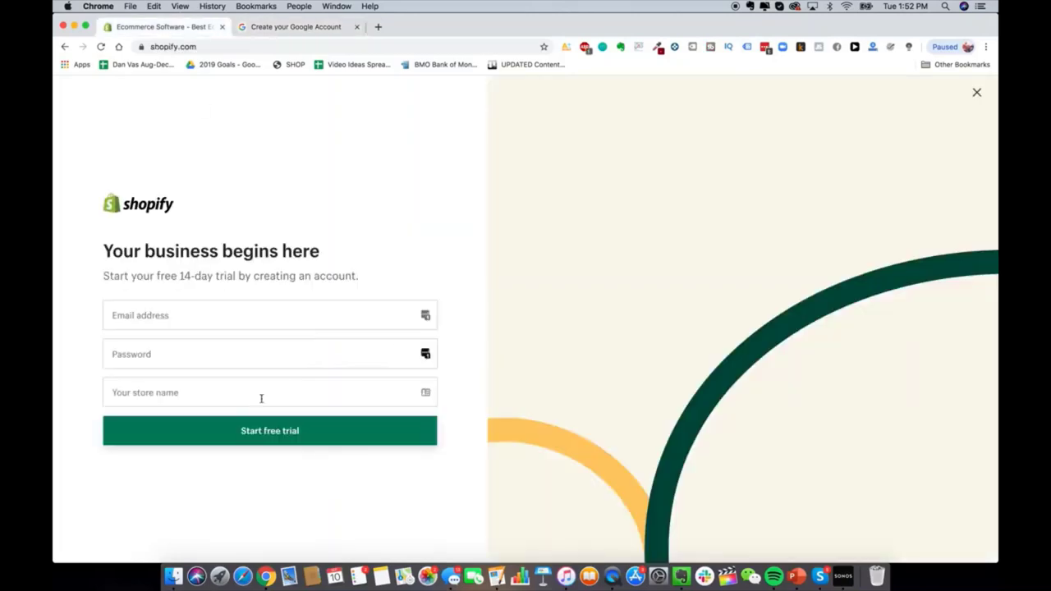
left_click(169, 315)
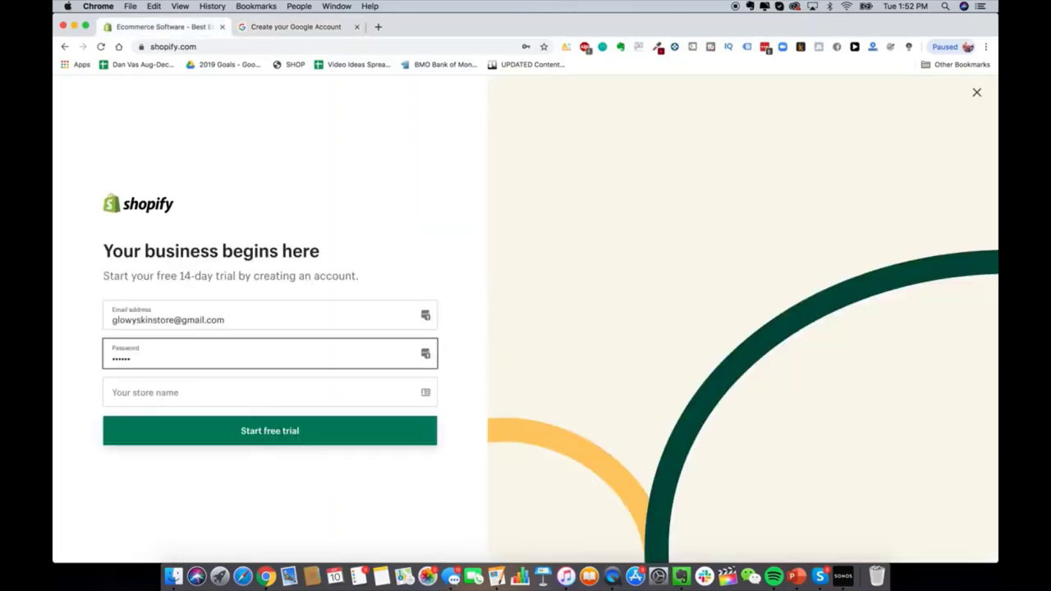
left_click(183, 392)
type("Glowy Skin")
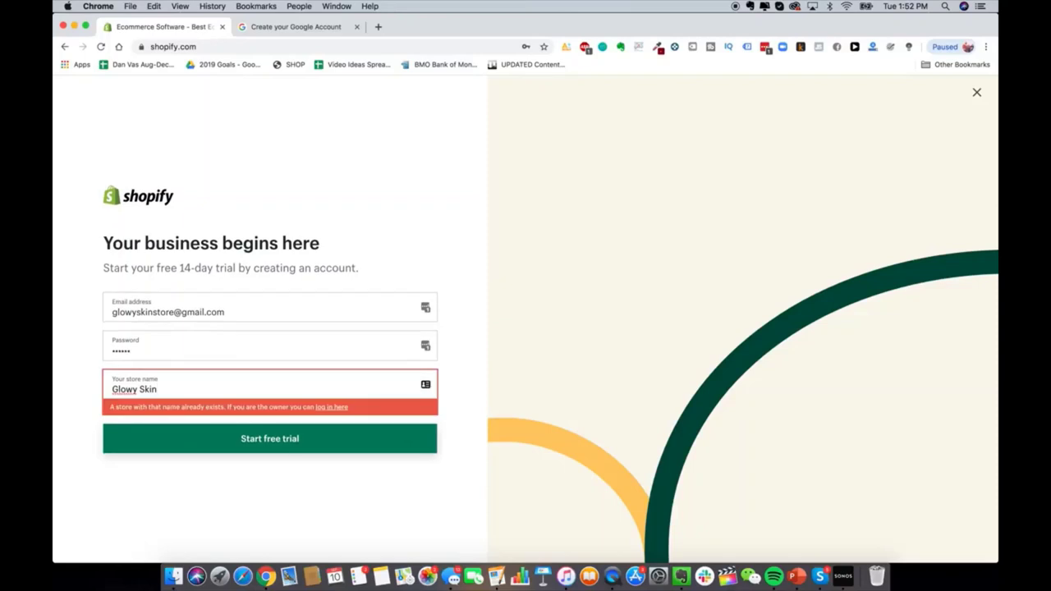
type(" Co")
left_click_drag(158, 389, 180, 389)
left_click(148, 391)
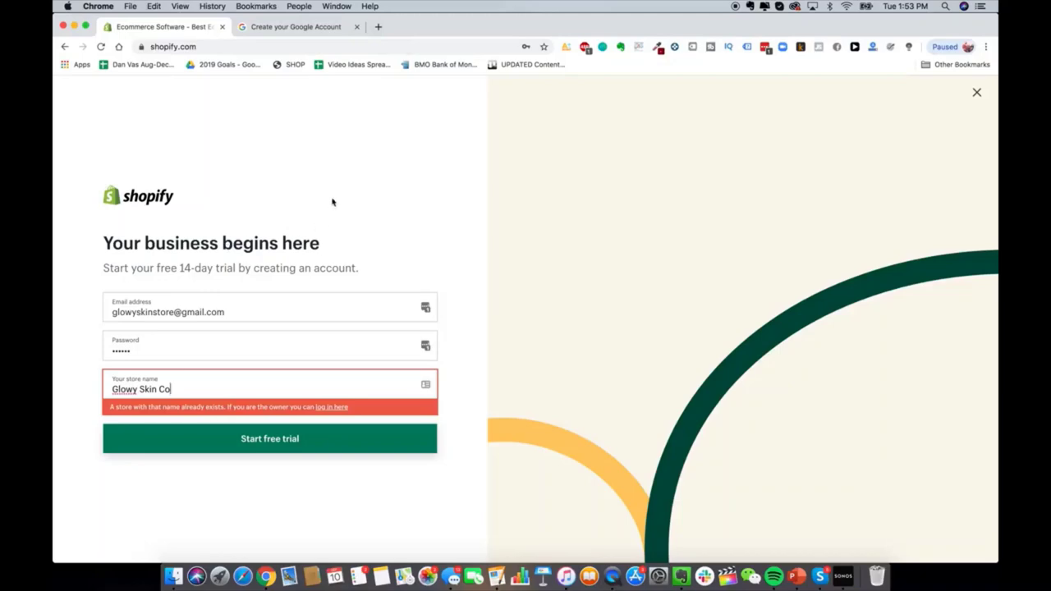
left_click(378, 27)
- Find Google Domains via web search and check glowyskin.com, which is taken
type("google domains")
key("Return")
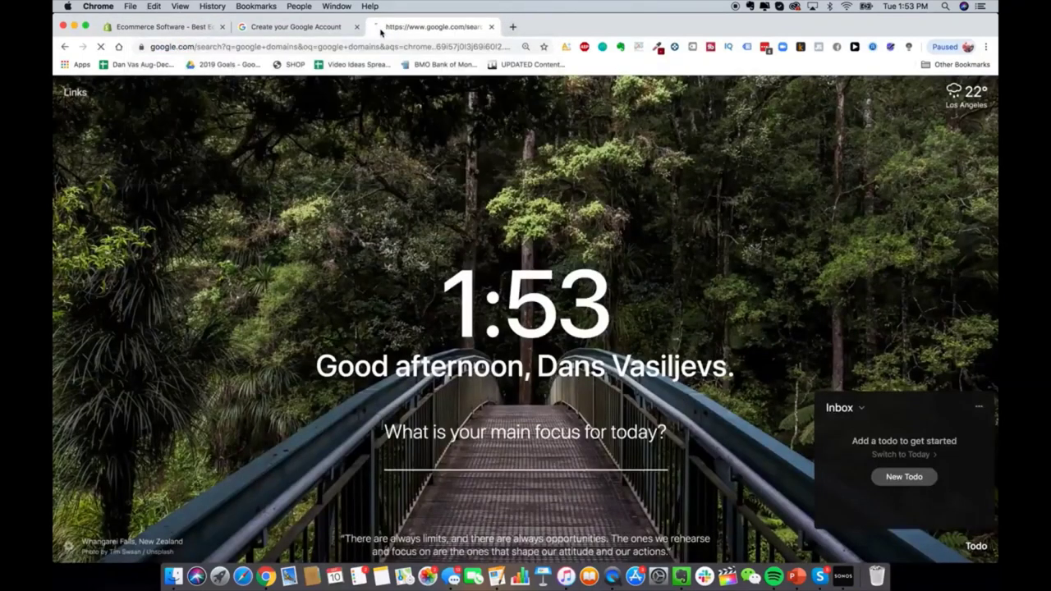
scroll(308, 265, "down", 1)
scroll(307, 265, "up", 1)
scroll(311, 246, "down", 3)
scroll(312, 206, "up", 3)
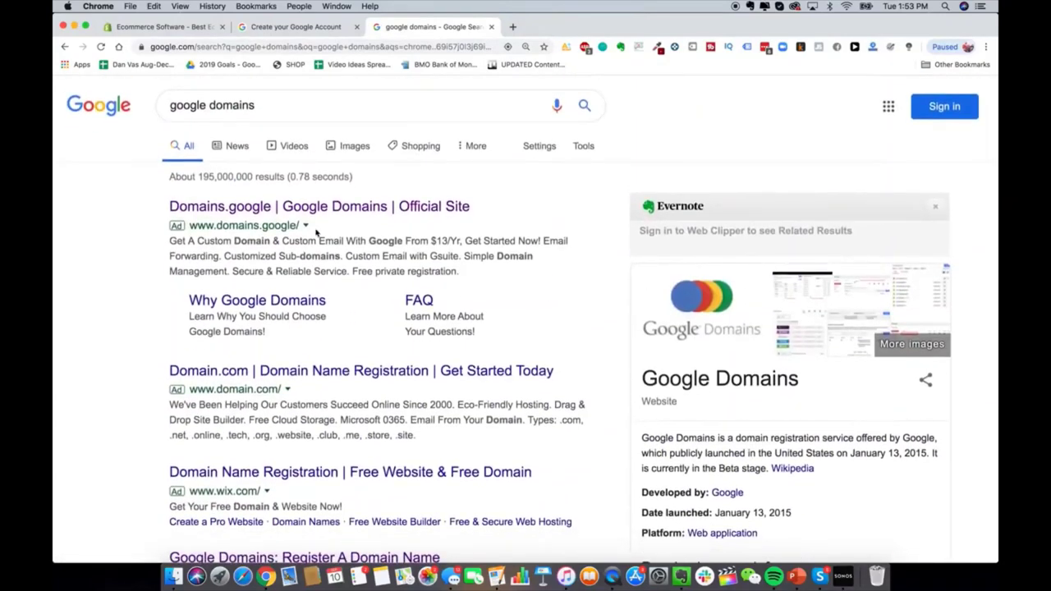
scroll(320, 235, "down", 3)
scroll(351, 354, "down", 1)
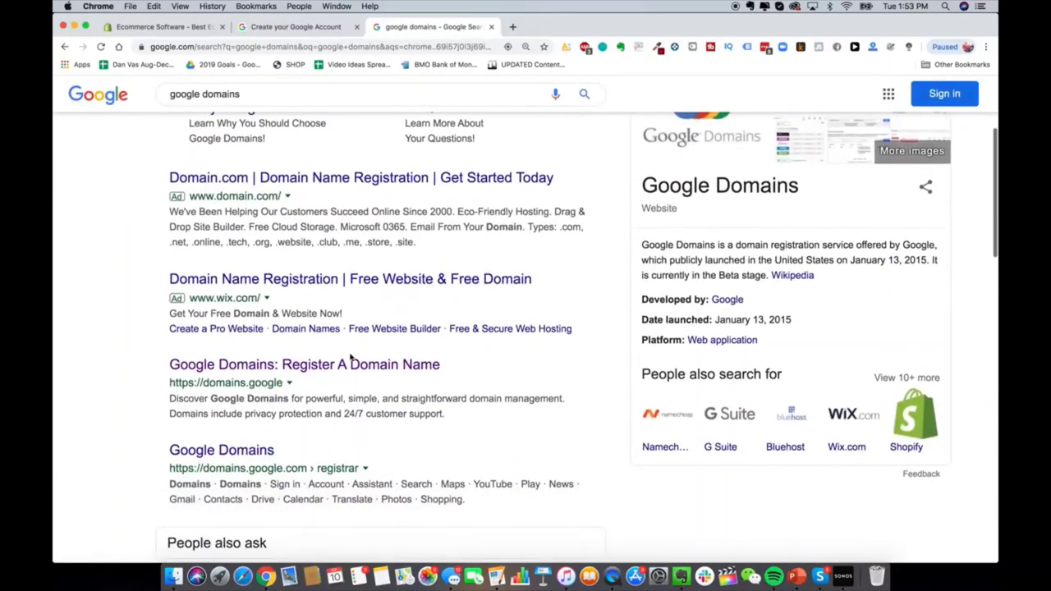
left_click(347, 364)
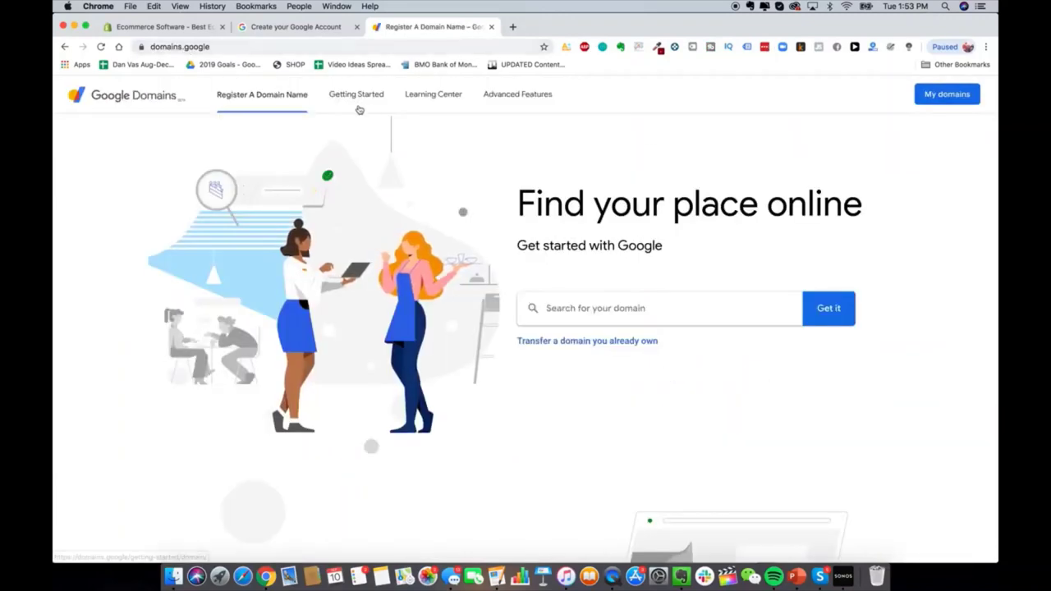
left_click(651, 311)
type("glowyskin.com")
key("Return")
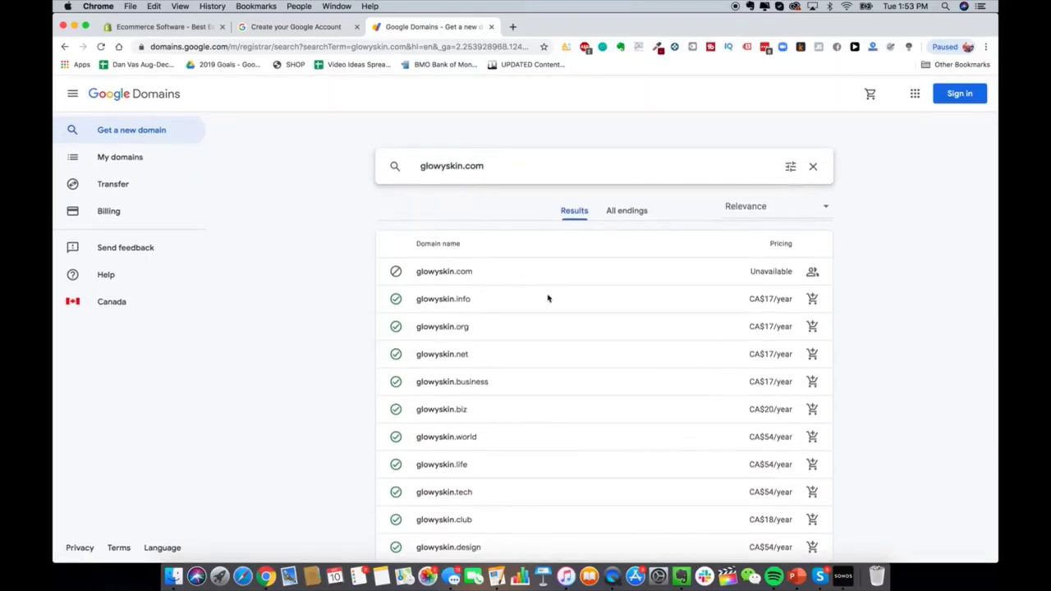
- Try variations of the glowyskin domain, then go back to the Shopify sign-up's store name field
left_click(463, 166)
type("store")
key("BackSpace")
key("BackSpace")
key("BackSpace")
key("BackSpace")
key("BackSpace")
left_click(483, 166)
key("BackSpace")
key("BackSpace")
key("BackSpace")
type("c")
left_click(164, 27)
left_click(232, 378)
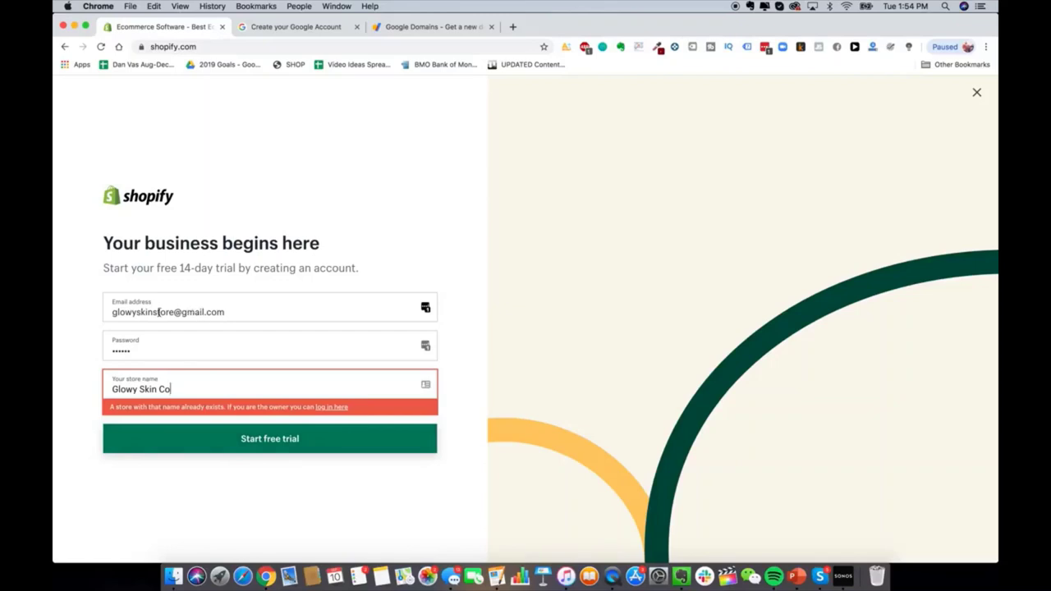
- Create the store and answer 'not selling yet' and 'launching in a few weeks'
left_click(283, 444)
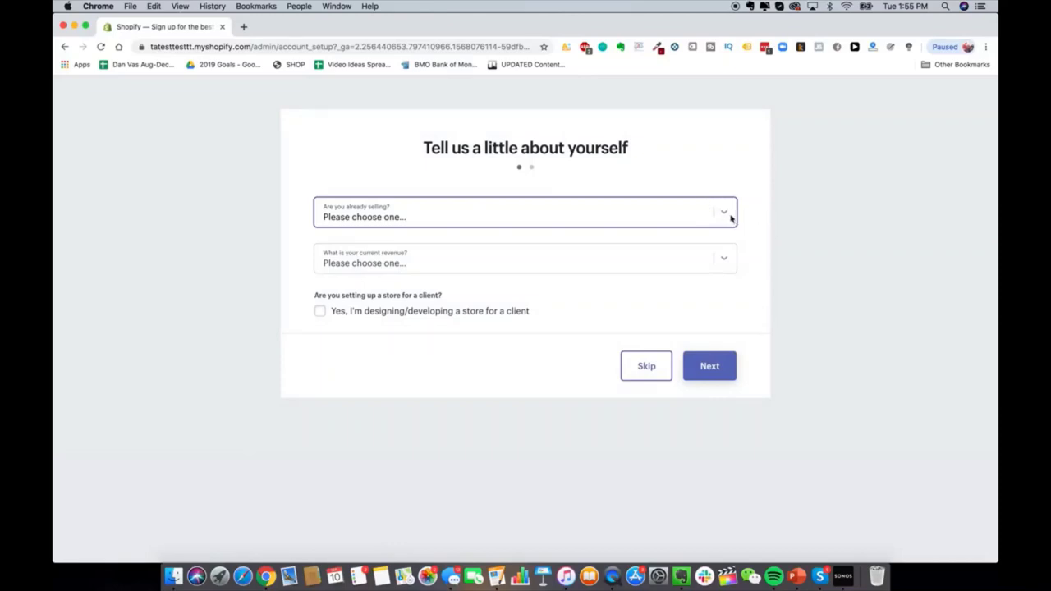
left_click(730, 218)
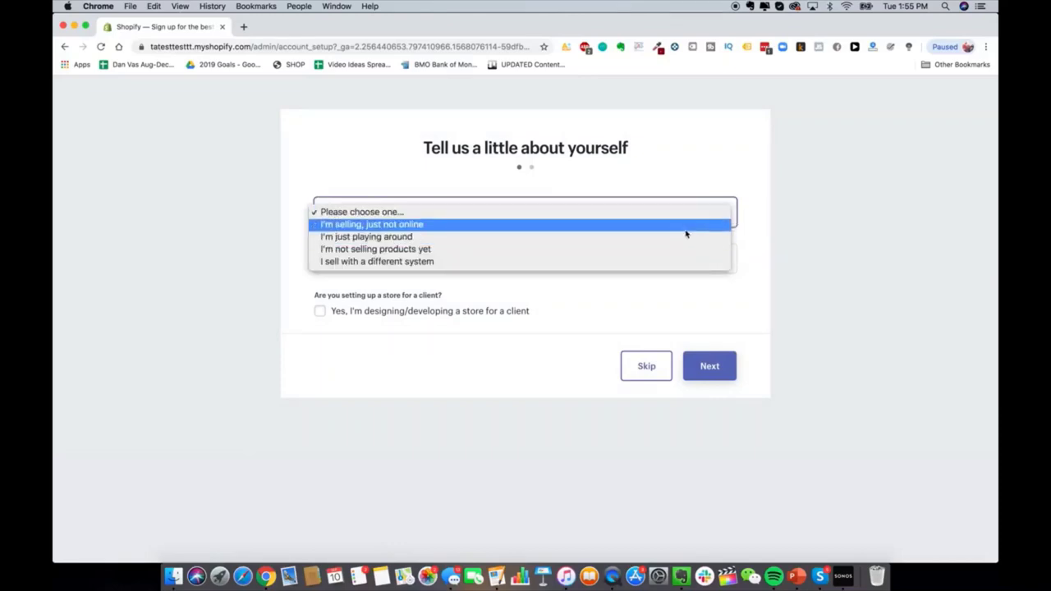
left_click(629, 254)
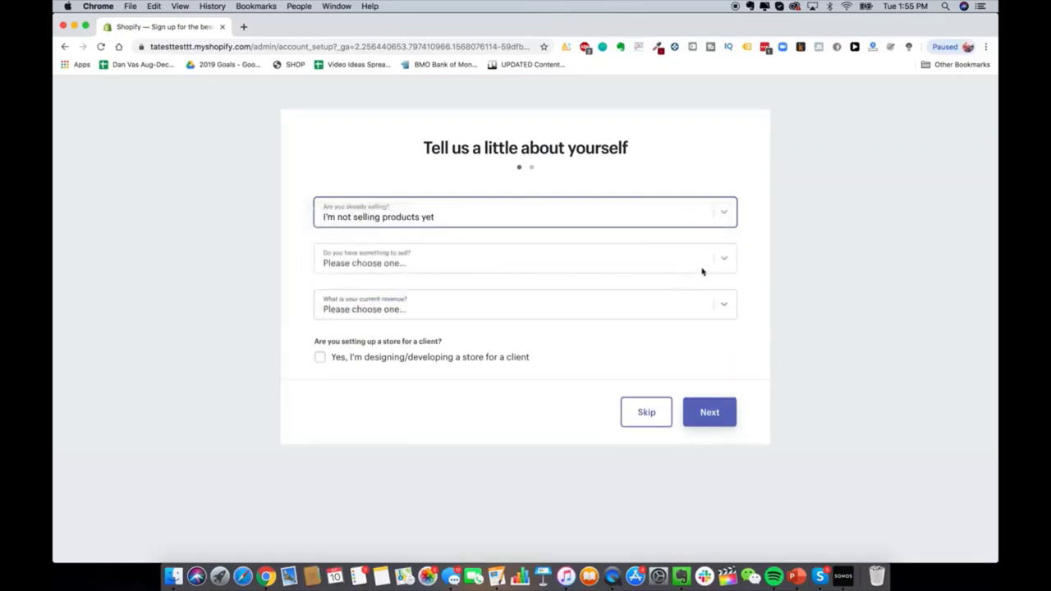
left_click(711, 271)
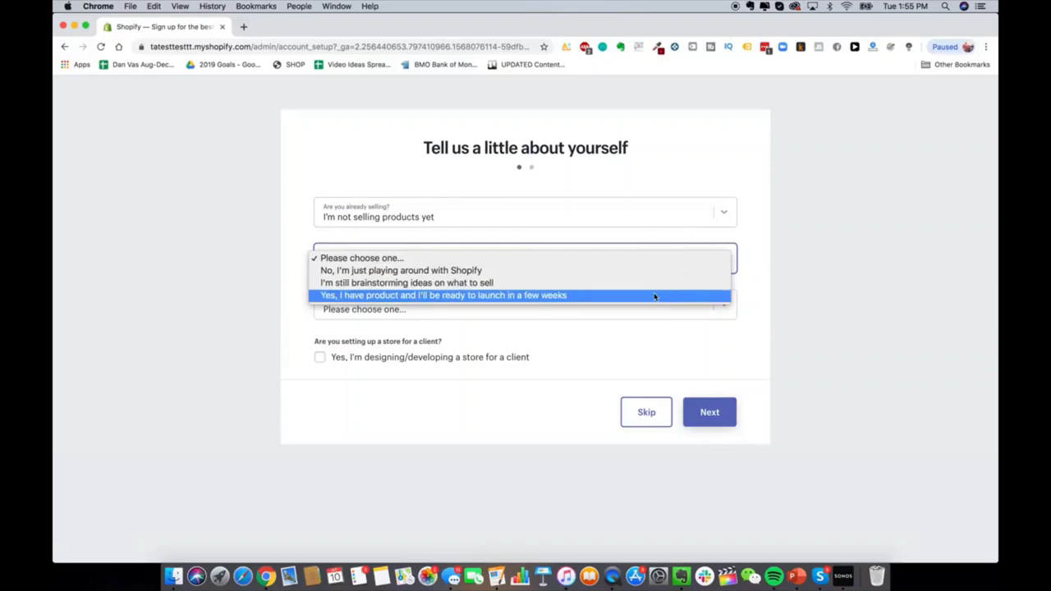
left_click(654, 295)
- Set current revenue to Up to $5,000 CAD and continue to the business address step
left_click(711, 306)
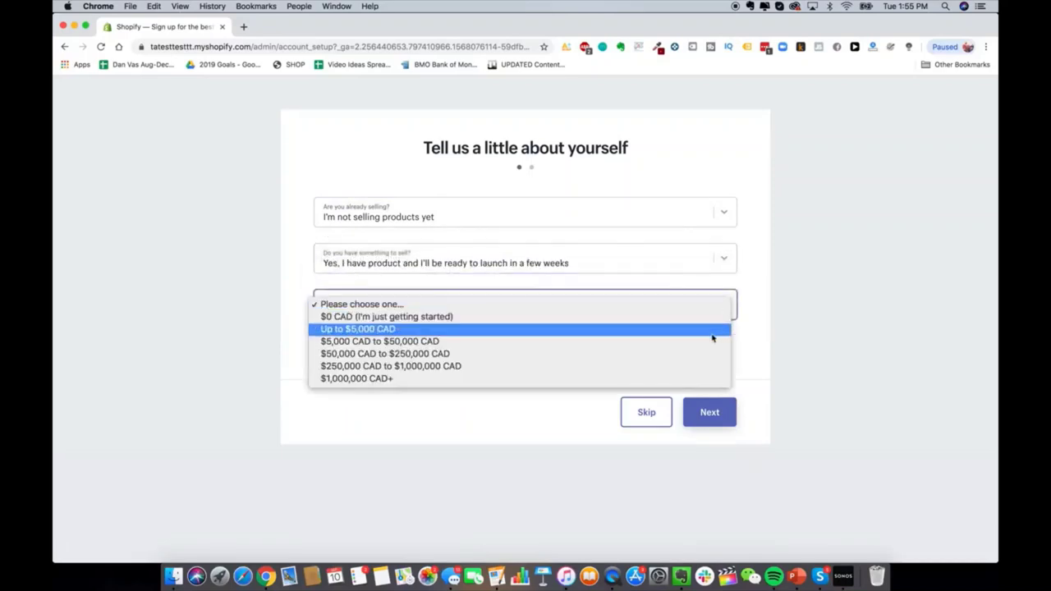
left_click(709, 329)
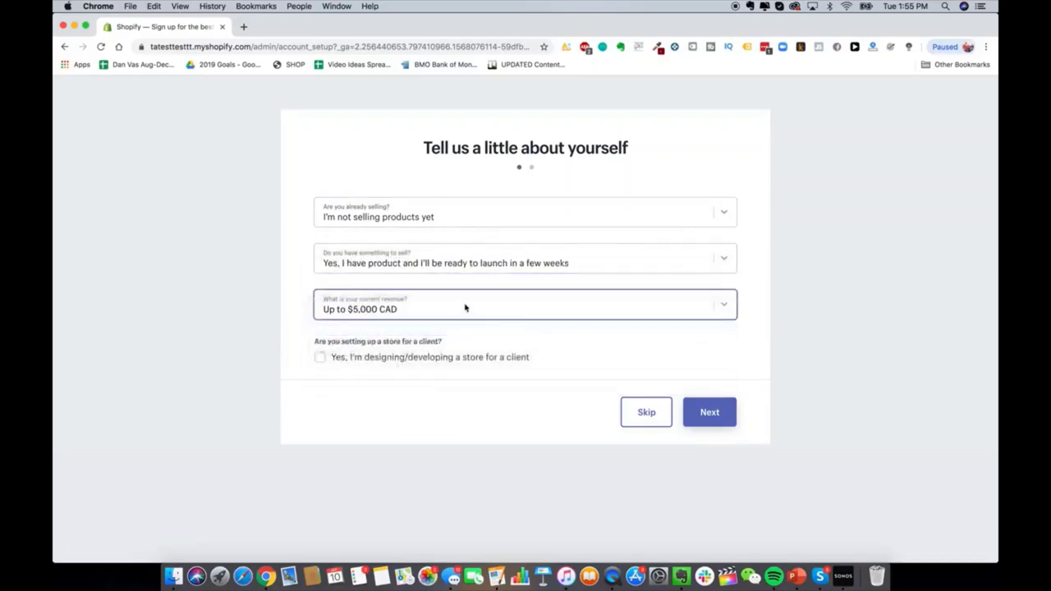
left_click(459, 308)
left_click(483, 293)
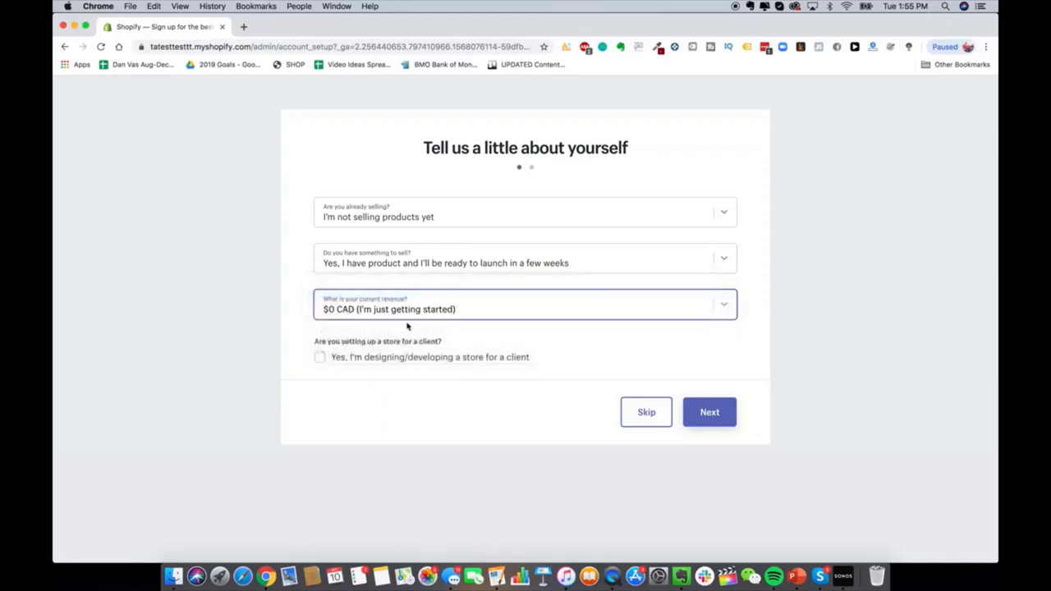
left_click(555, 318)
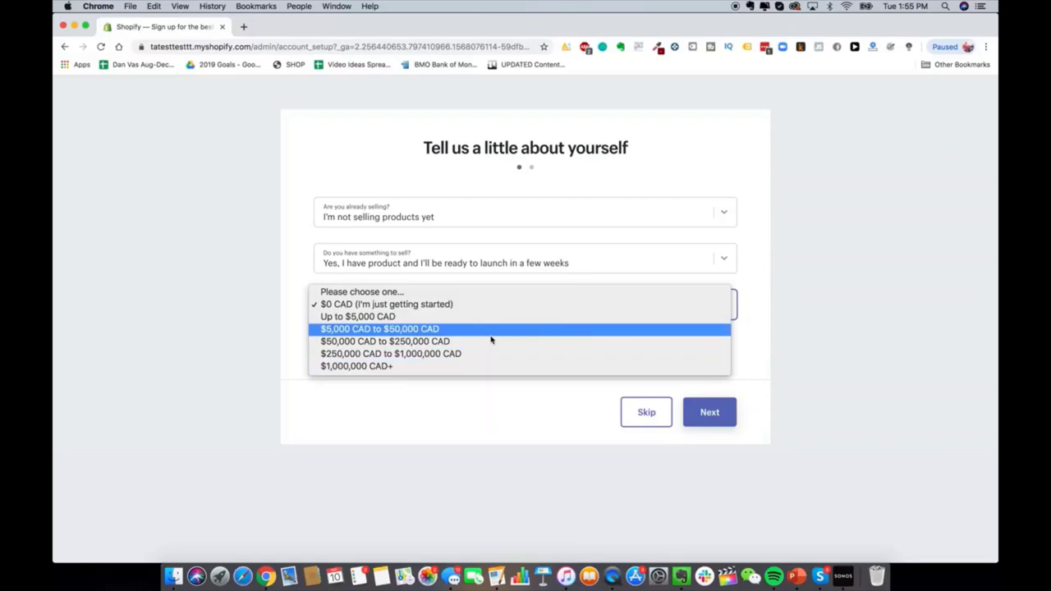
left_click(578, 172)
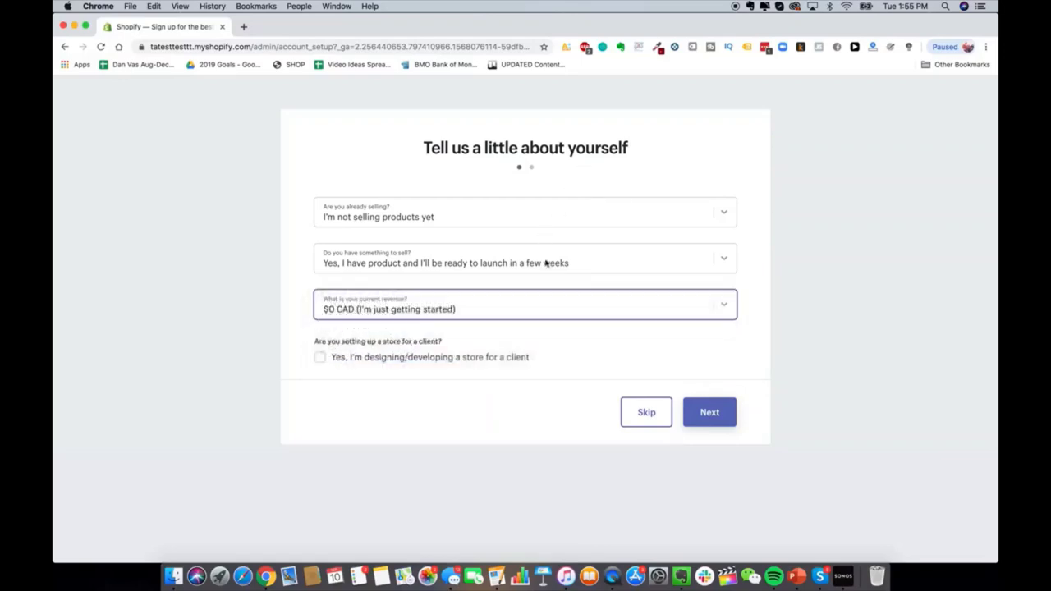
left_click(551, 305)
left_click(517, 322)
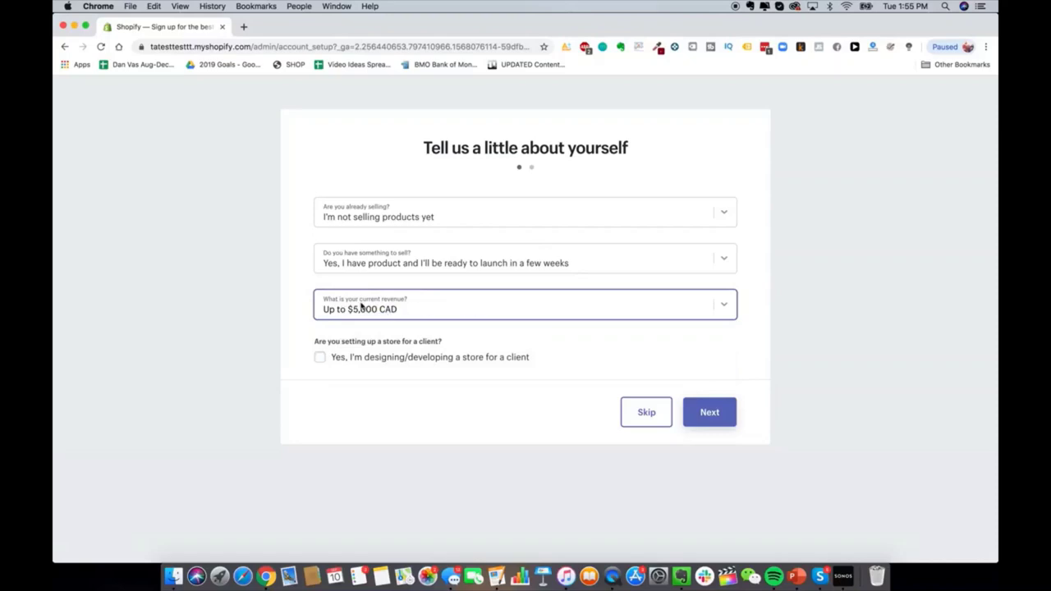
left_click(694, 412)
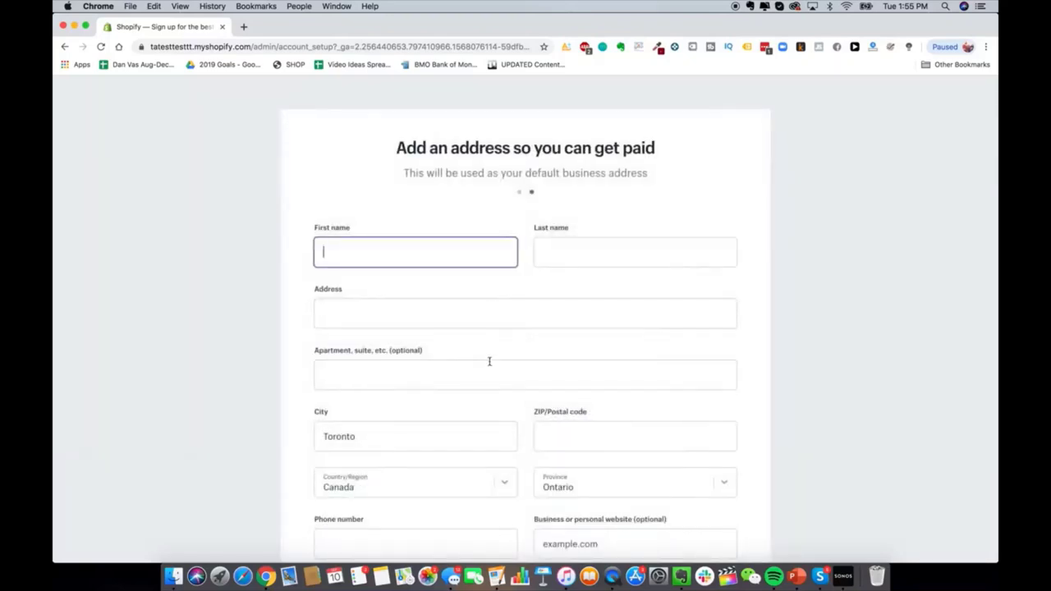
- Review the business address form and place the cursor in the Address field
scroll(488, 361, "down", 1)
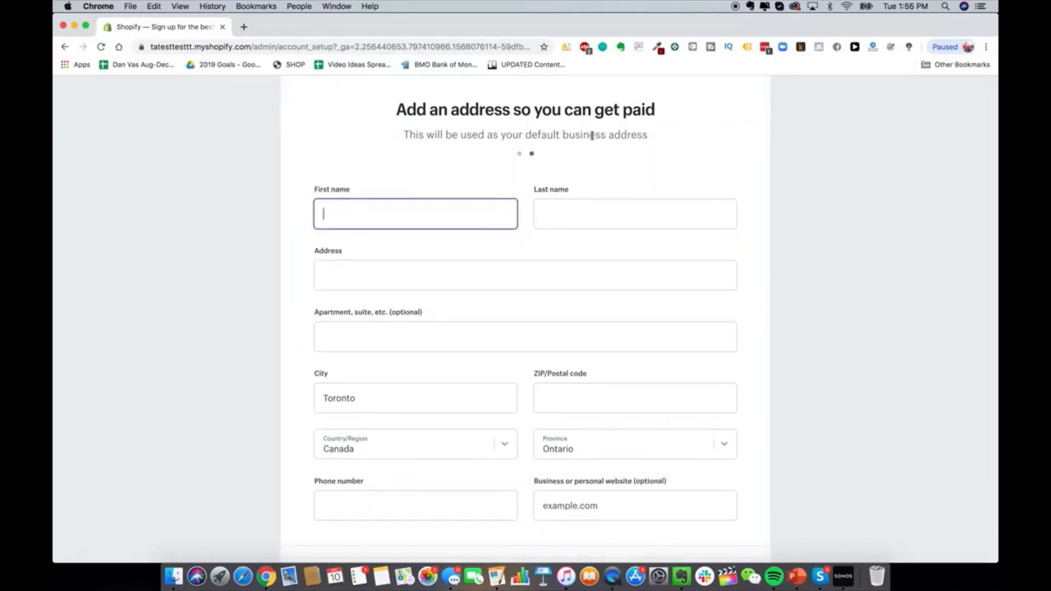
scroll(507, 249, "down", 1)
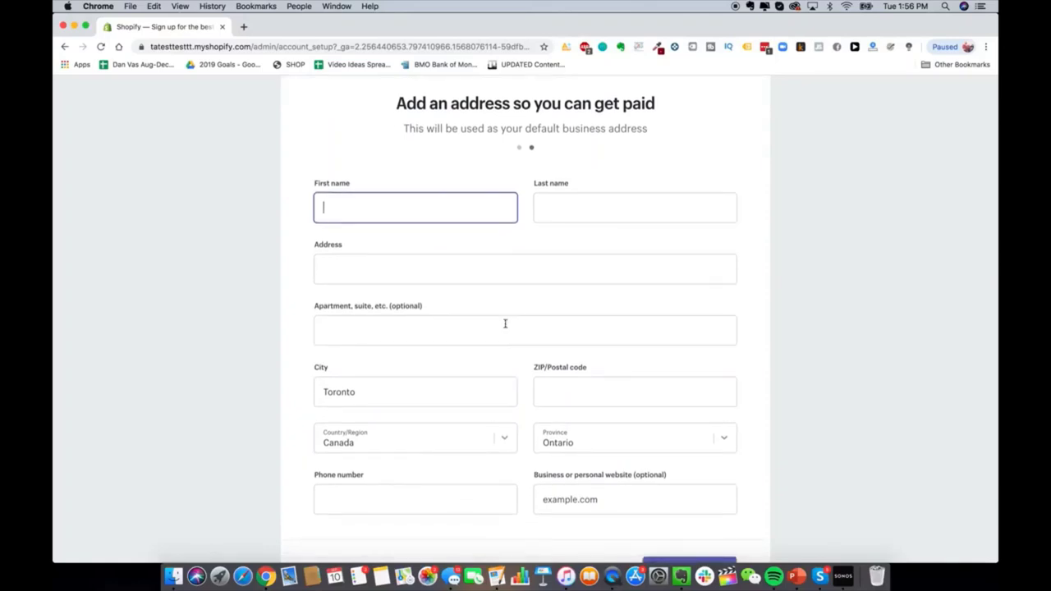
scroll(505, 325, "up", 1)
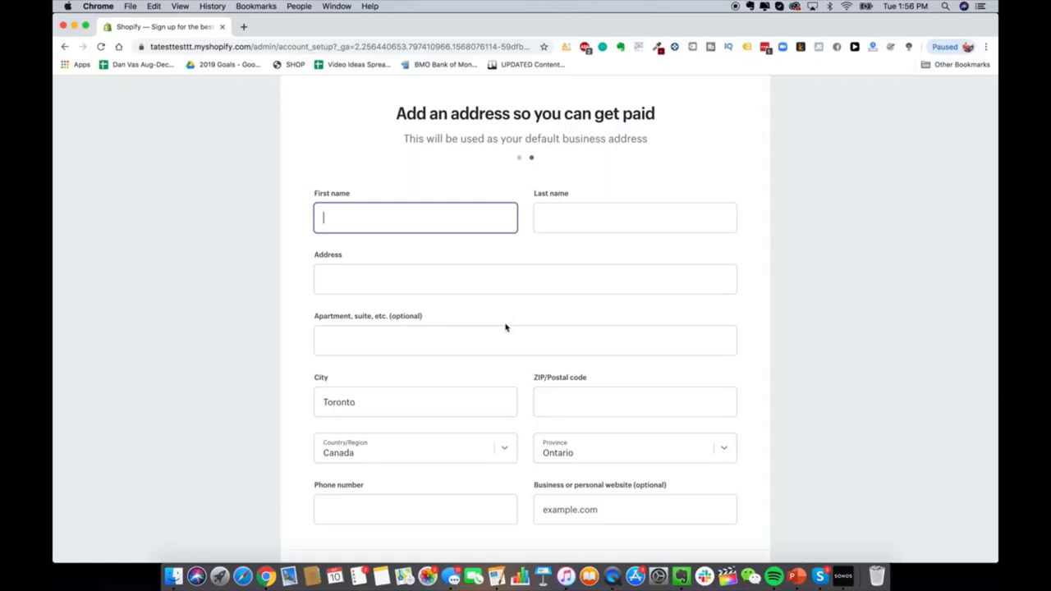
scroll(559, 312, "up", 1)
left_click(599, 297)
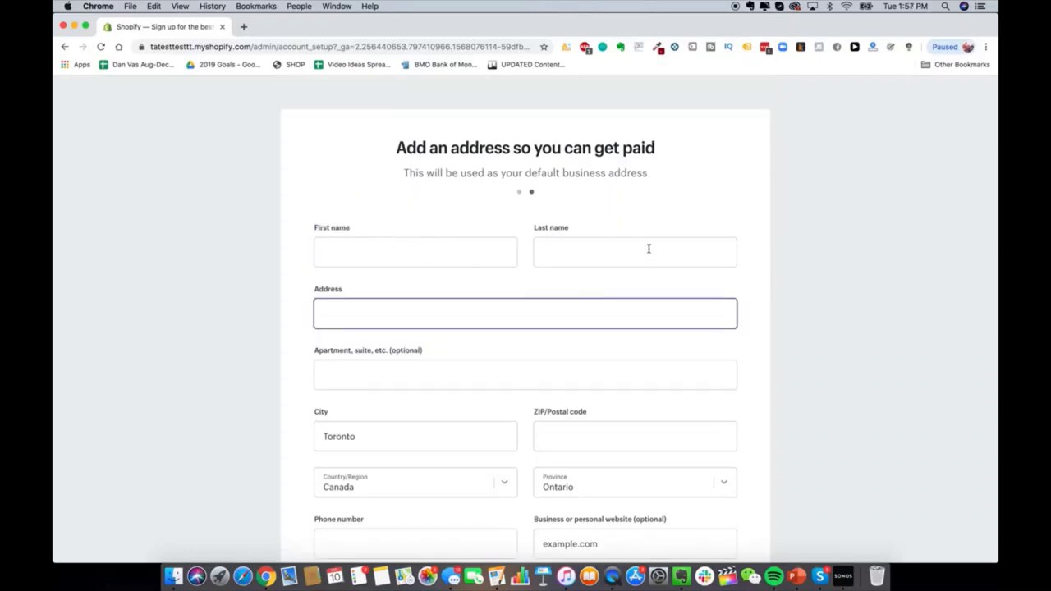
scroll(522, 296, "down", 1)
scroll(521, 296, "down", 3)
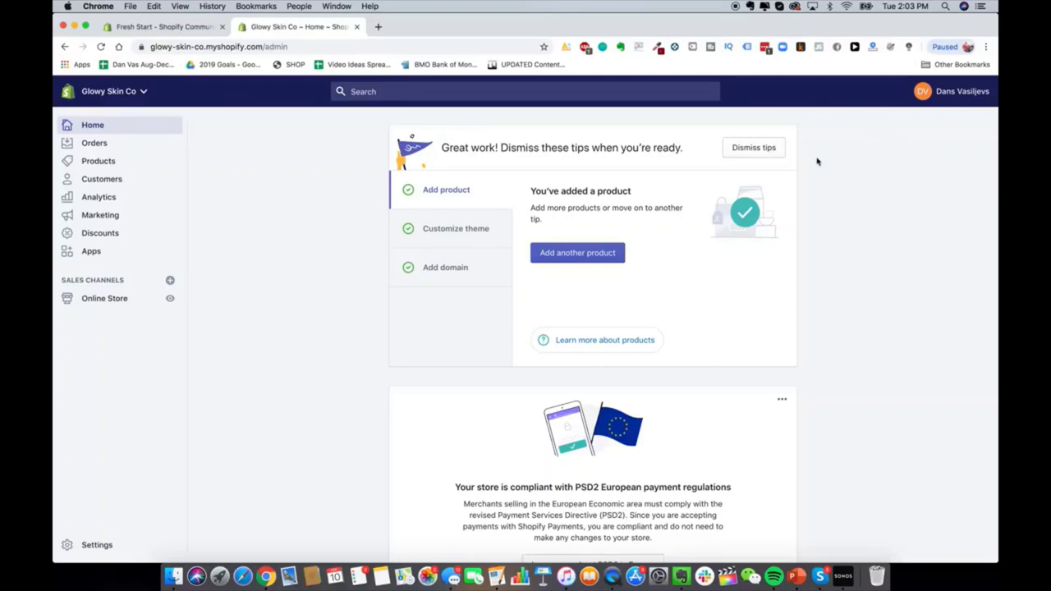
- Expand the Customize theme tip and go to Online Store > Themes
scroll(722, 263, "down", 2)
scroll(723, 265, "up", 2)
scroll(676, 282, "down", 1)
scroll(359, 164, "up", 1)
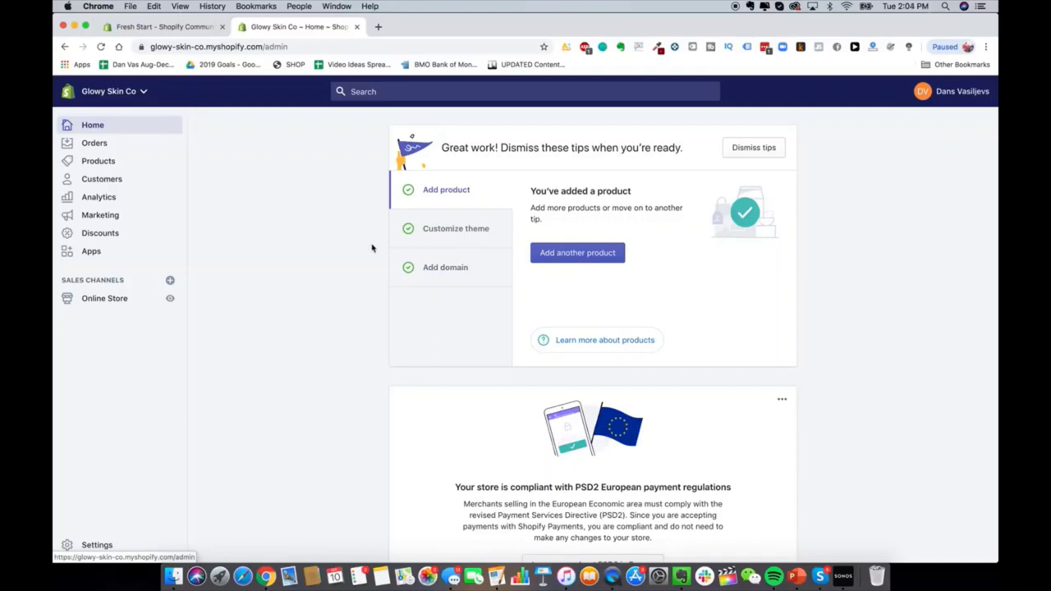
left_click(458, 237)
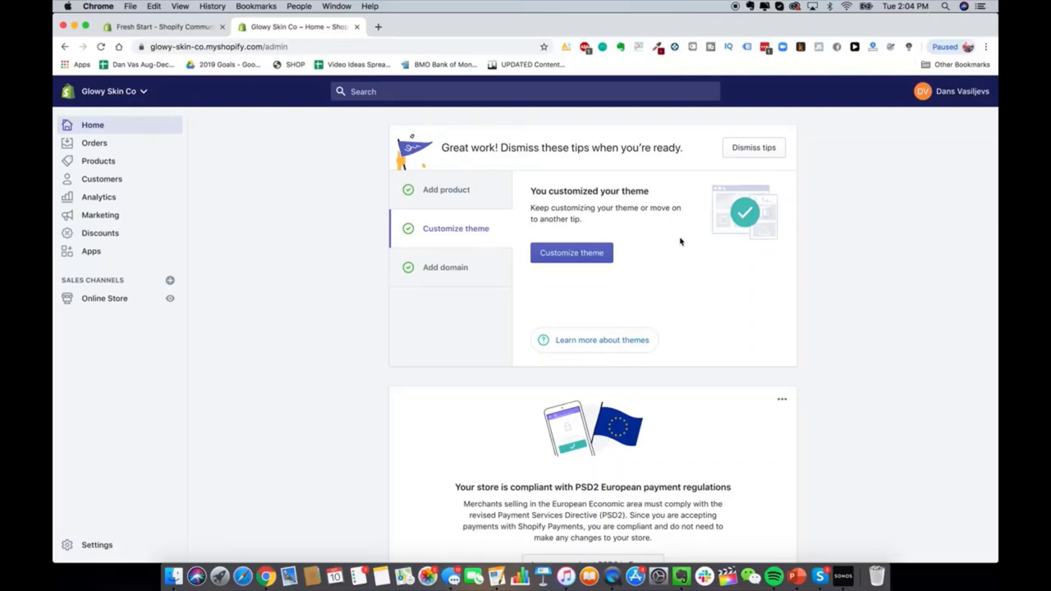
scroll(584, 223, "down", 1)
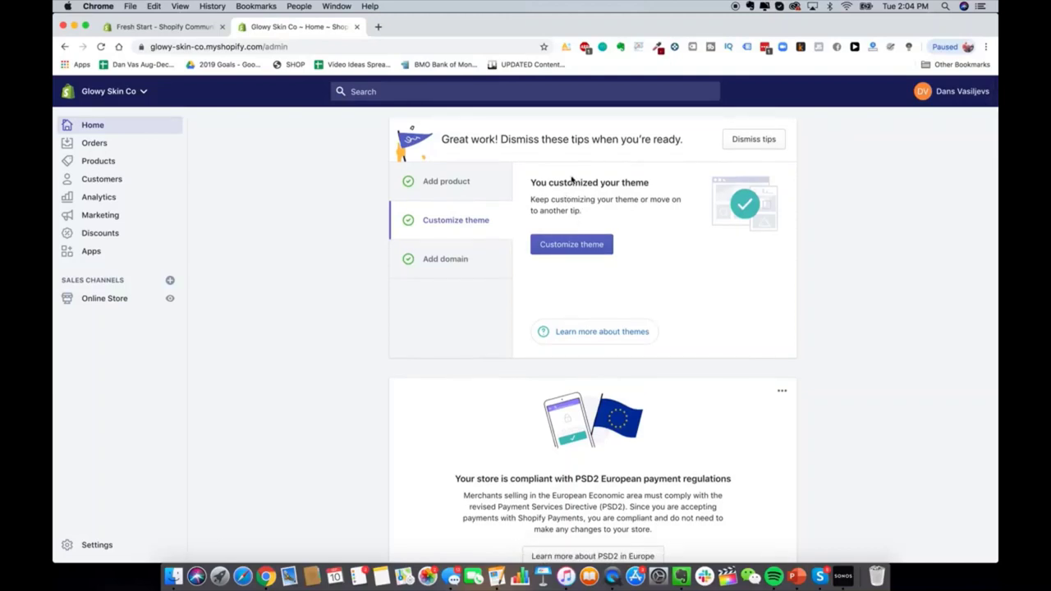
left_click(105, 298)
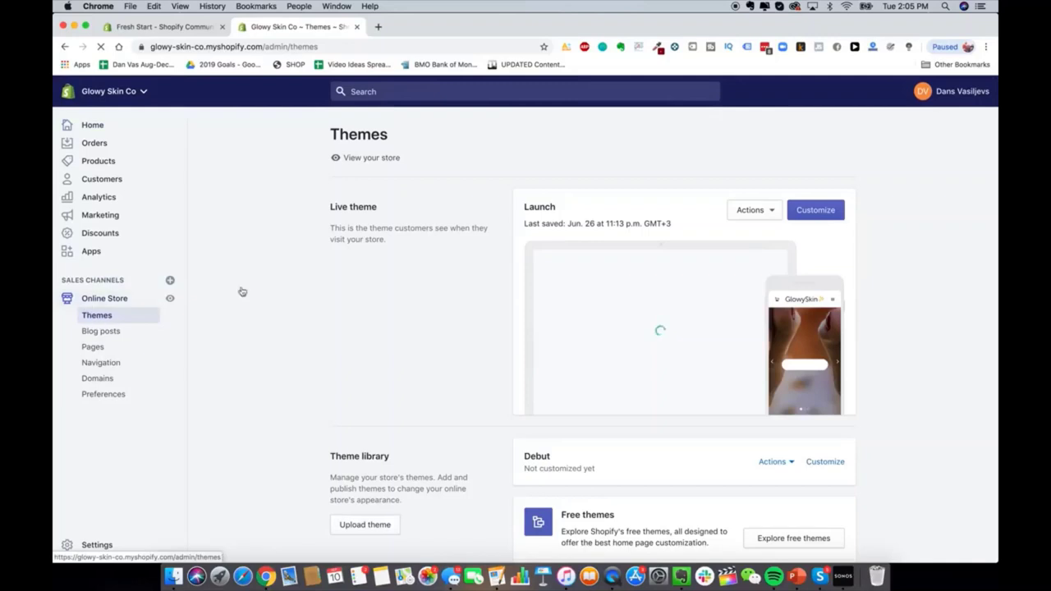
- Open Shopify's Theme Store in a new tab and browse the Minimalist style collection
scroll(850, 362, "down", 3)
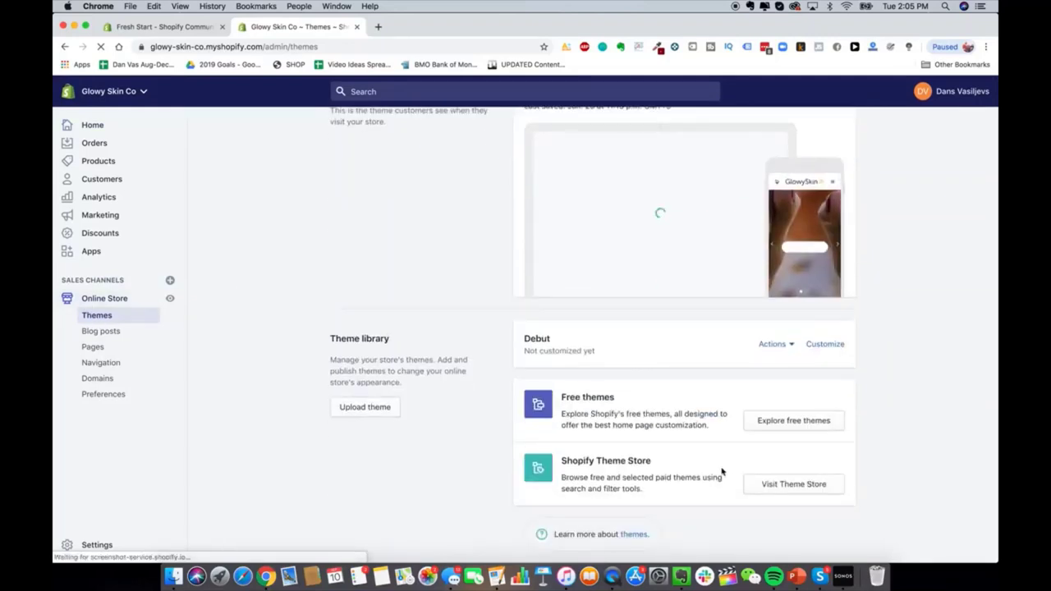
left_click(779, 489)
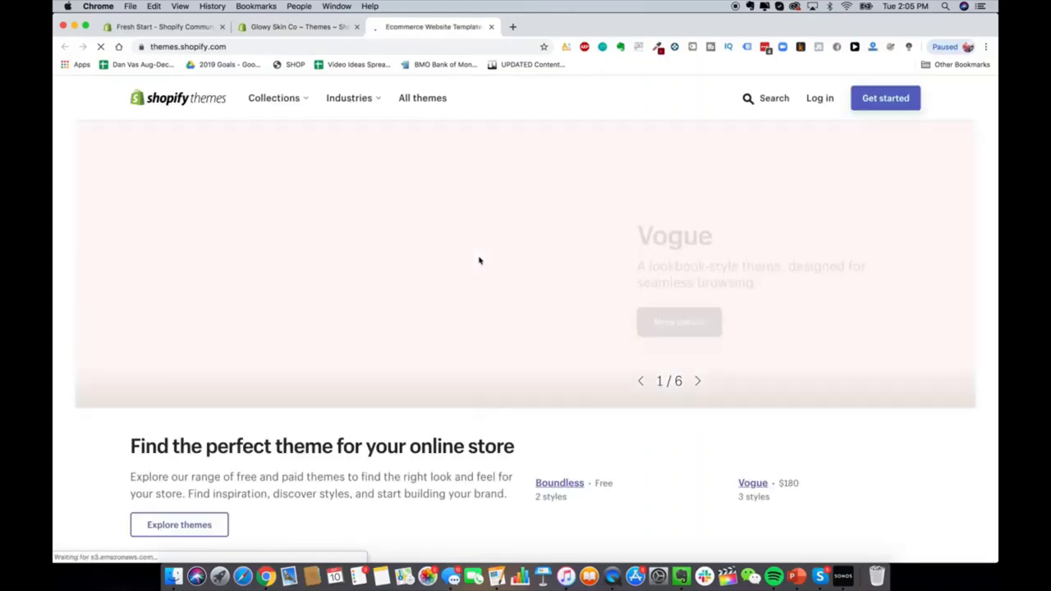
scroll(753, 192, "down", 3)
scroll(753, 192, "up", 3)
mouse_move(279, 99)
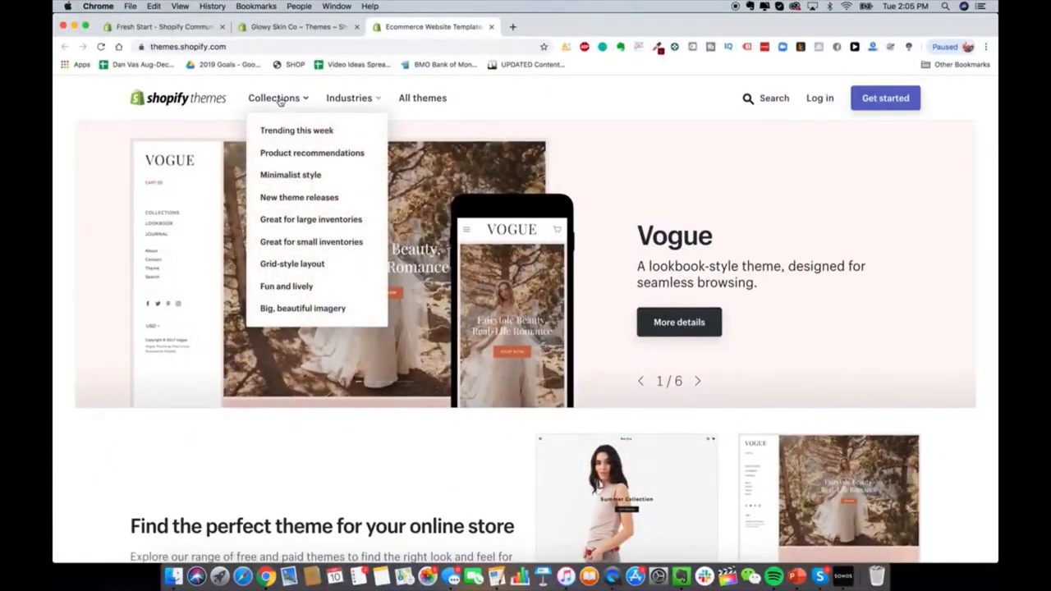
left_click(326, 177)
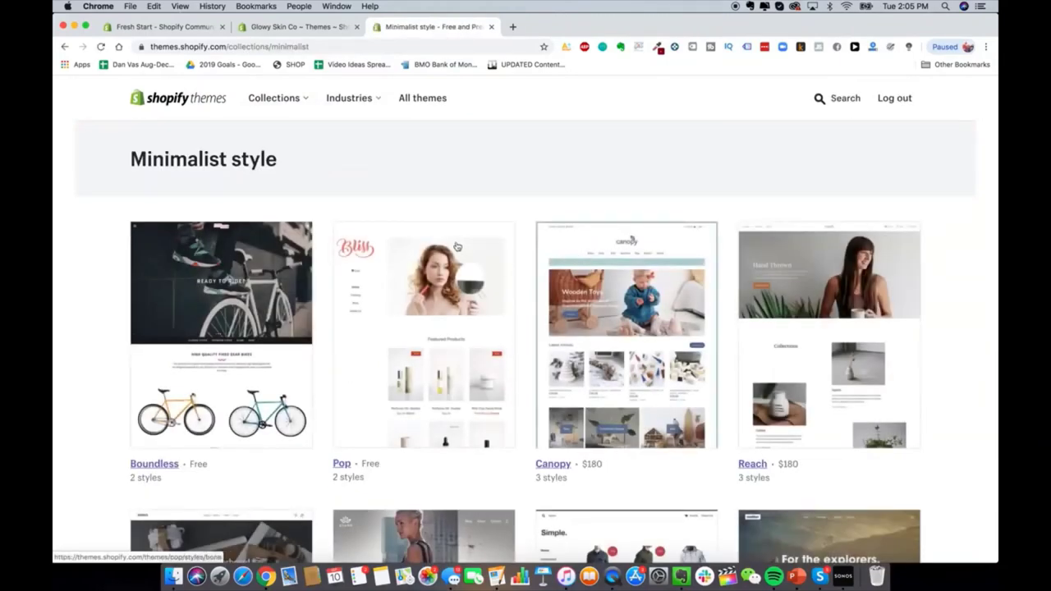
- Open the Debut theme page in a new tab
scroll(457, 247, "down", 2)
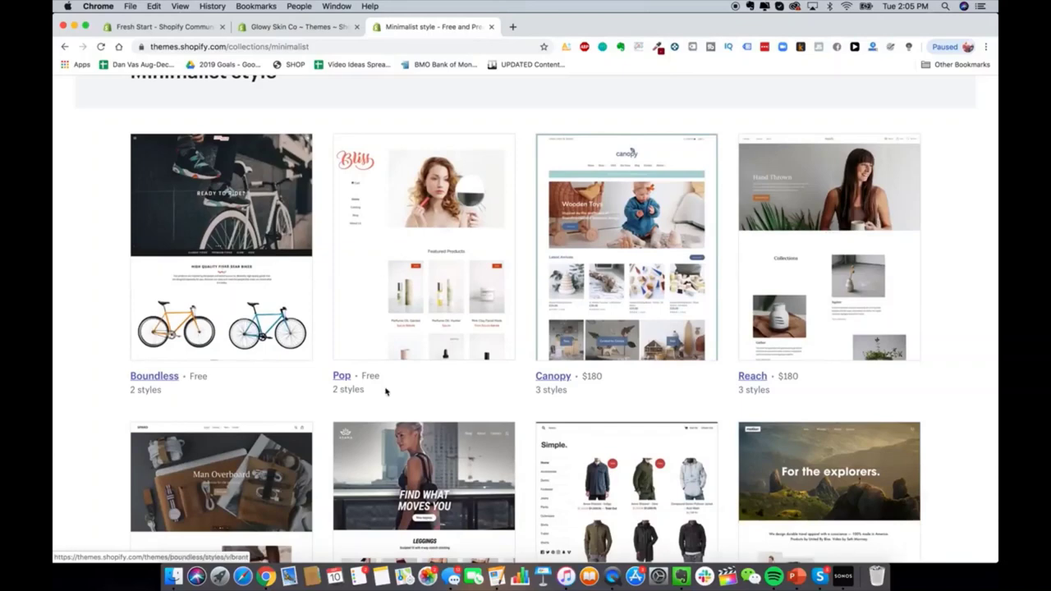
scroll(250, 294, "down", 3)
scroll(250, 294, "up", 1)
scroll(250, 294, "down", 9)
scroll(211, 232, "up", 2)
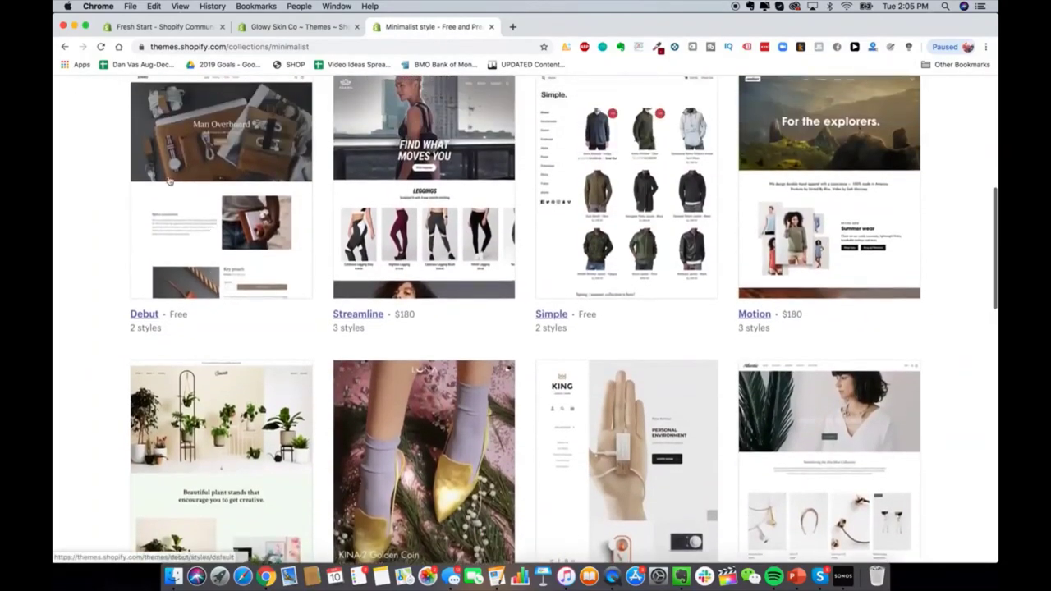
right_click(168, 236)
left_click(193, 242)
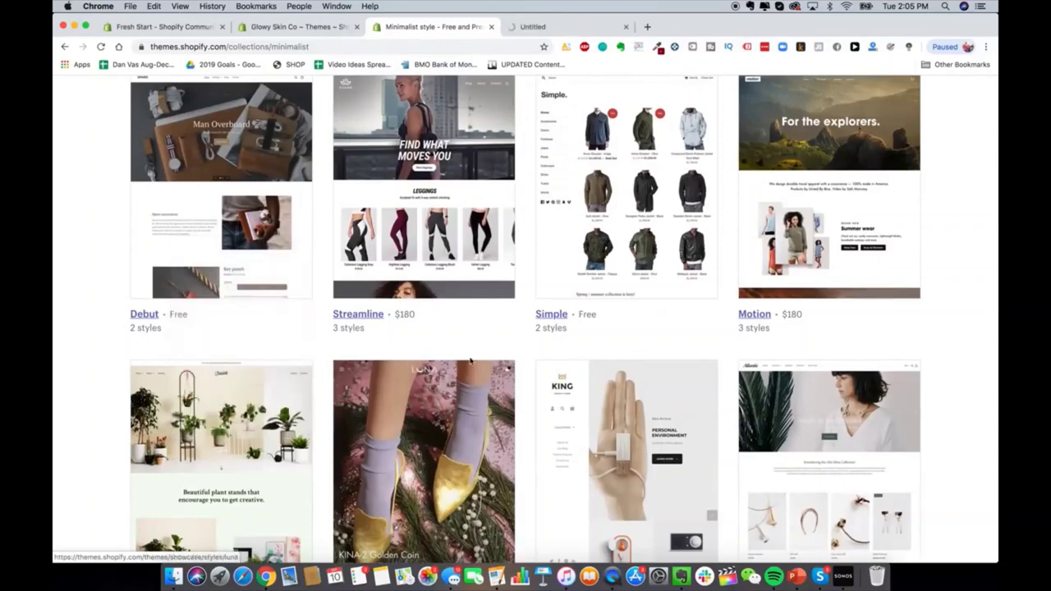
- Open the Minimal and Pop theme pages in their own new tabs
scroll(460, 361, "down", 5)
scroll(470, 362, "down", 2)
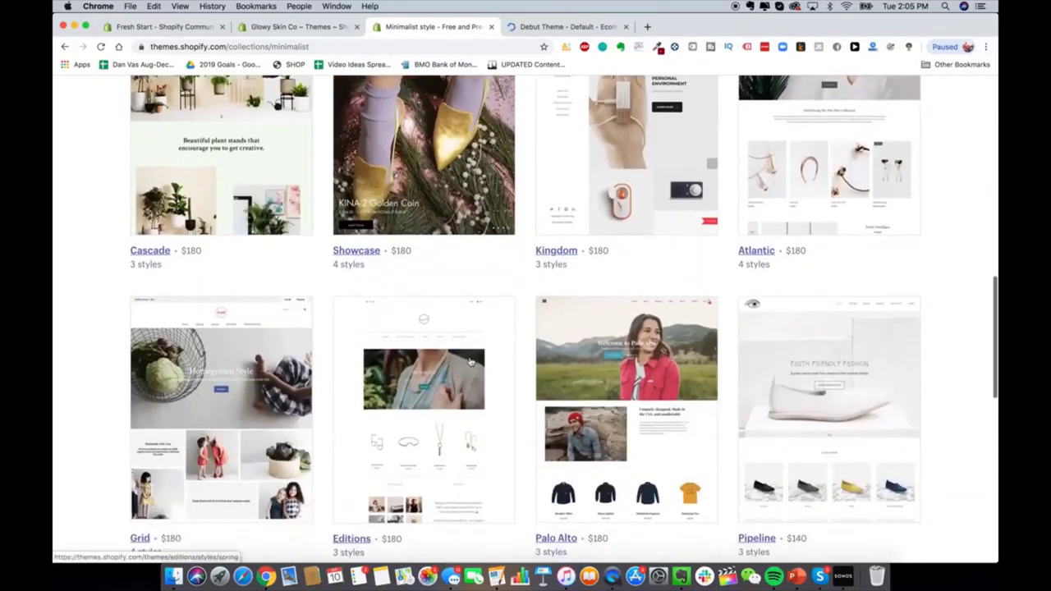
scroll(470, 361, "down", 3)
scroll(470, 361, "down", 4)
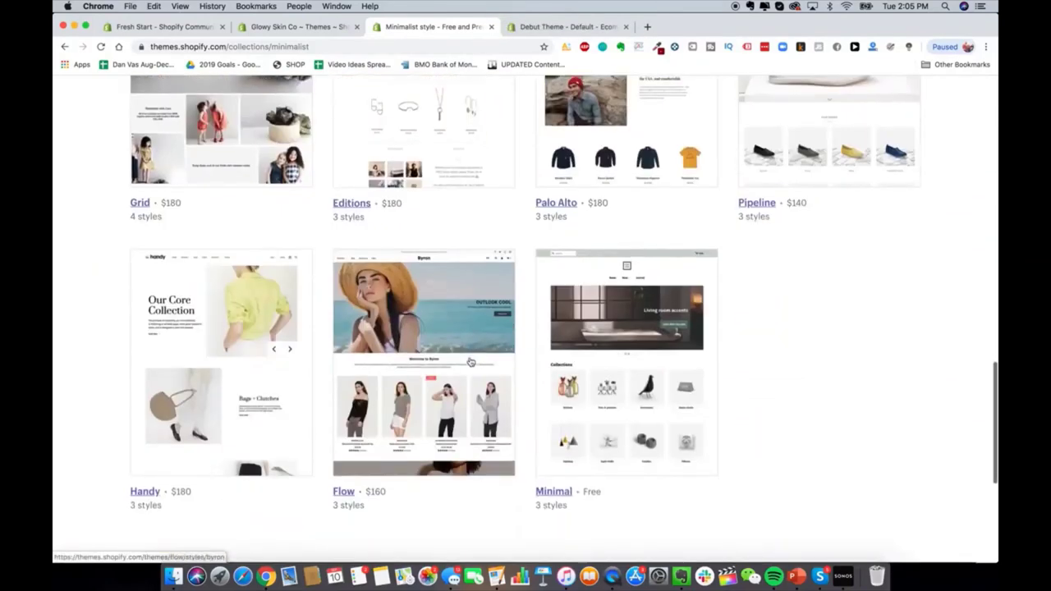
right_click(618, 348)
left_click(633, 353)
scroll(464, 391, "up", 10)
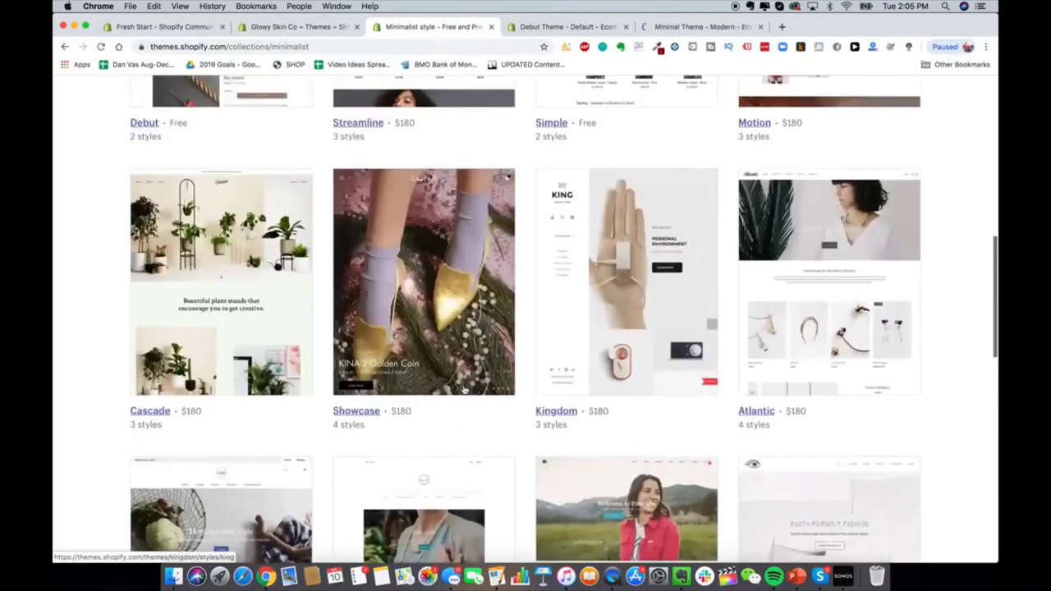
scroll(464, 391, "up", 13)
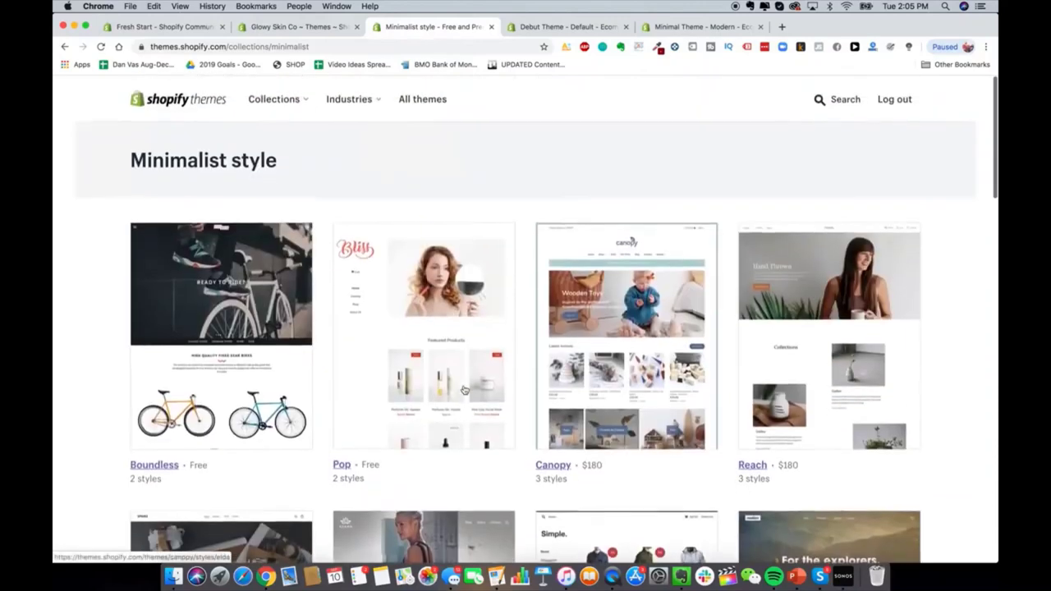
right_click(437, 275)
left_click(451, 280)
left_click(829, 99)
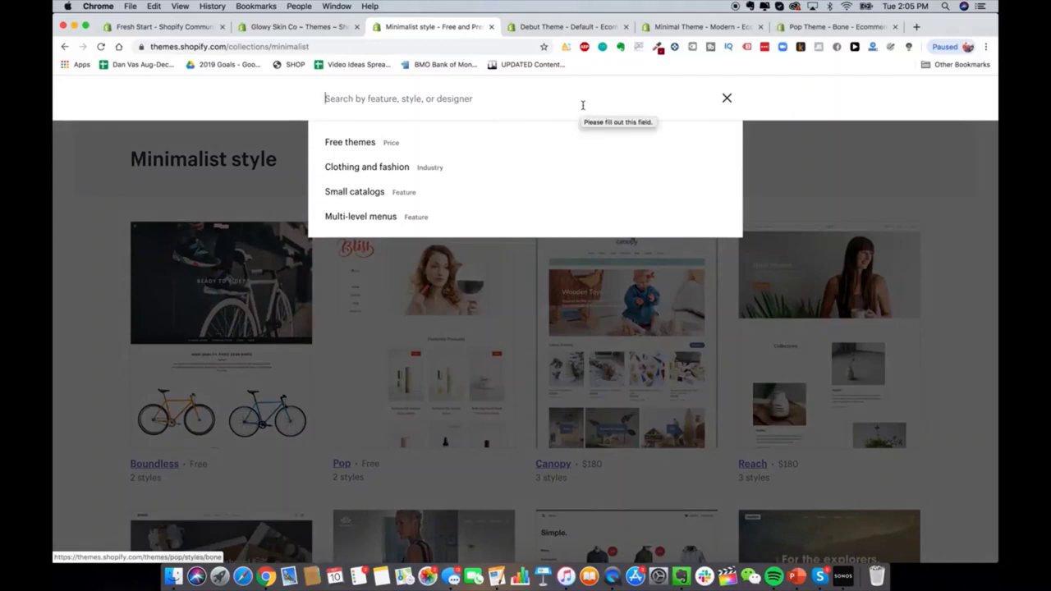
- Search the Theme Store for 'launch' and open the Launch theme page
type("launch")
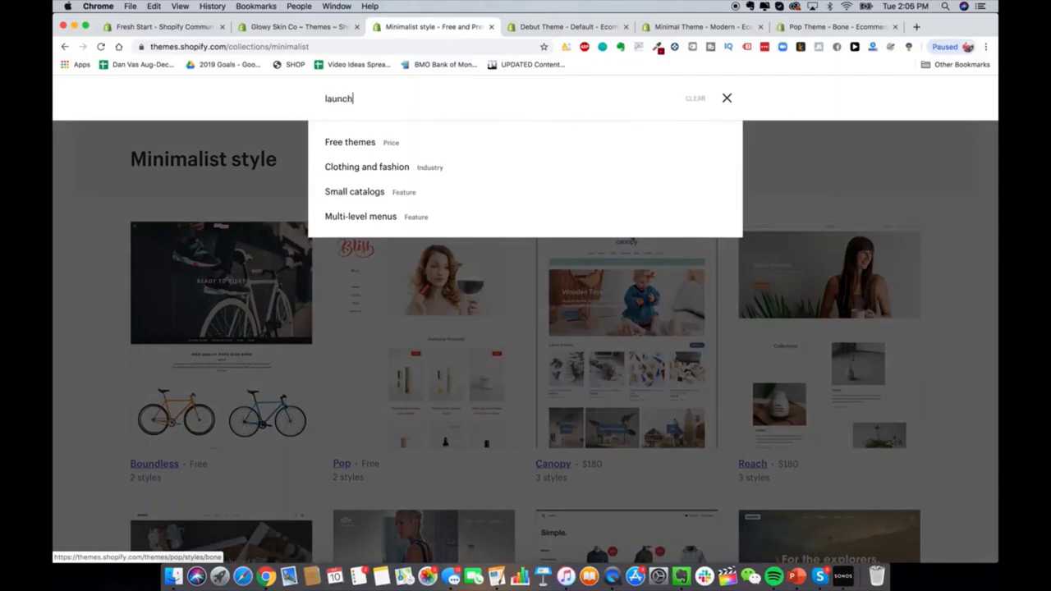
key("Return")
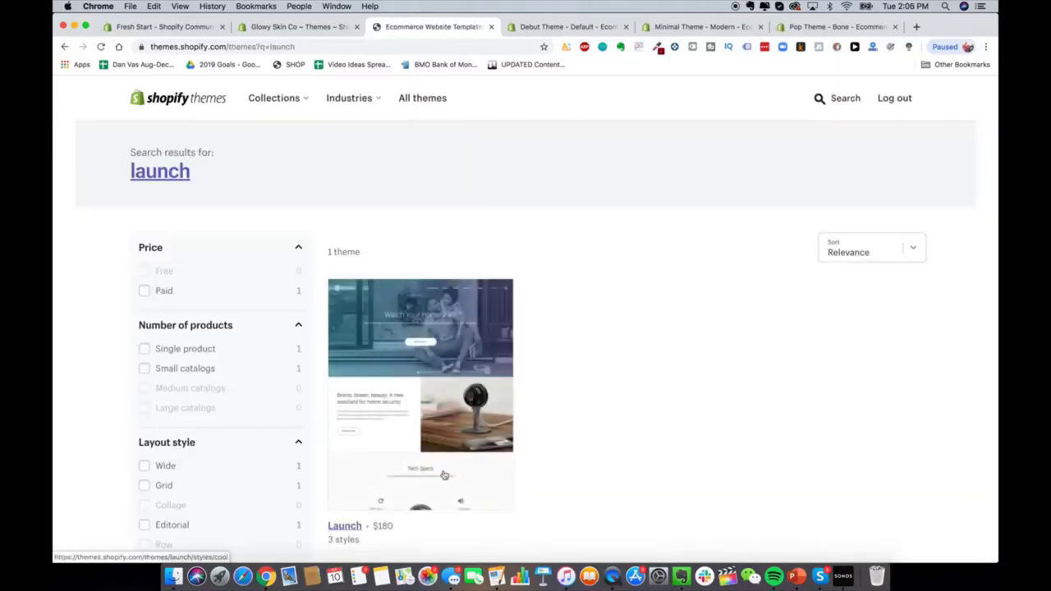
scroll(339, 477, "down", 1)
left_click(339, 477)
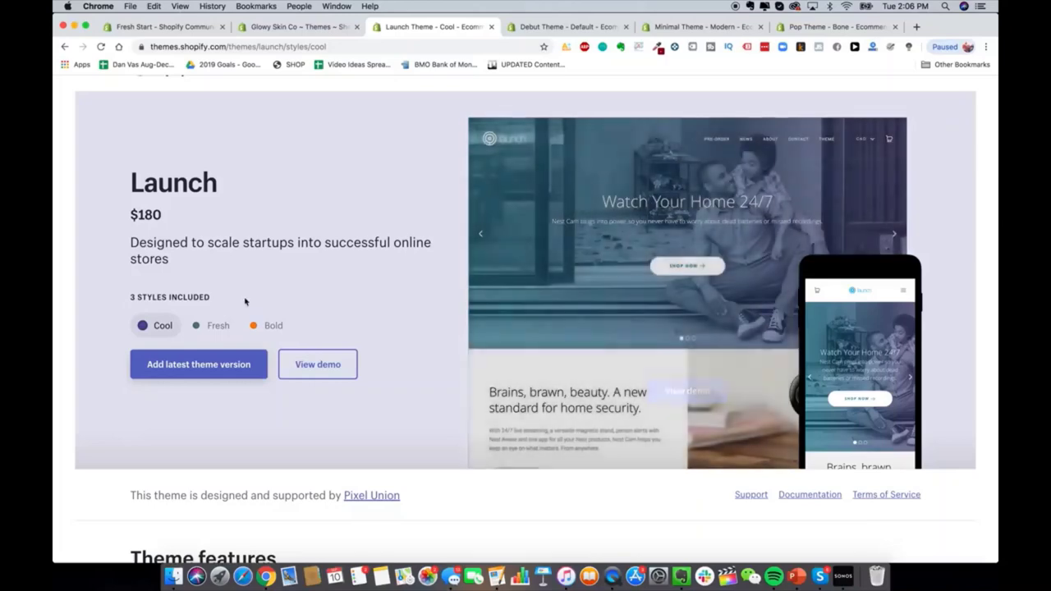
- Preview Launch's Fresh and Bold styles, then switch to the Glowy Skin Co admin and open Finder
left_click(215, 326)
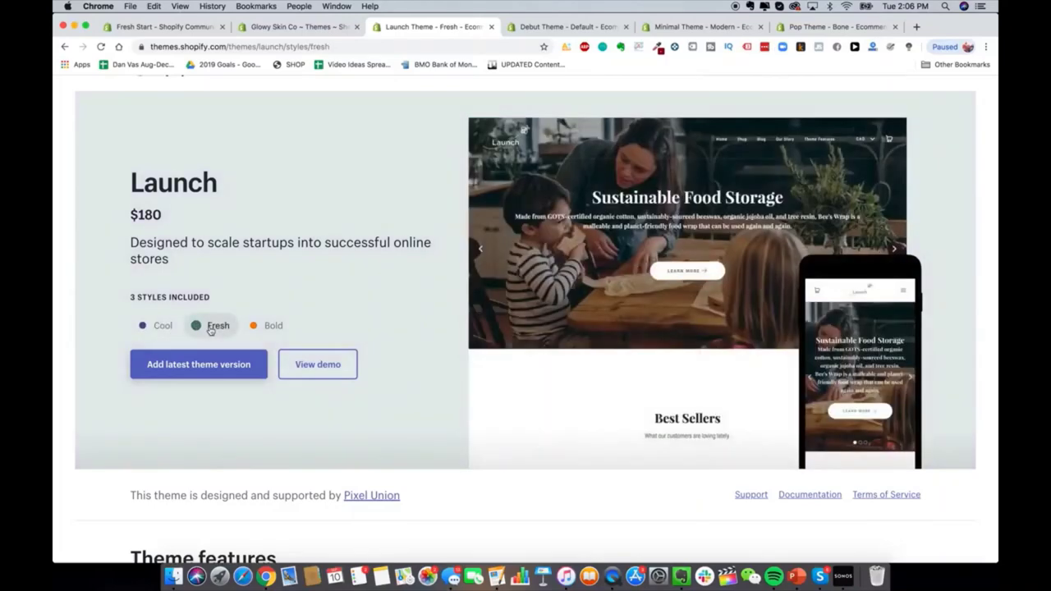
left_click(254, 327)
scroll(255, 327, "up", 1)
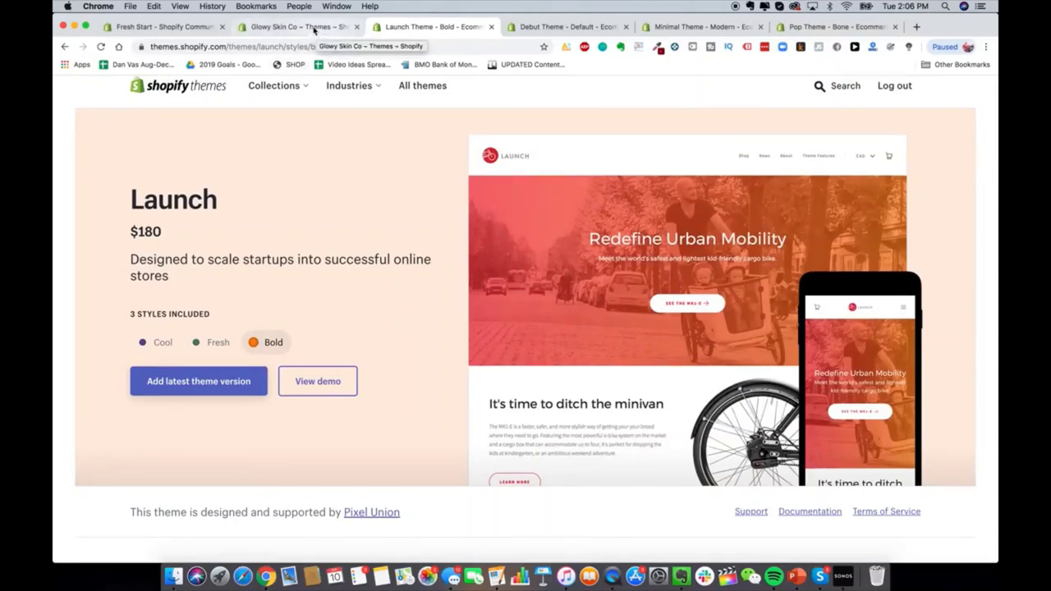
left_click(314, 30)
left_click(173, 576)
- Open 1_1184x1184.png in Preview, shrink and centre its window, and minimize Finder
double_click(410, 314)
double_click(410, 316)
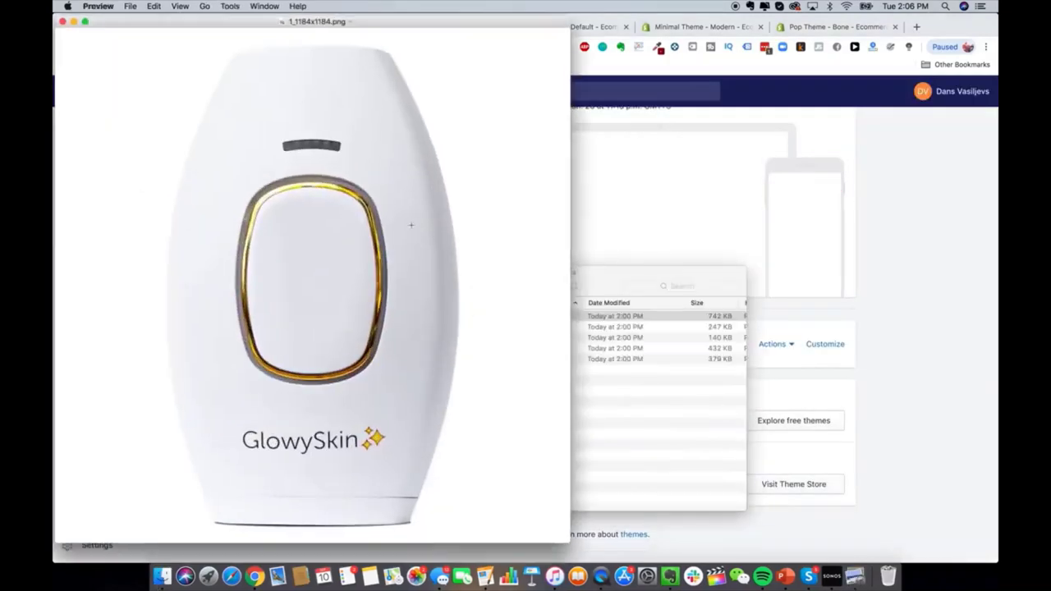
key("super+minus")
left_click_drag(321, 205, 632, 166)
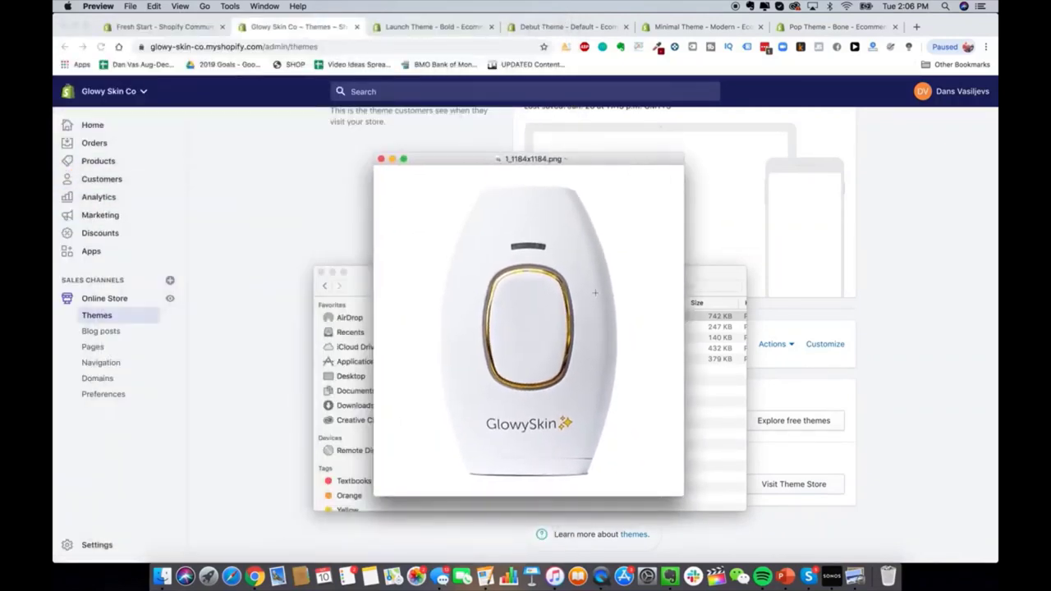
left_click(331, 273)
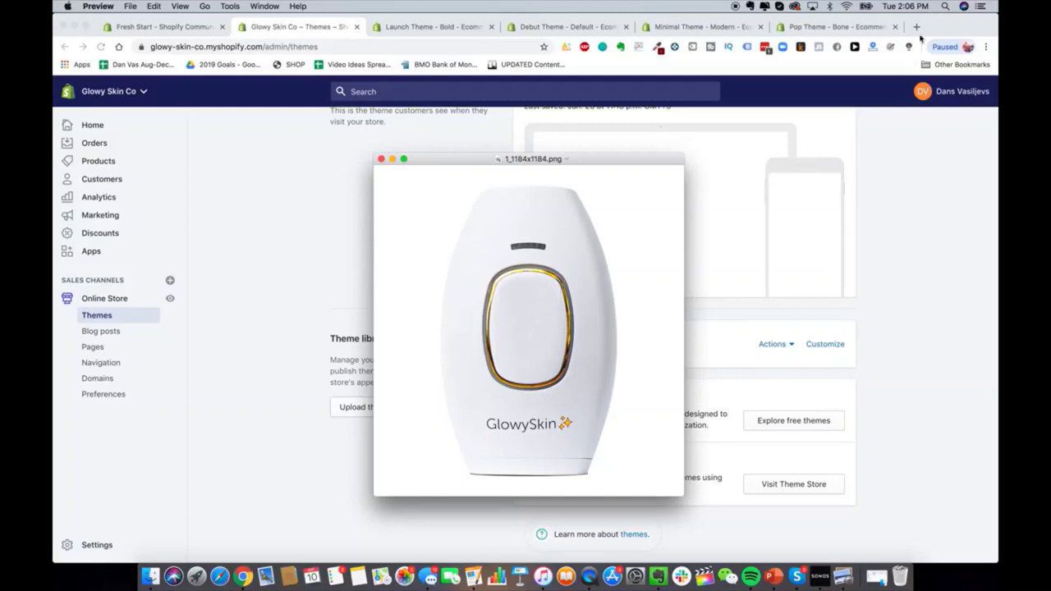
- Load alibaba.com in a new browser tab
left_click(914, 26)
type("alibaba.com")
key("Return")
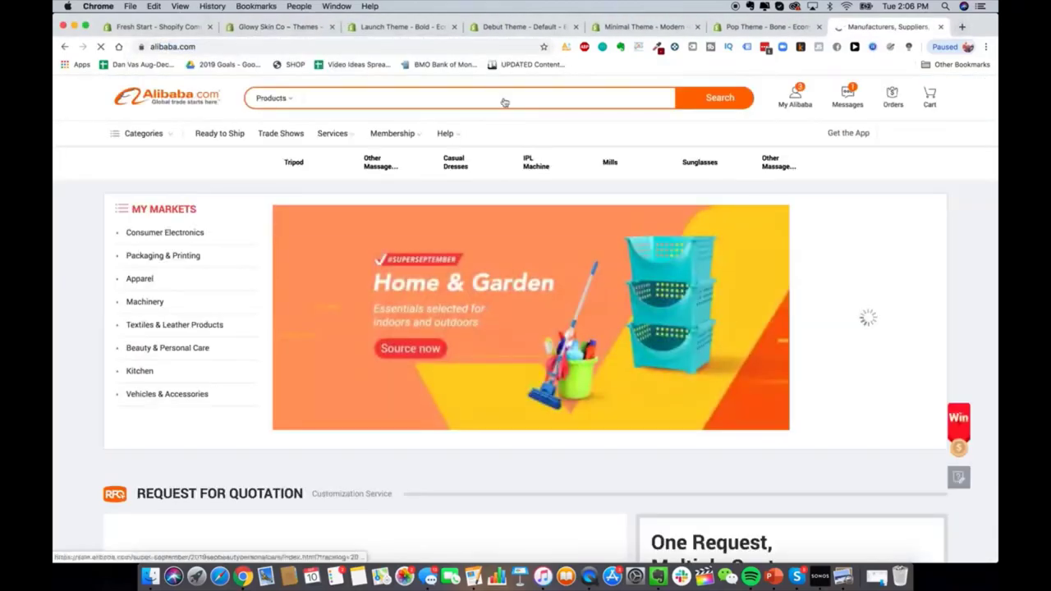
- Close the sale tab and search Alibaba for IPL laser hair removal devices
left_click(502, 101)
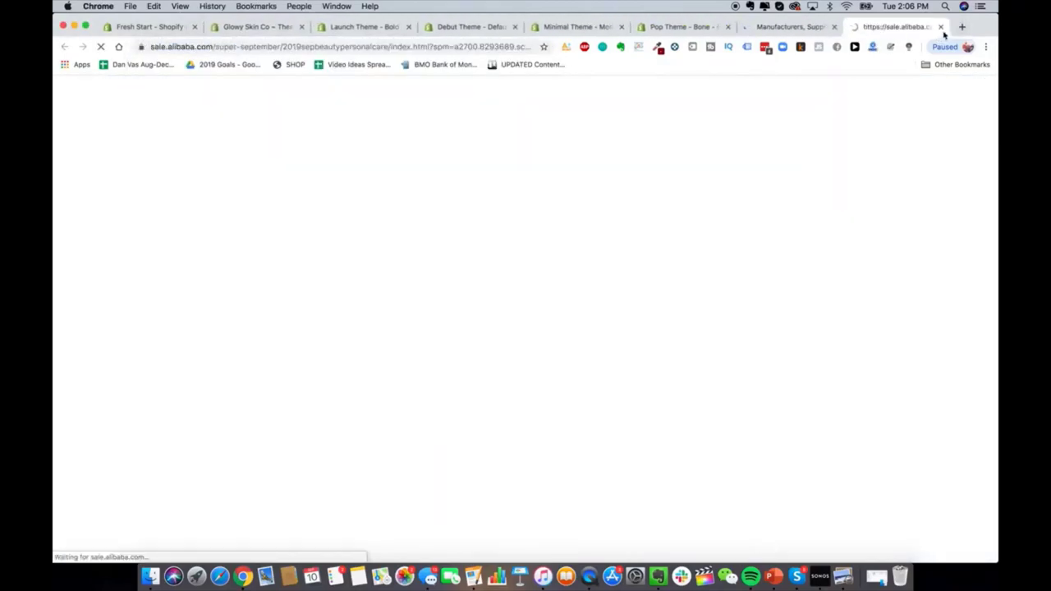
left_click(941, 26)
left_click(386, 131)
type("hair removal")
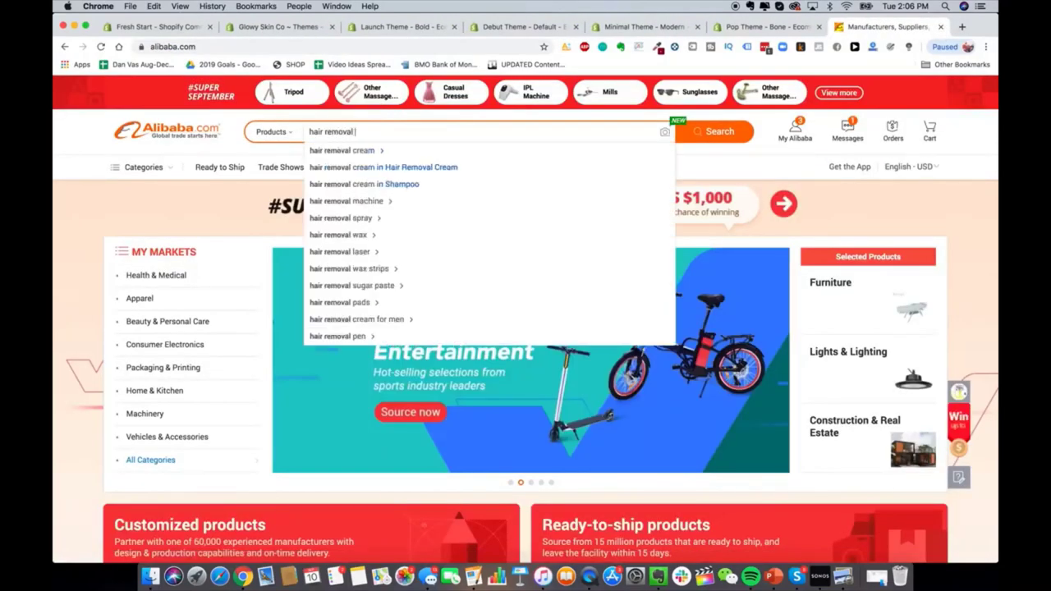
type(" IPL dev")
type("saer")
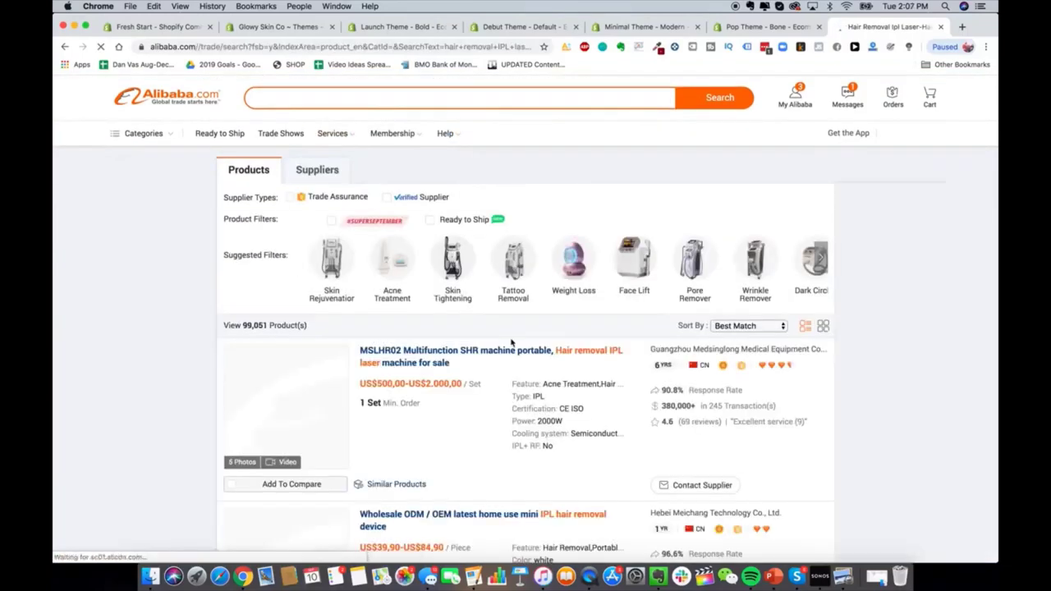
- Browse the IPL device results, flipping the white device's photos, then return to the Launch theme tab
scroll(435, 370, "down", 5)
scroll(435, 369, "down", 20)
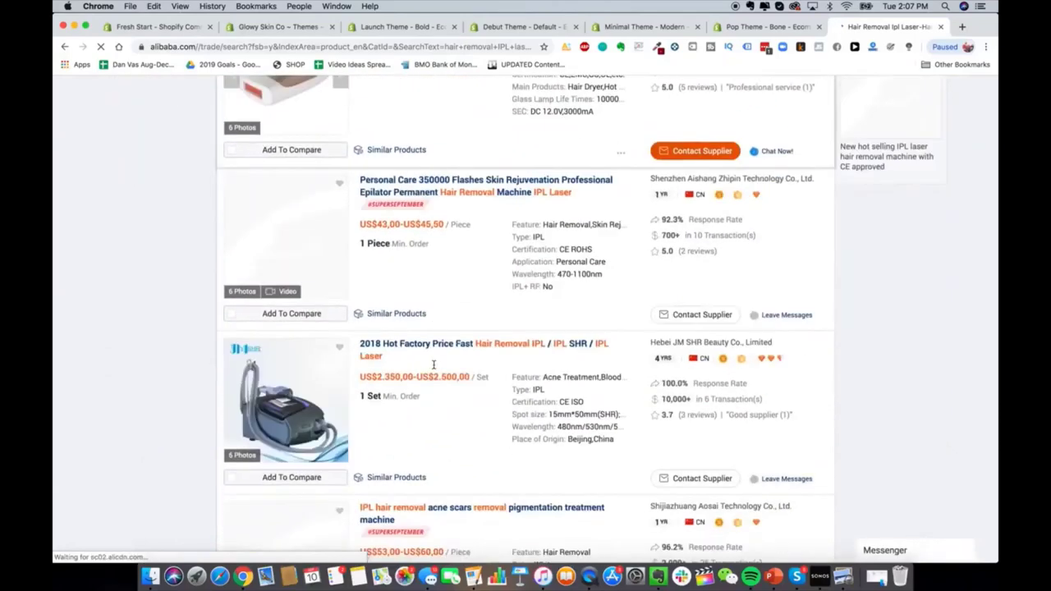
scroll(434, 364, "up", 3)
scroll(337, 273, "down", 6)
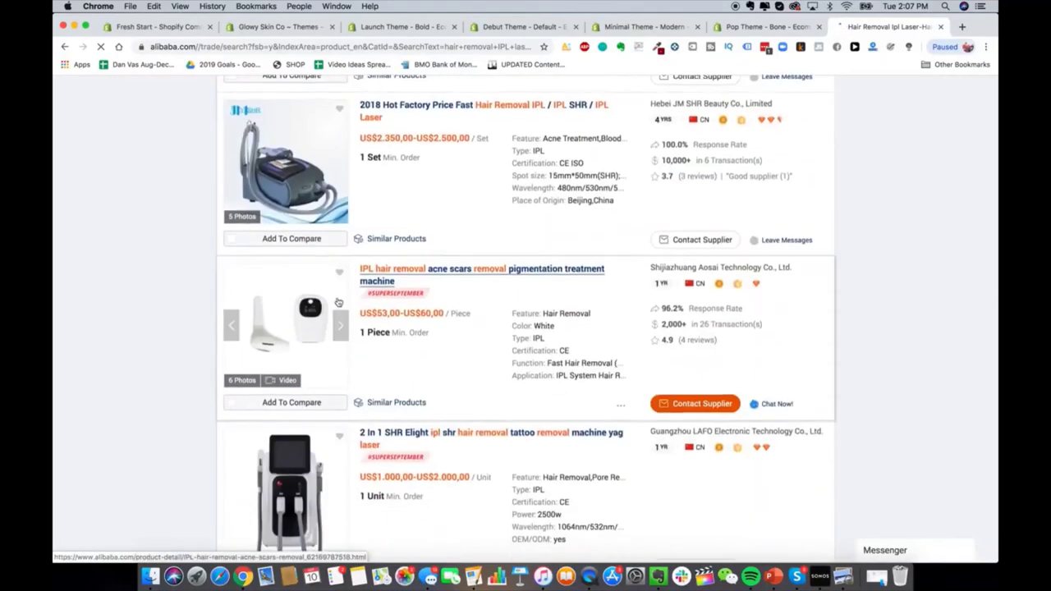
scroll(338, 303, "down", 15)
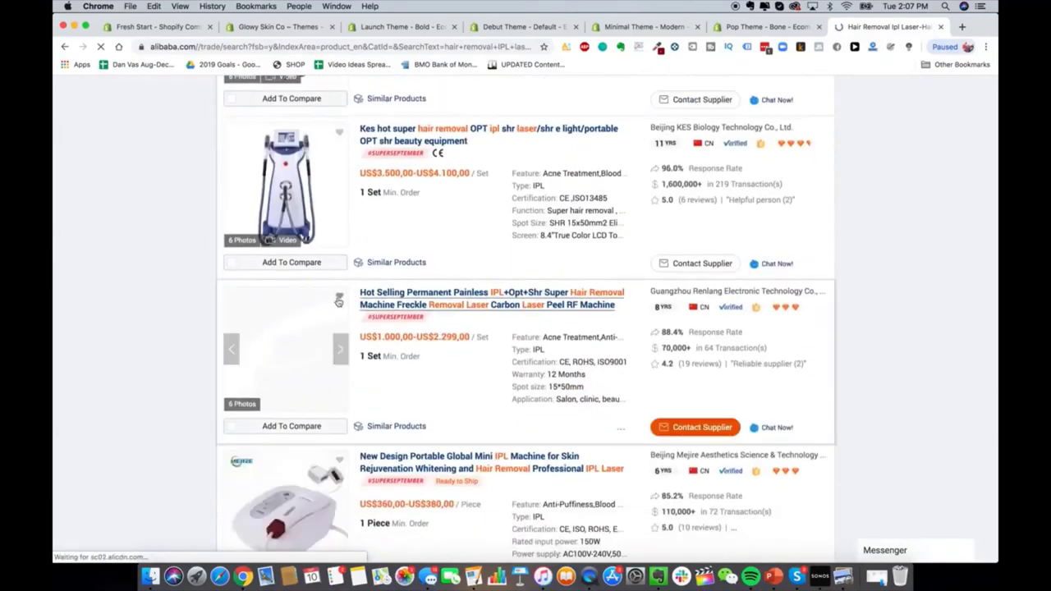
scroll(338, 302, "down", 10)
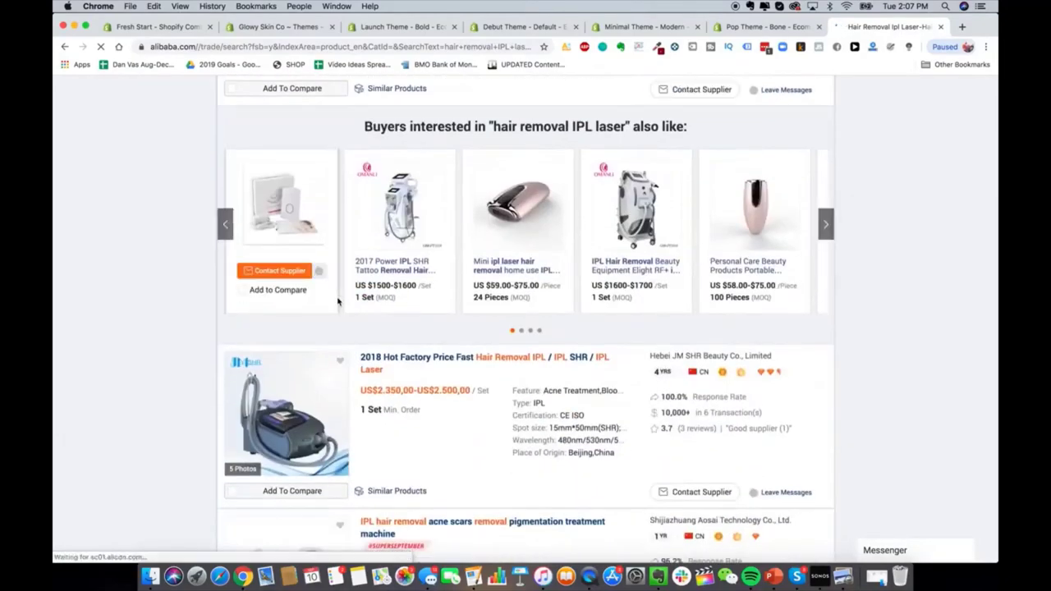
scroll(338, 303, "down", 10)
scroll(337, 303, "down", 10)
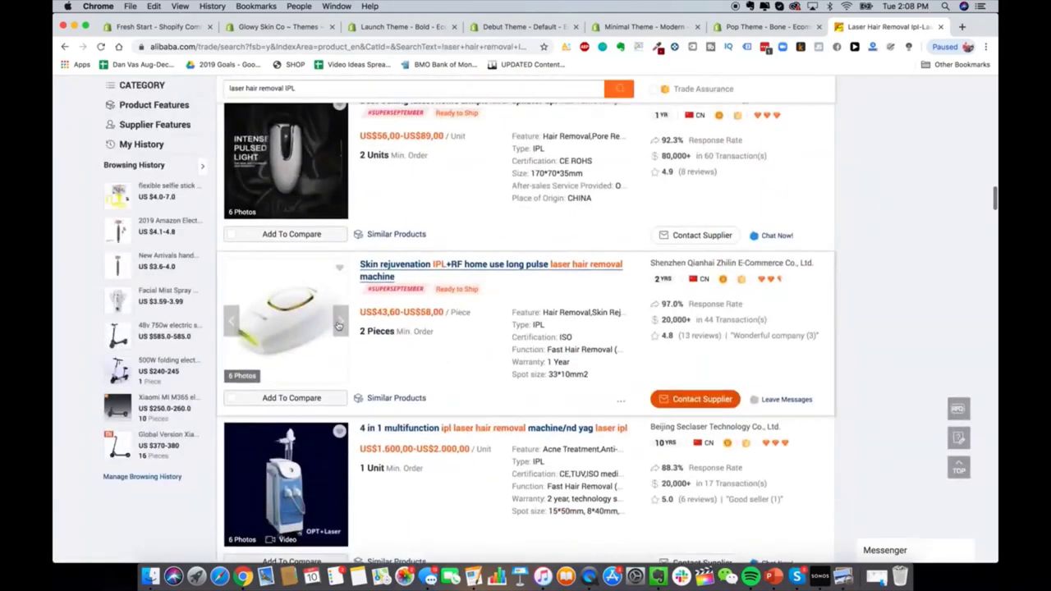
left_click(338, 324)
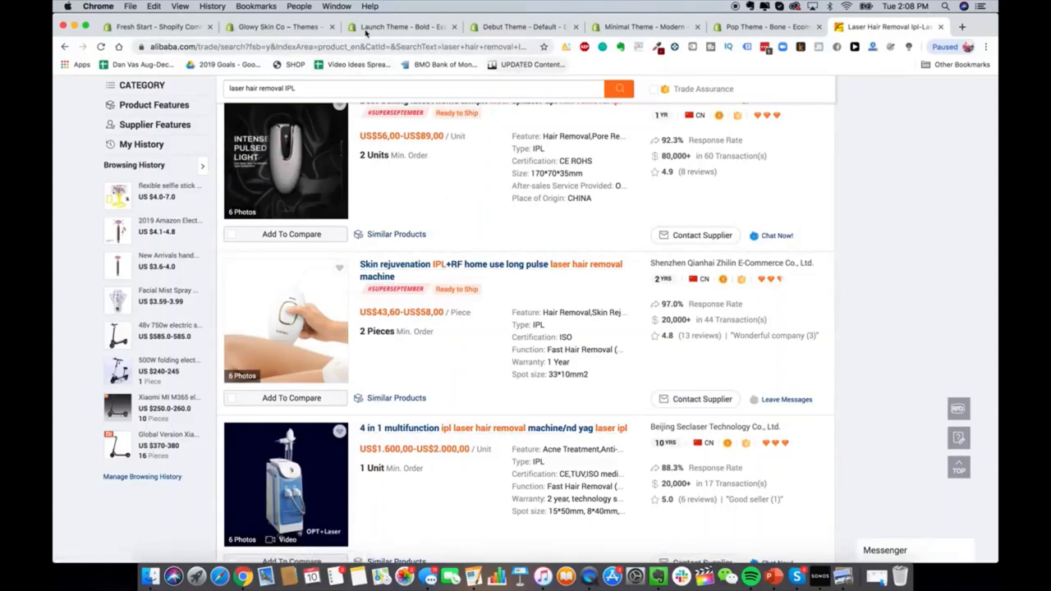
left_click(397, 29)
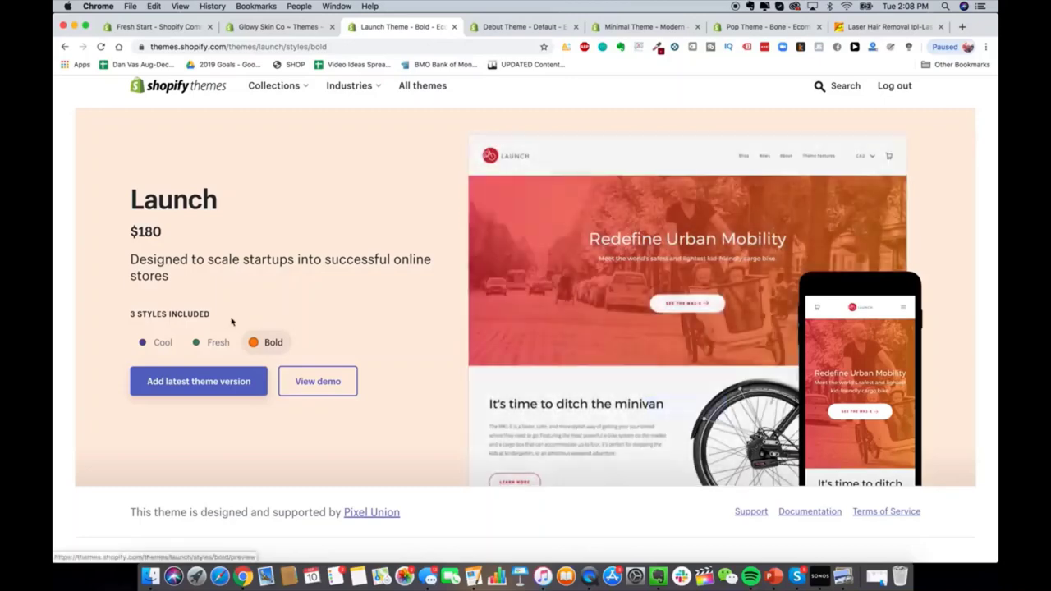
- Compare the Launch theme's Fresh, Cool and Bold styles, ending on Bold
left_click(220, 346)
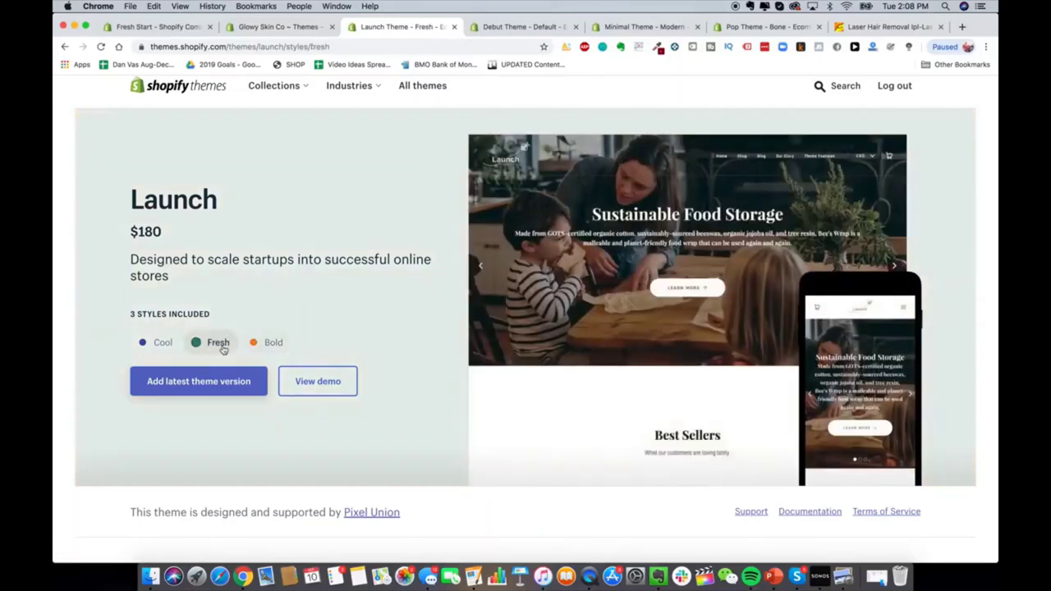
left_click(163, 343)
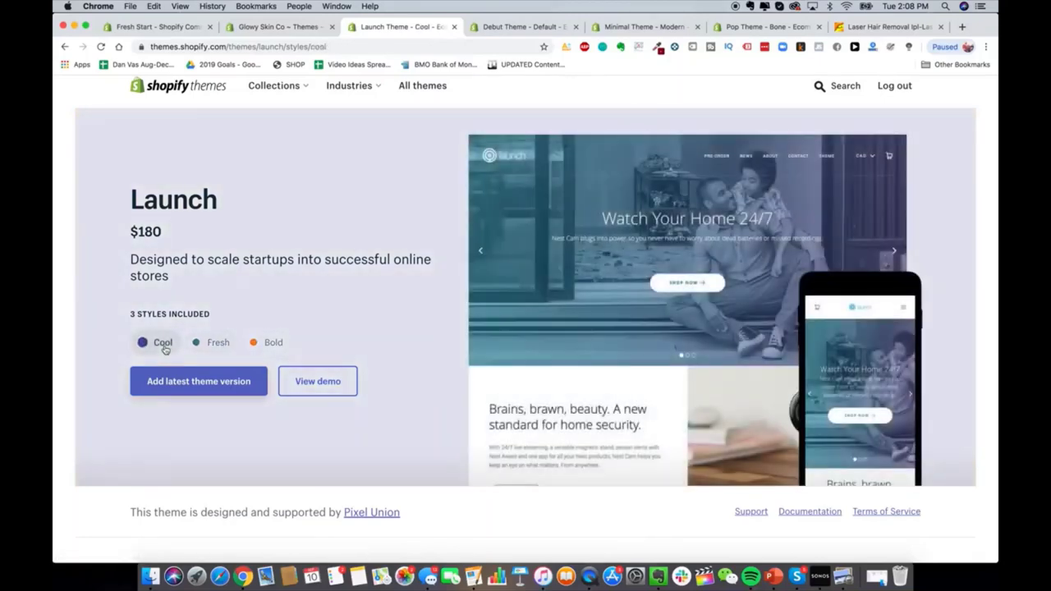
left_click(254, 348)
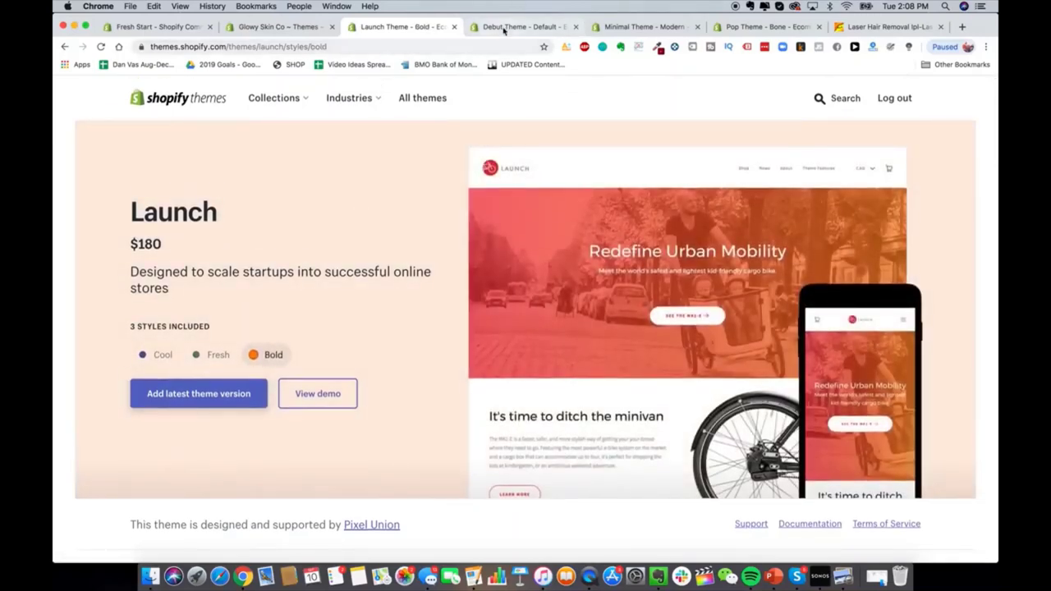
- Open blendjet.com in a new tab
left_click(962, 26)
type("blend")
key("Return")
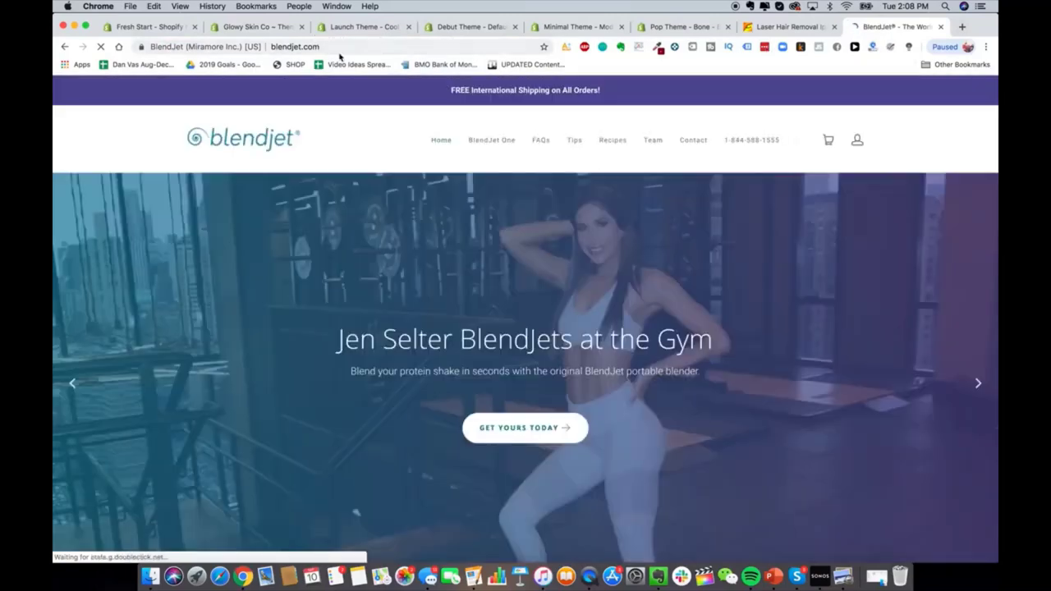
- Scroll the BlendJet homepage and glance at the Launch Cool style tab before returning
scroll(526, 329, "down", 3)
scroll(526, 329, "up", 3)
scroll(550, 386, "down", 2)
scroll(550, 387, "up", 2)
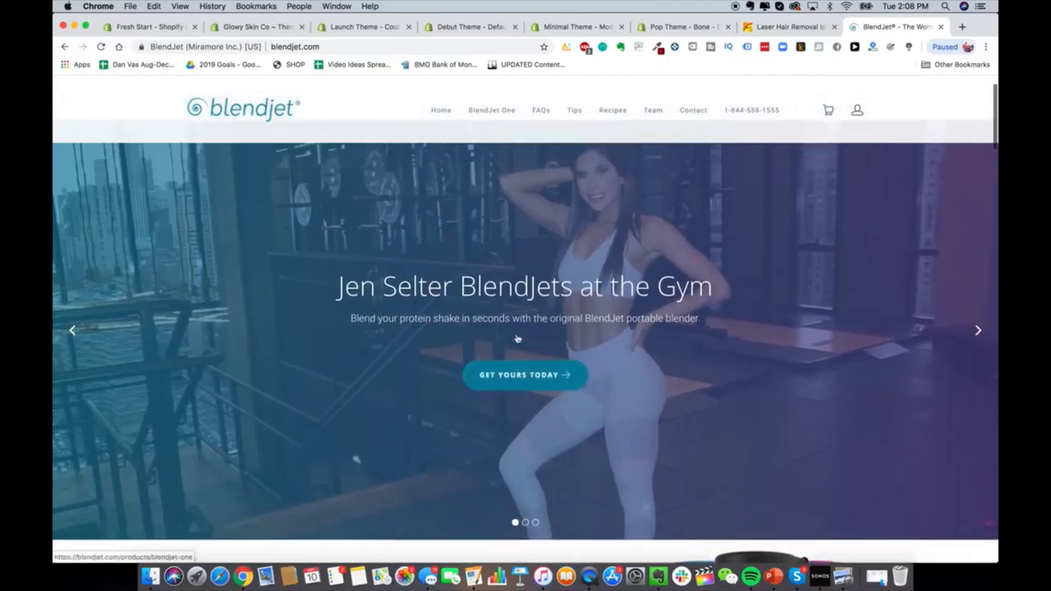
scroll(551, 387, "down", 2)
scroll(522, 280, "up", 1)
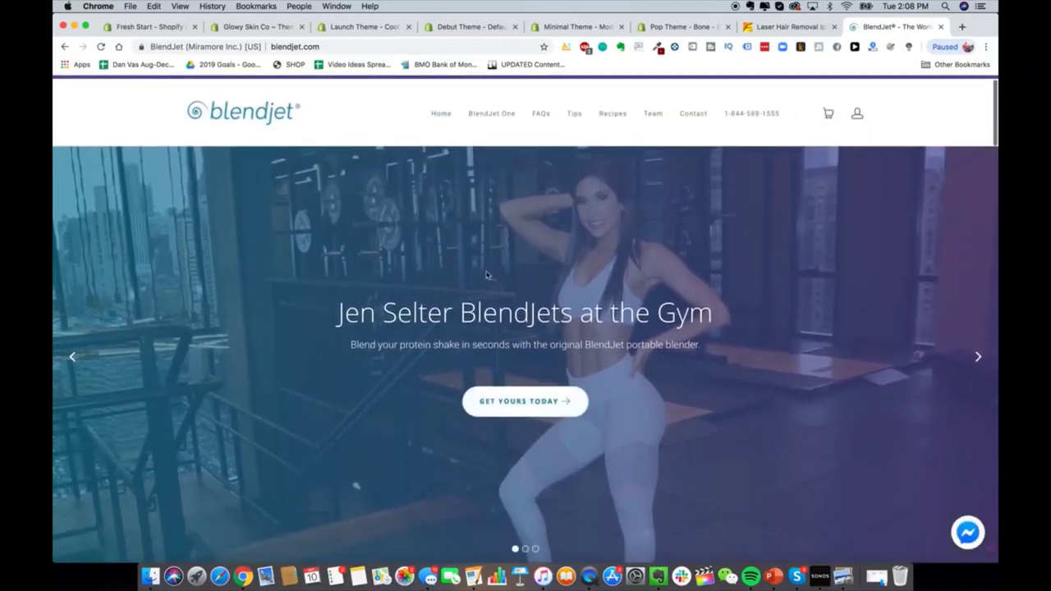
left_click(369, 28)
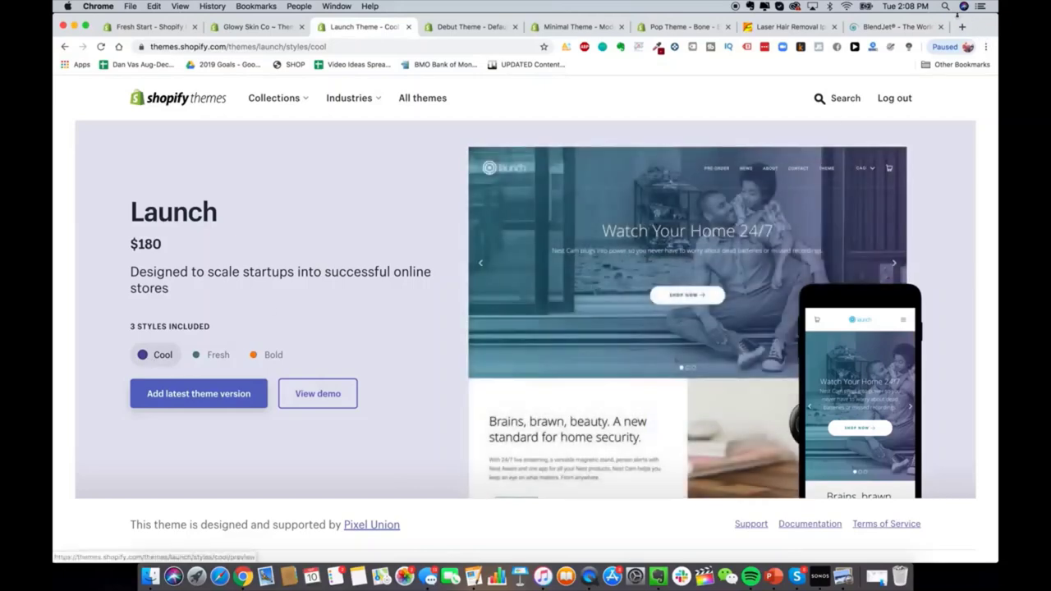
left_click(895, 26)
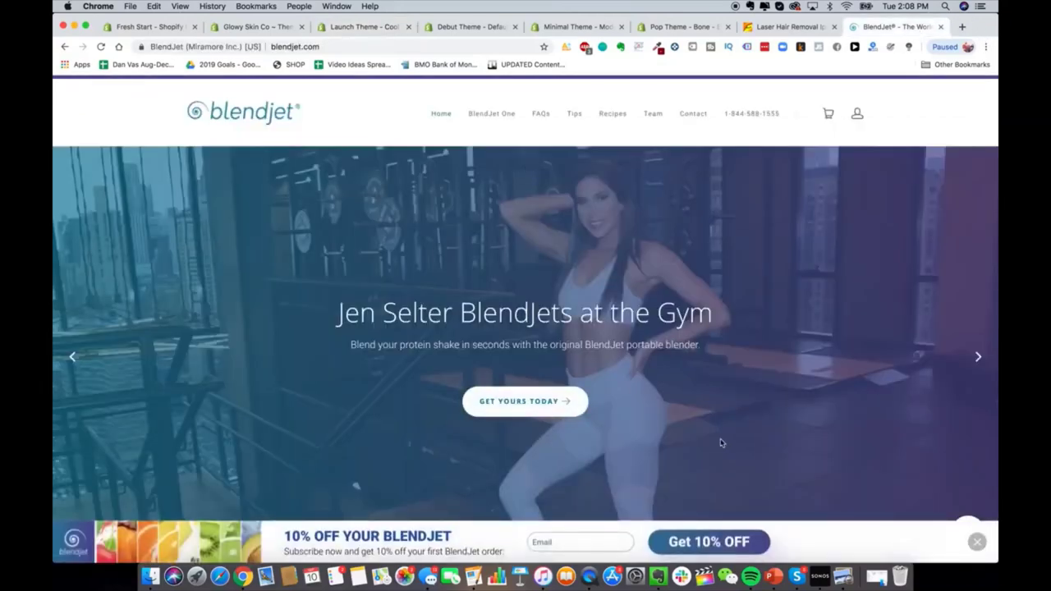
- Dismiss the 10% off offer, check blendjet.com's traffic ranking, close the tab and return to Launch
left_click(976, 542)
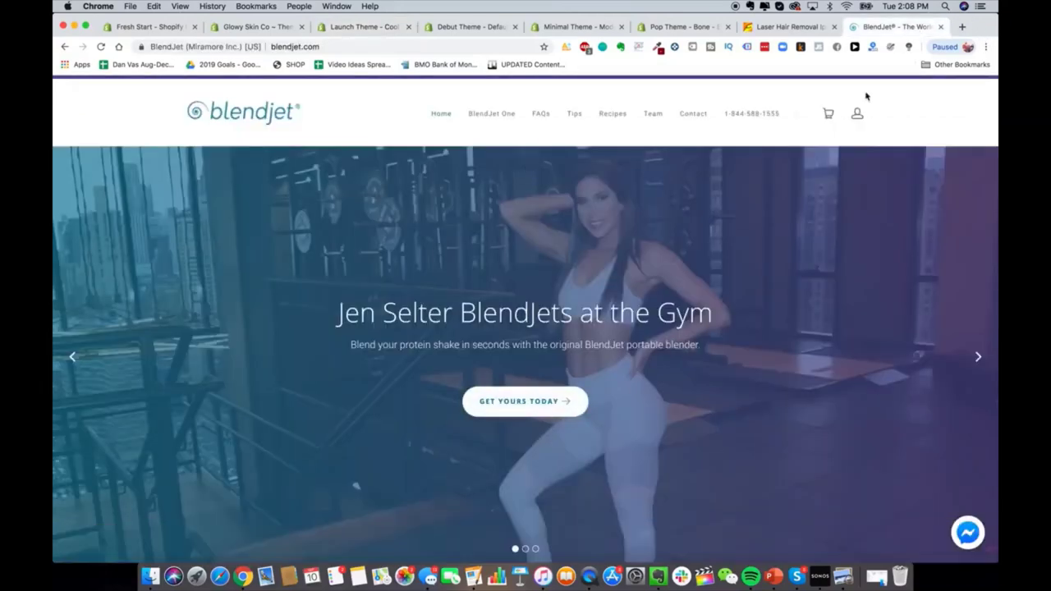
left_click(872, 47)
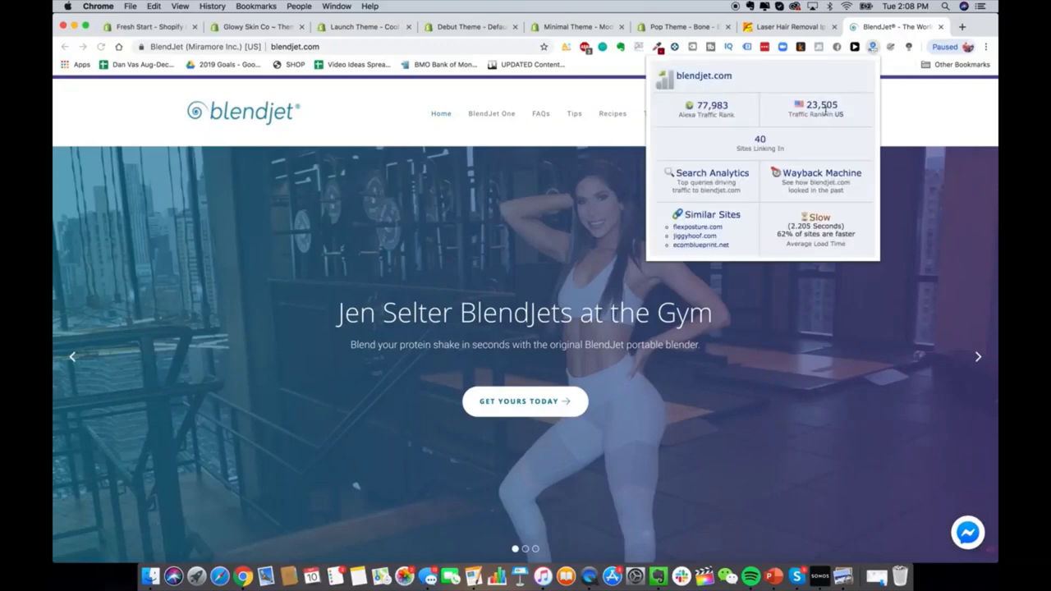
left_click(941, 27)
left_click(941, 26)
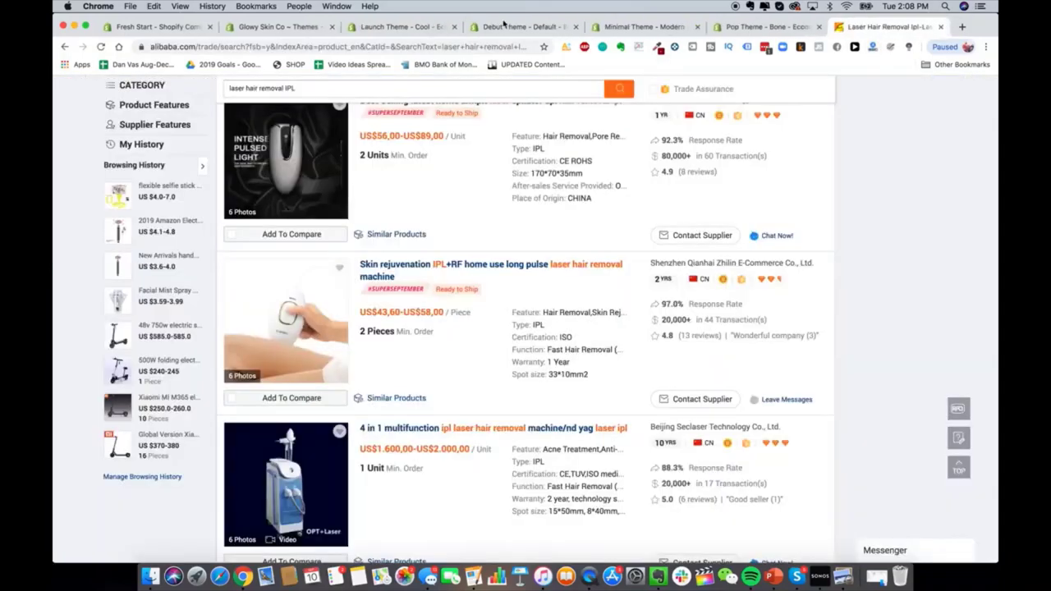
left_click(382, 27)
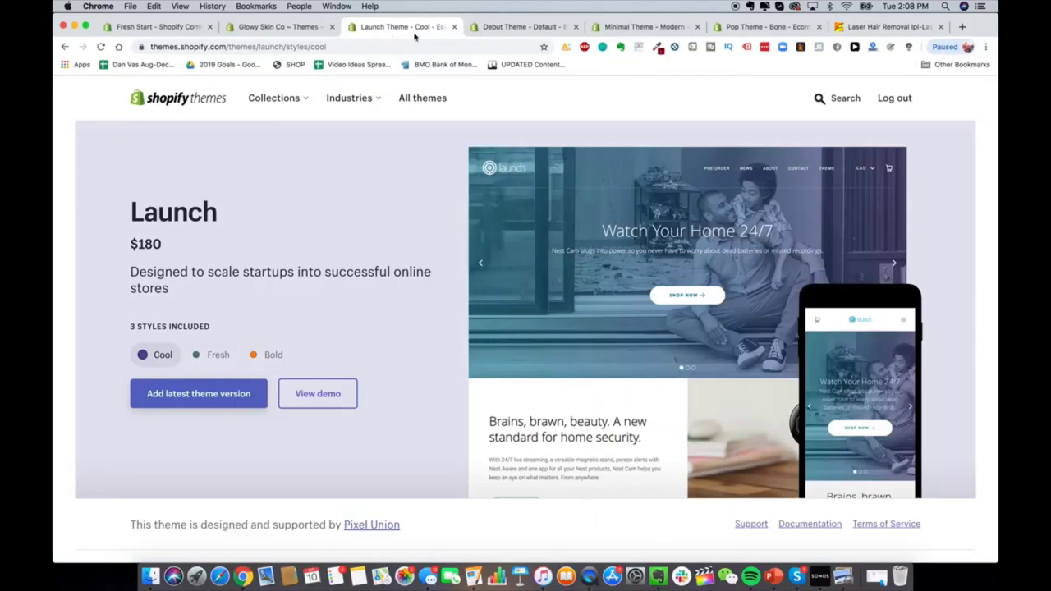
- Preview Debut's Light, Minimal's Vintage and Fashion, and Pop's Toy and Bone styles
left_click(523, 28)
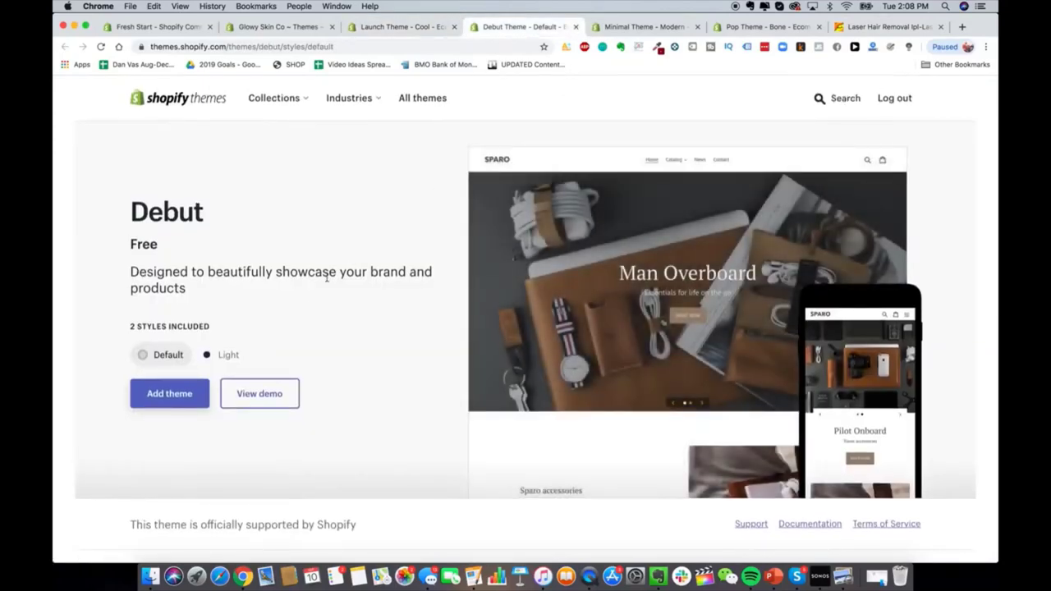
left_click(231, 357)
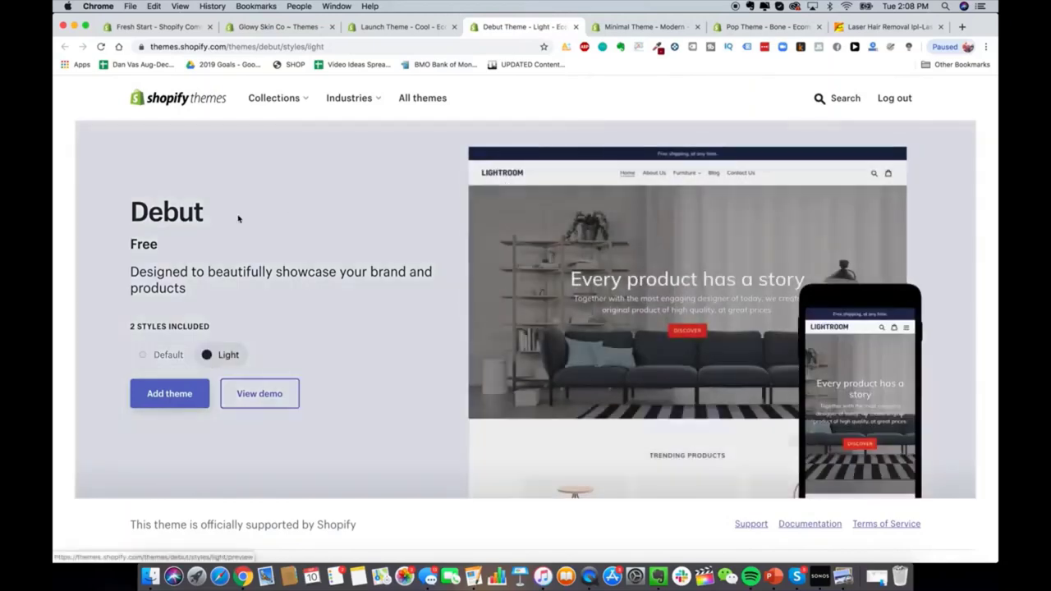
left_click(628, 29)
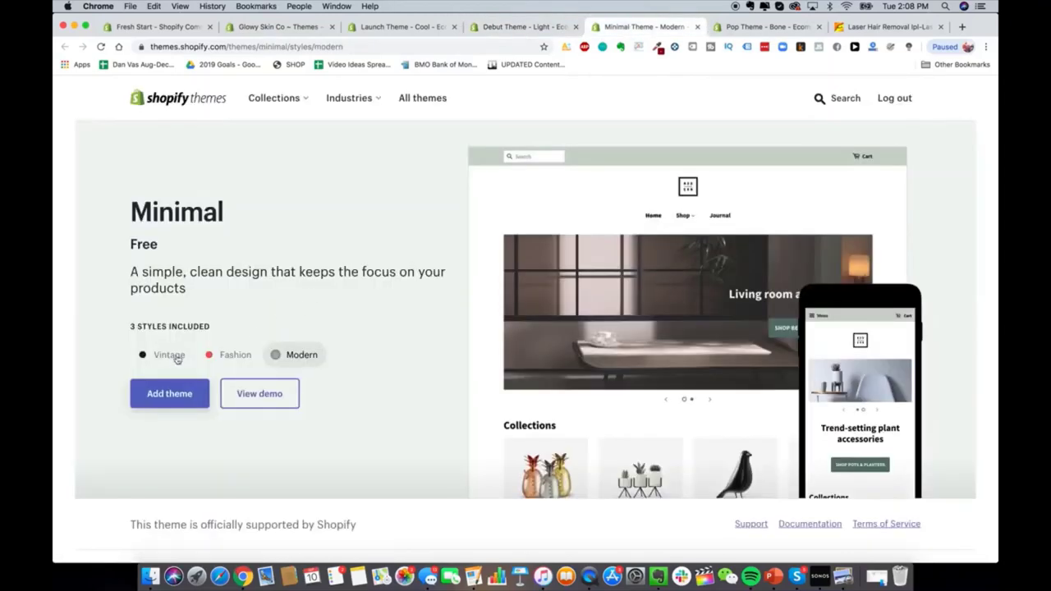
left_click(169, 354)
left_click(234, 354)
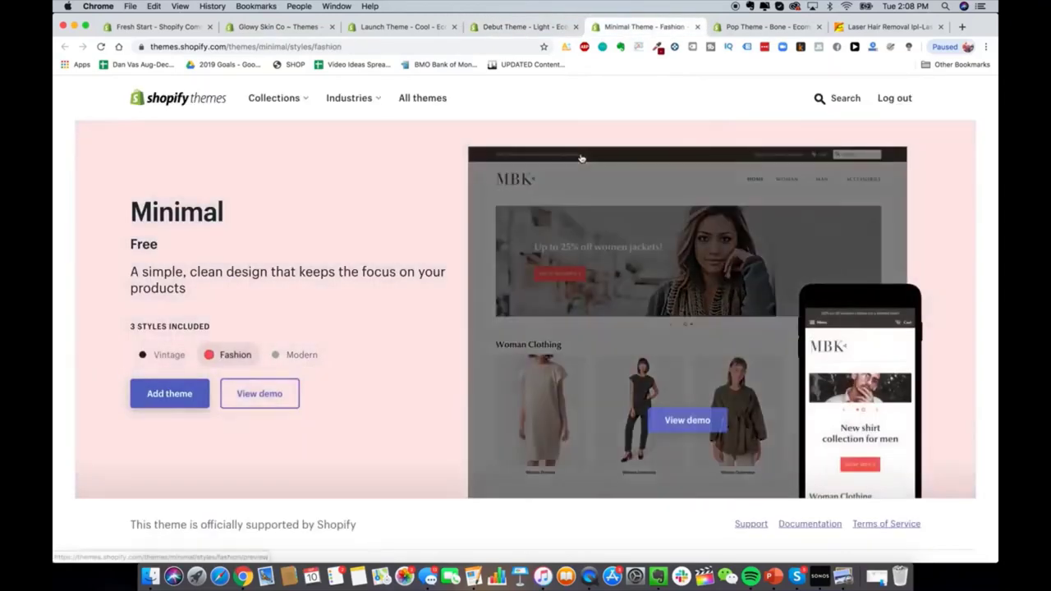
left_click(764, 29)
left_click(202, 354)
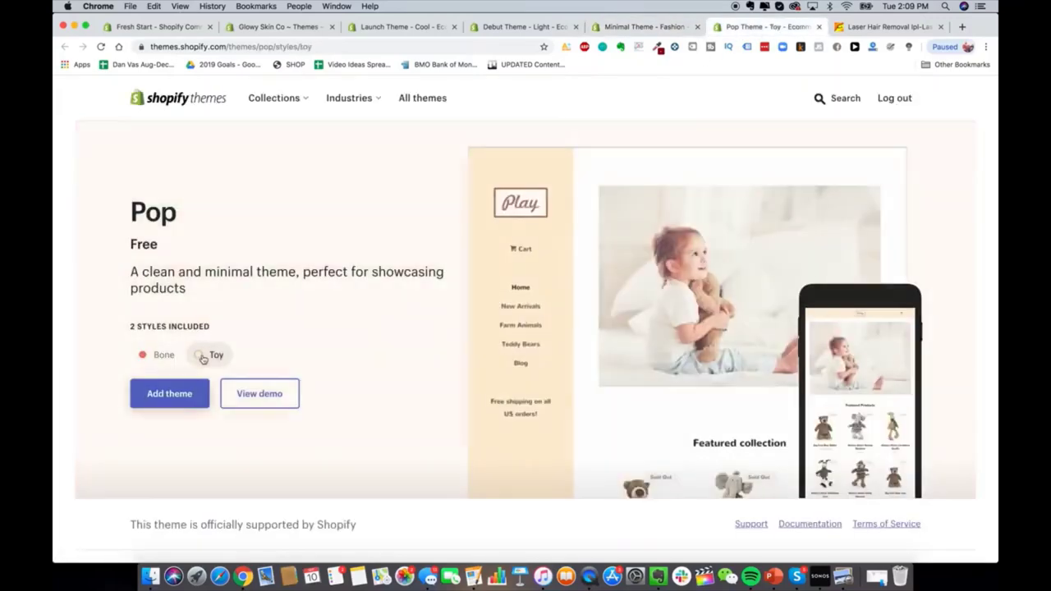
left_click(146, 354)
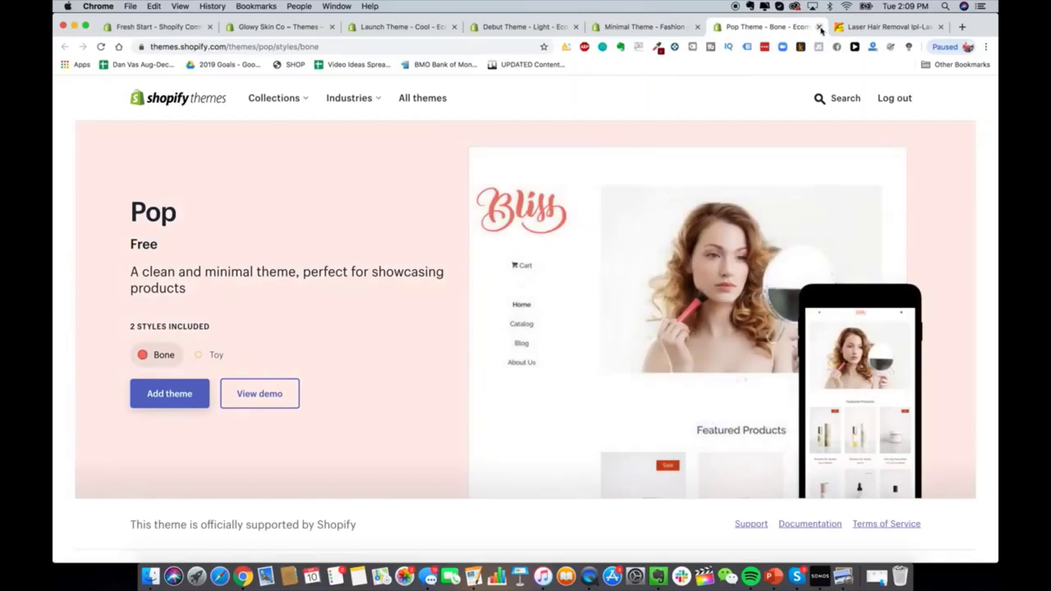
- Close the Pop theme and search the theme store for 'jumpstart', opening its theme page
left_click(819, 26)
left_click(566, 26)
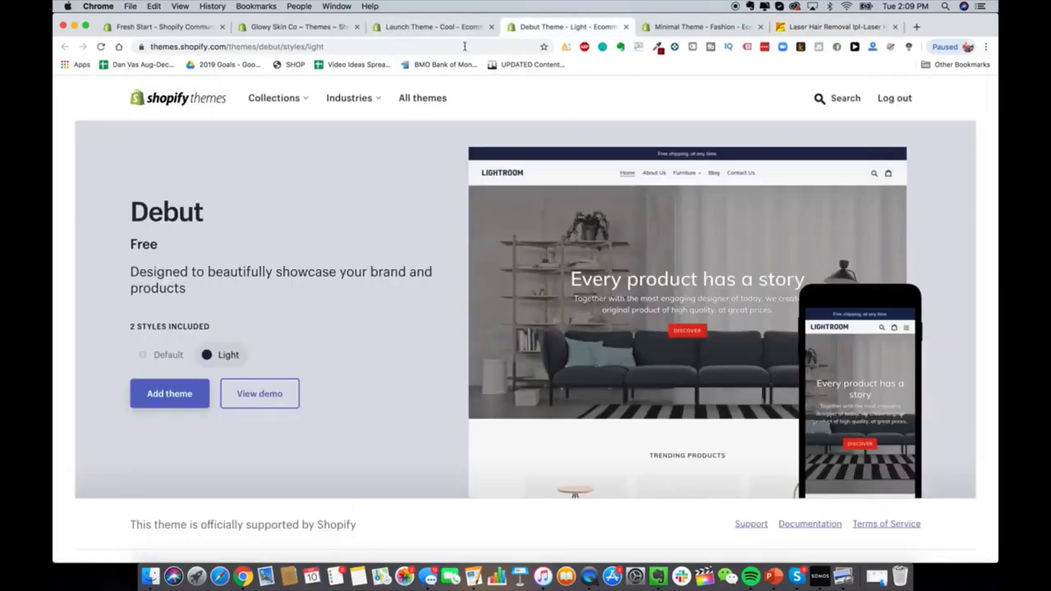
left_click(431, 26)
left_click(823, 100)
type("jumpstart")
key("Return")
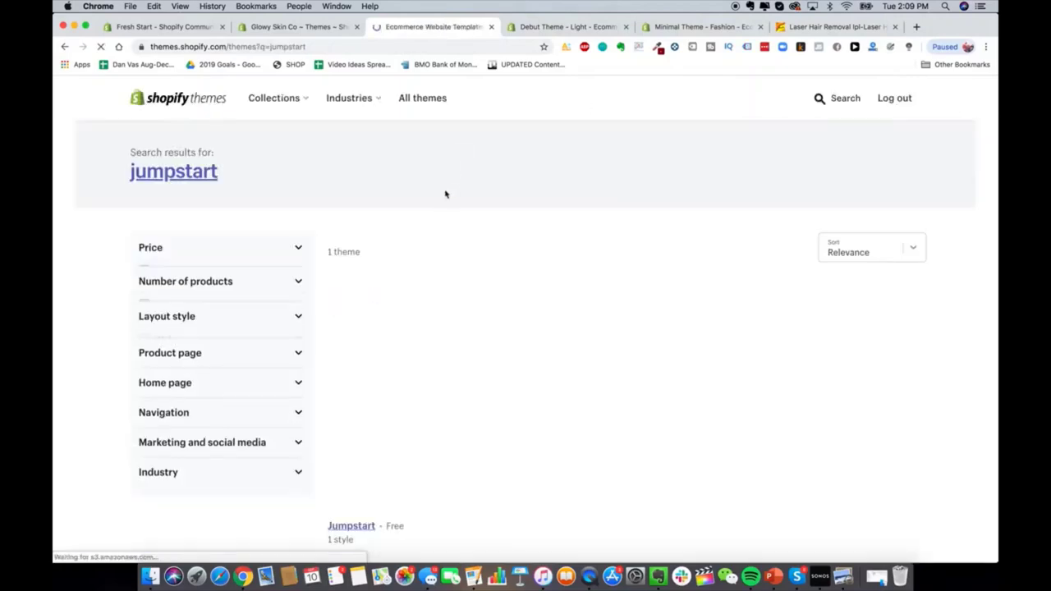
left_click(492, 386)
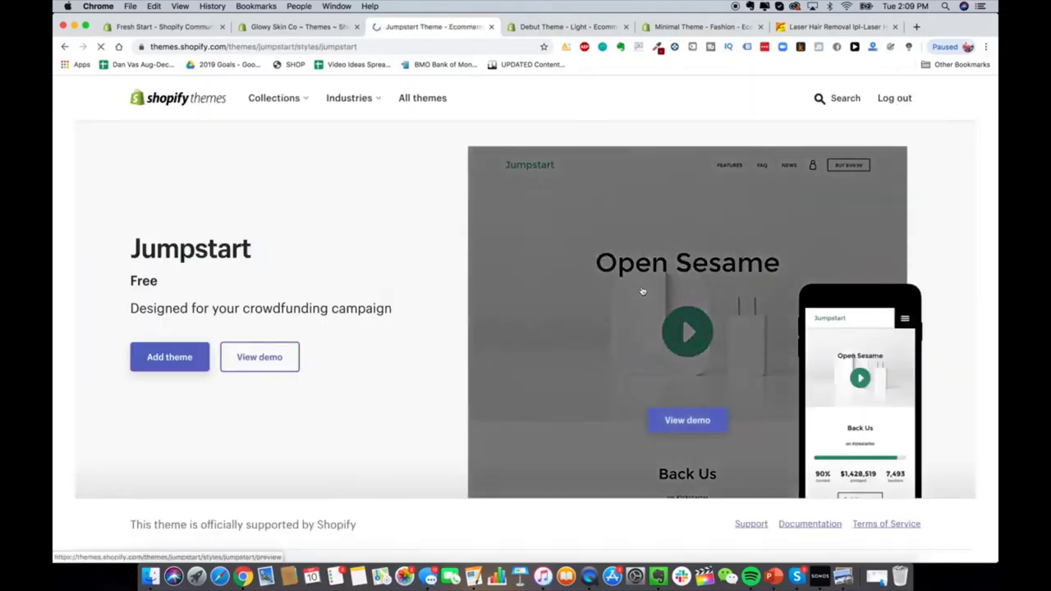
- View the Jumpstart live demo and its Features section
scroll(433, 394, "down", 1)
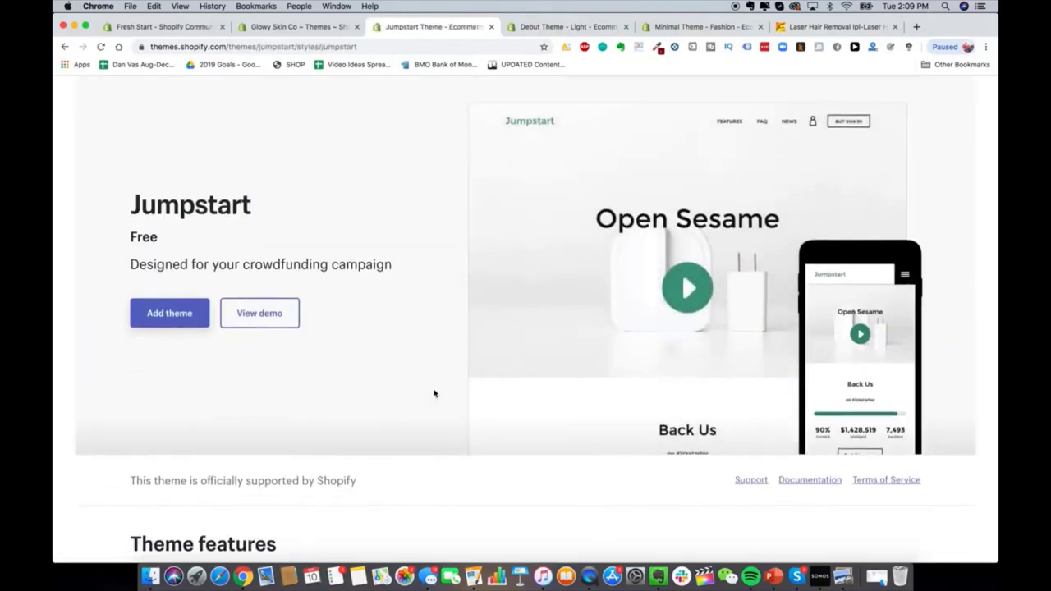
scroll(433, 393, "down", 4)
left_click(681, 219)
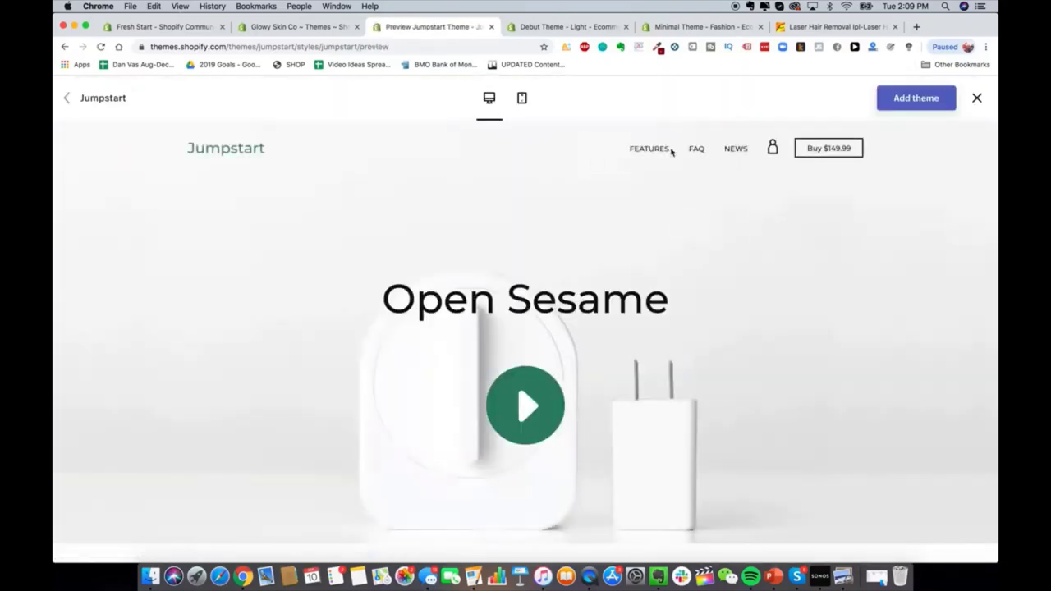
left_click(655, 149)
scroll(596, 323, "down", 3)
scroll(596, 323, "up", 20)
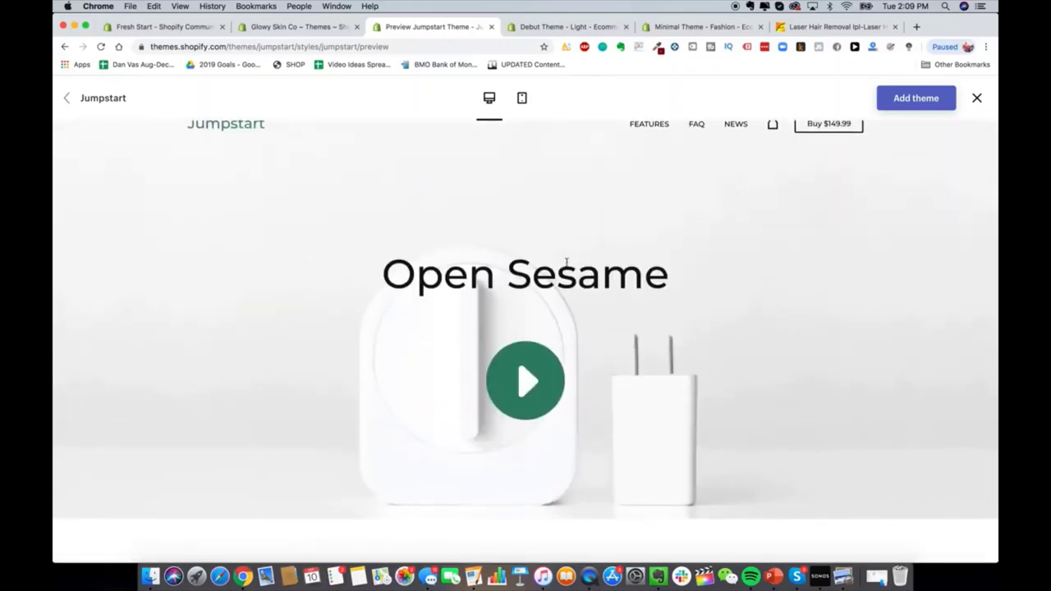
- Open the Debut Light live demo and browse its About Us and home pages
left_click(596, 28)
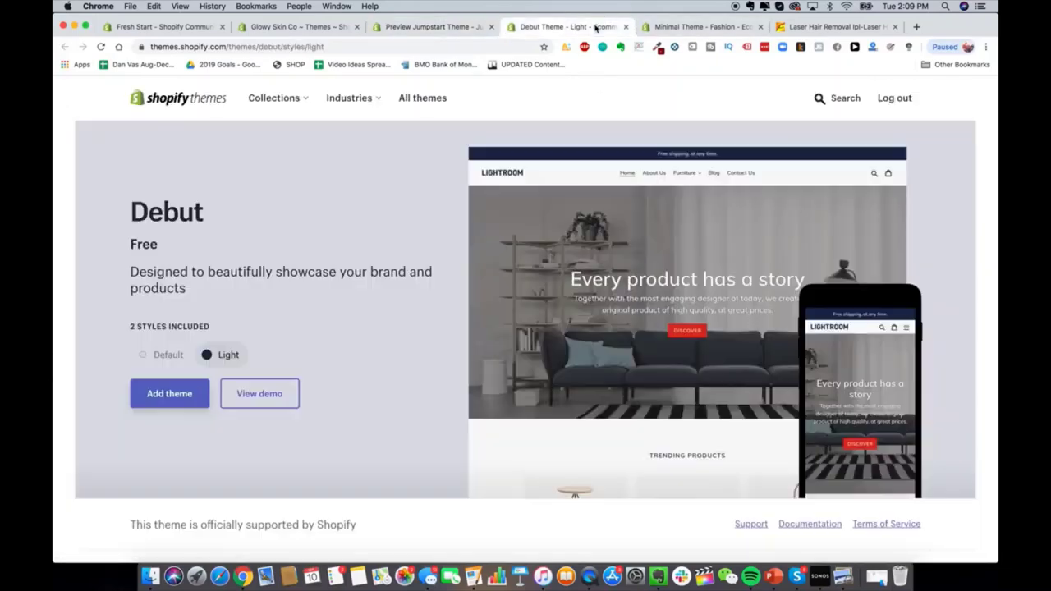
mouse_move(674, 337)
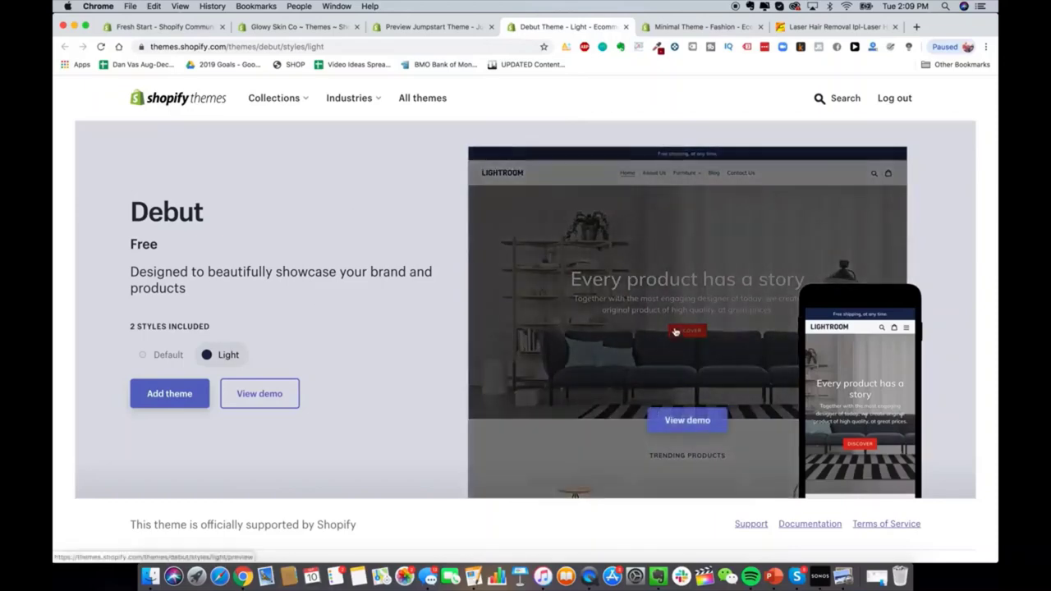
left_click(689, 419)
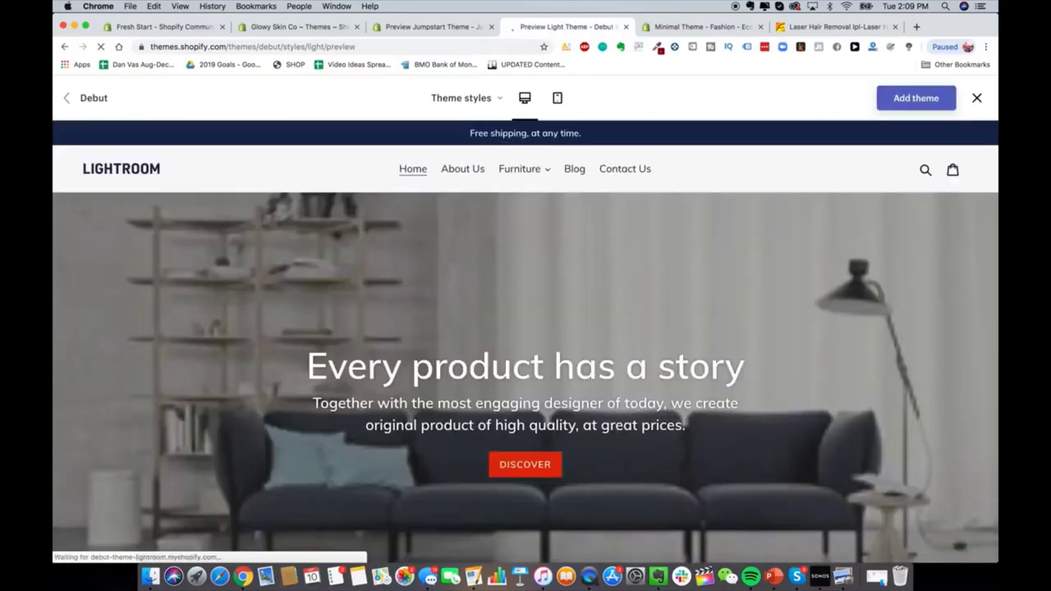
left_click(457, 170)
scroll(499, 266, "down", 5)
scroll(499, 265, "up", 5)
left_click(411, 145)
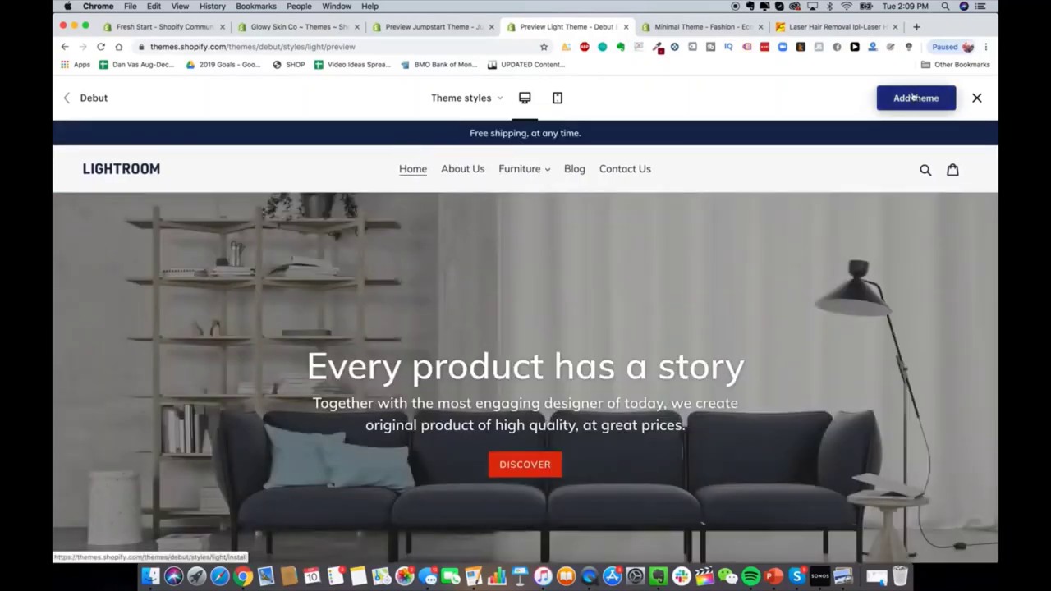
- Try the Default style, return to Light, then add Debut and start publishing it
left_click(460, 97)
left_click(457, 134)
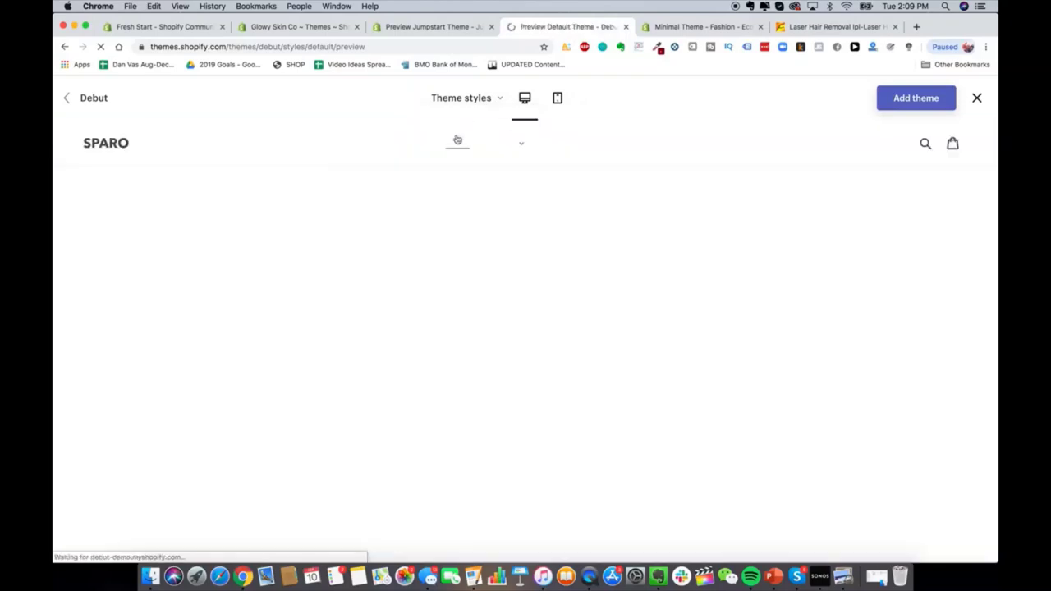
scroll(599, 367, "down", 5)
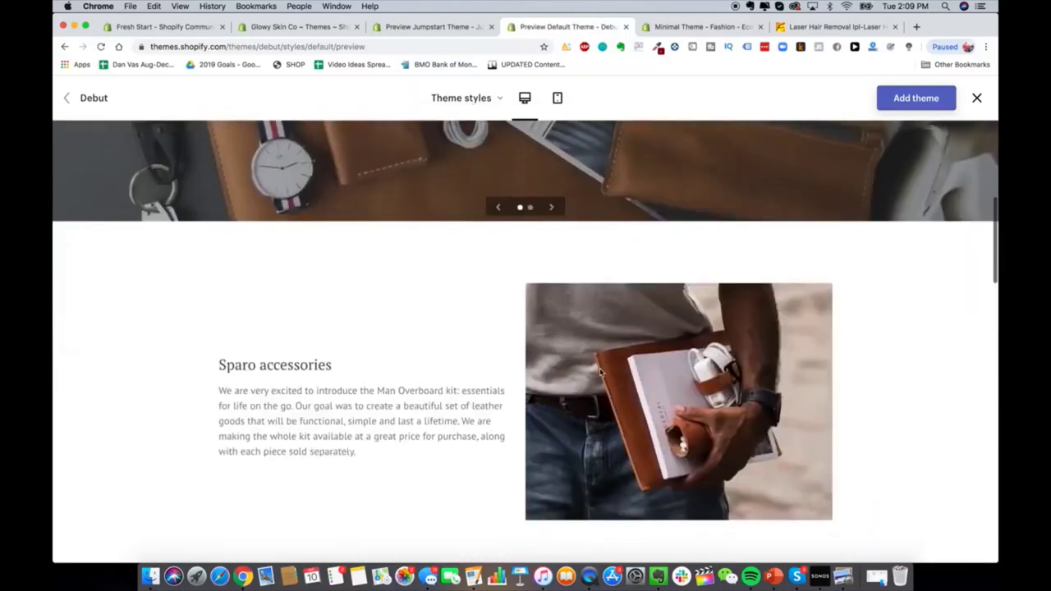
scroll(599, 368, "down", 5)
scroll(599, 368, "up", 15)
left_click(462, 98)
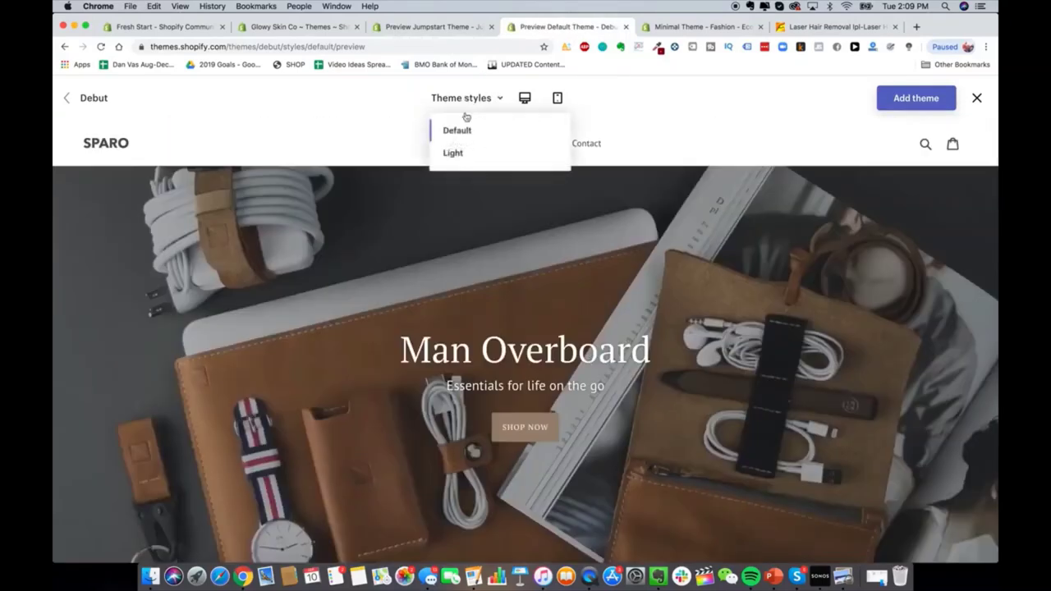
left_click(462, 161)
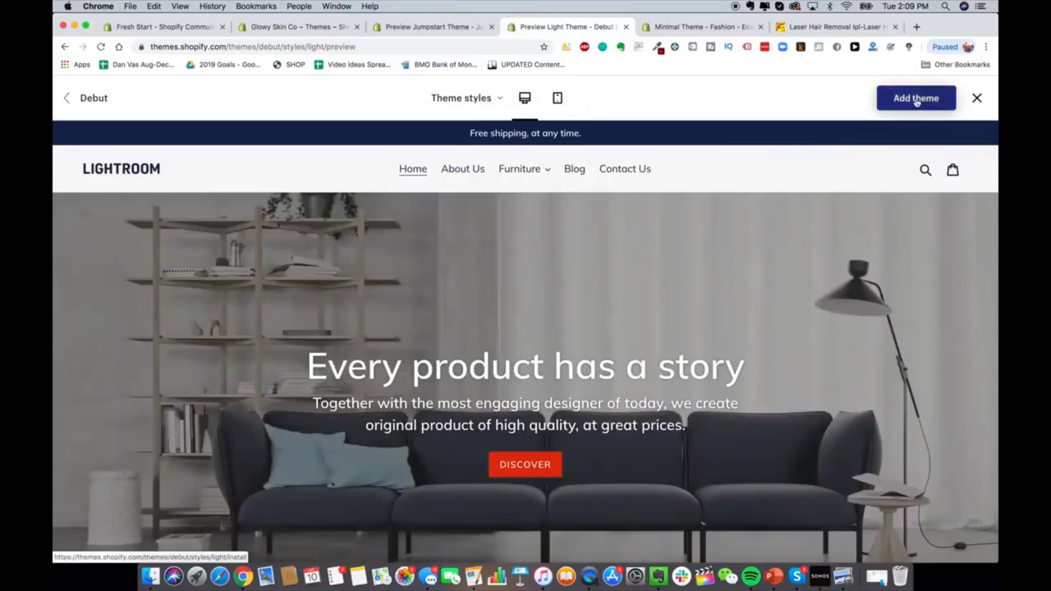
left_click(917, 99)
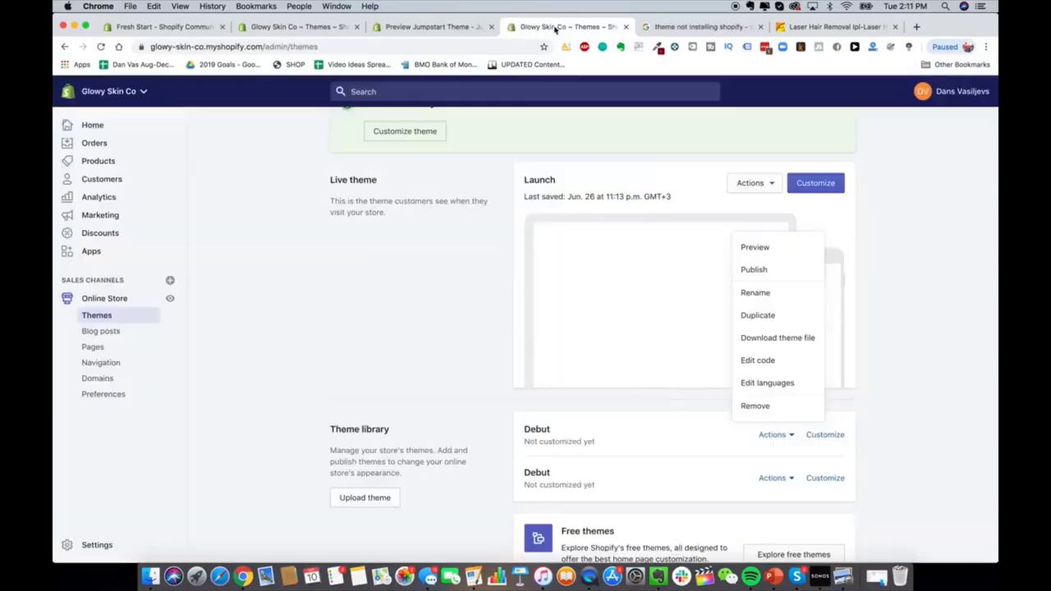
left_click(753, 270)
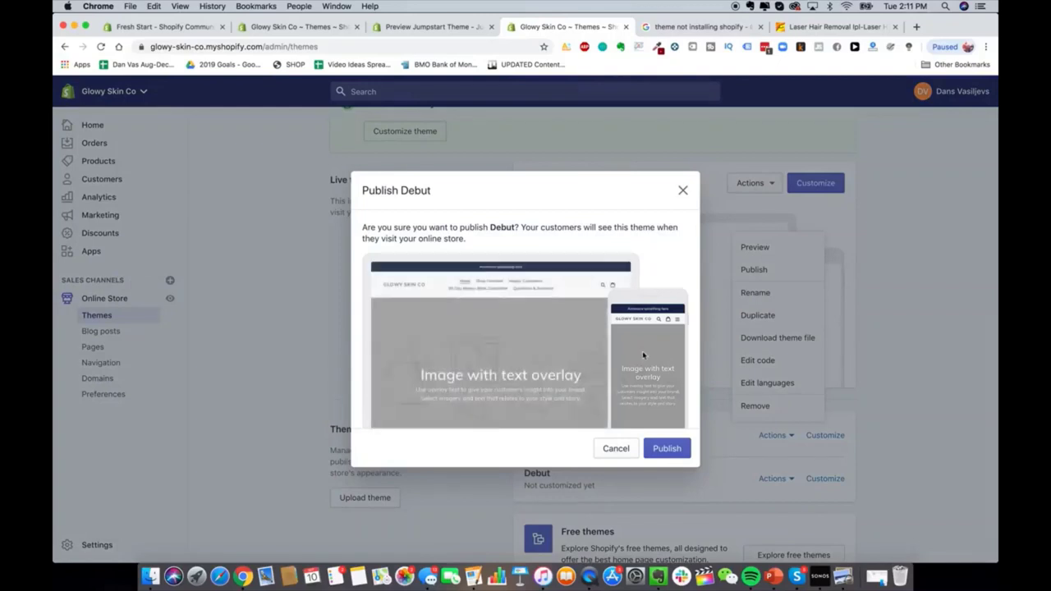
left_click(666, 448)
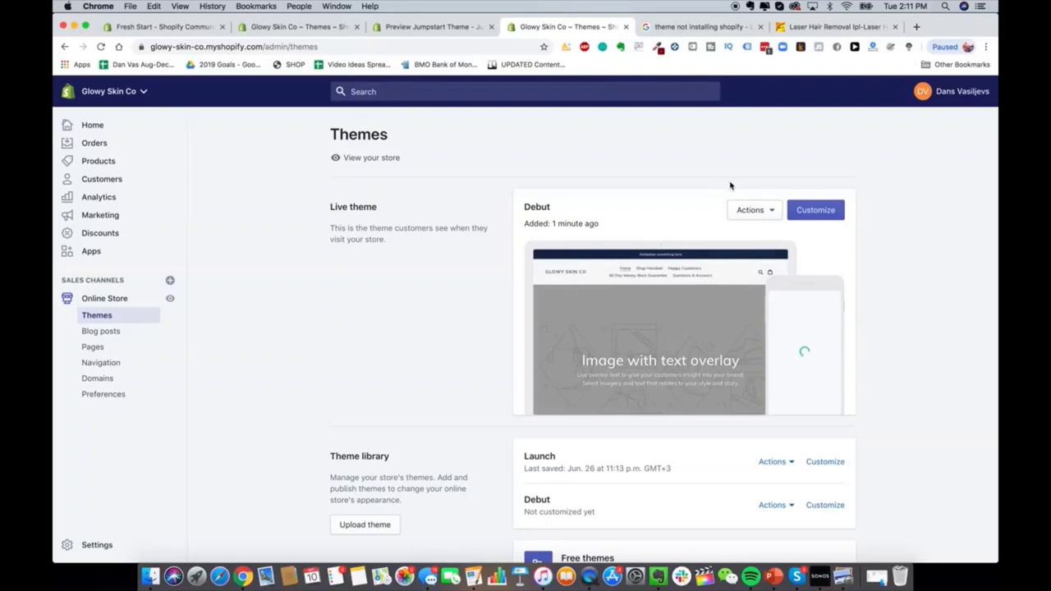
left_click(756, 212)
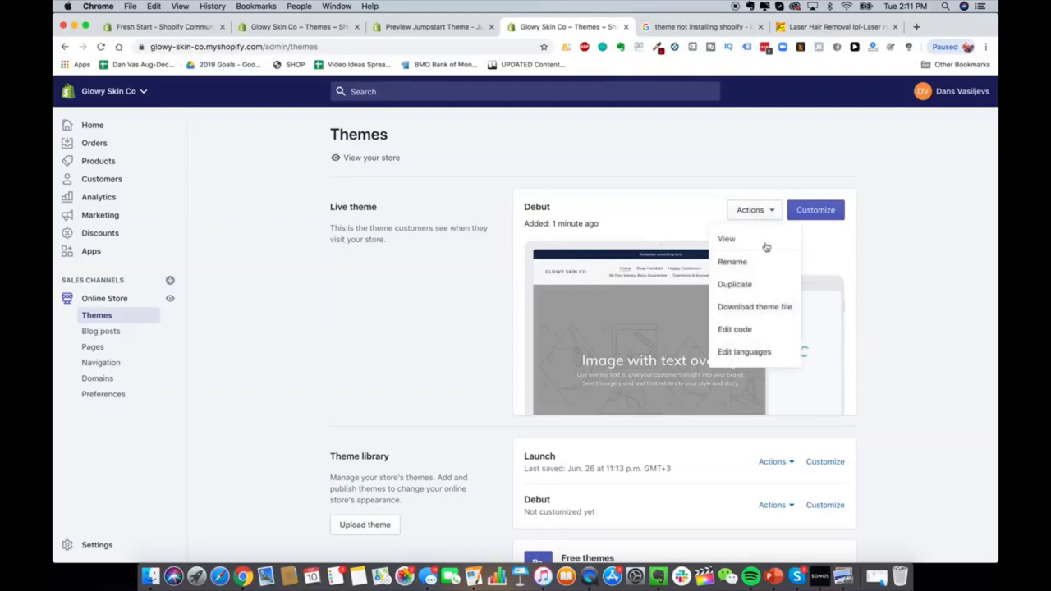
left_click(815, 211)
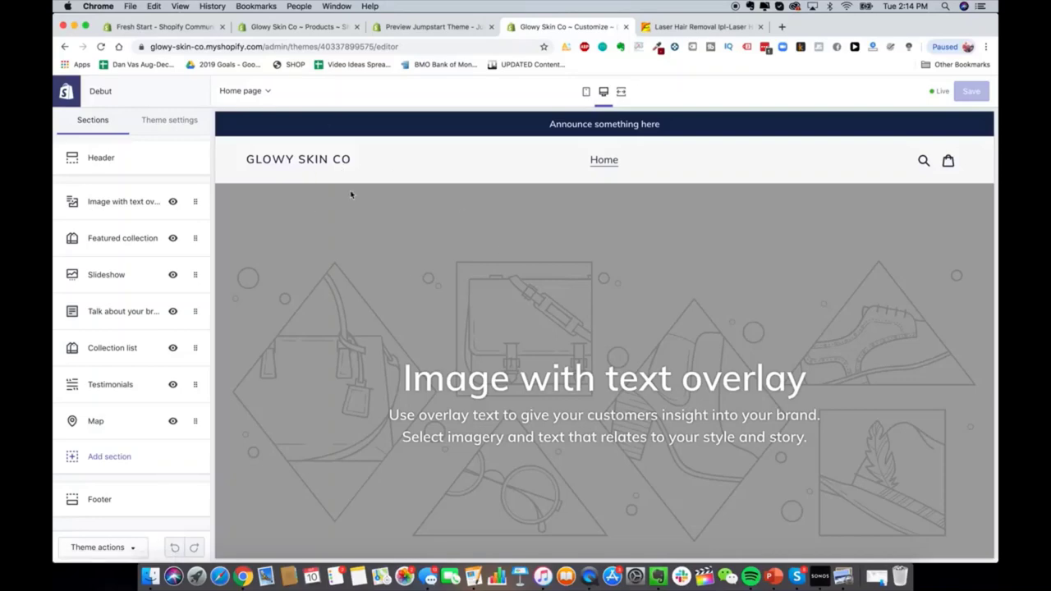
scroll(350, 194, "down", 10)
scroll(476, 260, "down", 9)
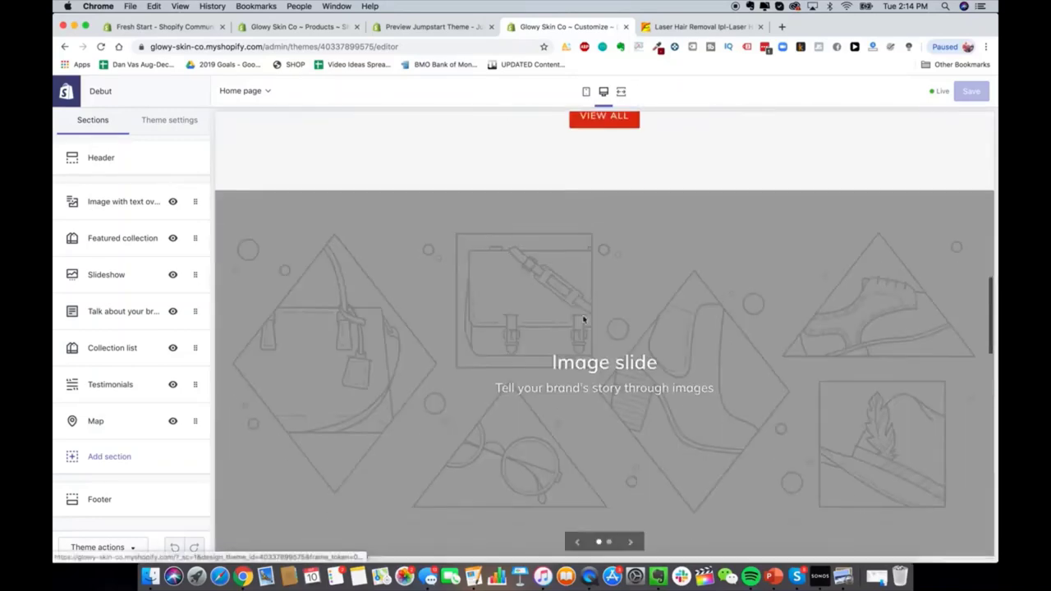
scroll(553, 371, "up", 4)
scroll(553, 372, "up", 5)
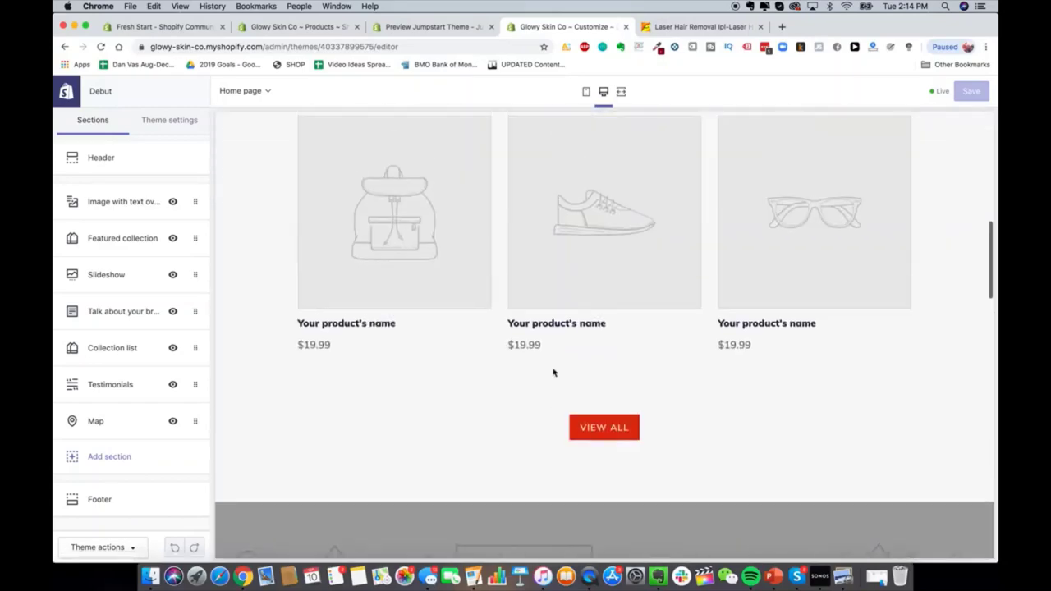
scroll(552, 372, "up", 2)
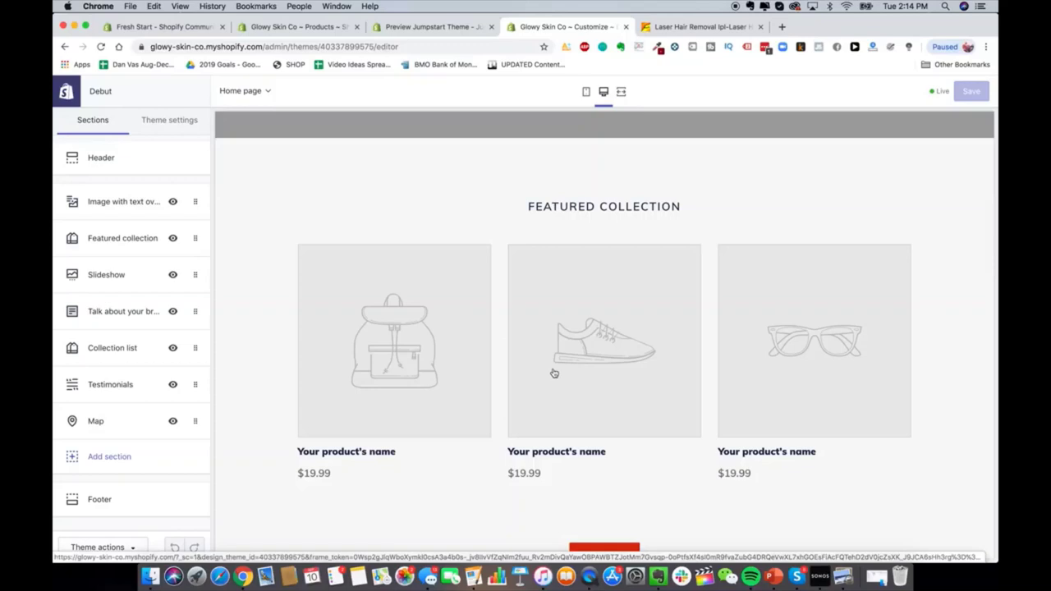
scroll(607, 243, "up", 5)
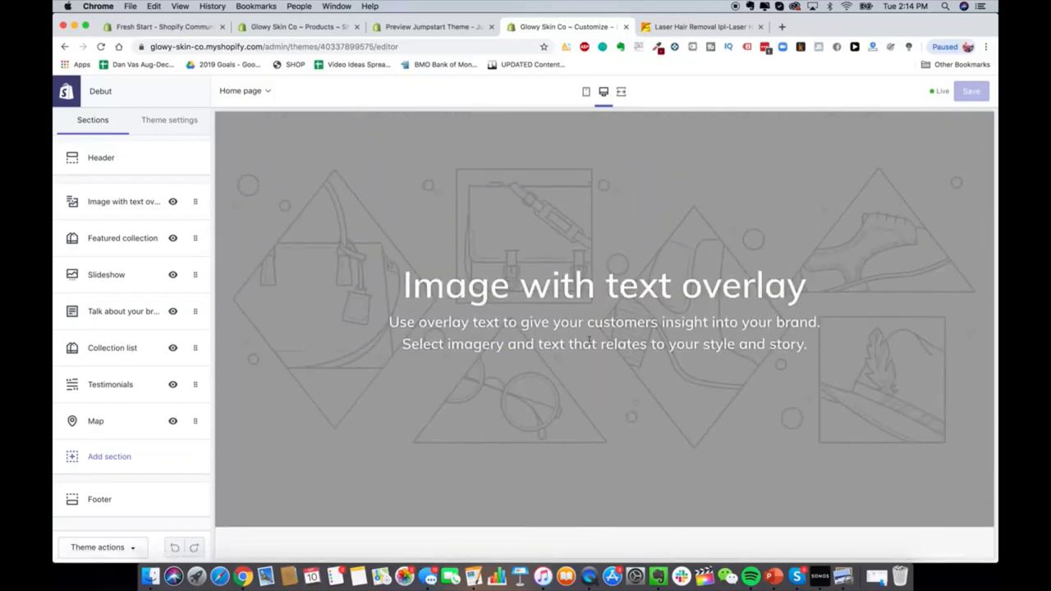
scroll(588, 345, "down", 6)
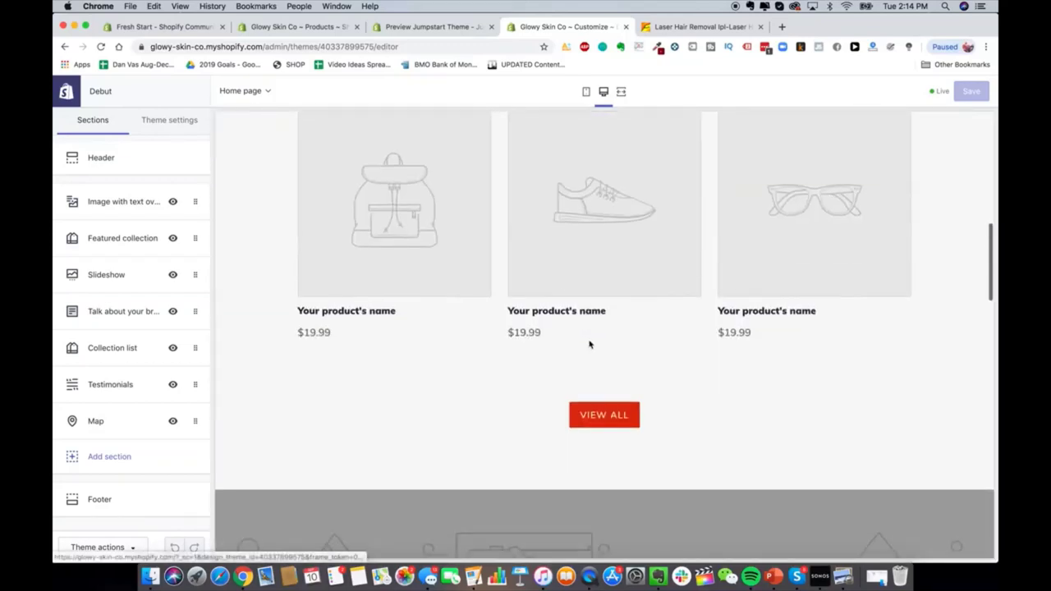
scroll(589, 345, "up", 1)
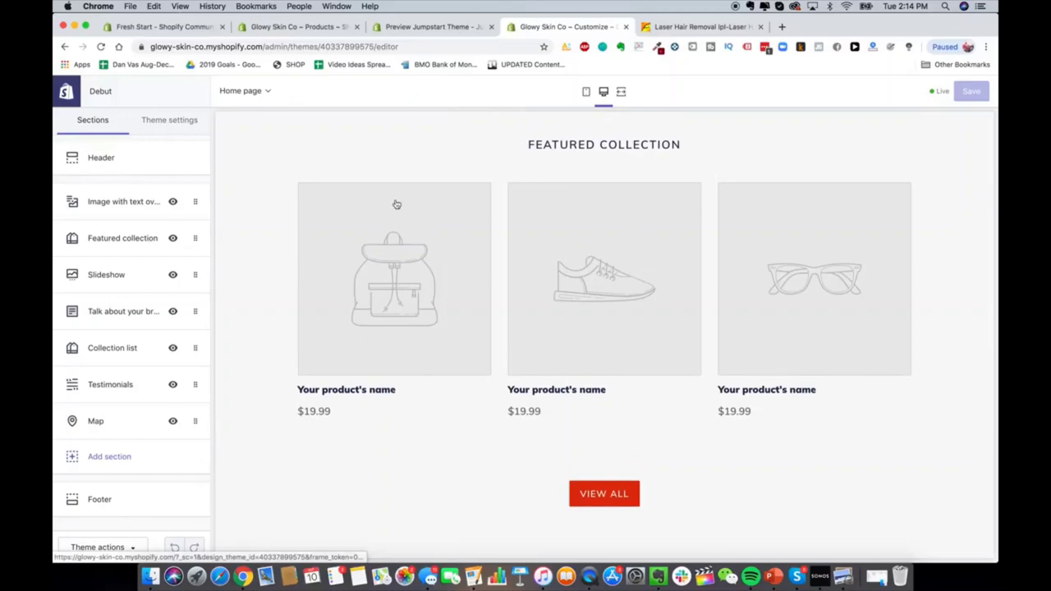
scroll(377, 370, "down", 12)
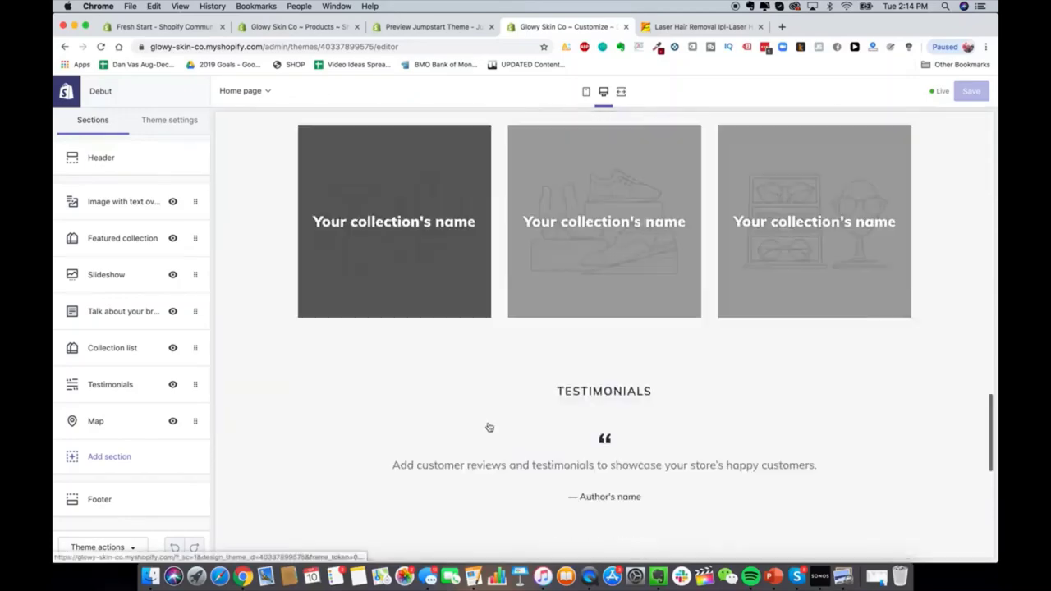
scroll(491, 402, "down", 3)
mouse_move(115, 184)
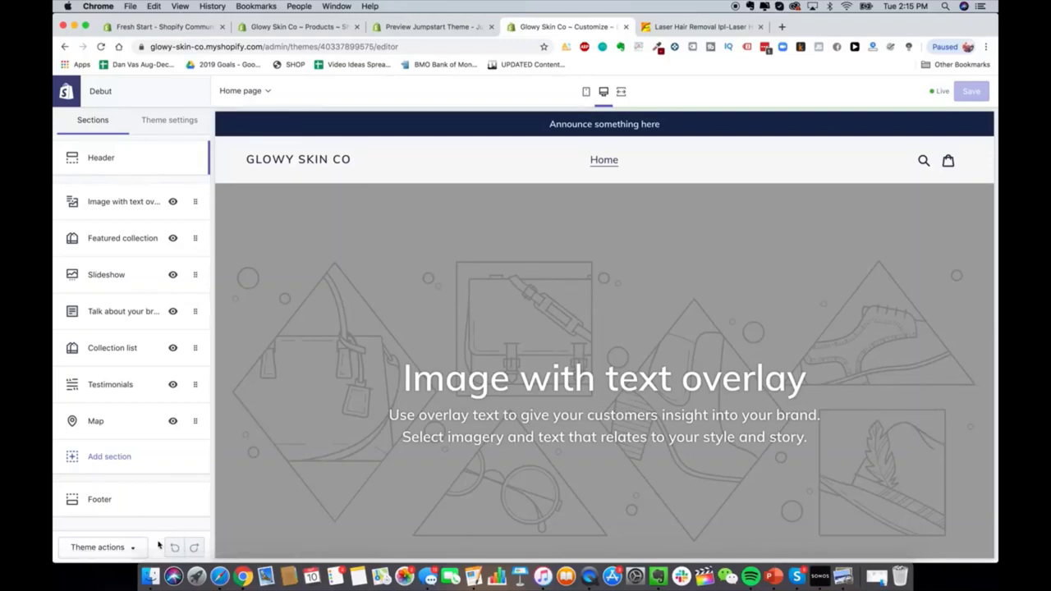
left_click(219, 577)
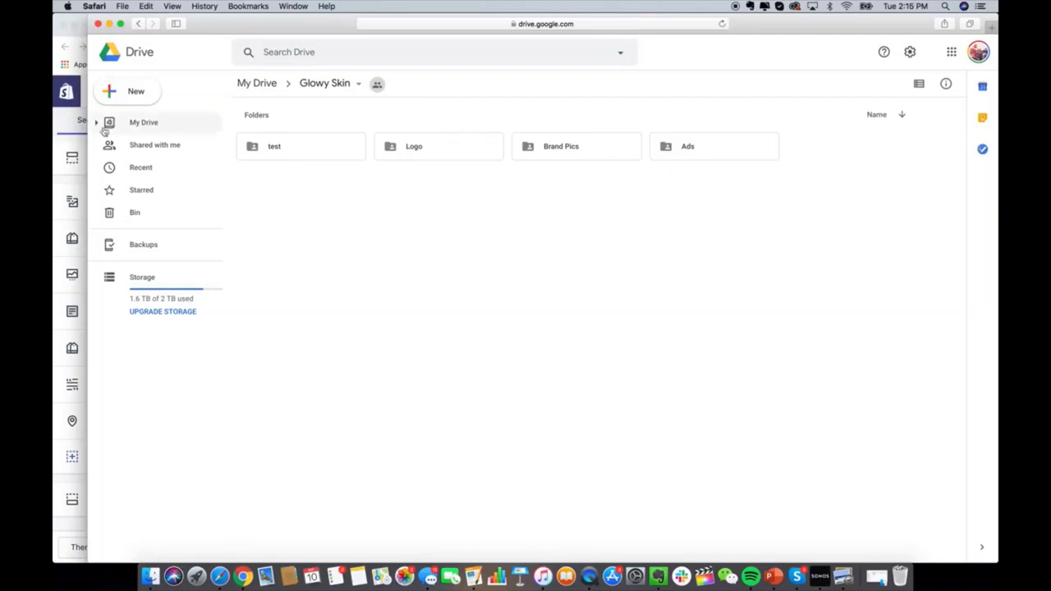
left_click(71, 186)
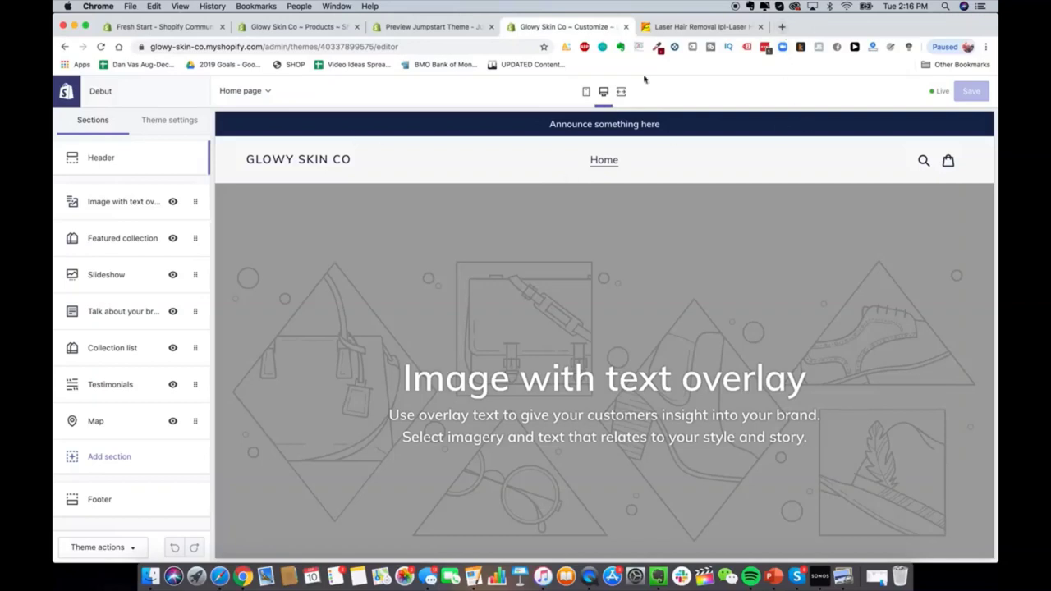
- Go to the Canva website in a new browser tab
left_click(782, 28)
type("canva")
key("Return")
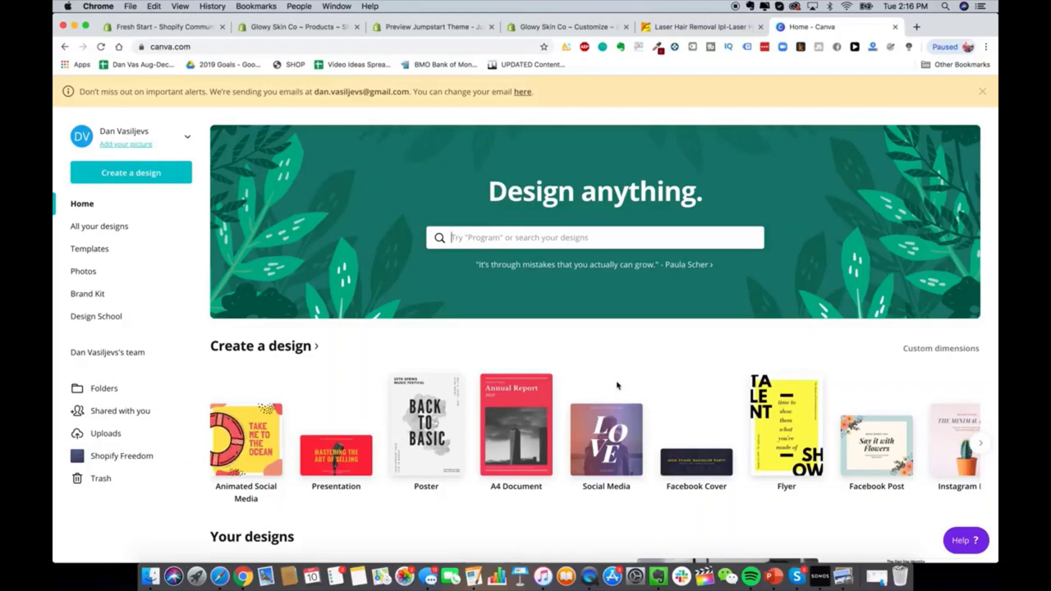
- Create a custom-size design of 800 × 300 px, correcting it from 400 × 150
left_click(150, 174)
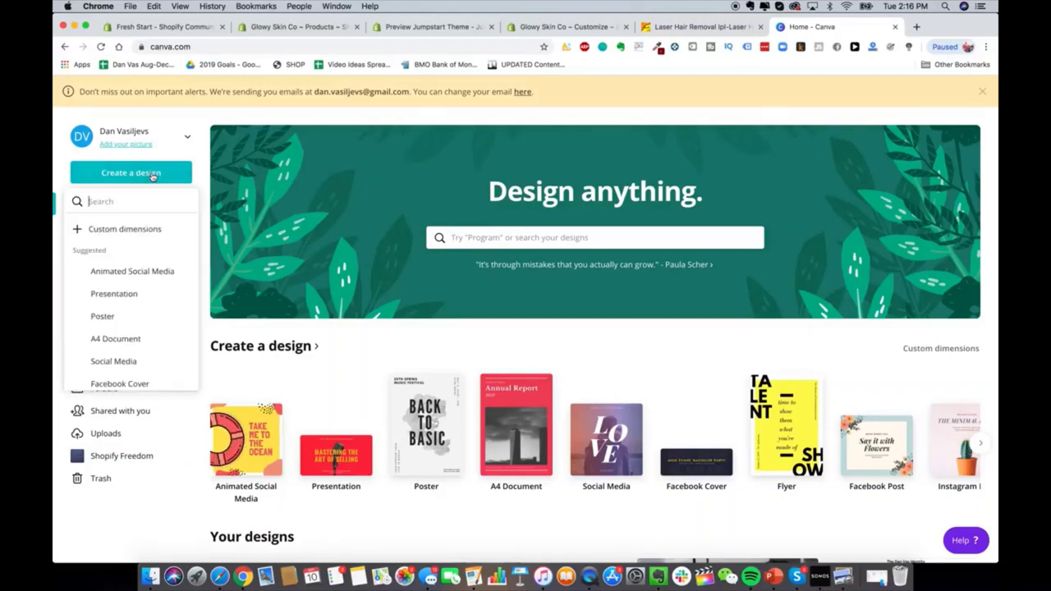
left_click(136, 232)
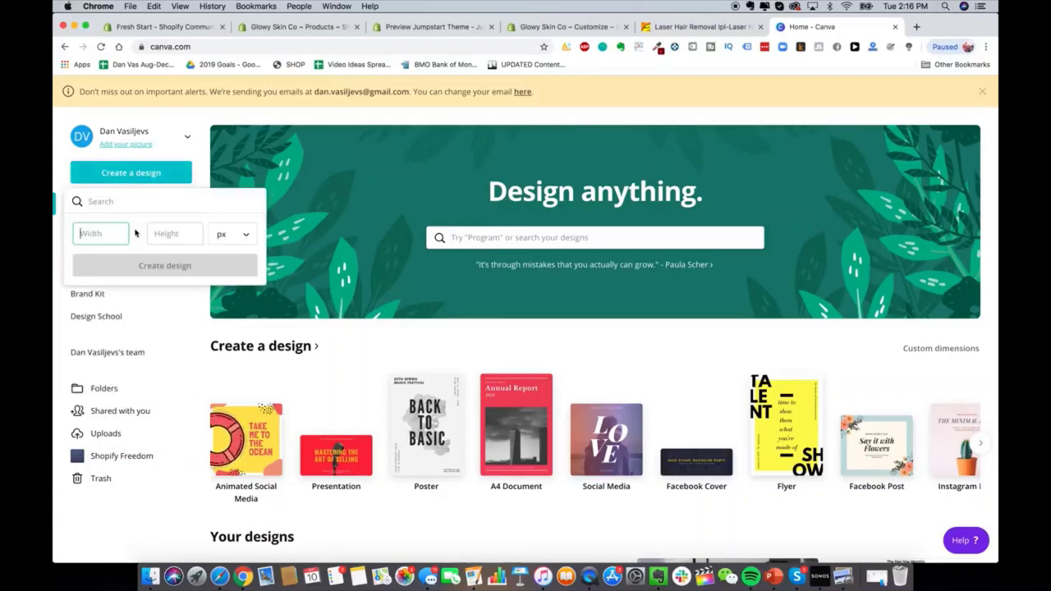
type("400")
key("Tab")
type("150")
double_click(90, 233)
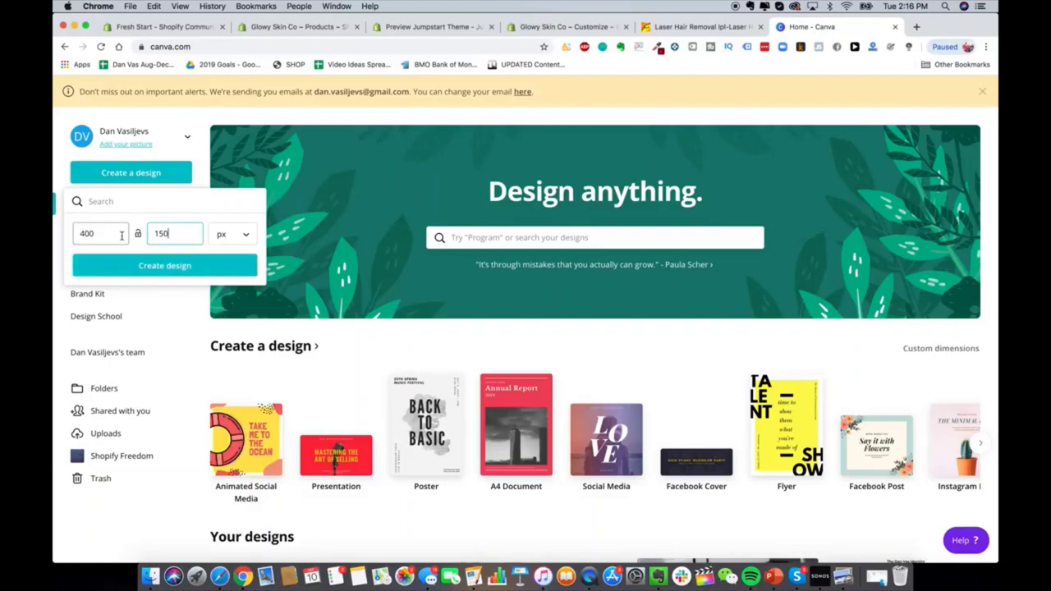
type("800")
key("Tab")
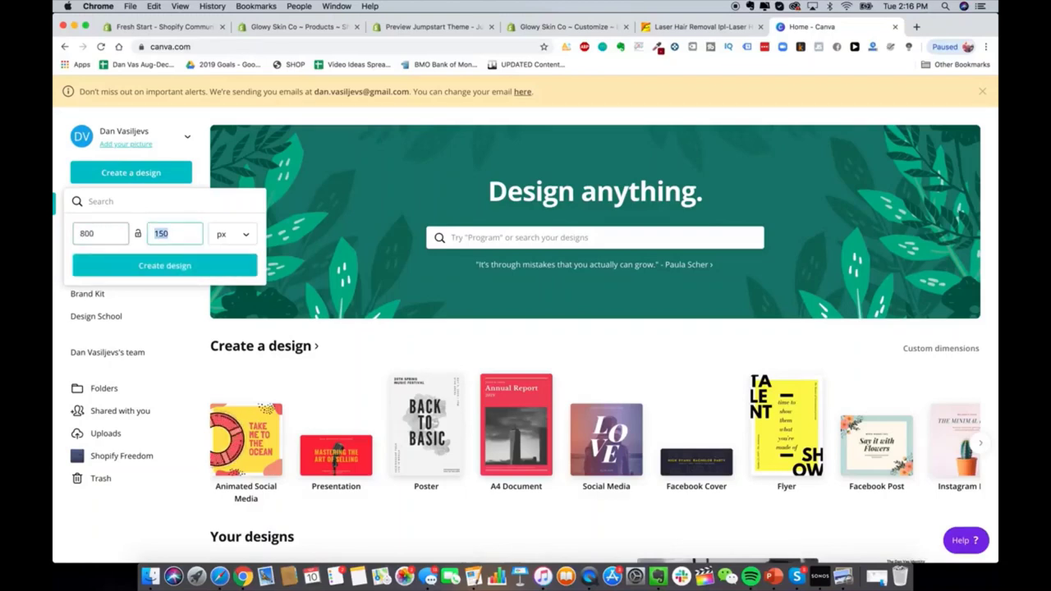
type("300")
left_click(165, 265)
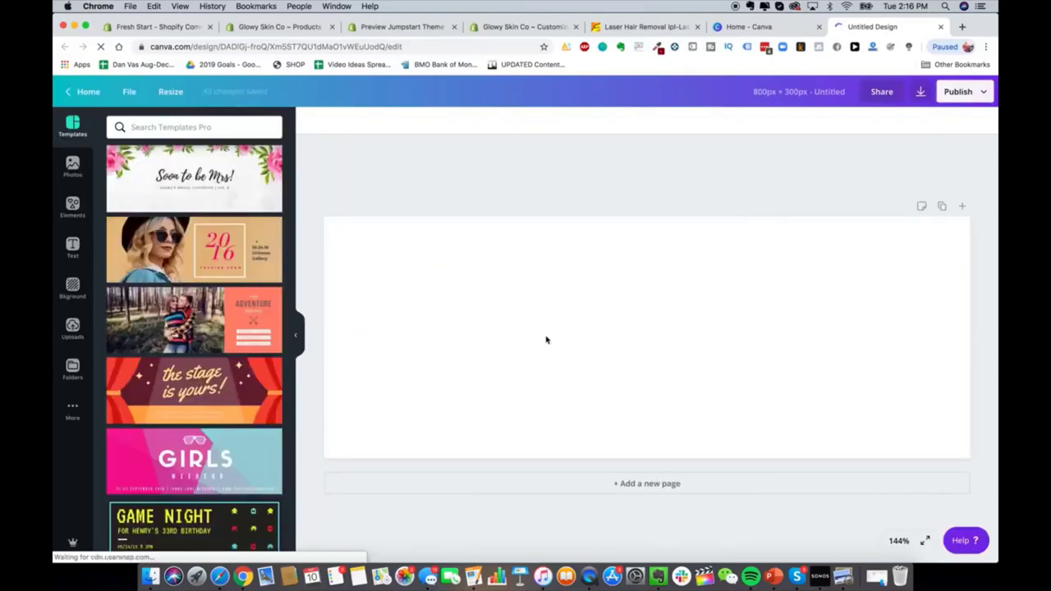
- Add a heading in Montserrat reading 'Glowy Skin'
left_click(73, 246)
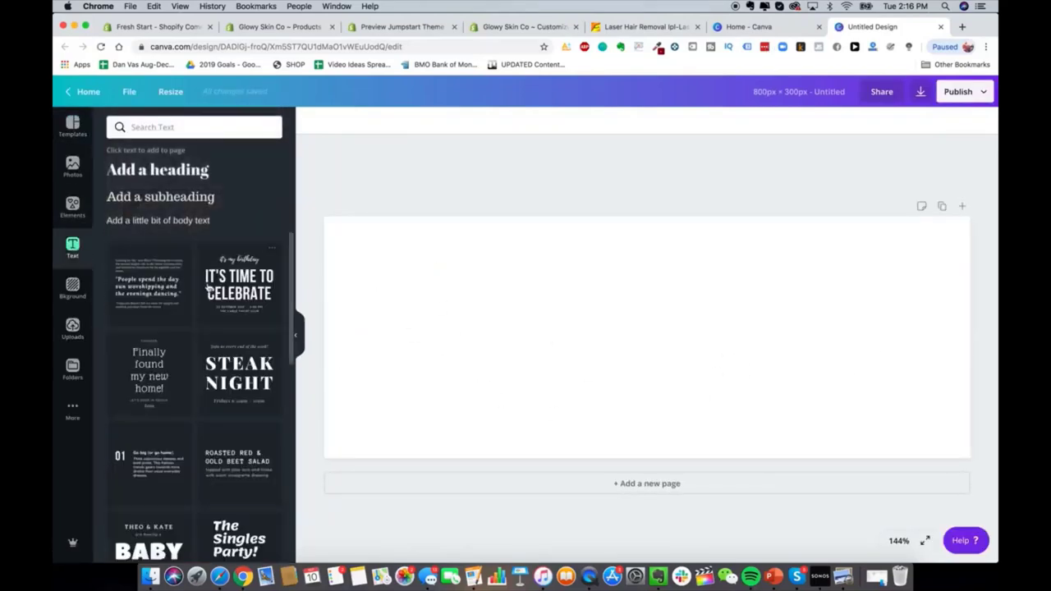
left_click(180, 126)
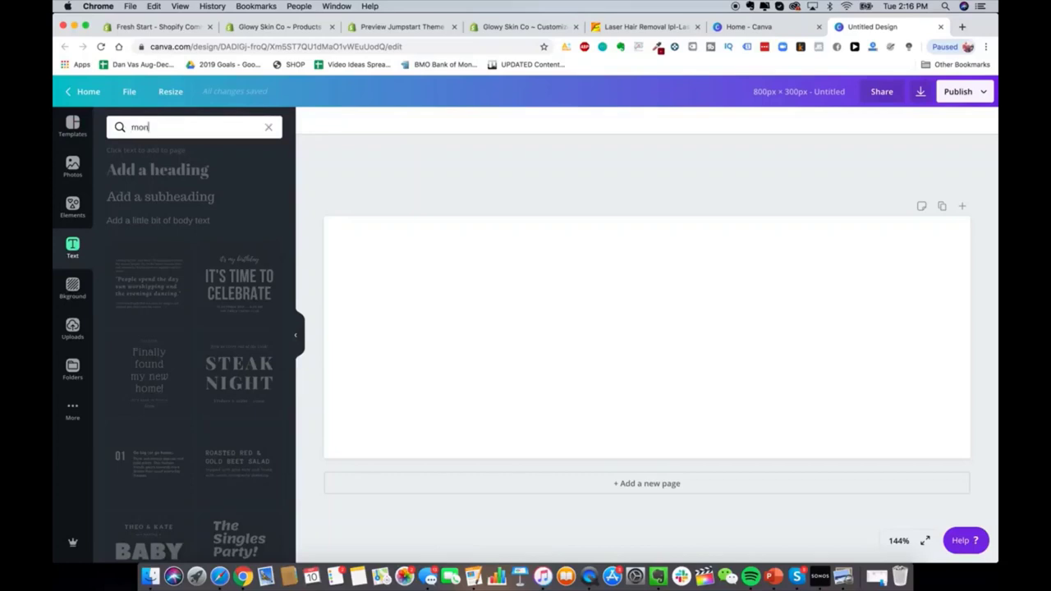
left_click(197, 171)
left_click(175, 174)
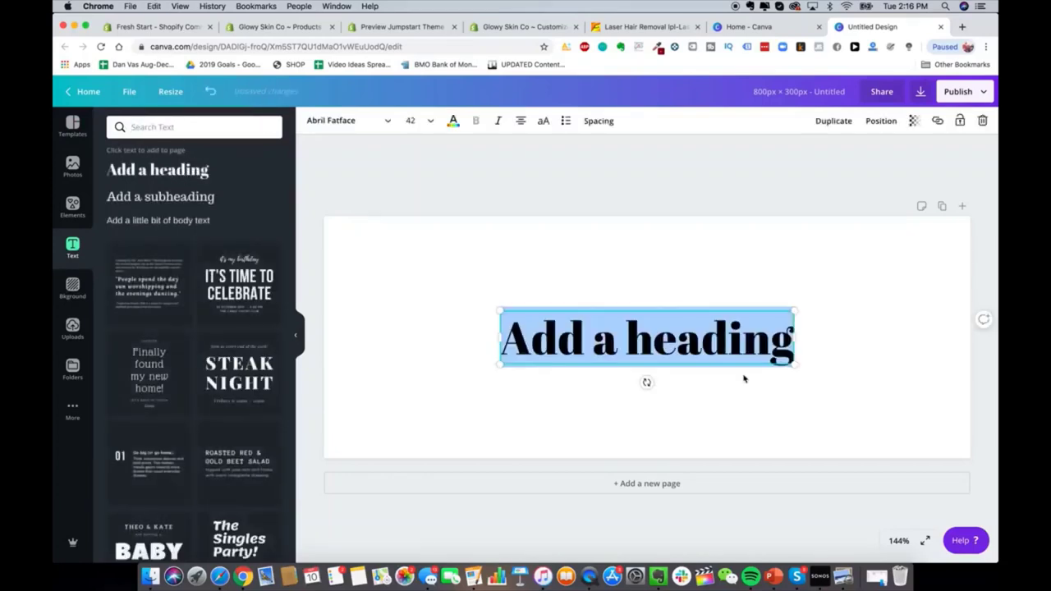
left_click(316, 121)
type("montserrat")
left_click(162, 150)
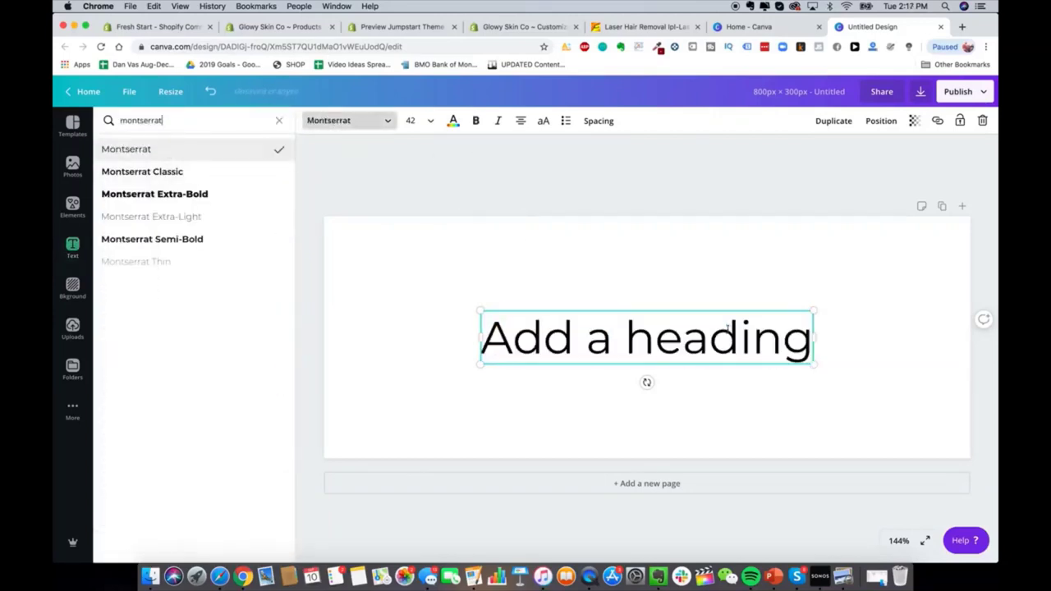
type("Glowy Skin")
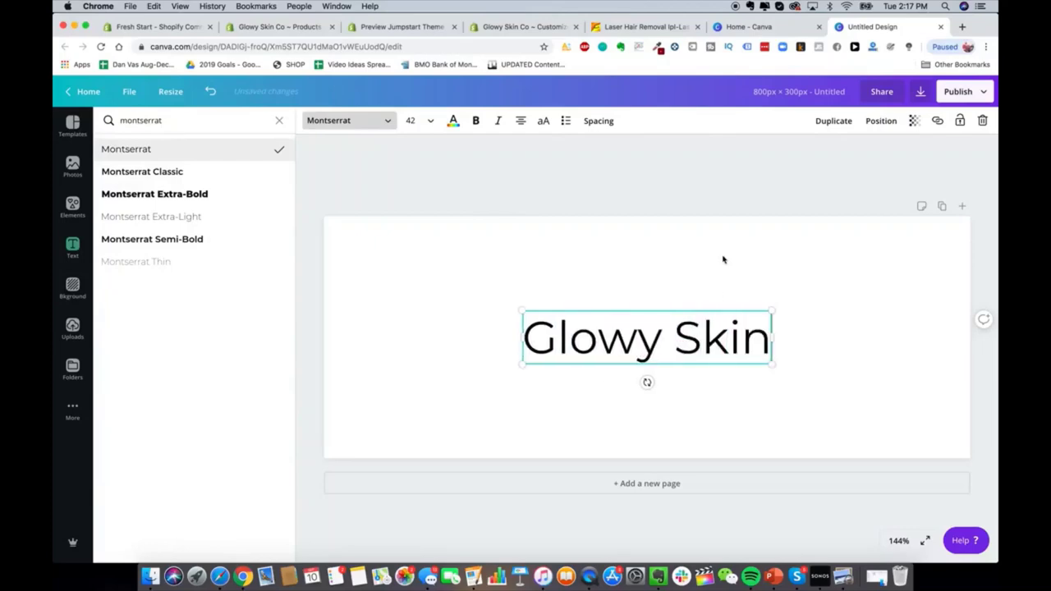
left_click(630, 393)
left_click(650, 345)
left_click(649, 283)
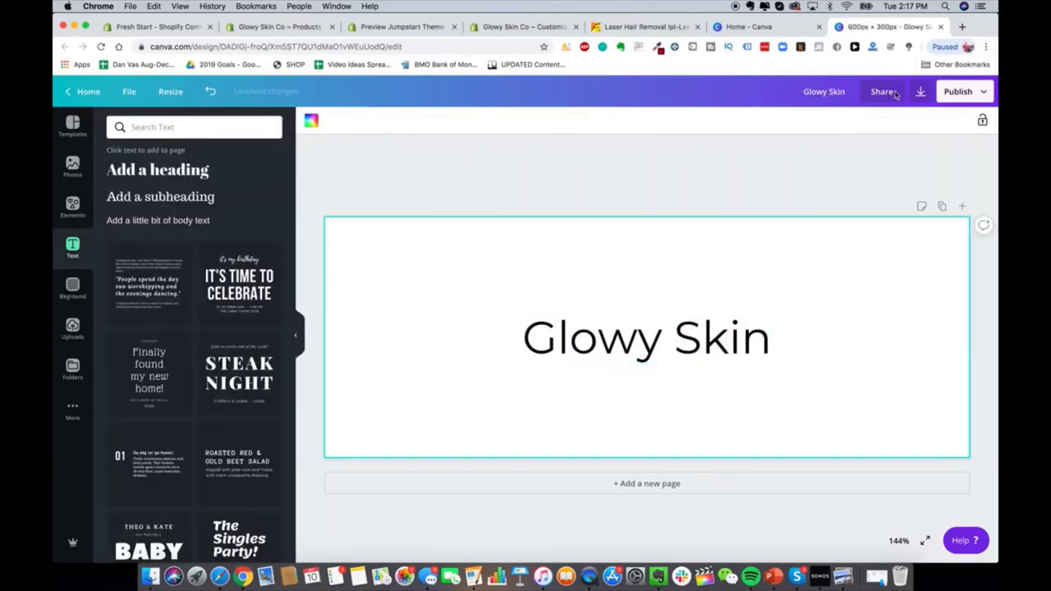
- Search the web for 'stars emoji' and copy the Sparkles emoji from Emojipedia
left_click(962, 26)
type("g")
key("BackSpace")
key("BackSpace")
type("stars emoji")
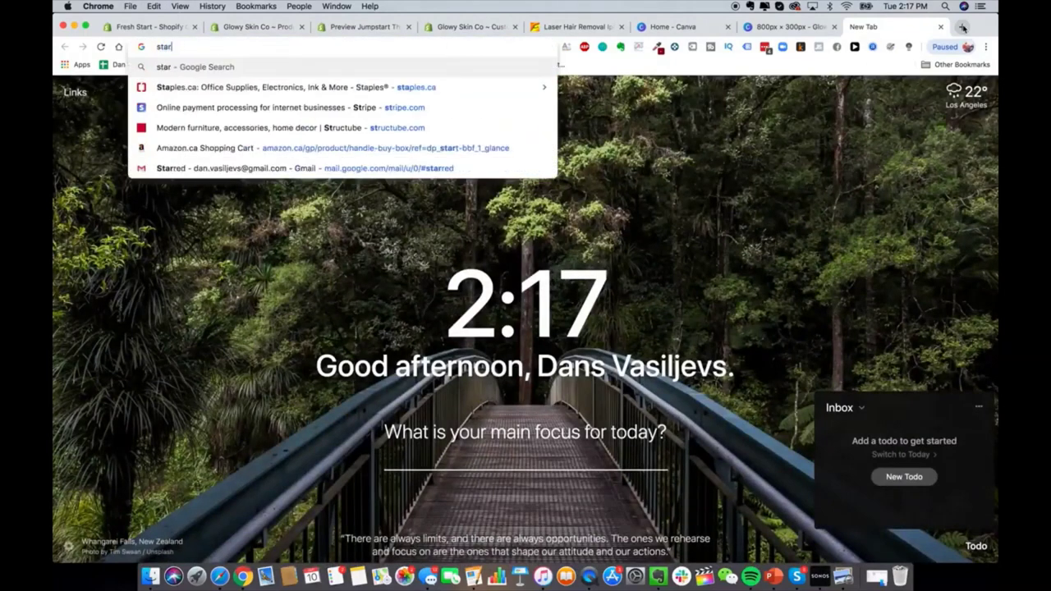
key("Return")
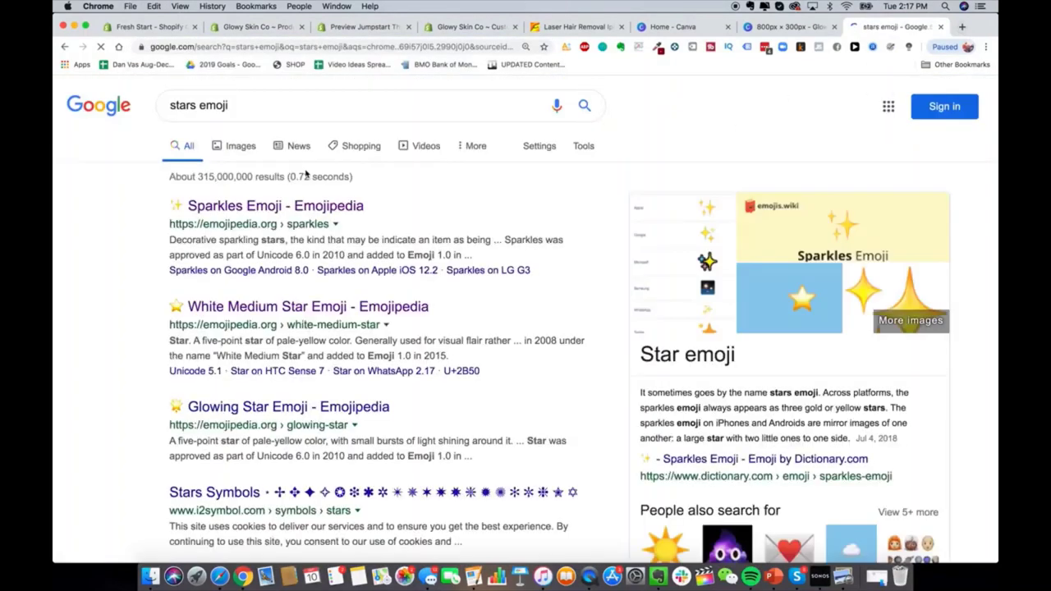
left_click(238, 207)
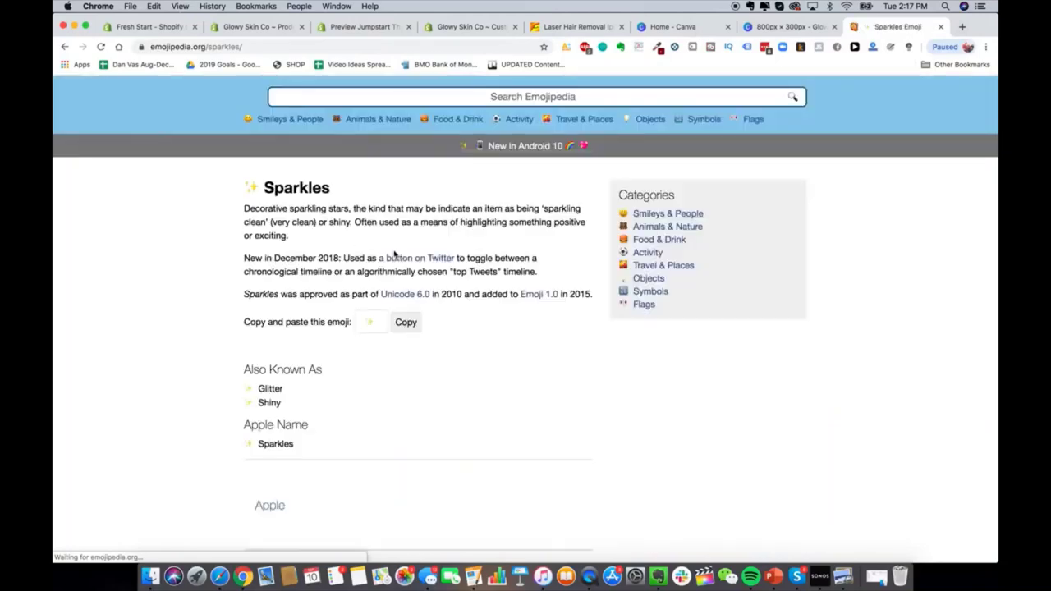
left_click(405, 322)
- Paste the sparkles emoji before 'Glowy Skin' and keep the heading centred
left_click(802, 29)
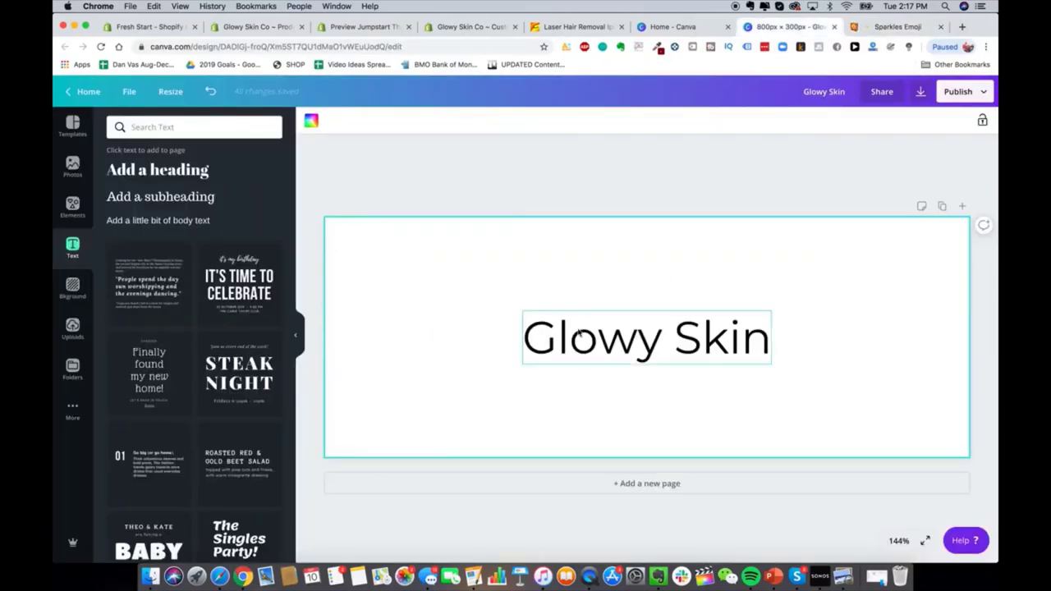
left_click(526, 328)
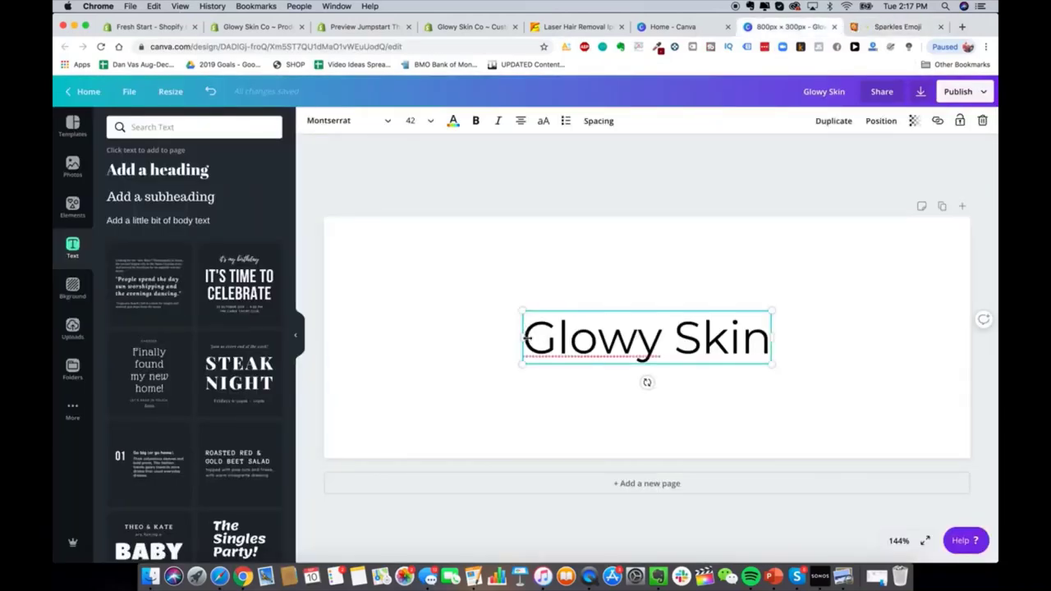
key("super+v")
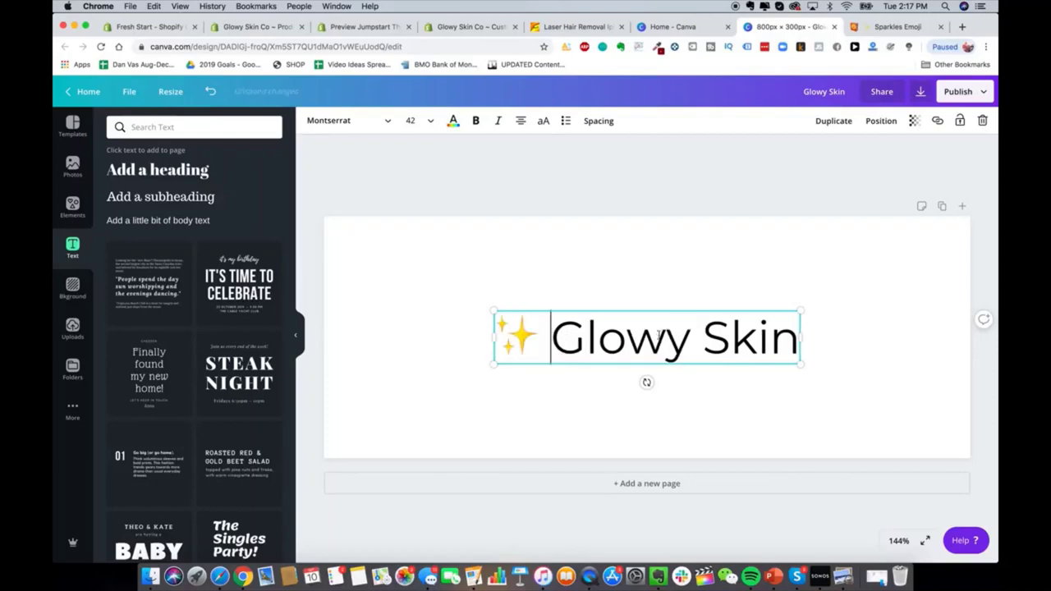
left_click(690, 382)
left_click_drag(696, 340, 699, 339)
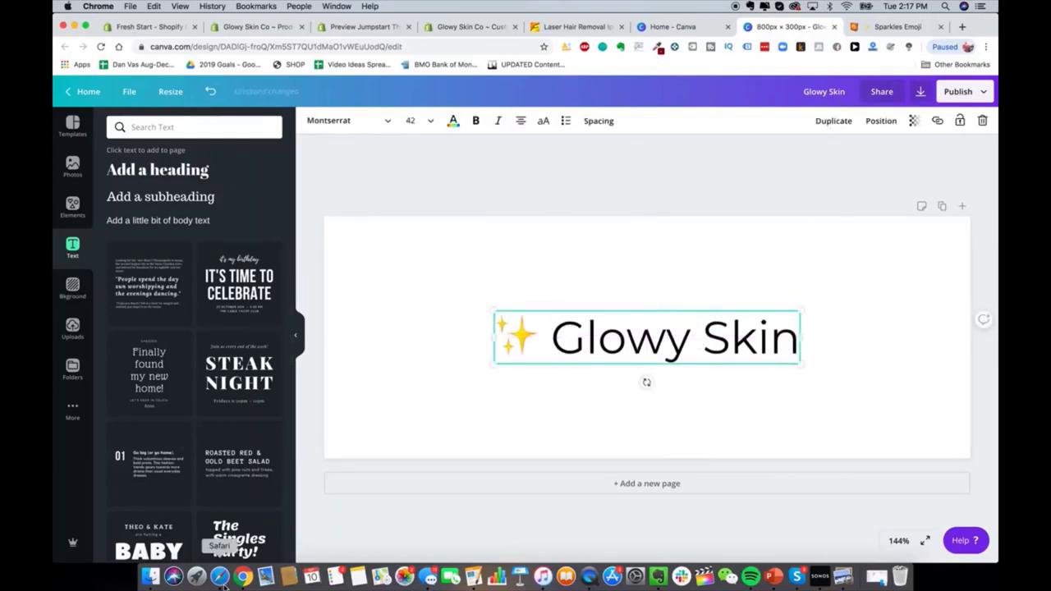
- Check the GS.png logo in the Google Drive Logo folder for reference
left_click(220, 576)
double_click(399, 155)
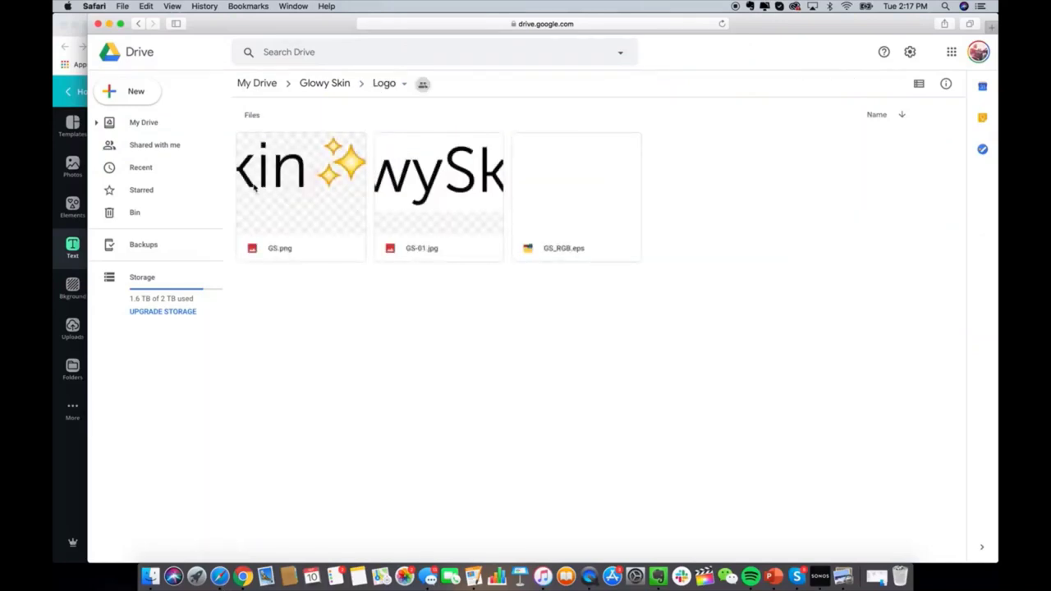
double_click(357, 246)
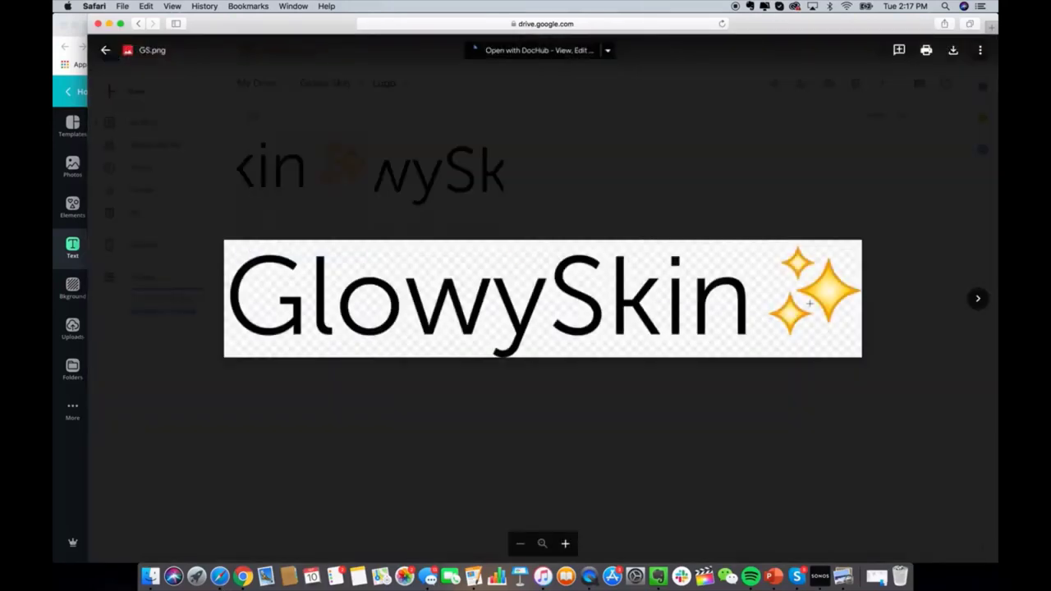
left_click(242, 576)
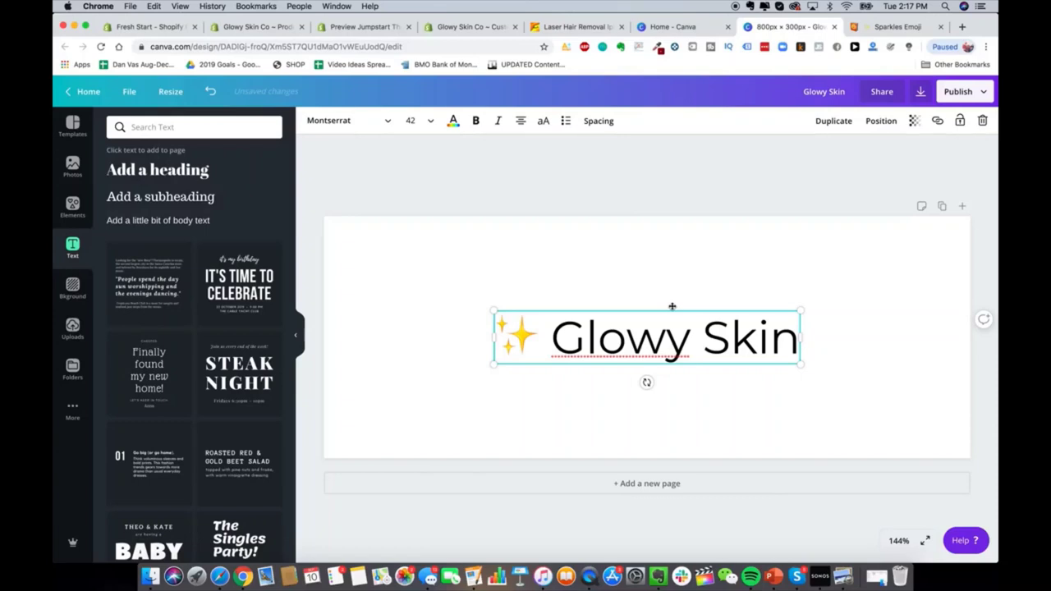
- Download the design as a PNG with a transparent background
left_click(713, 263)
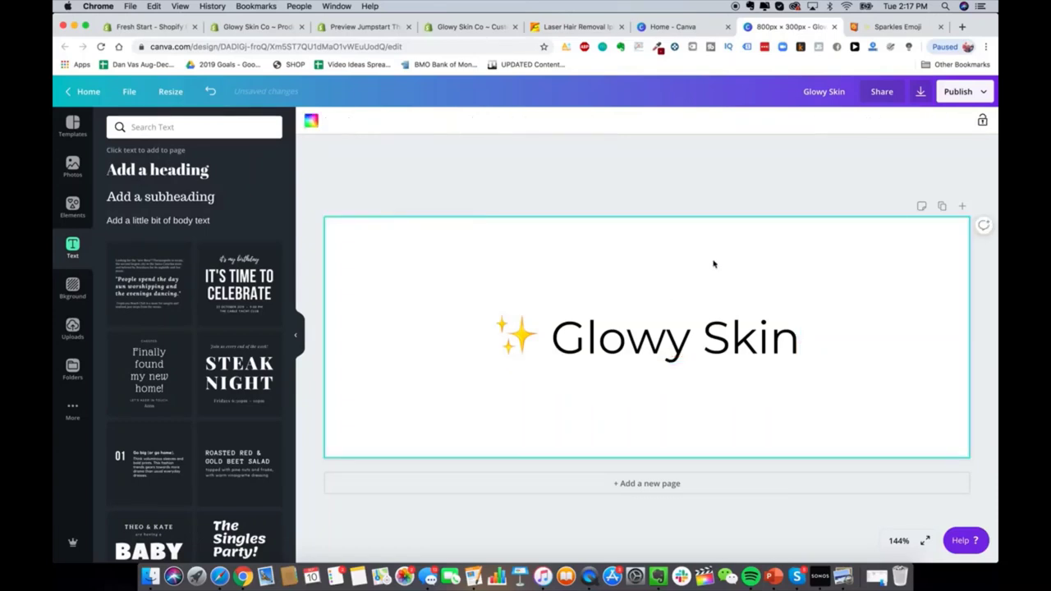
left_click(975, 95)
left_click(873, 154)
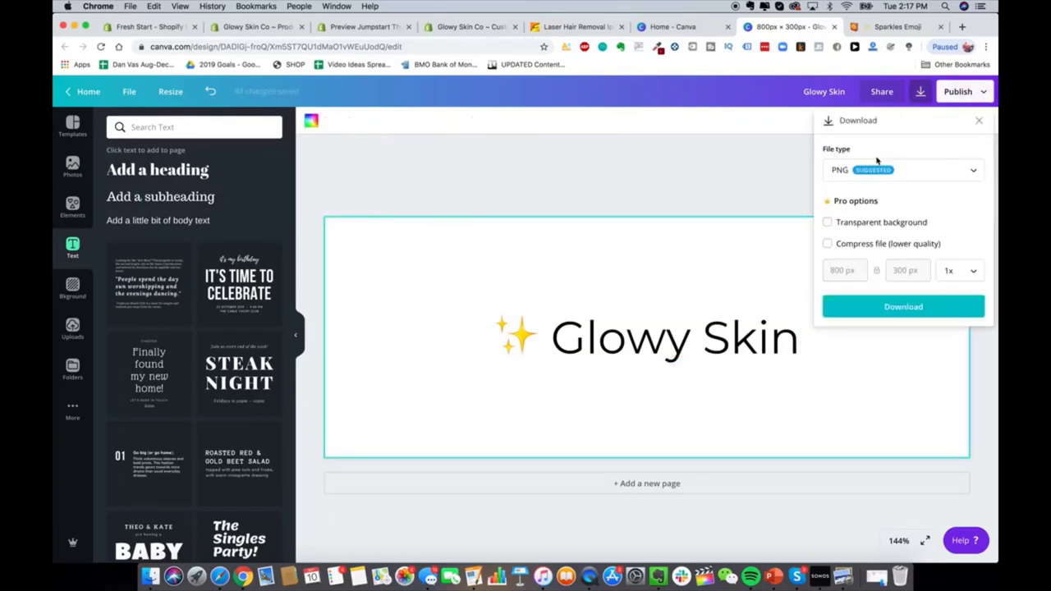
left_click(909, 169)
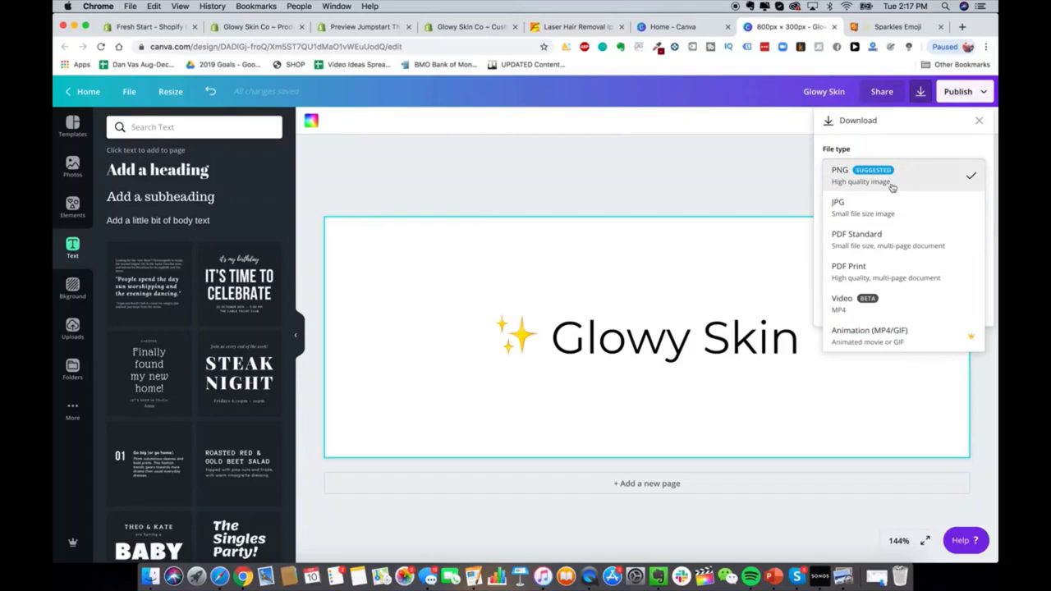
left_click(893, 182)
left_click(887, 218)
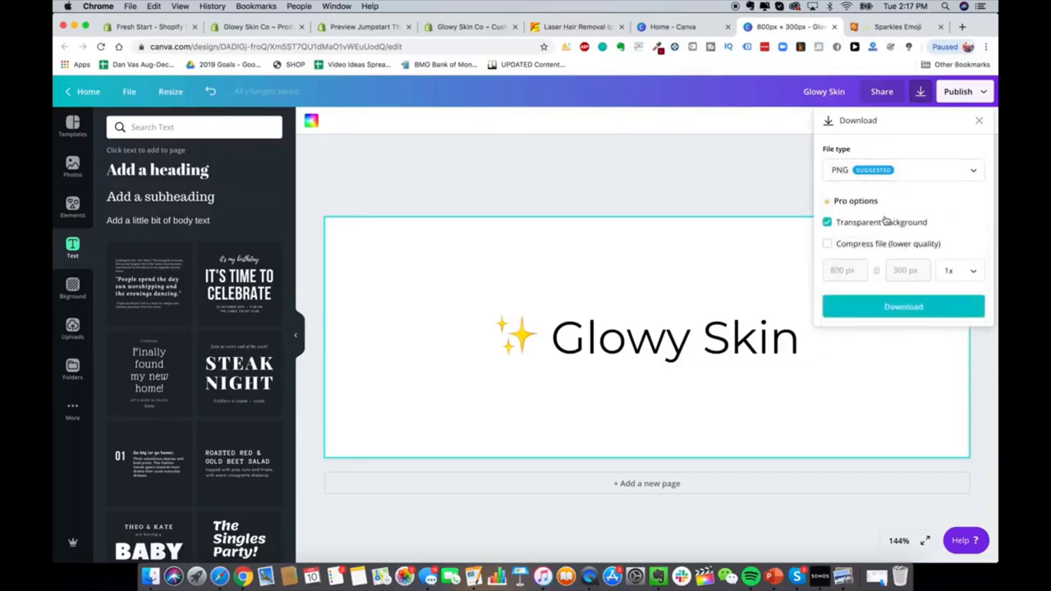
left_click(902, 306)
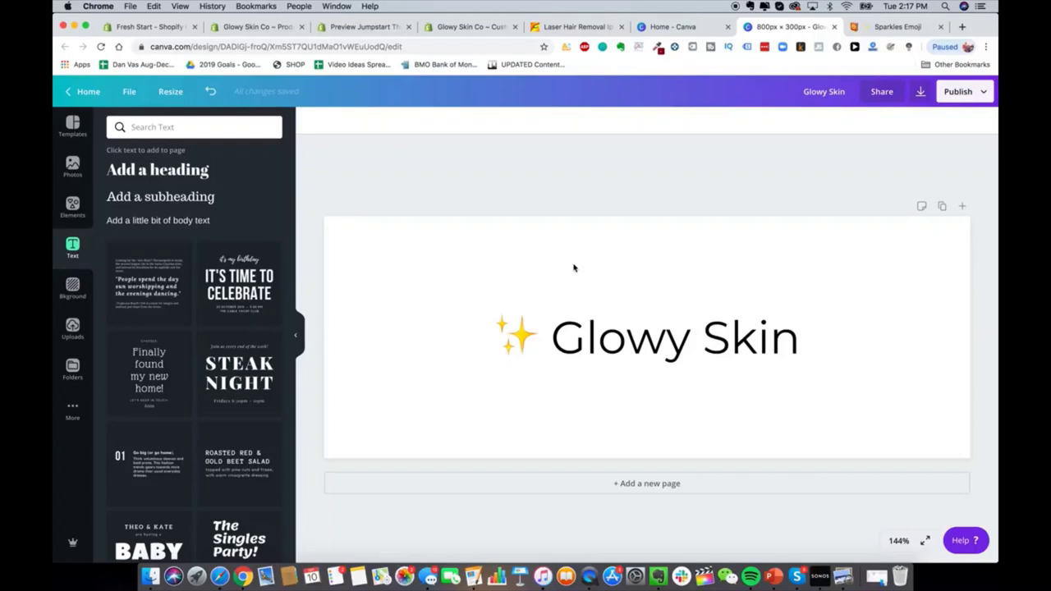
- Set the ✨ Glowy Skin heading in the League Gothic font
left_click(632, 337)
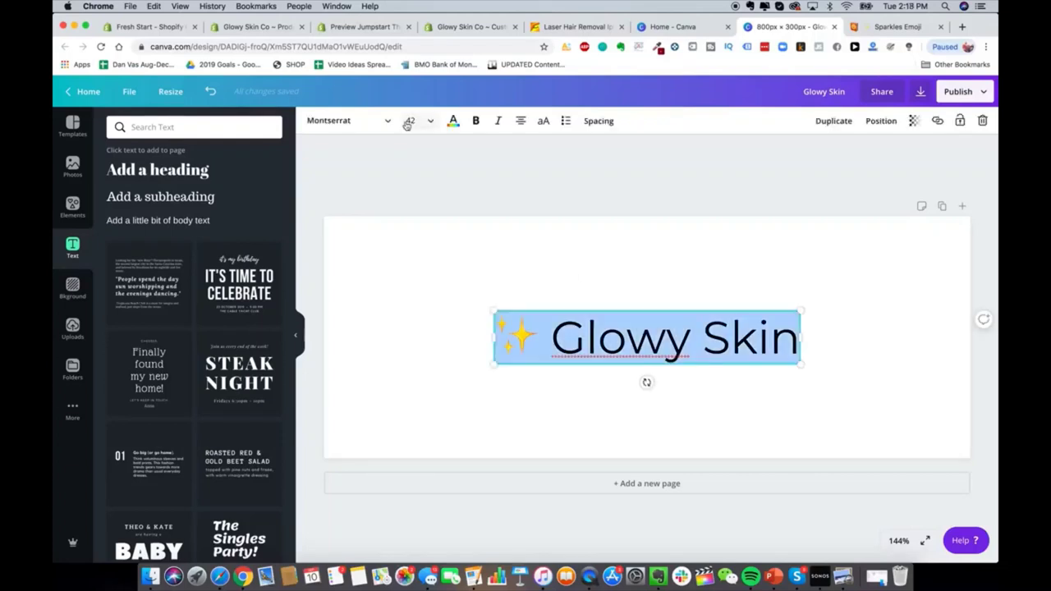
left_click(347, 120)
type("league gothic")
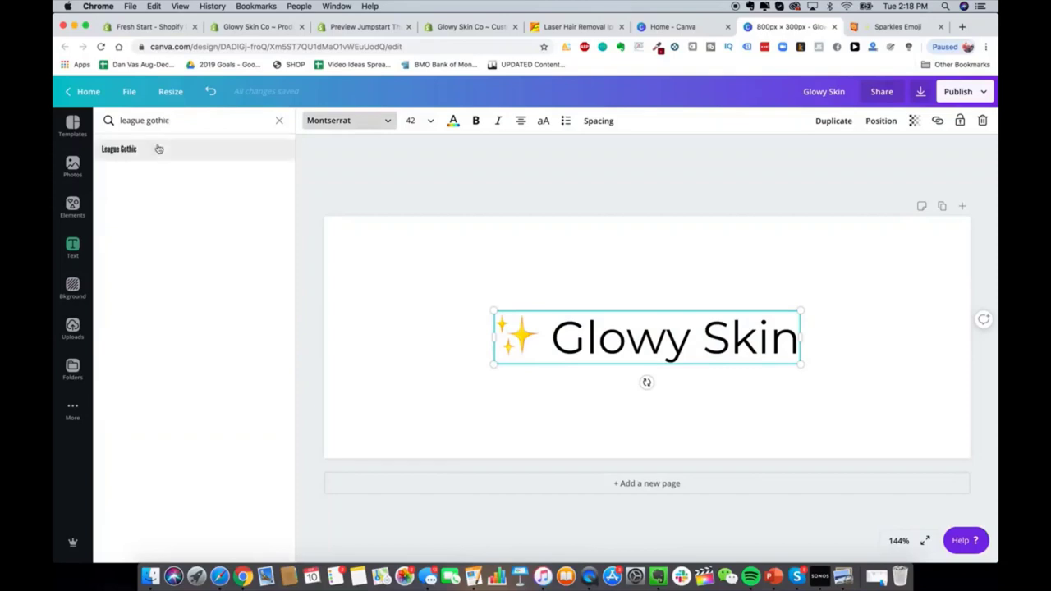
left_click(160, 149)
left_click(617, 331)
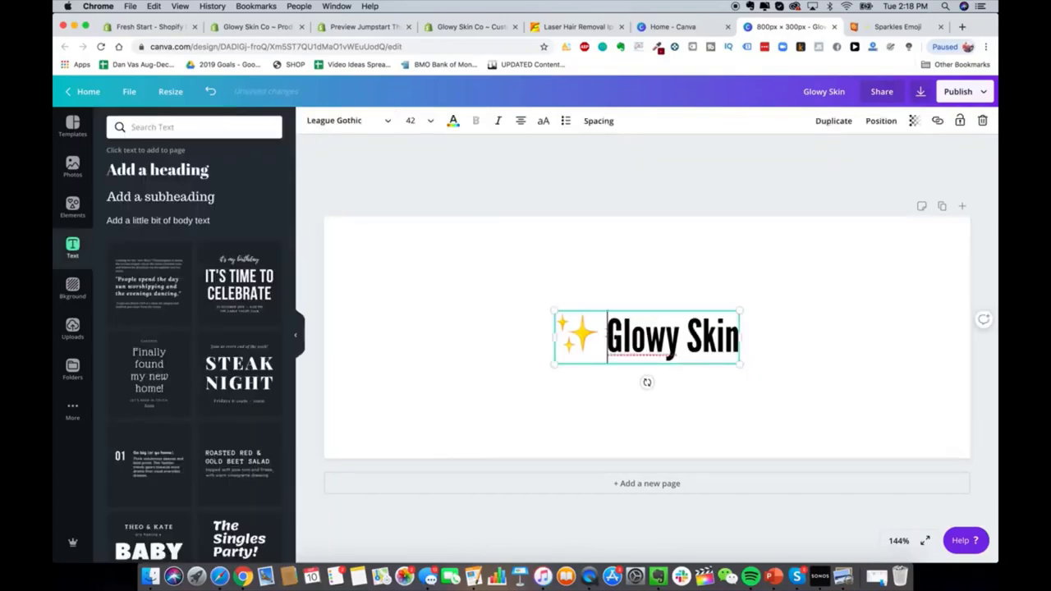
left_click_drag(607, 337, 735, 335)
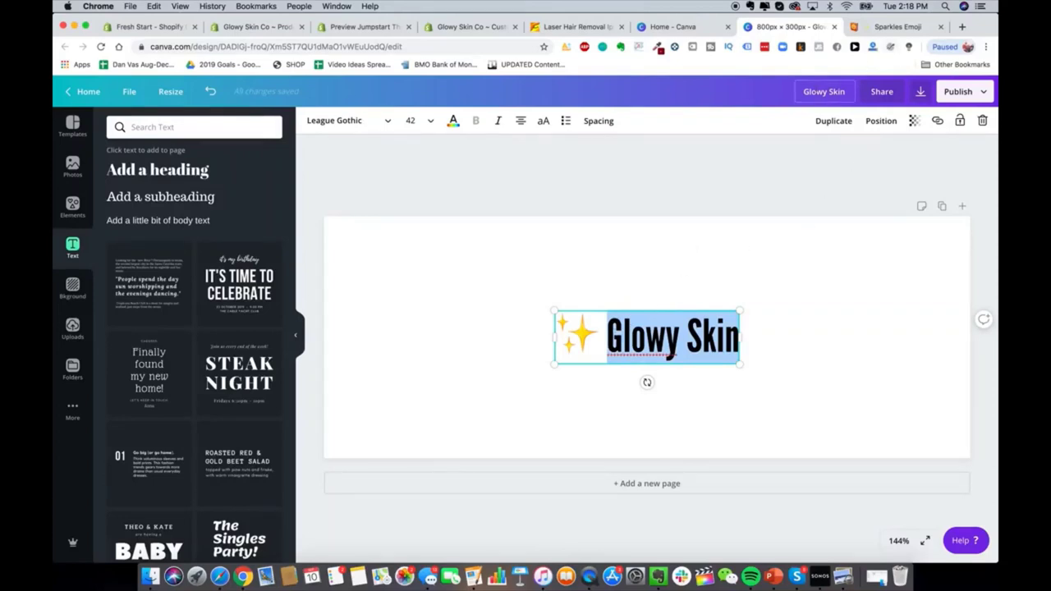
left_click(737, 227)
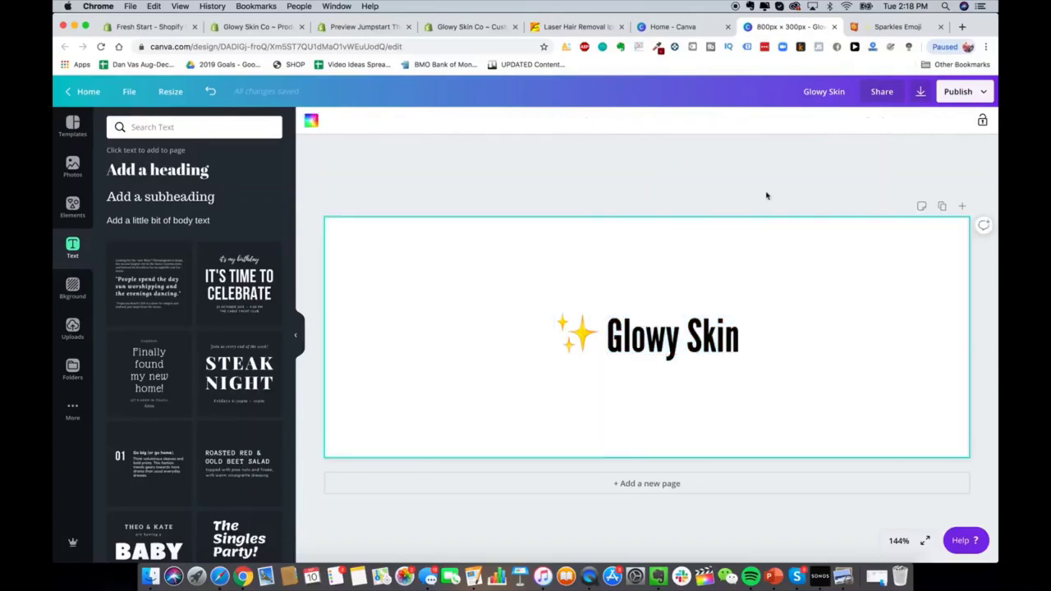
left_click(961, 27)
- Load Fiverr and Upwork in separate tabs, then start a service search on Fiverr
type("five")
key("Return")
left_click(961, 27)
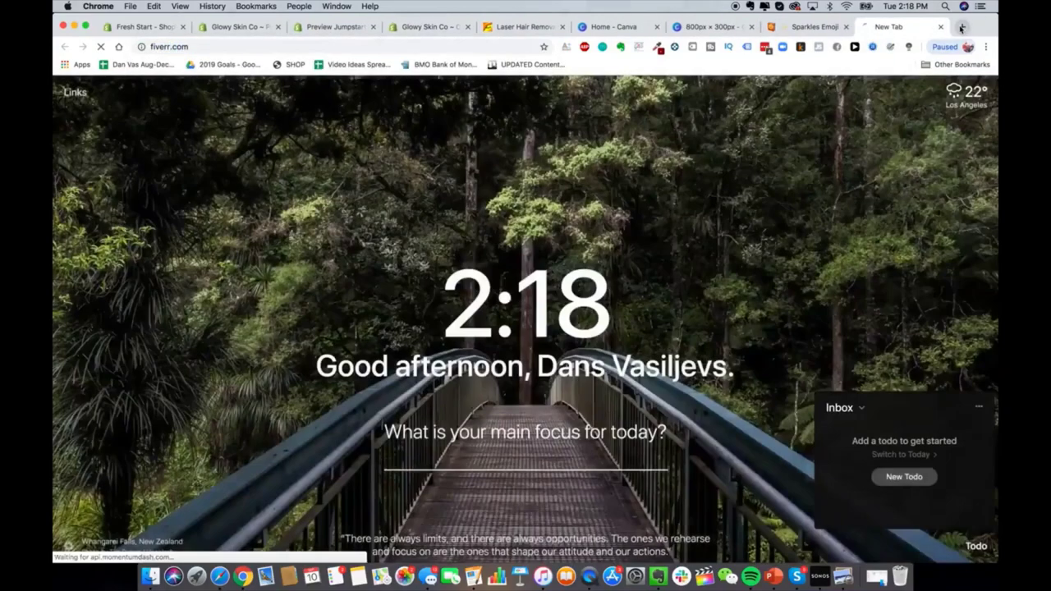
type("up")
key("Return")
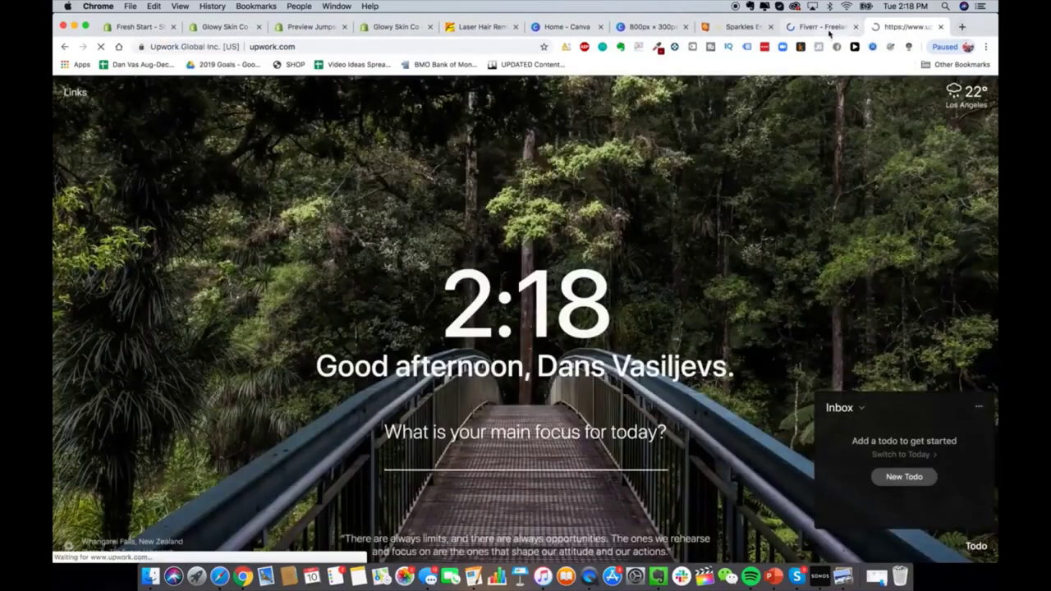
left_click(825, 27)
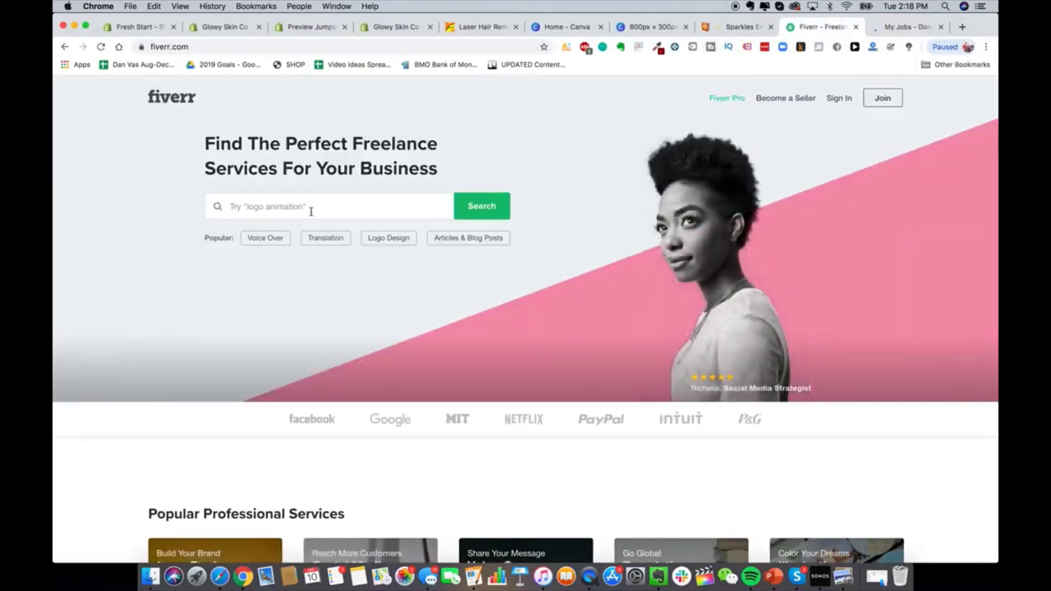
left_click(268, 209)
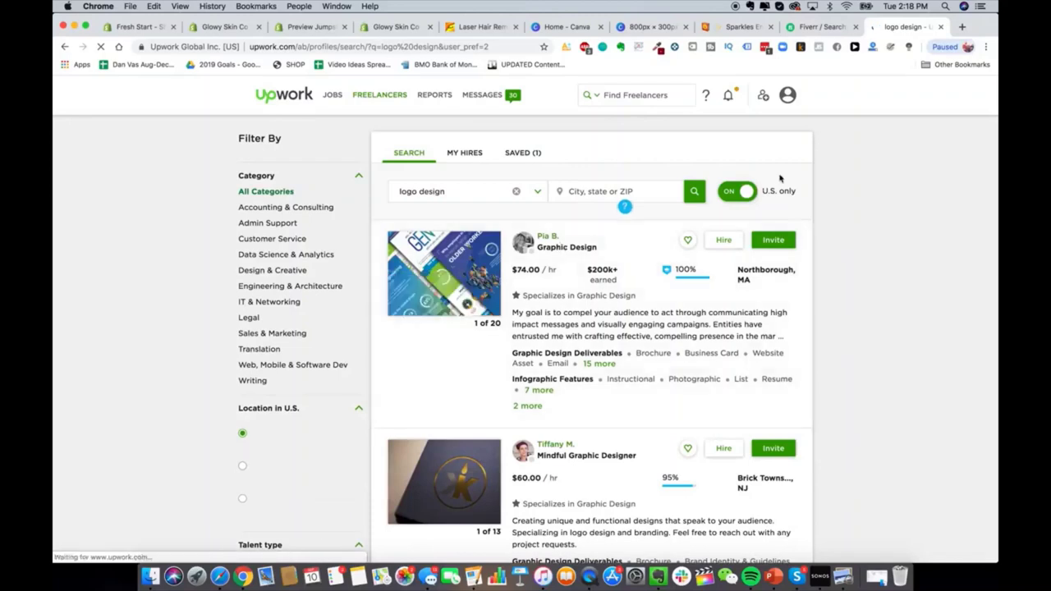
- Turn off the U.S.-only filter and review the hourly rate options
left_click(737, 191)
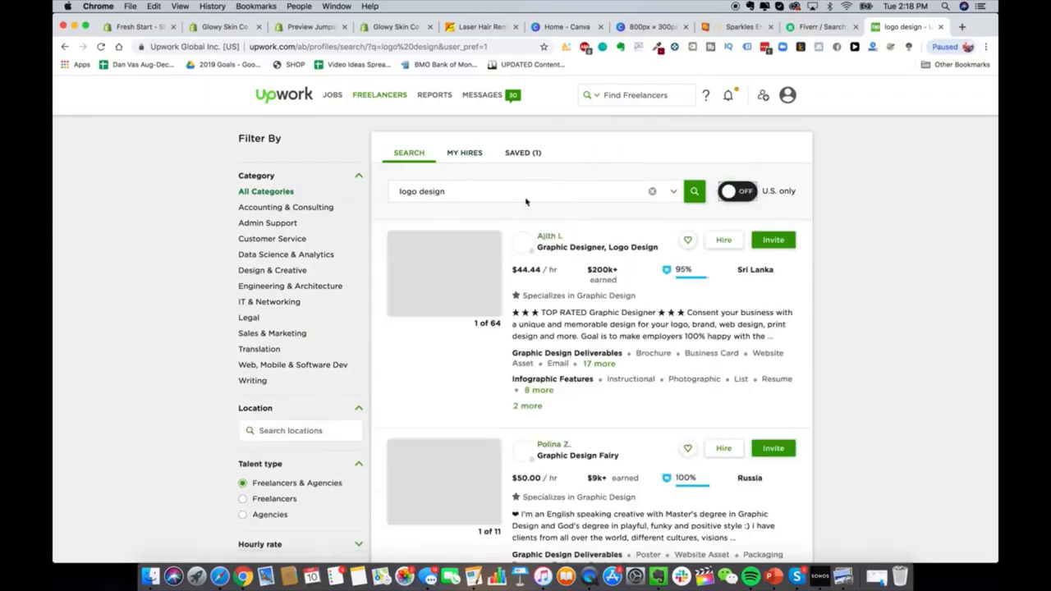
scroll(284, 356, "down", 5)
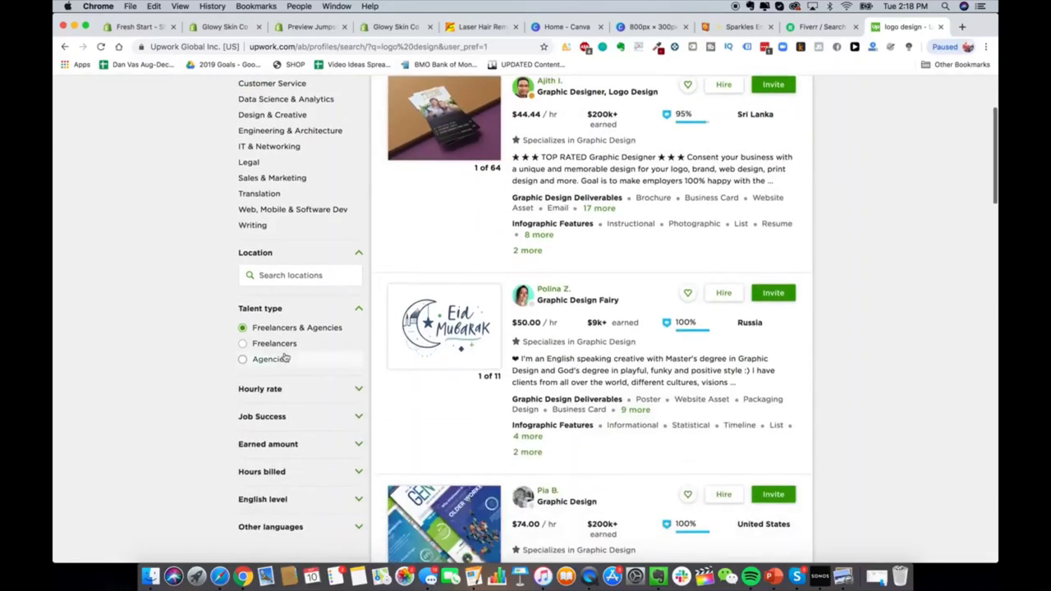
scroll(284, 359, "up", 5)
scroll(263, 287, "down", 7)
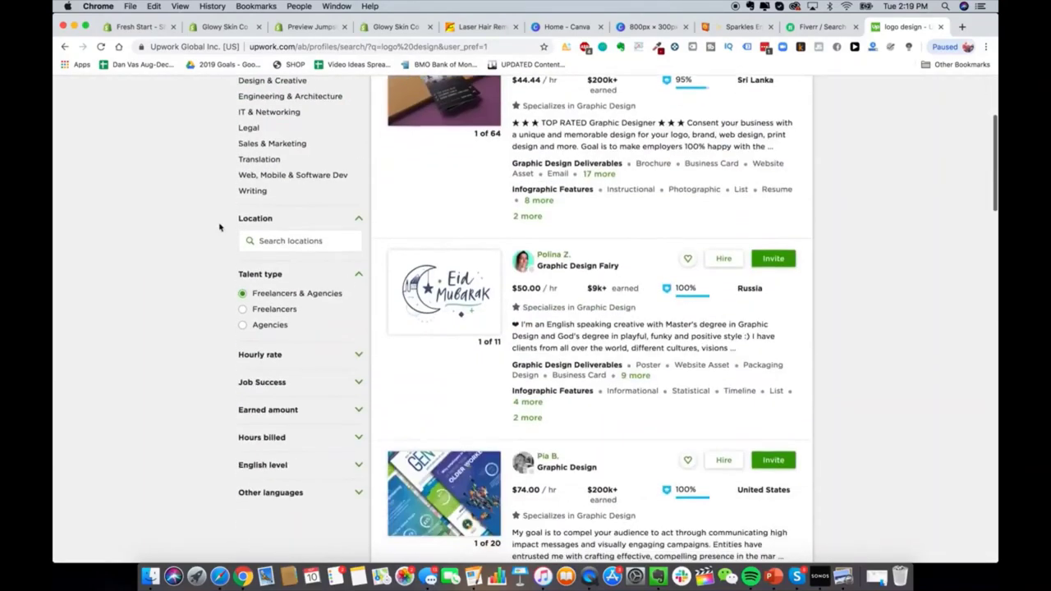
scroll(262, 287, "up", 1)
scroll(263, 287, "up", 3)
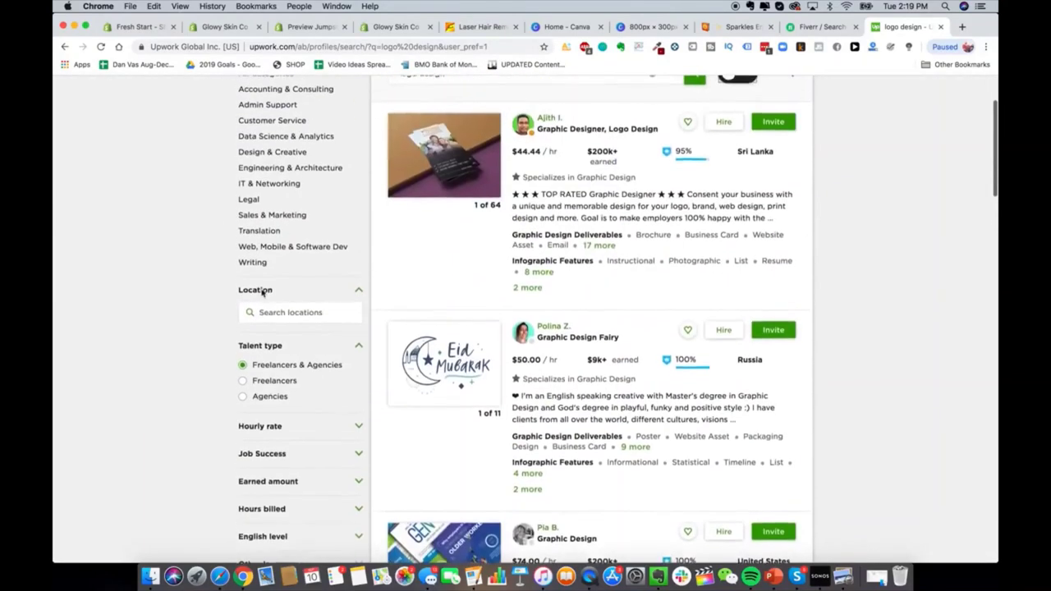
scroll(262, 287, "down", 2)
left_click(349, 322)
scroll(348, 326, "down", 1)
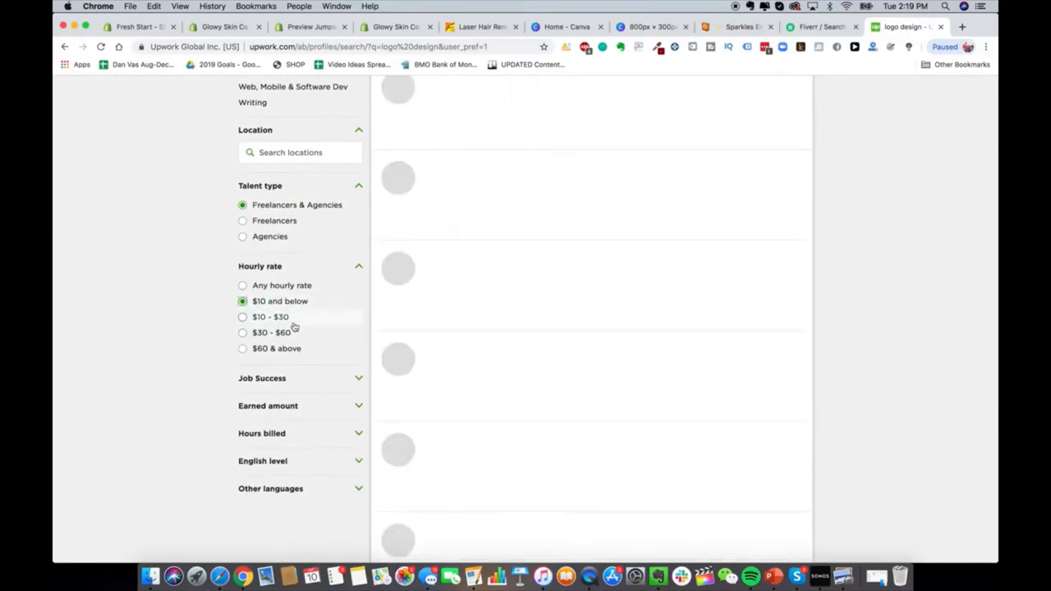
scroll(293, 326, "down", 1)
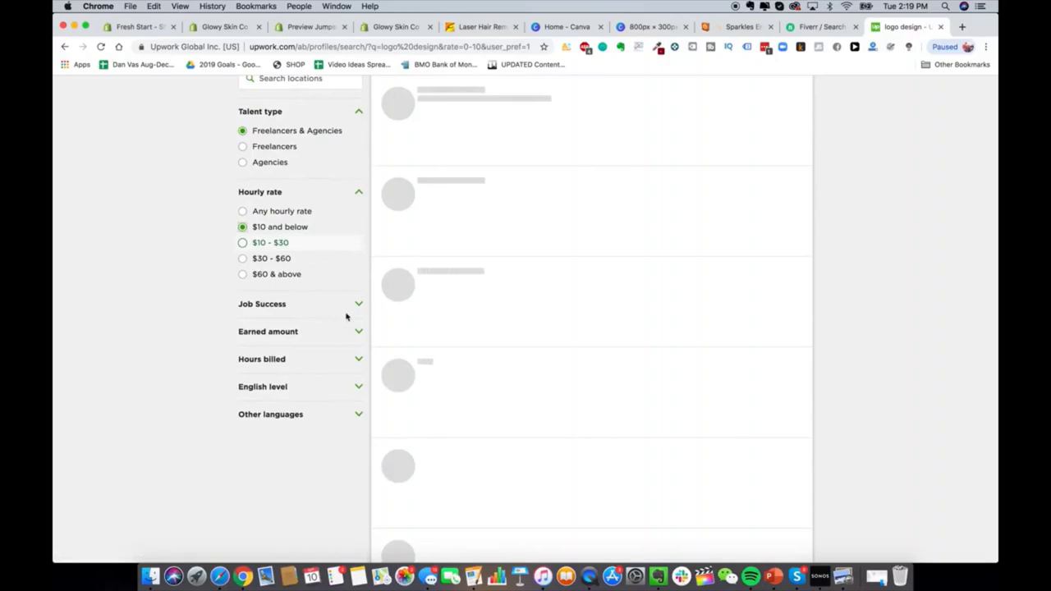
- Filter for 90% & up job success, $10k+ earned and 1,000+ hours billed
left_click(342, 307)
scroll(342, 310, "down", 2)
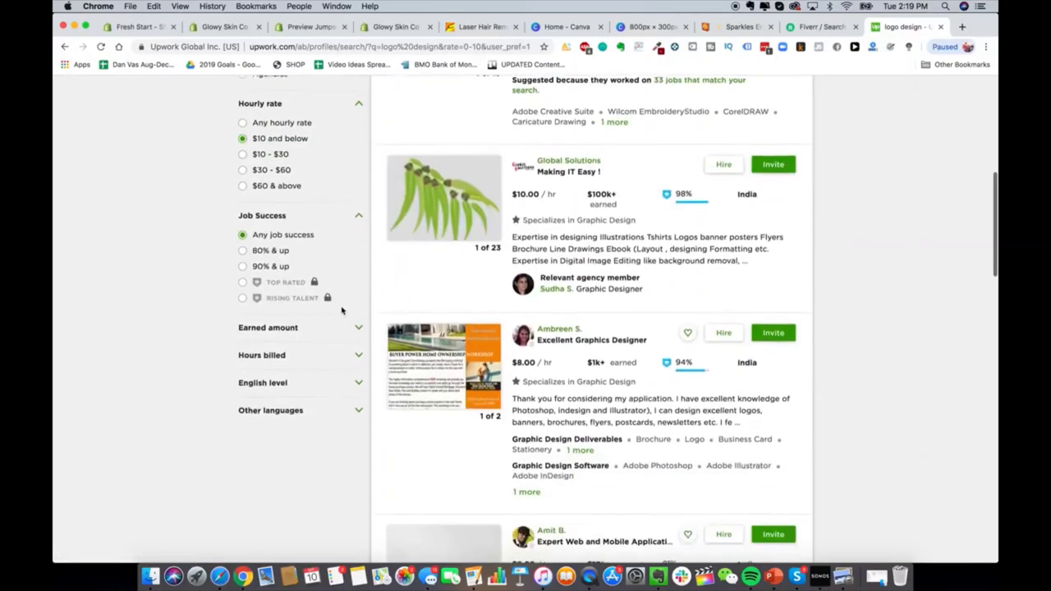
left_click(271, 252)
scroll(298, 317, "down", 1)
left_click(294, 303)
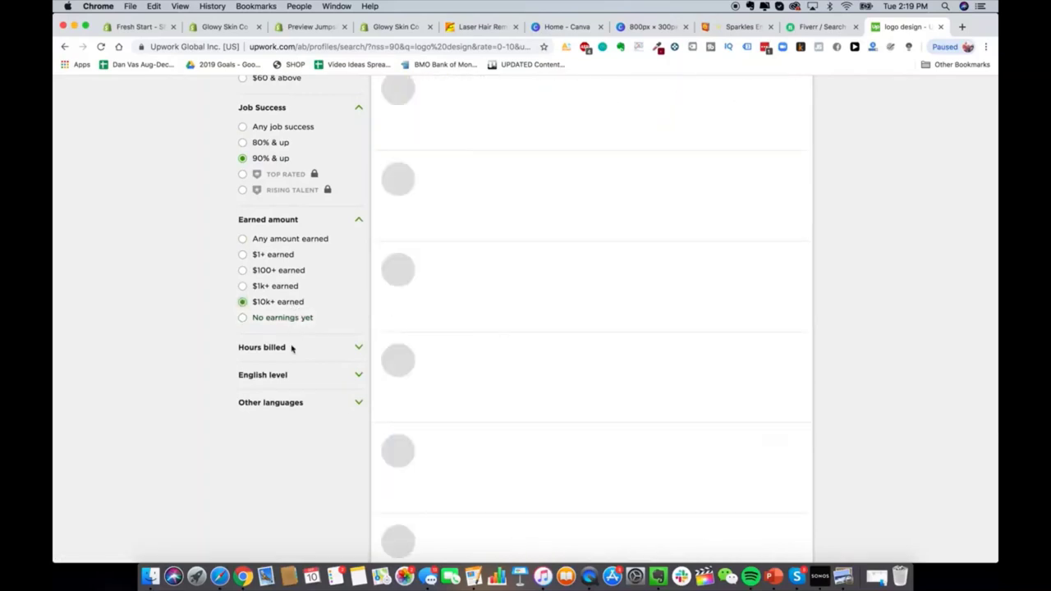
left_click(291, 348)
left_click(281, 400)
left_click(284, 414)
- Scroll through the filtered logo design freelancer results
scroll(282, 420, "down", 1)
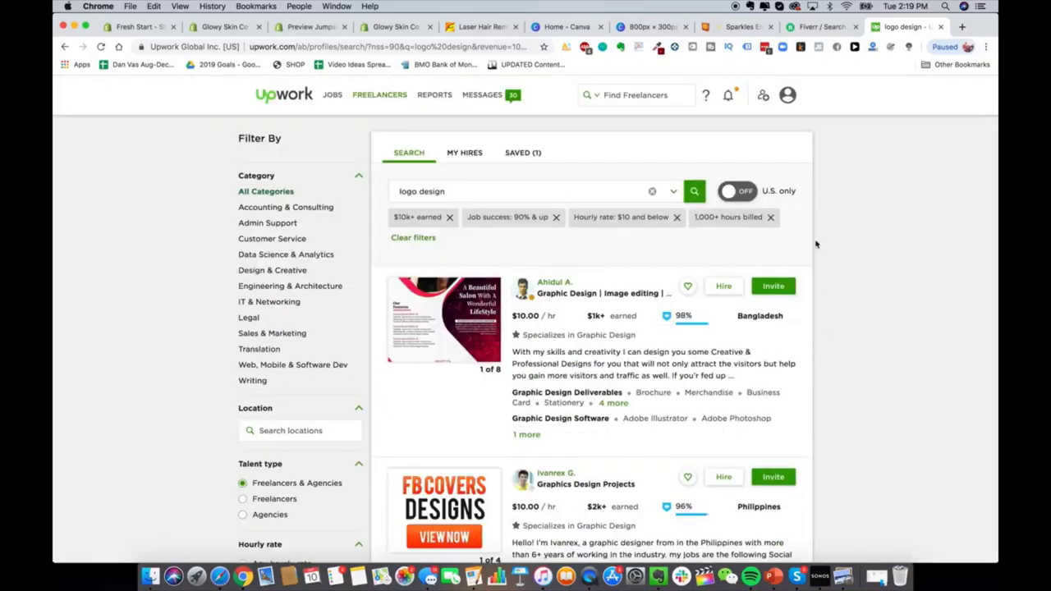
scroll(563, 399, "down", 5)
scroll(488, 227, "up", 2)
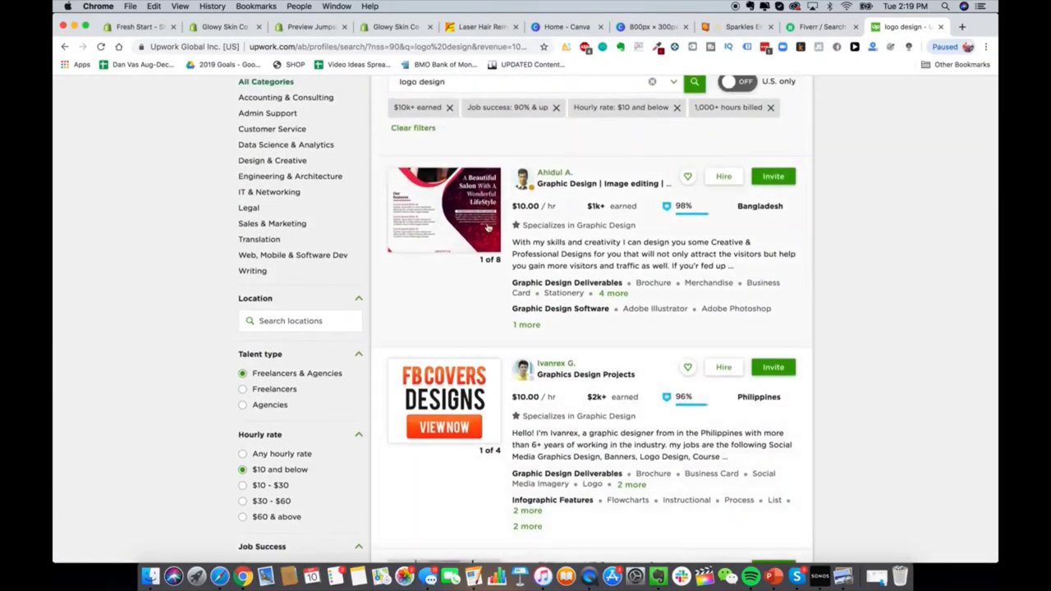
scroll(487, 227, "down", 7)
scroll(645, 336, "down", 5)
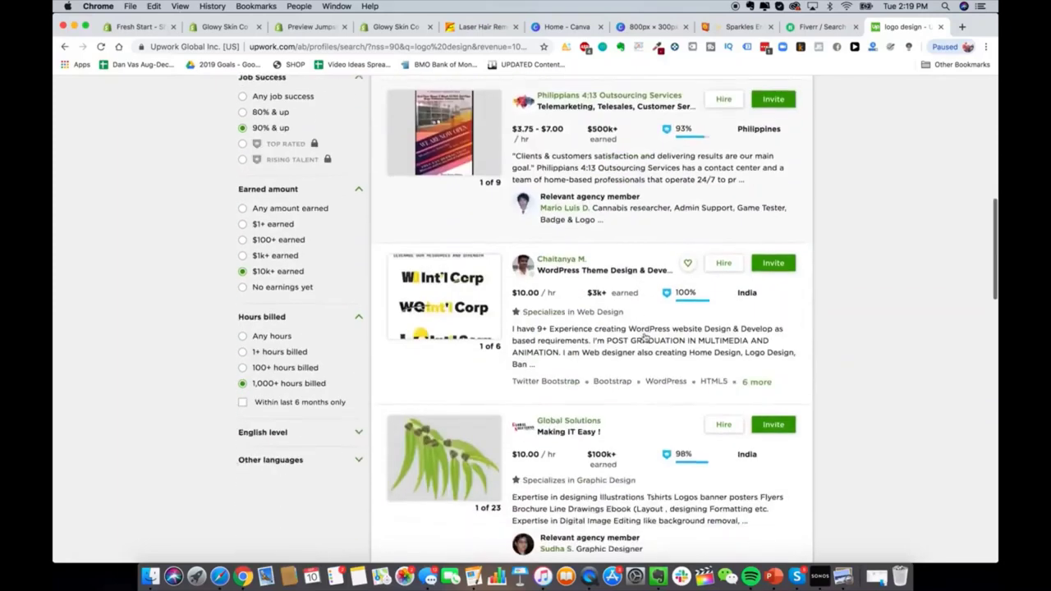
scroll(645, 336, "down", 6)
scroll(732, 366, "down", 5)
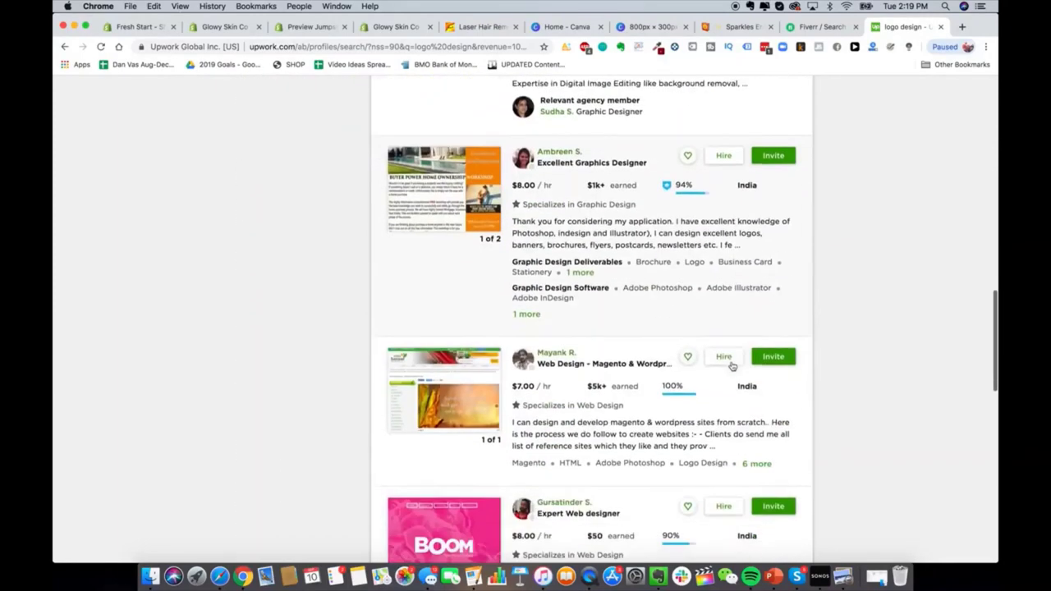
scroll(732, 366, "down", 5)
scroll(547, 369, "down", 2)
scroll(547, 366, "down", 3)
scroll(549, 366, "down", 7)
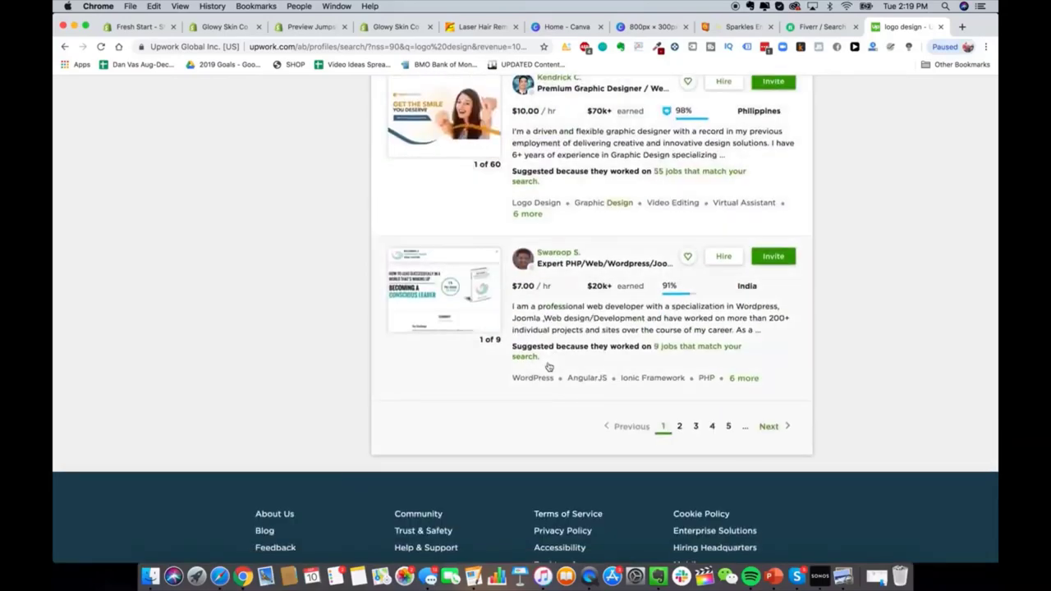
scroll(548, 367, "up", 15)
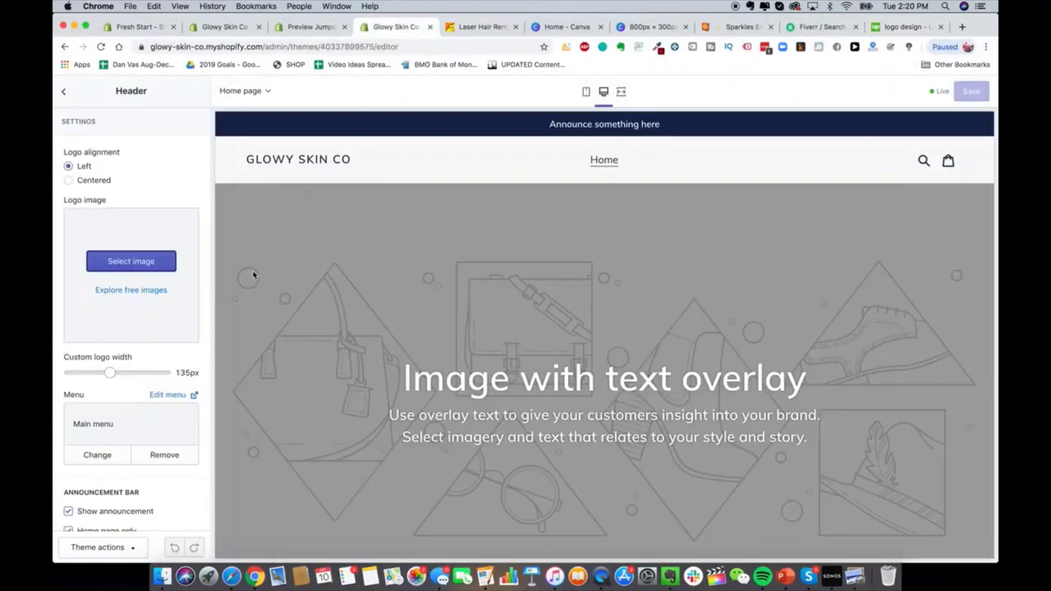
- Upload the first image from the Glowy Skin Product Pics folder as the header logo image
left_click(141, 262)
left_click(97, 174)
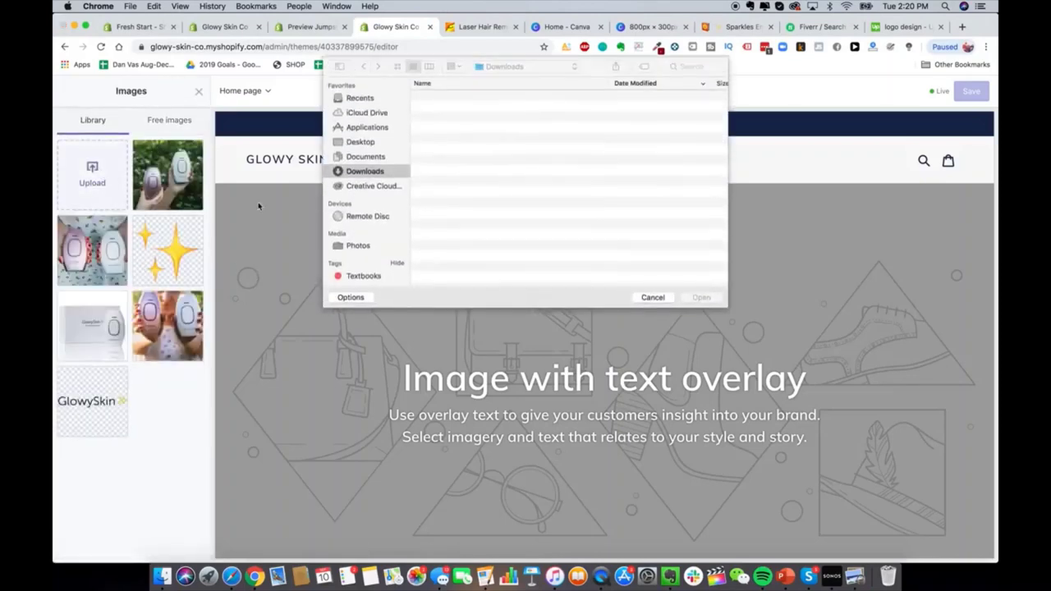
double_click(474, 97)
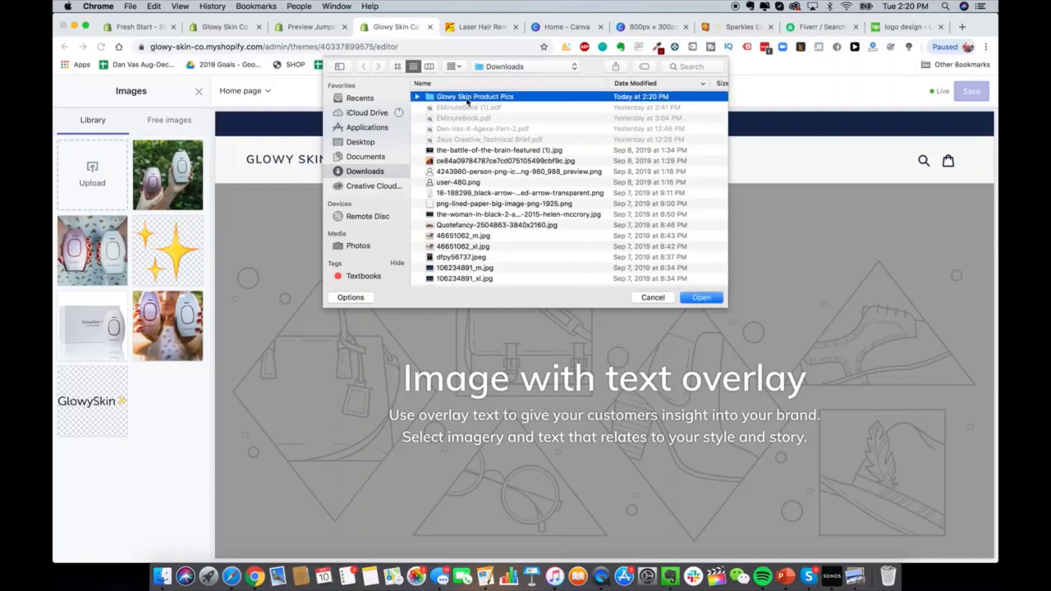
double_click(455, 99)
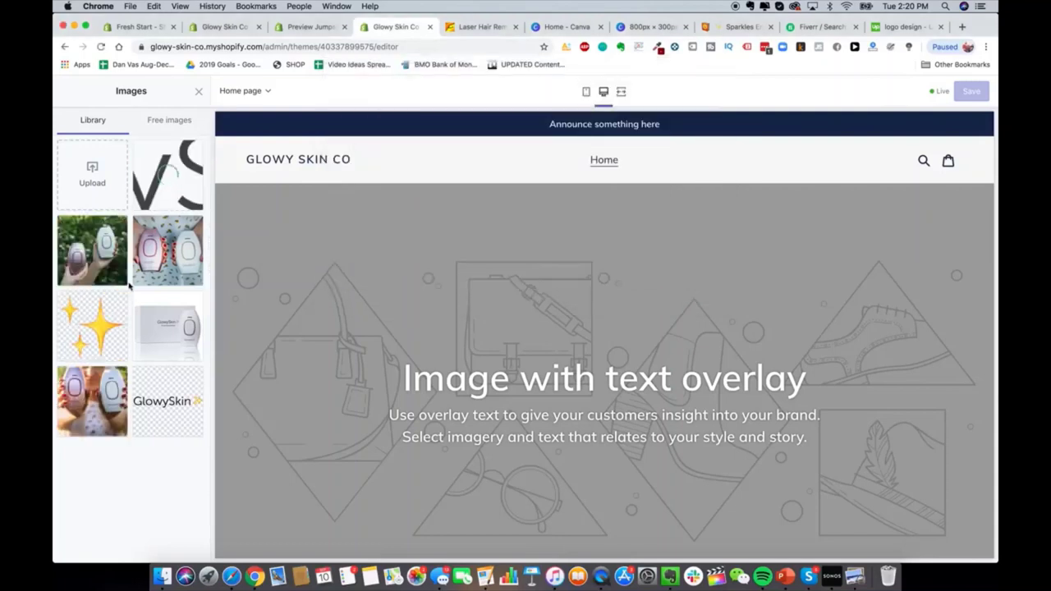
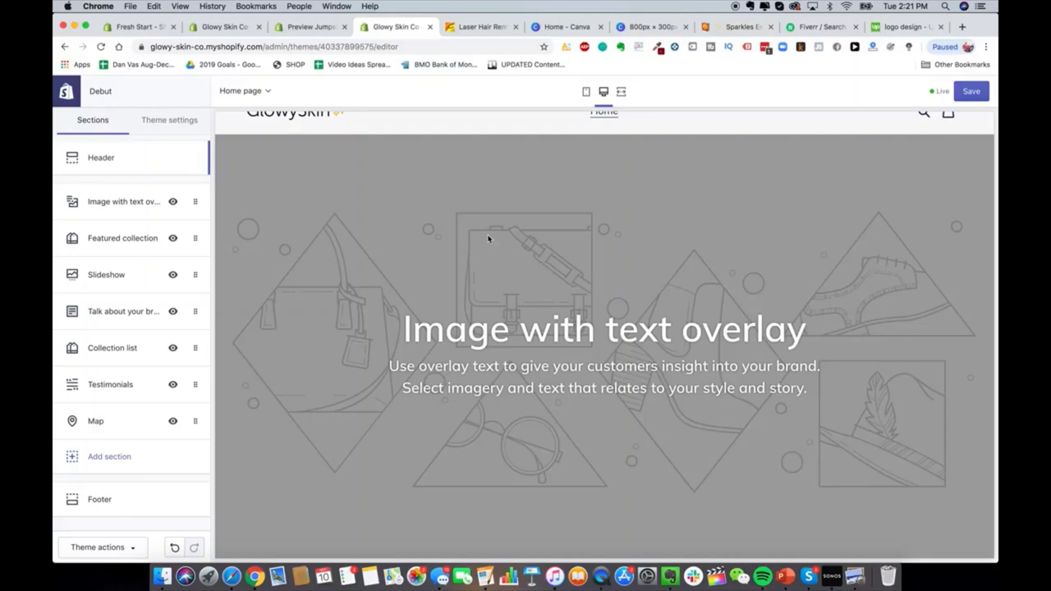
- Scroll the GlowySkin home page preview up to the header showing the logo
scroll(429, 271, "up", 3)
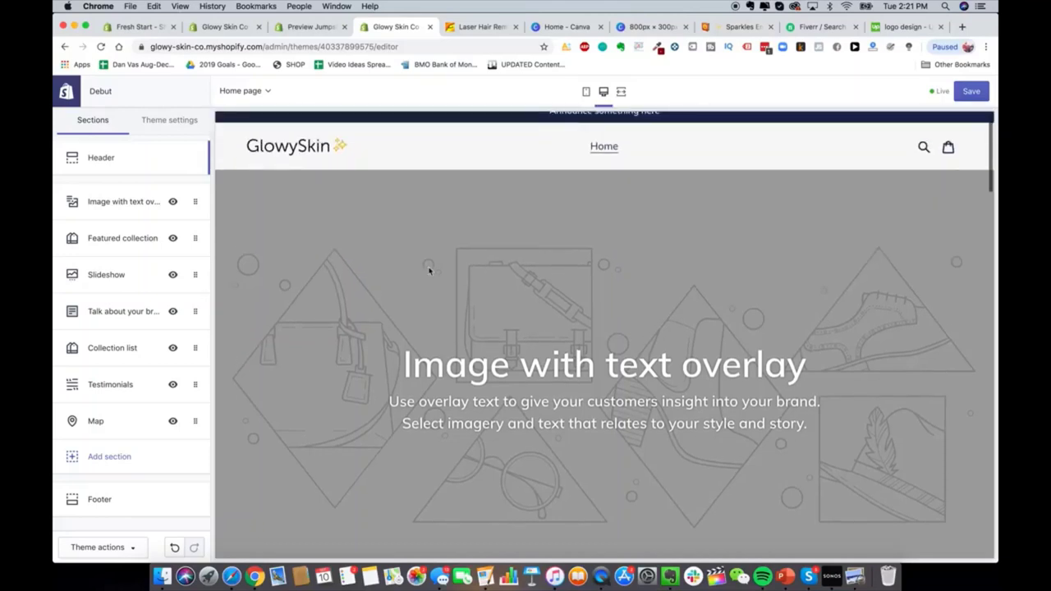
left_click(162, 577)
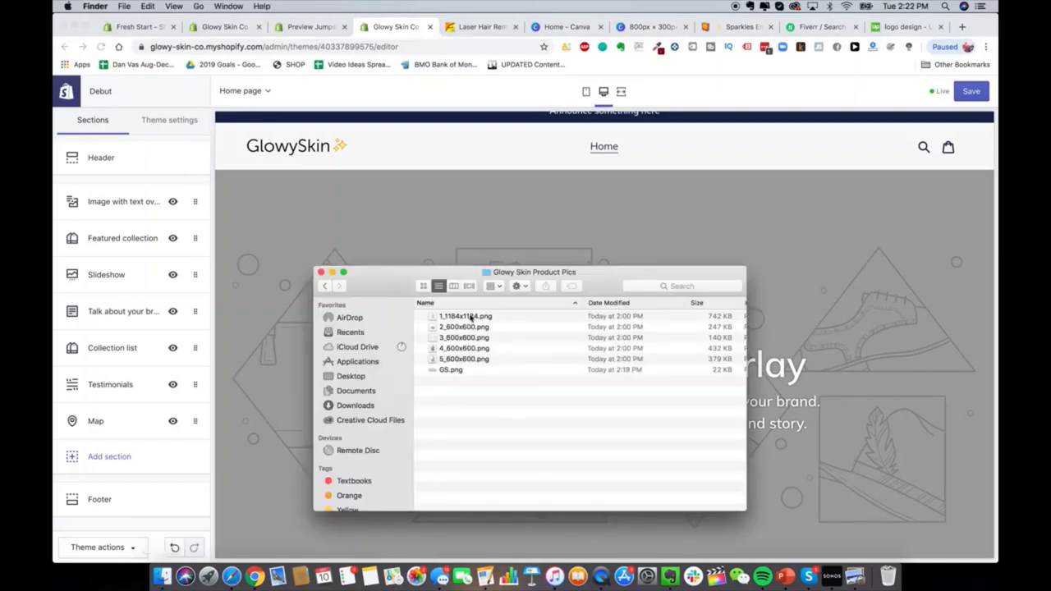
- Select the five numbered GlowySkin product images and preview them in Quick Look
left_click(469, 316)
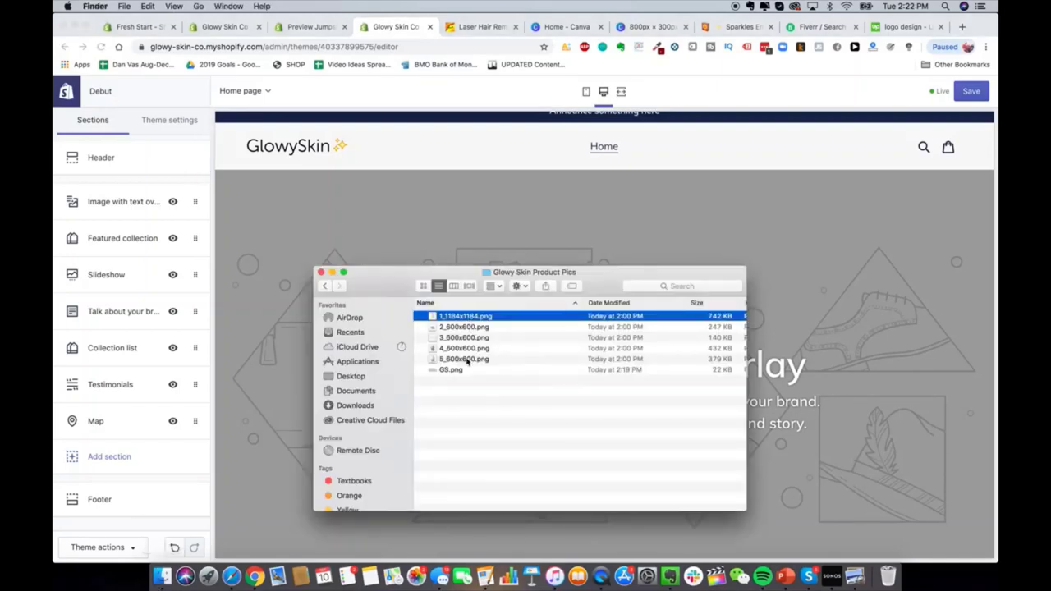
left_click(467, 359)
key("space")
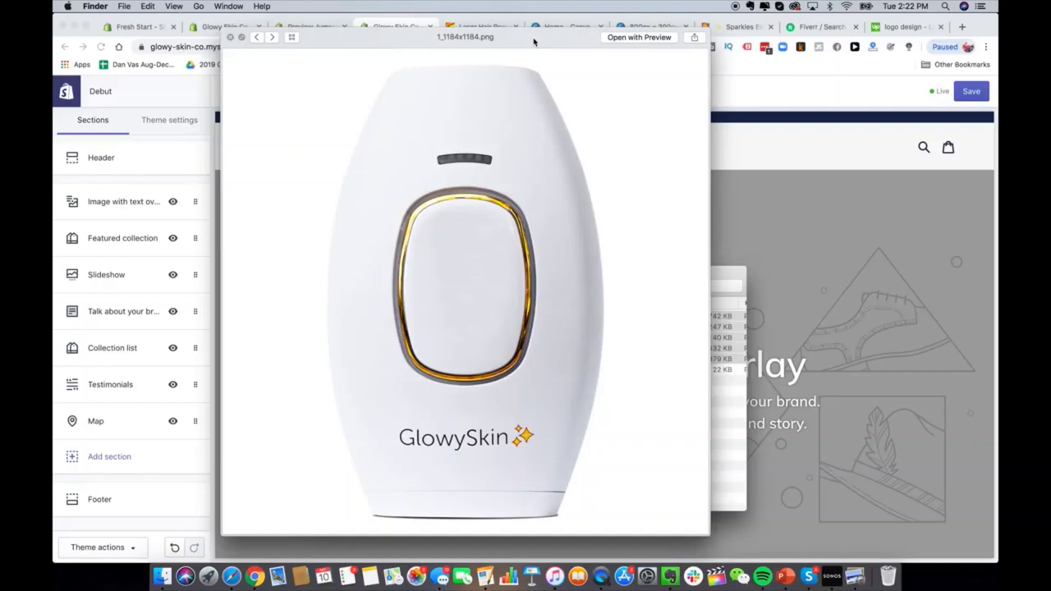
- Step through all five device images in Quick Look, then close the preview
left_click(272, 37)
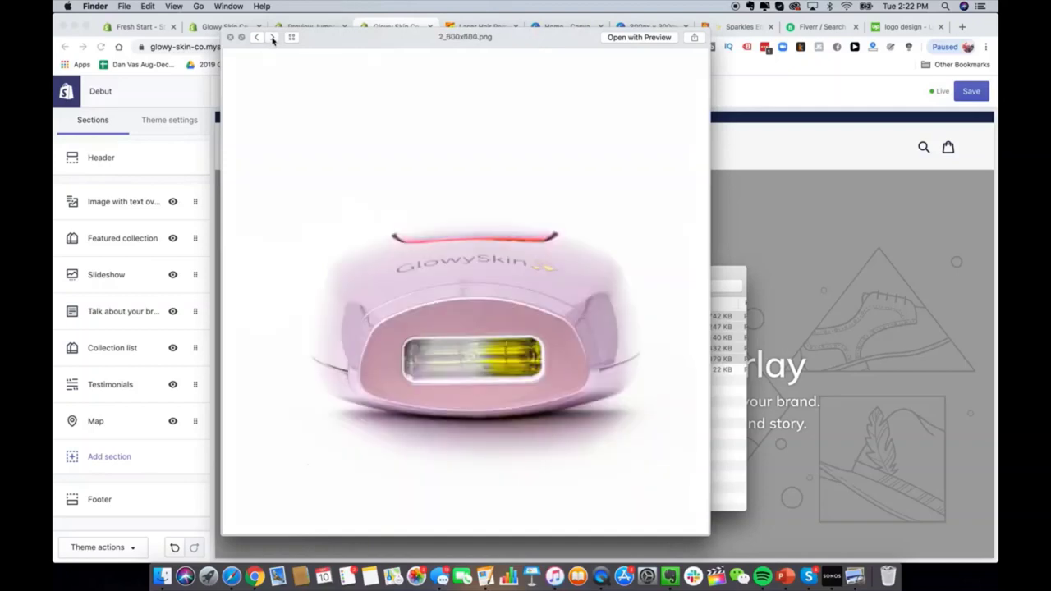
left_click(272, 37)
left_click(271, 37)
left_click(259, 39)
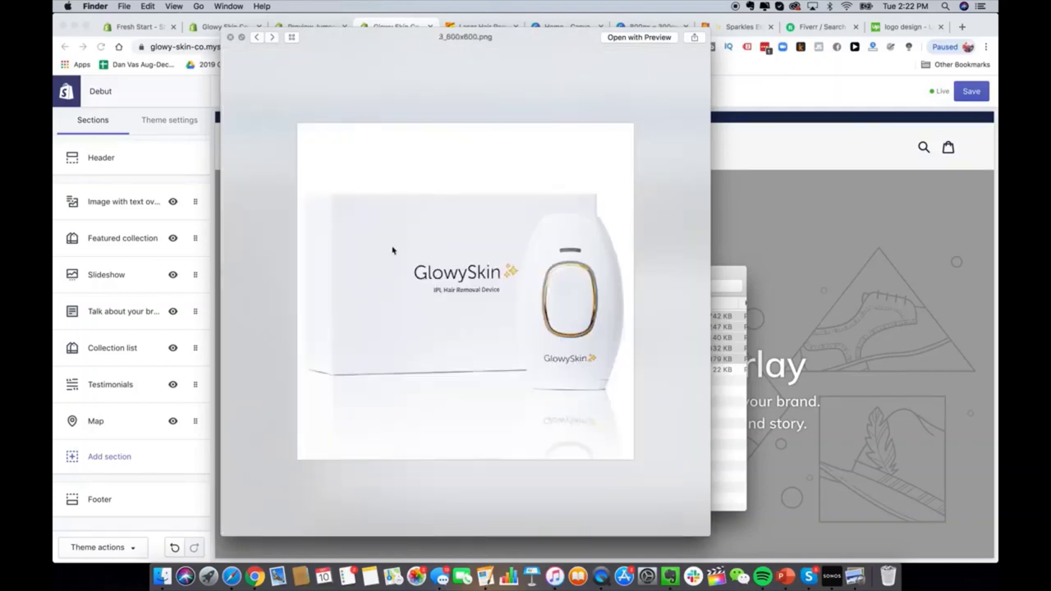
left_click(272, 38)
left_click(271, 38)
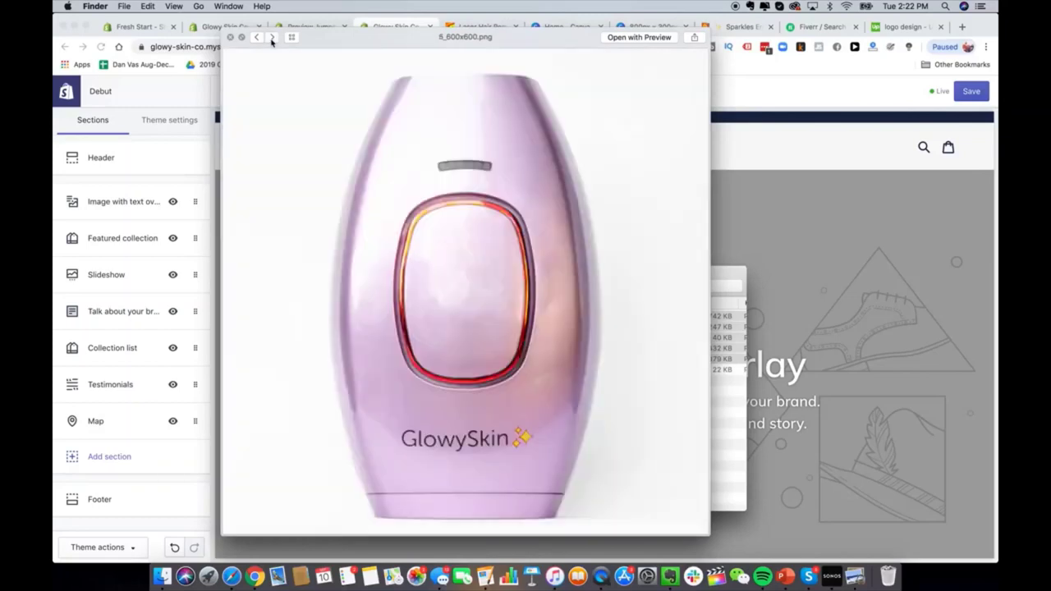
left_click(272, 37)
left_click(272, 38)
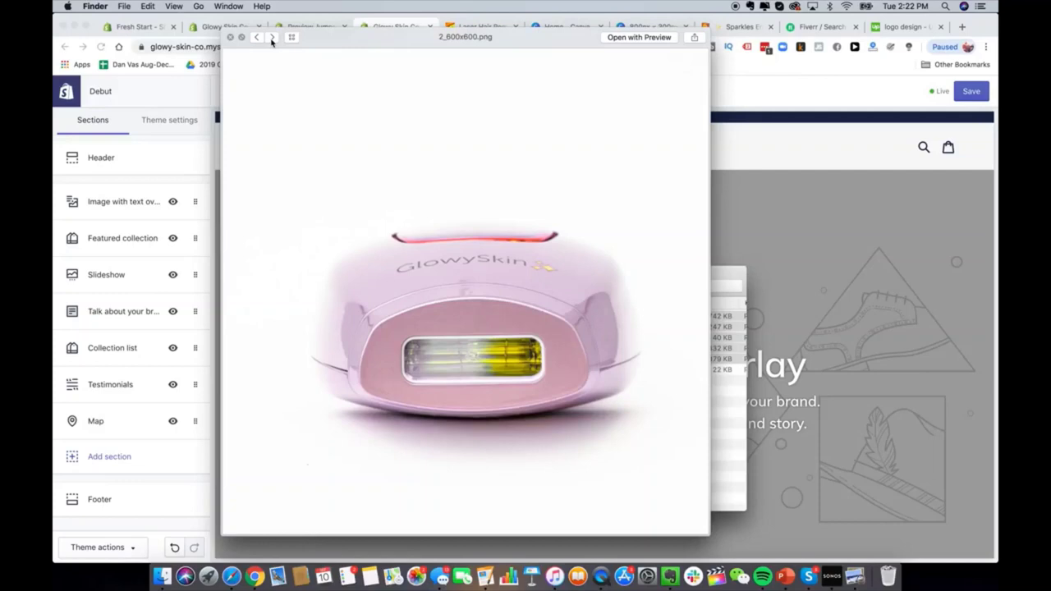
left_click(271, 37)
left_click(272, 38)
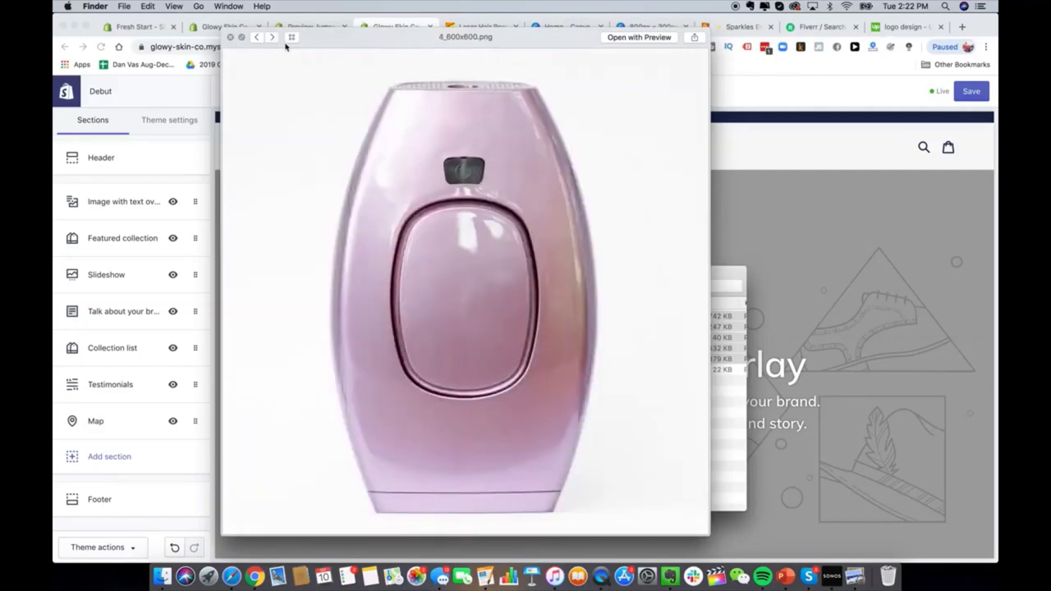
left_click(273, 40)
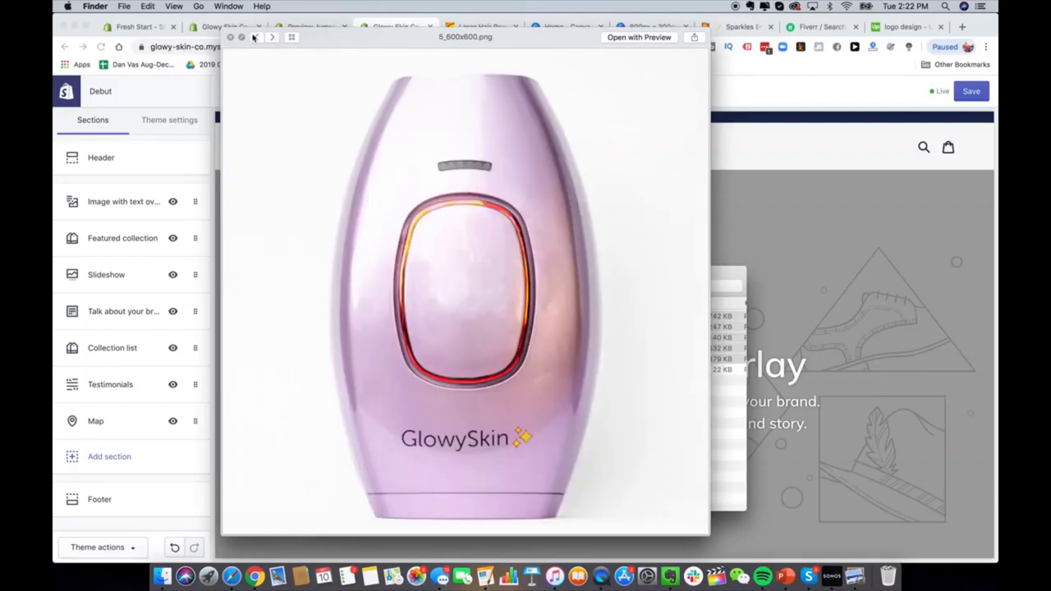
left_click(231, 38)
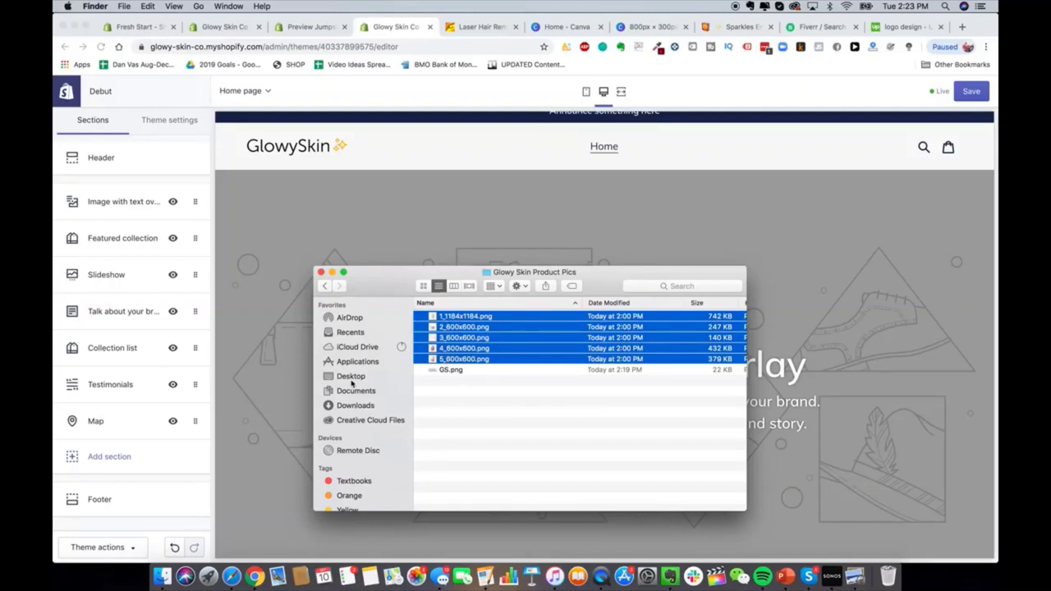
left_click(232, 577)
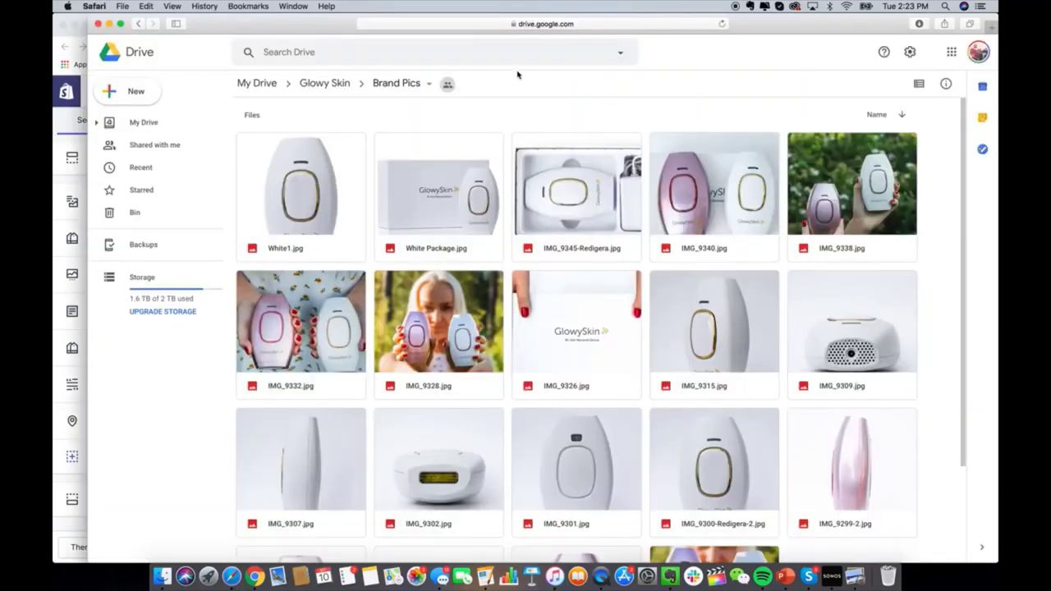
- Preview and close IMG_9340.jpg and IMG_9326.jpg from the Brand Pics folder
double_click(736, 211)
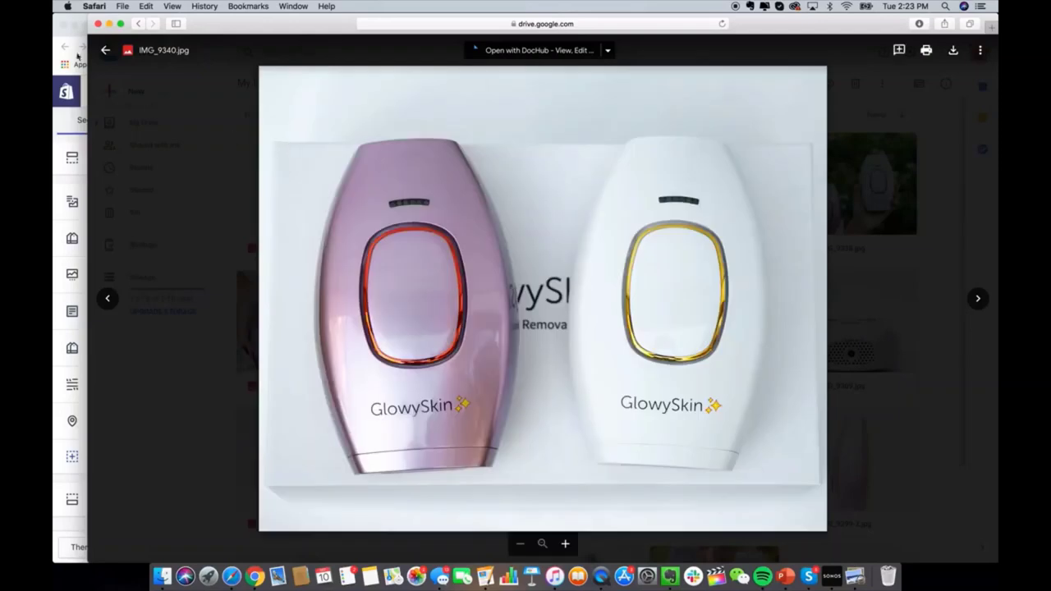
left_click(105, 50)
scroll(645, 303, "down", 3)
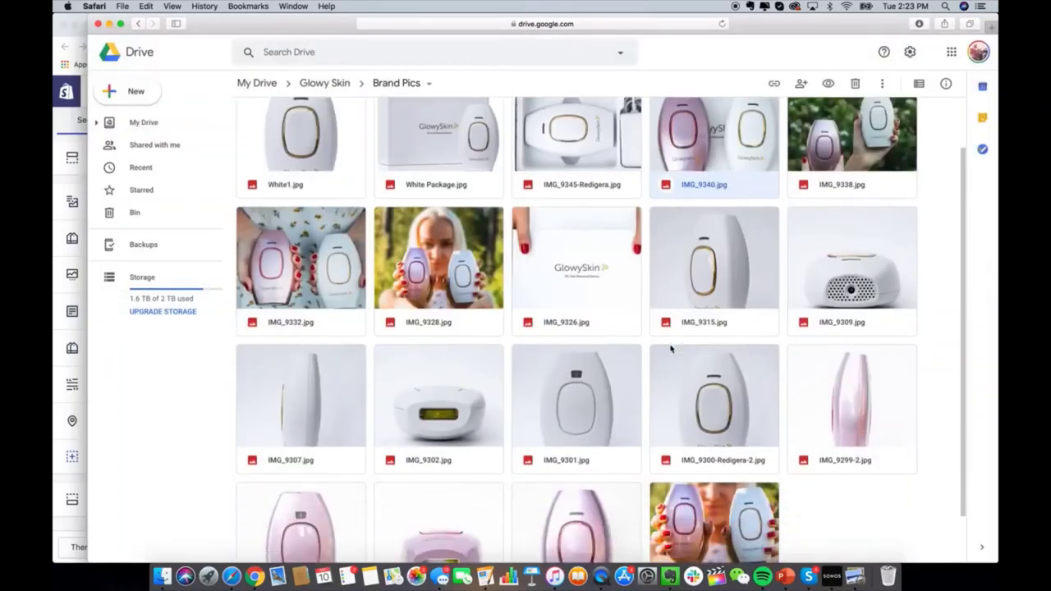
double_click(627, 244)
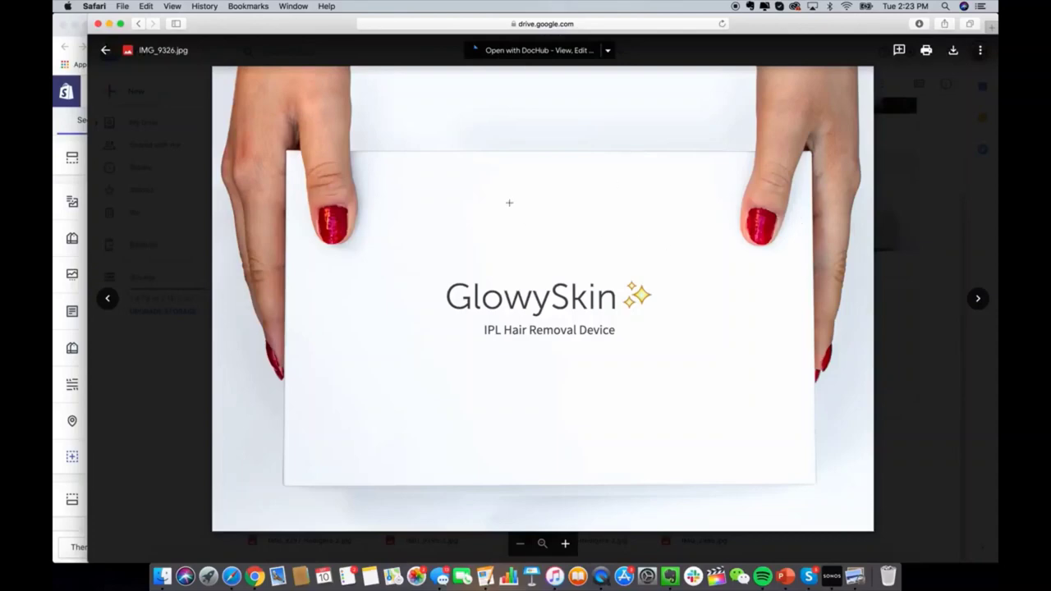
left_click(918, 192)
scroll(518, 384, "up", 3)
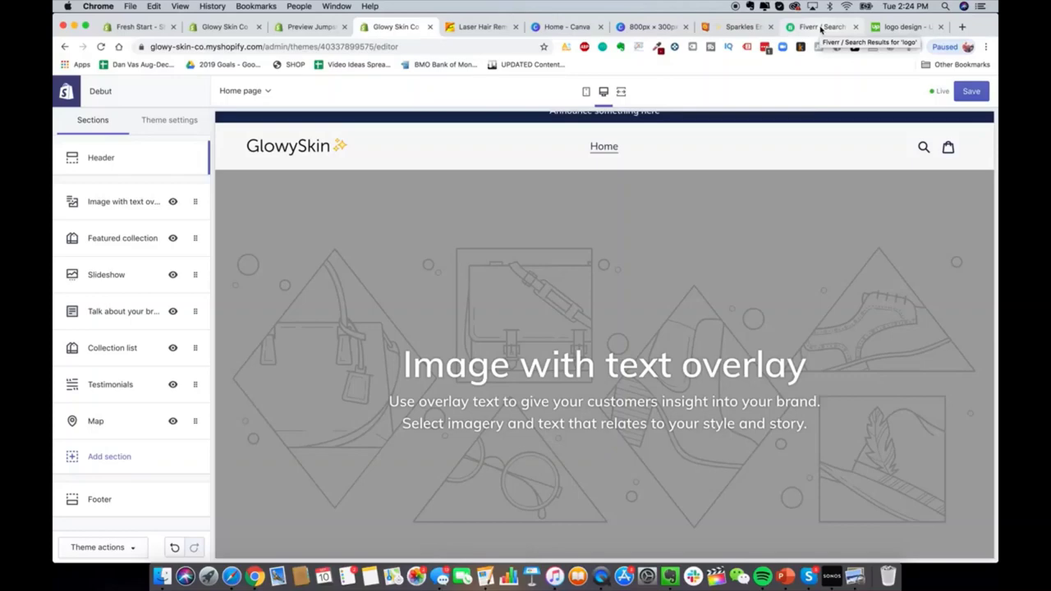
- Set the boxed white GlowySkin device photo as the Image with text overlay banner
left_click(901, 27)
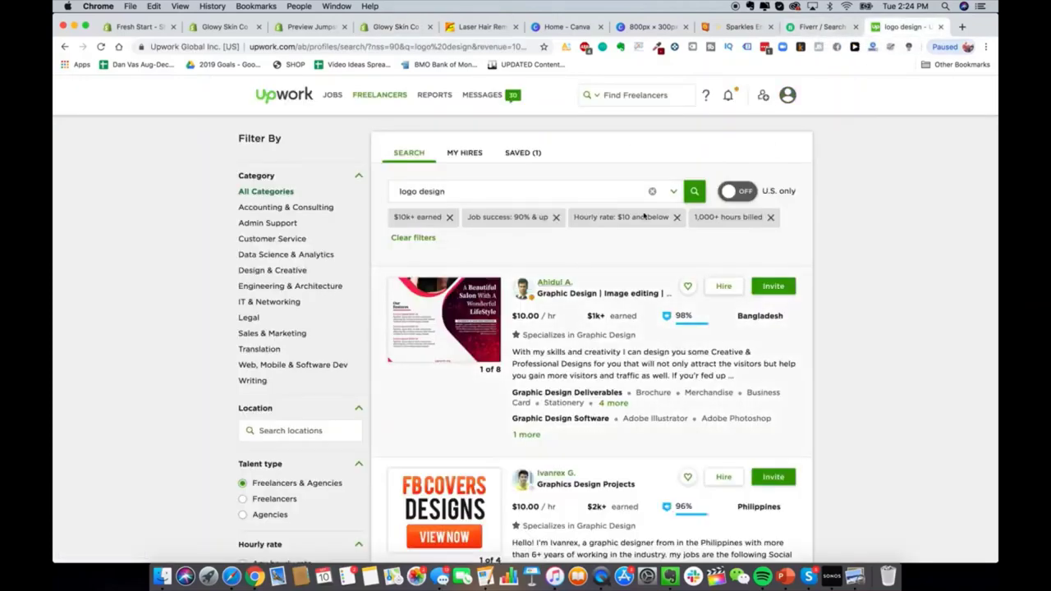
left_click(412, 33)
left_click(115, 202)
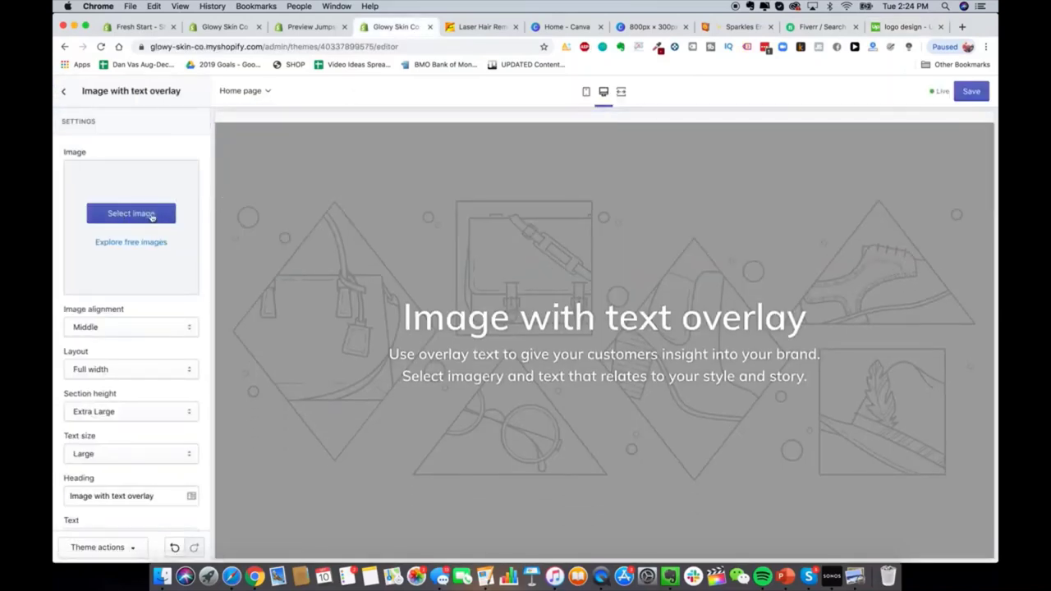
left_click(146, 219)
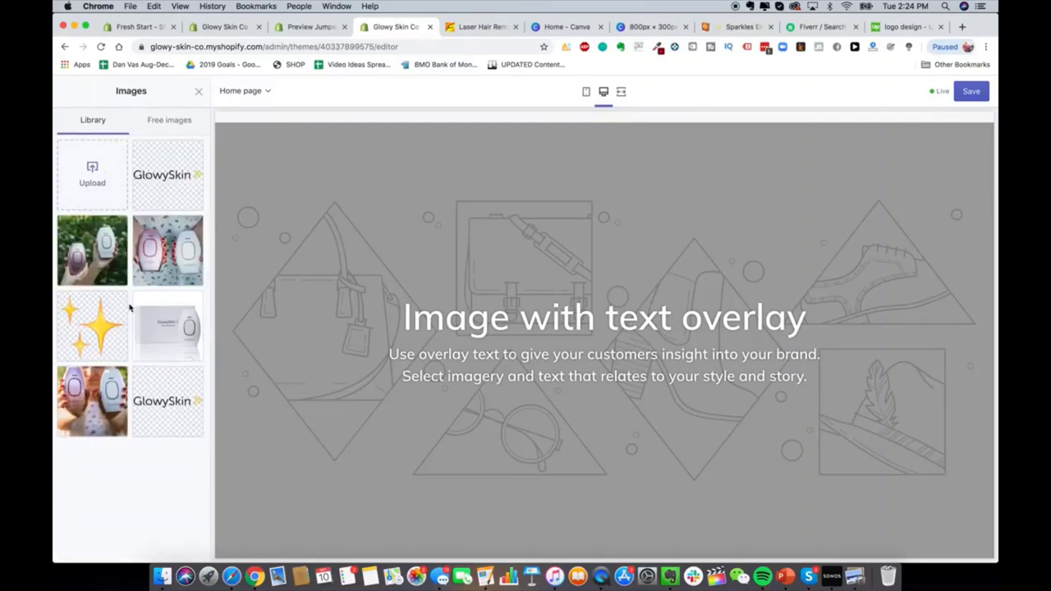
left_click(152, 328)
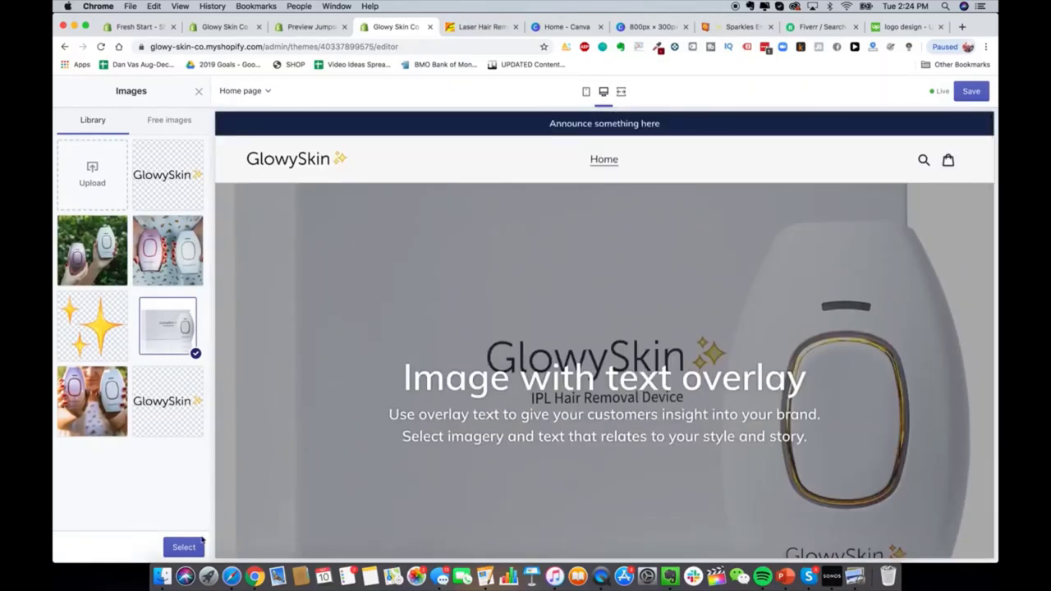
left_click(192, 547)
- Try Top, Bottom and fixed width, then keep the banner at Middle alignment and Full width
left_click(141, 345)
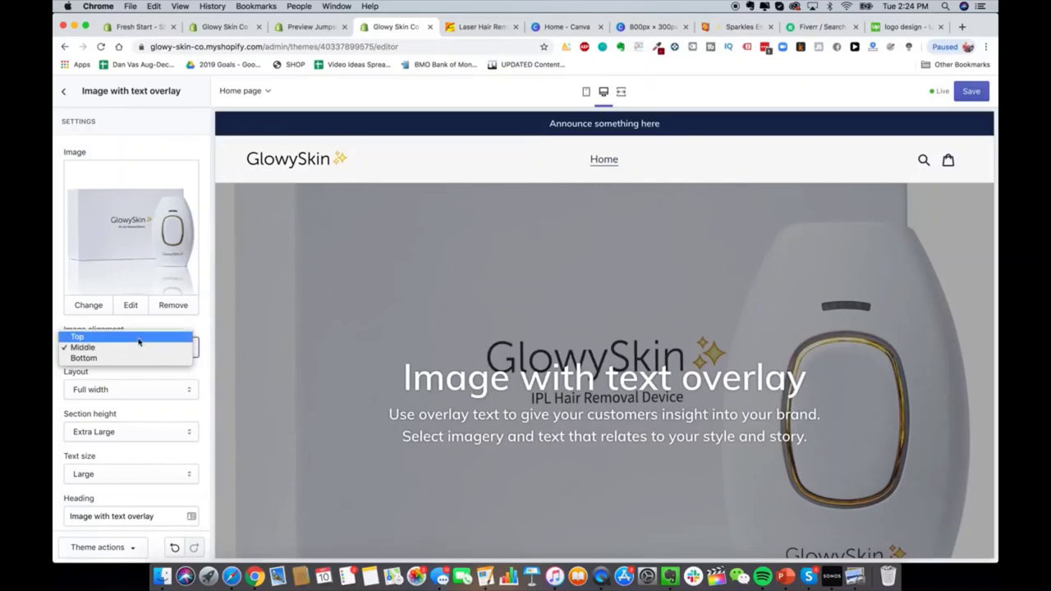
left_click(139, 342)
left_click(141, 349)
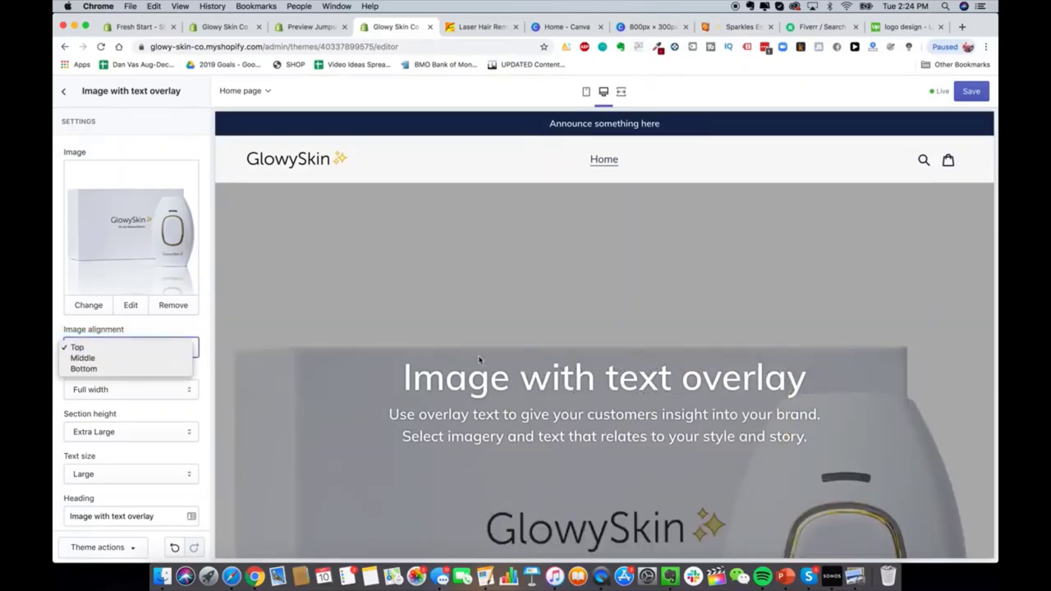
left_click(481, 359)
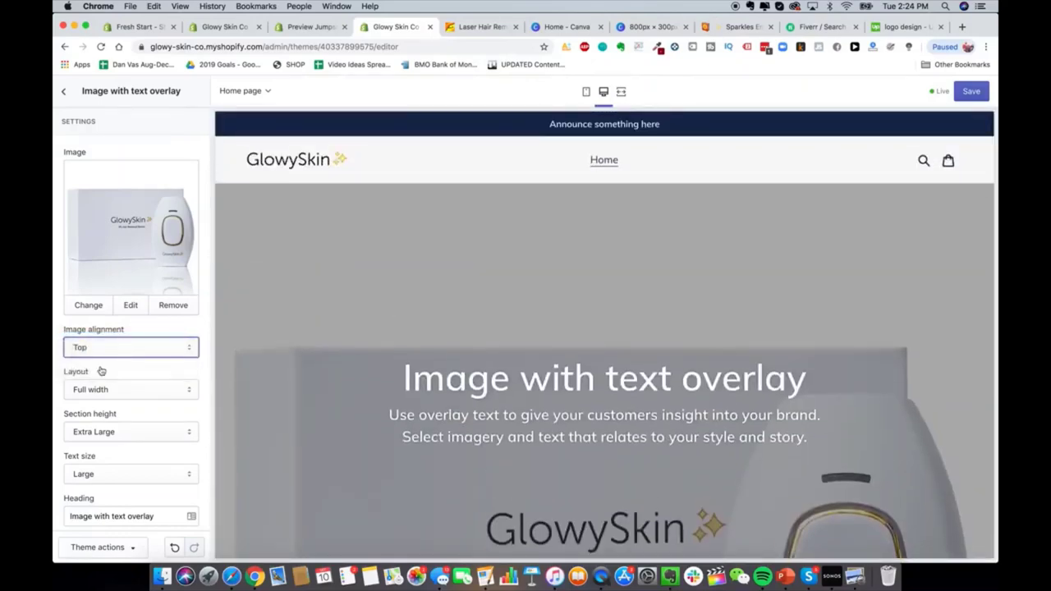
left_click(114, 356)
left_click(114, 369)
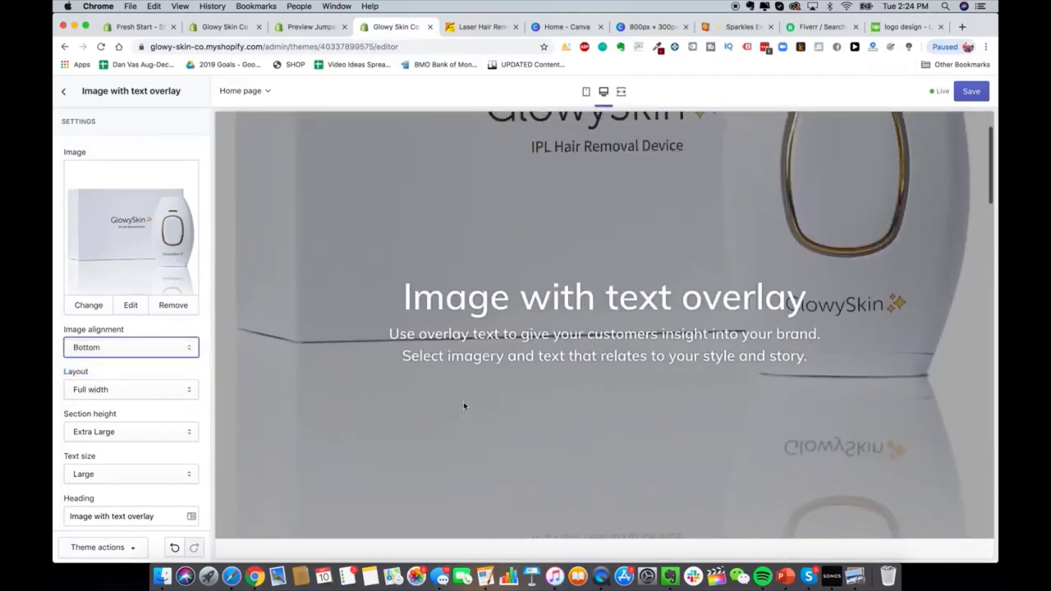
left_click(145, 347)
left_click(148, 338)
left_click(132, 391)
left_click(132, 400)
left_click(132, 391)
left_click(132, 379)
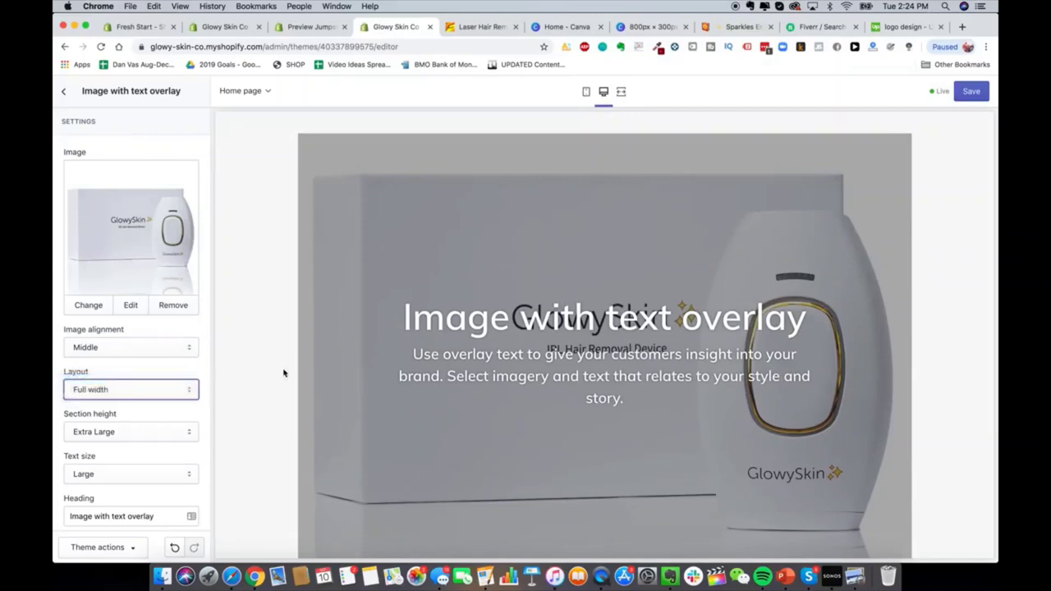
key("Tab")
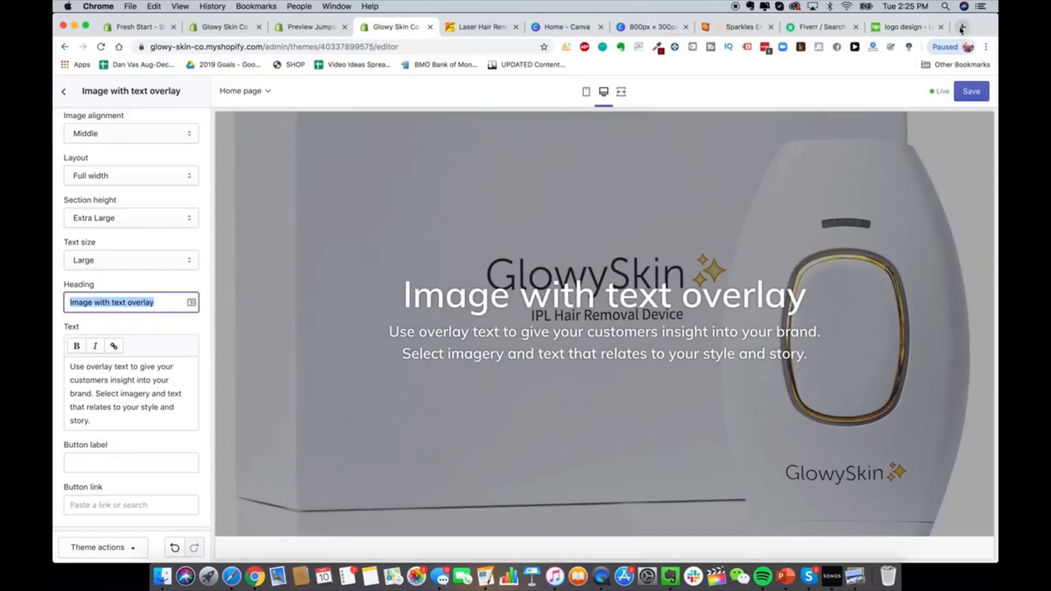
scroll(814, 371, "up", 2)
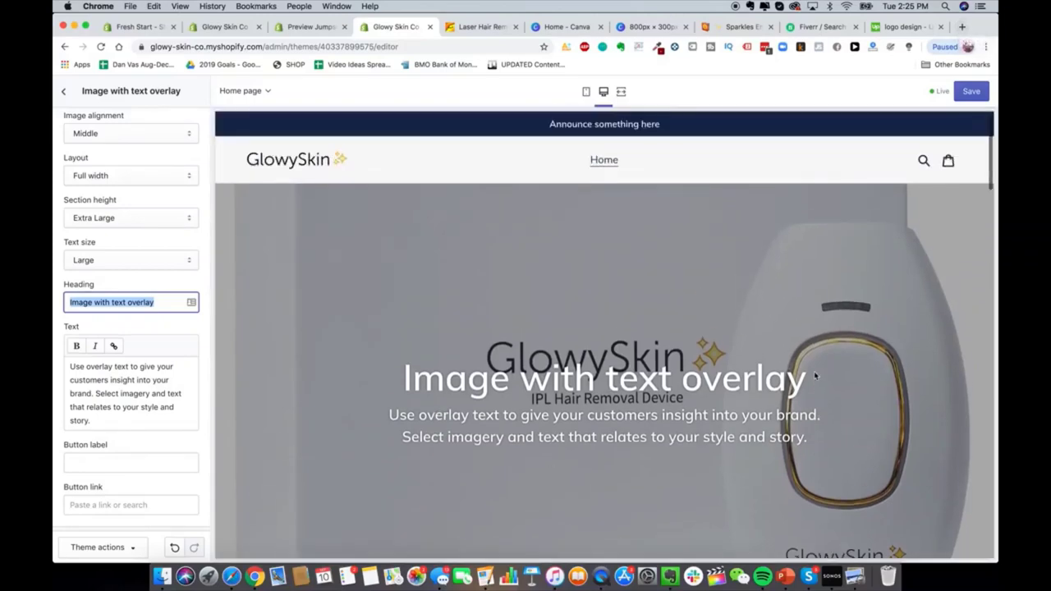
- Load heysilkyskin.com in a new tab and scroll through its laser handset offer
left_click(961, 27)
type("heysil")
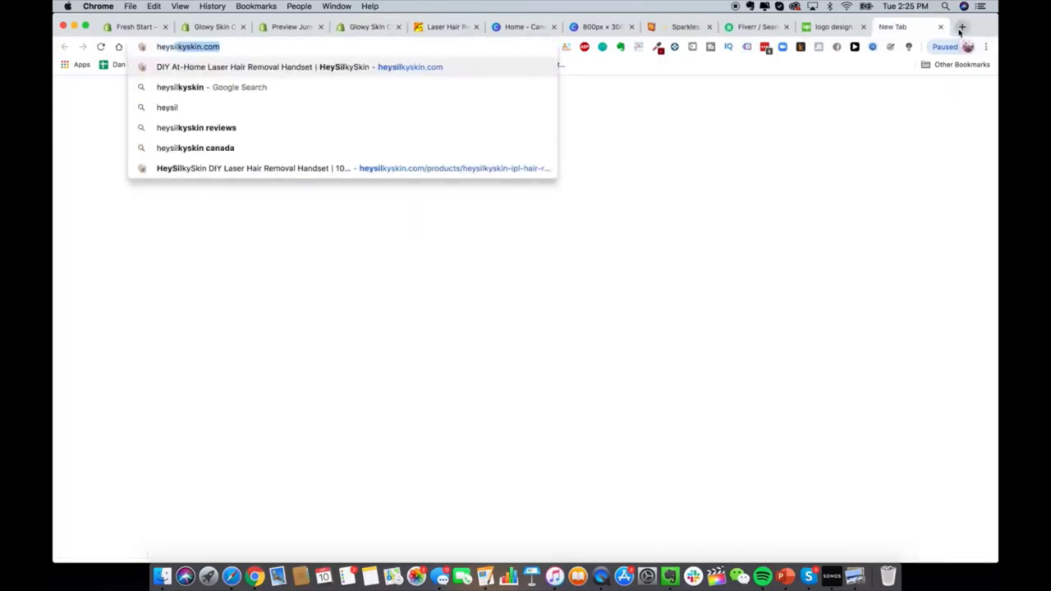
key("Return")
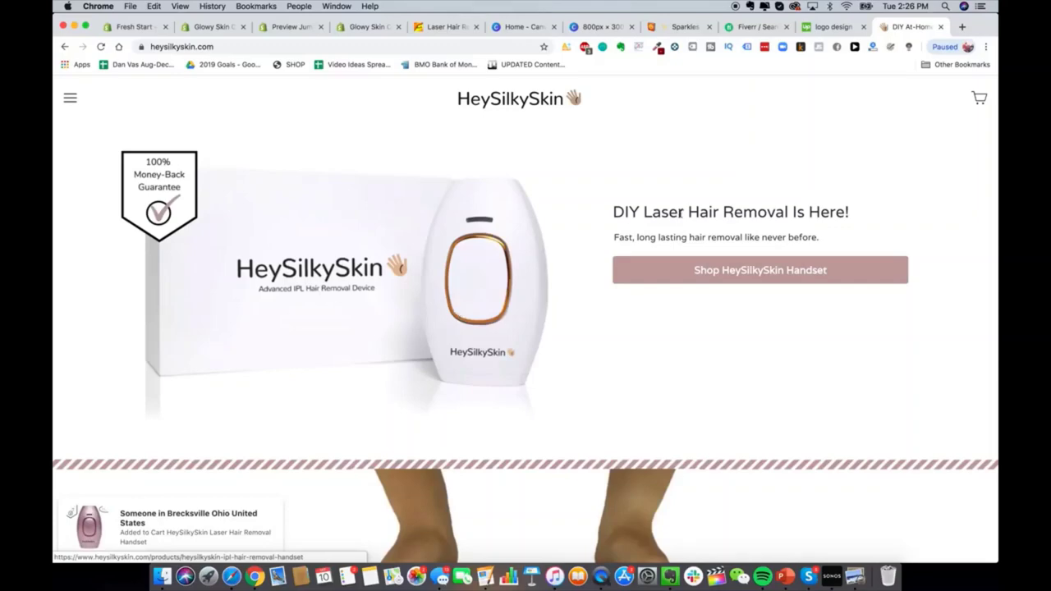
scroll(530, 289, "down", 4)
scroll(507, 303, "down", 4)
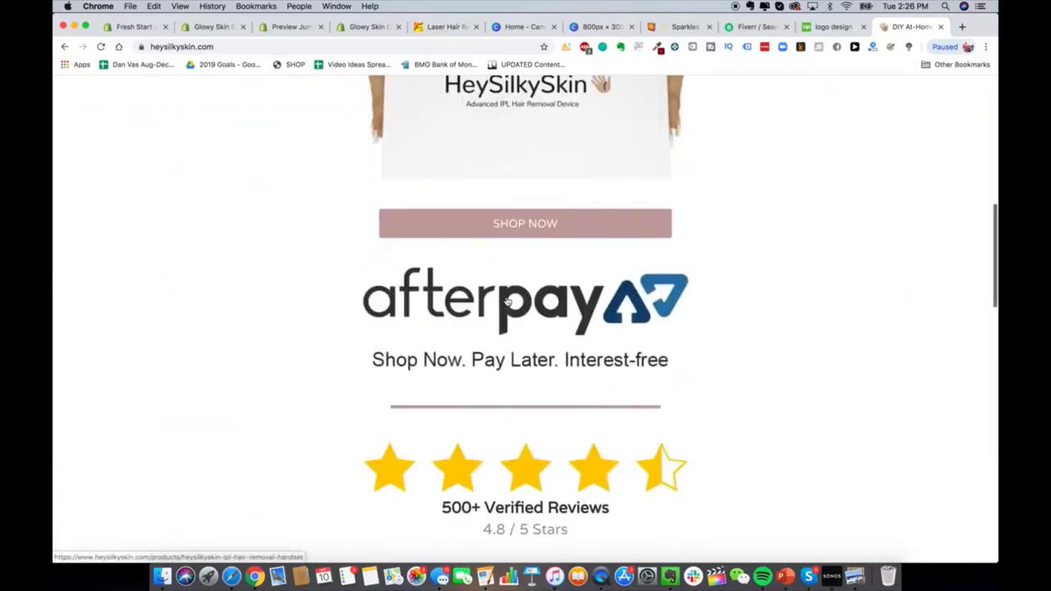
scroll(507, 303, "up", 8)
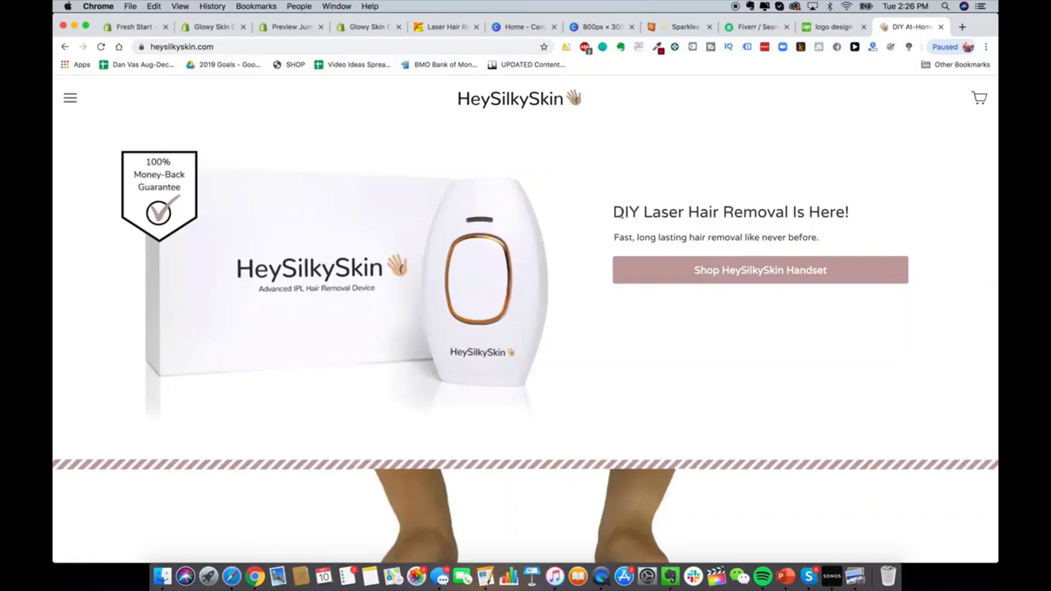
left_click(373, 33)
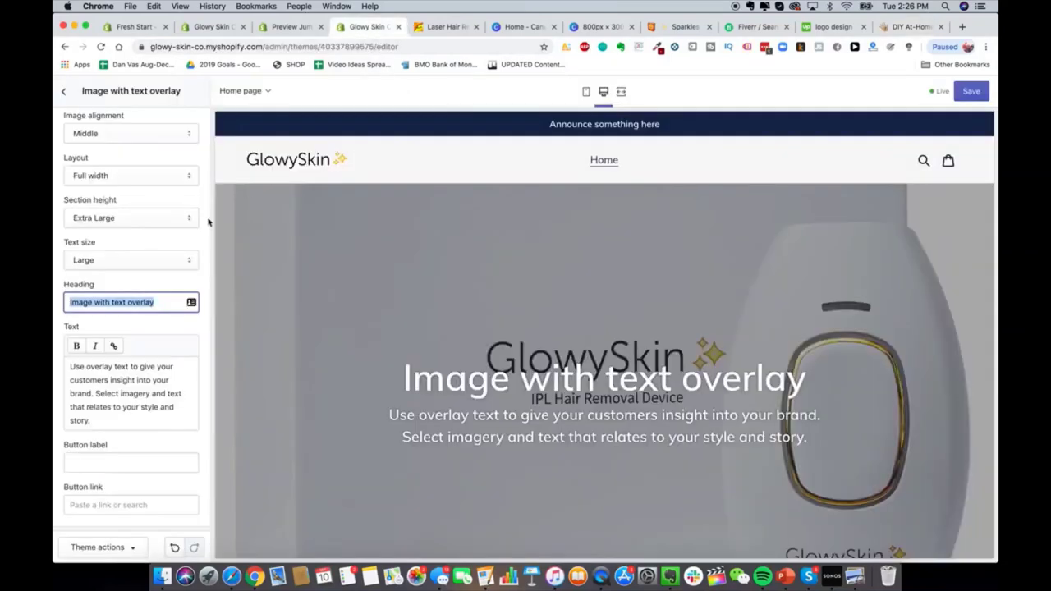
- Enter the heading 'Do-It-Yourself Laser Hair Removal Is Here' and abbreviate it to 'DIY'
type("Do-It-Y")
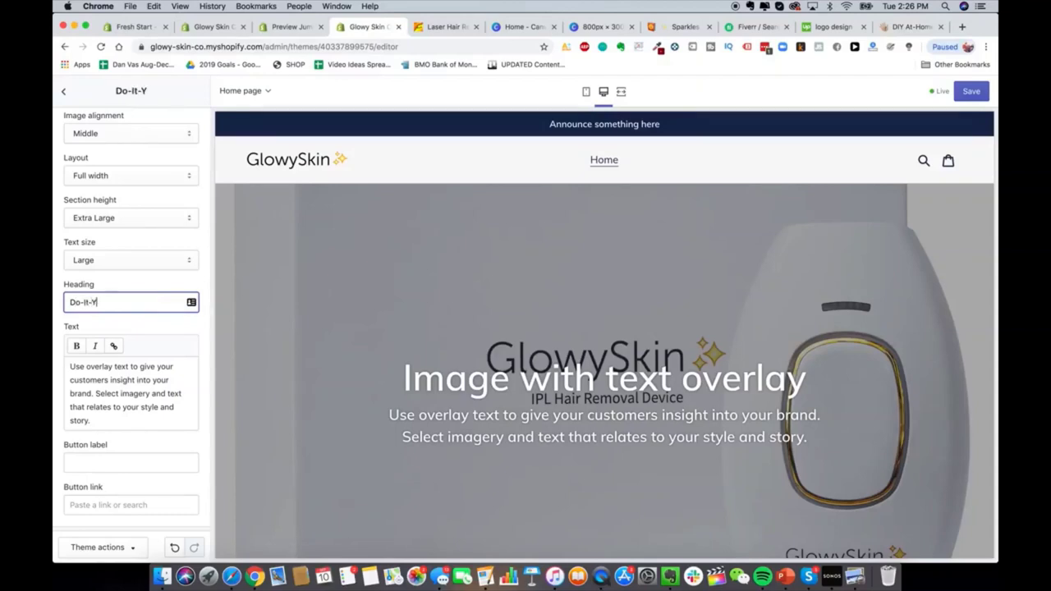
type("ourself Laser H")
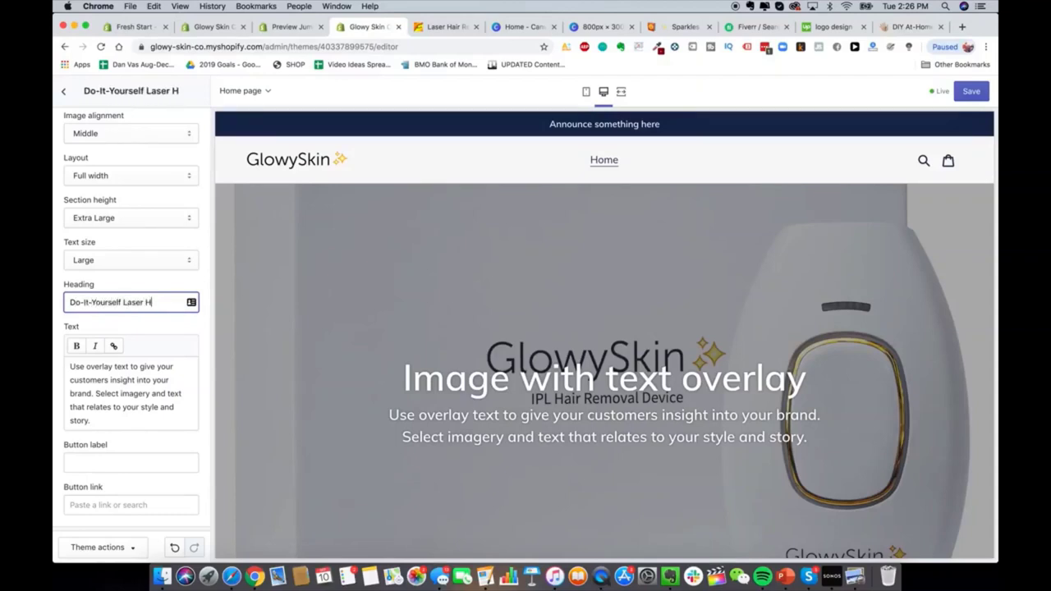
type("air Removal Is Her")
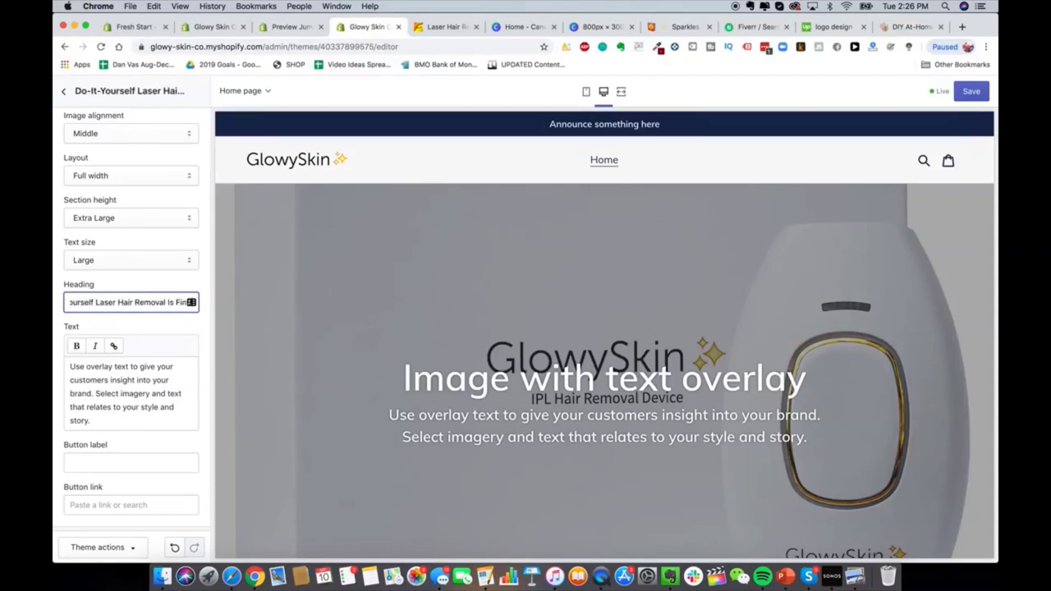
left_click(142, 411)
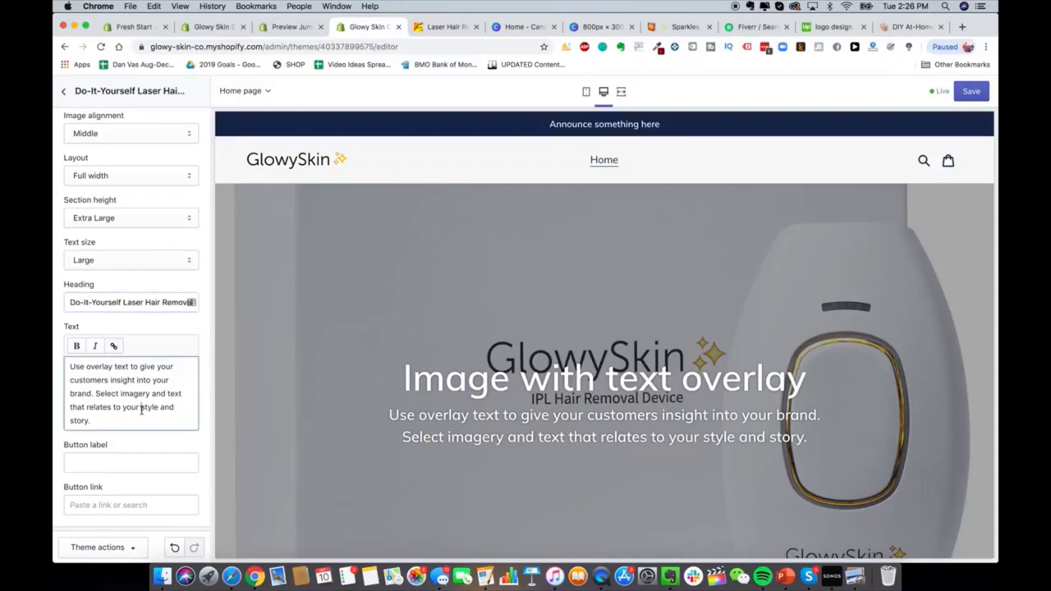
left_click_drag(121, 302, 69, 302)
type("DIY")
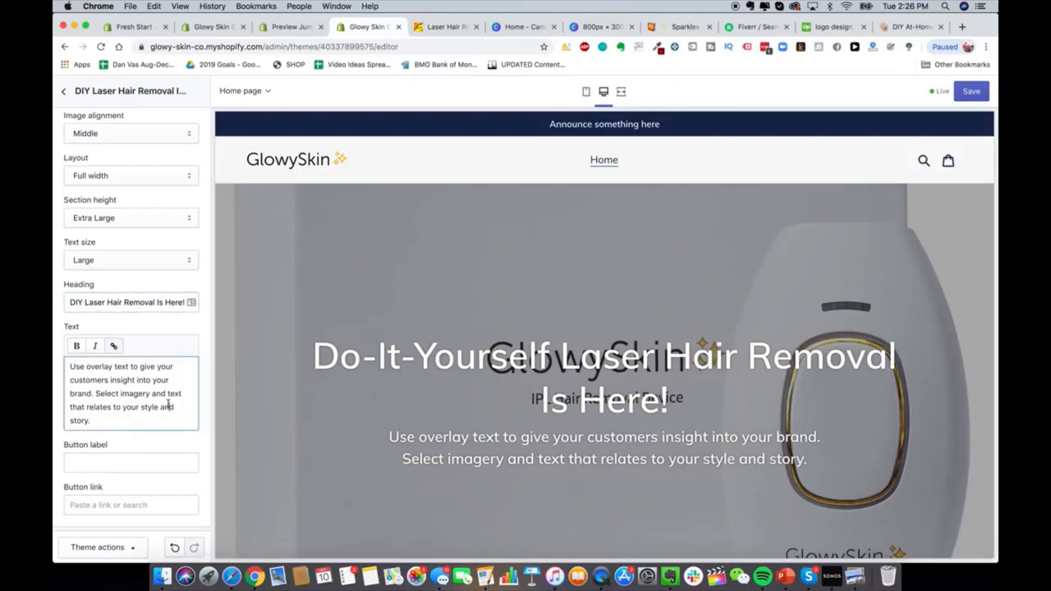
left_click(169, 406)
- Drop the exclamation mark, briefly try 'Premium Laser', and revert to 'DIY Laser Hair Removal Is Here'
scroll(566, 357, "down", 1)
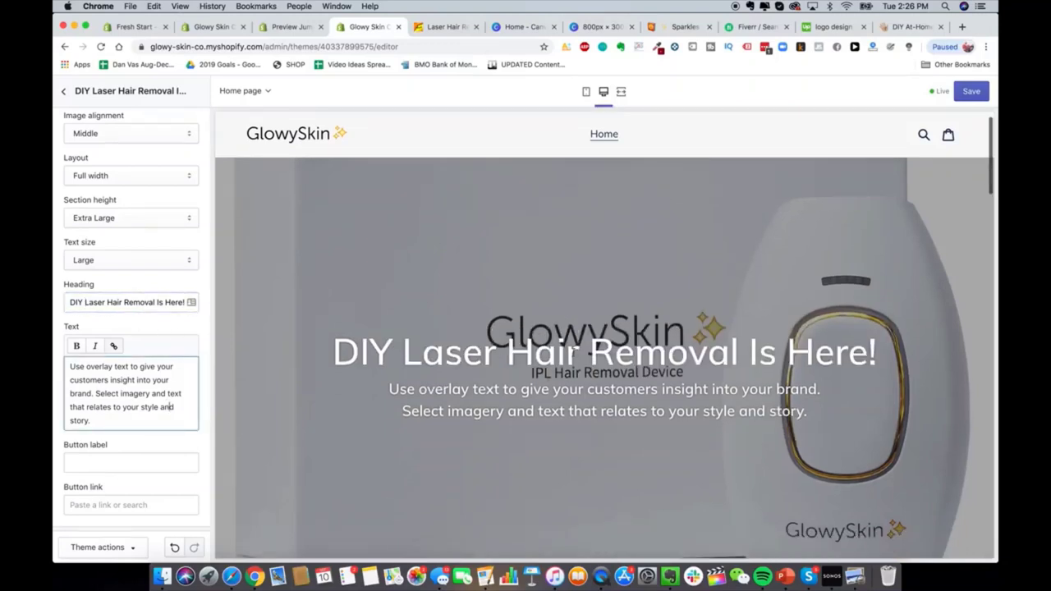
scroll(652, 381, "down", 2)
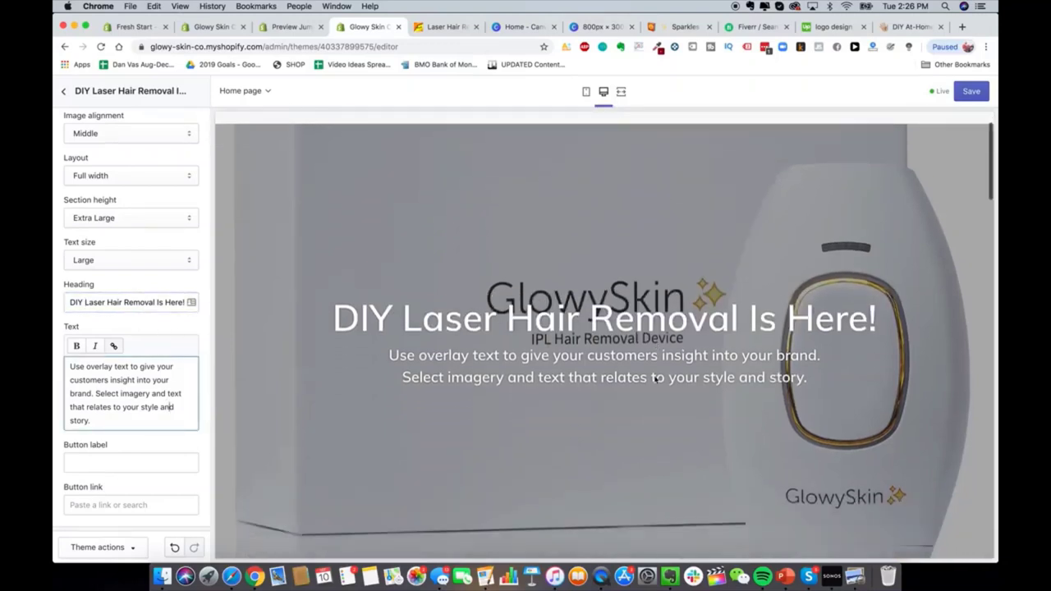
scroll(379, 446, "up", 3)
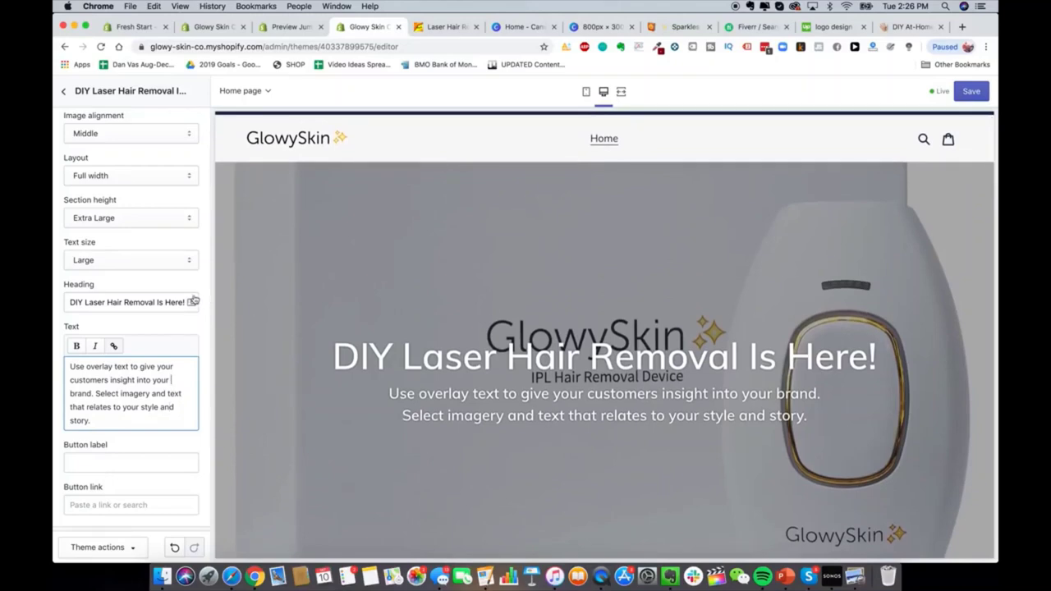
left_click_drag(191, 303, 156, 302)
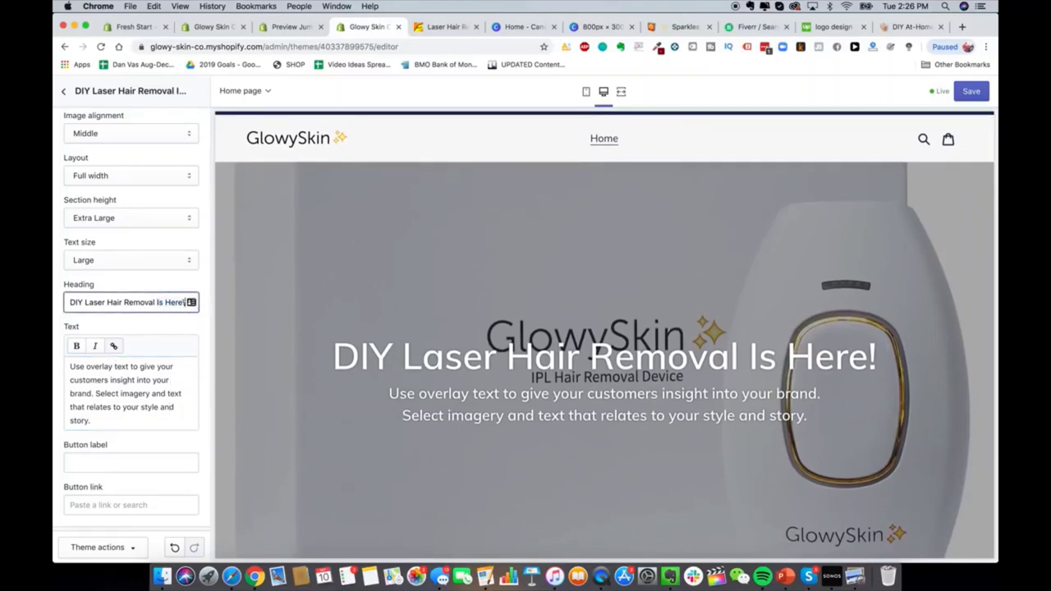
key("BackSpace")
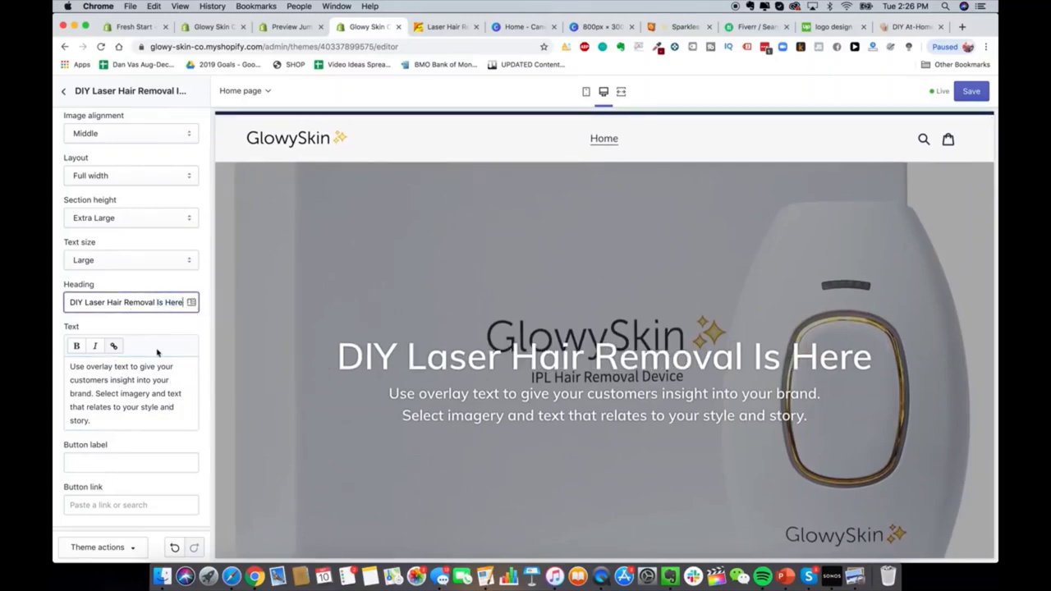
scroll(157, 351, "down", 1)
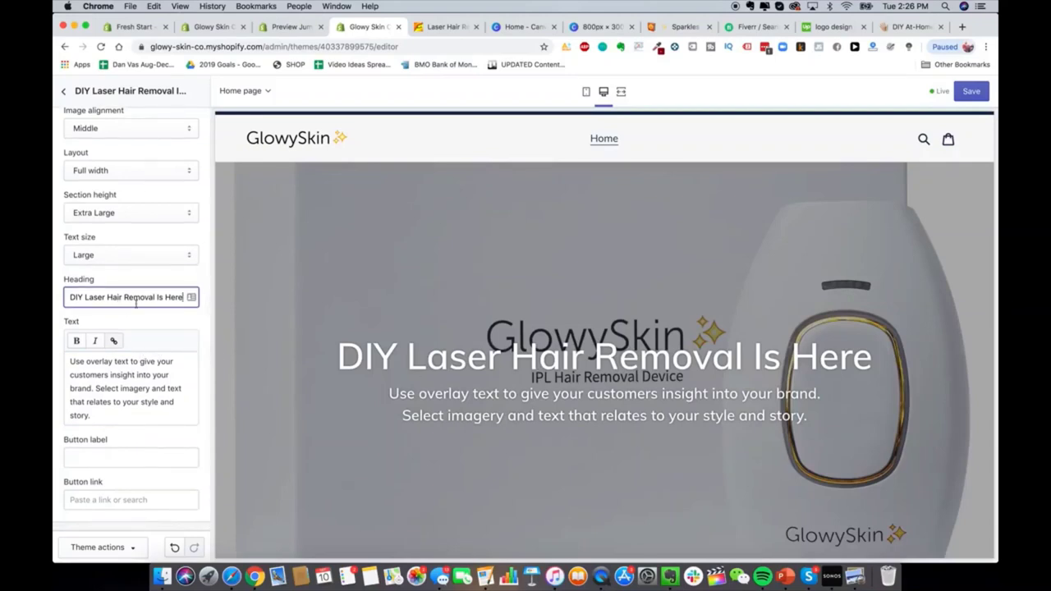
left_click_drag(109, 297, 69, 297)
type("Premium Laser")
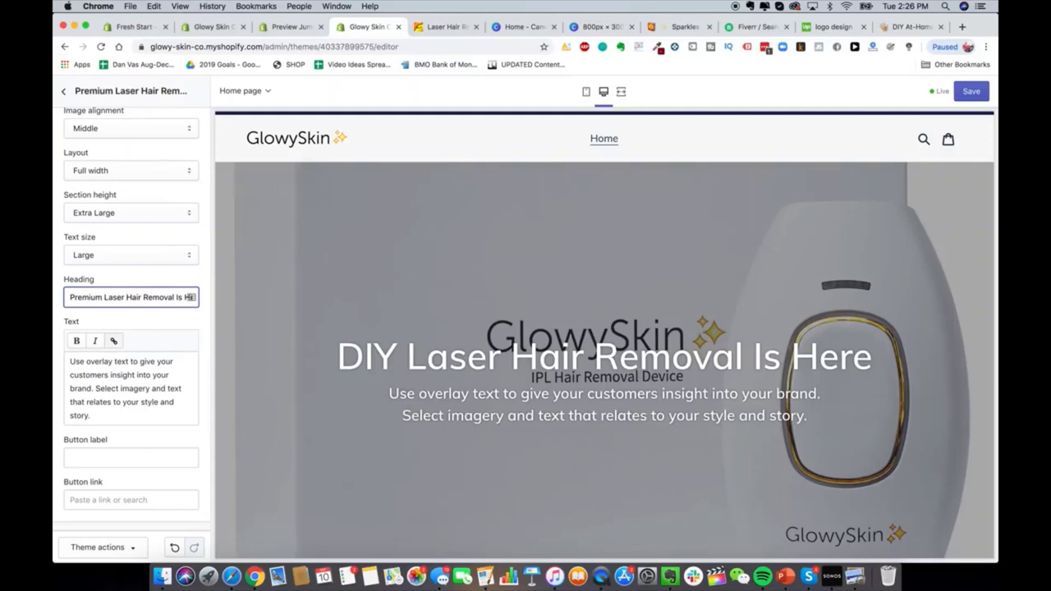
scroll(148, 345, "up", 2)
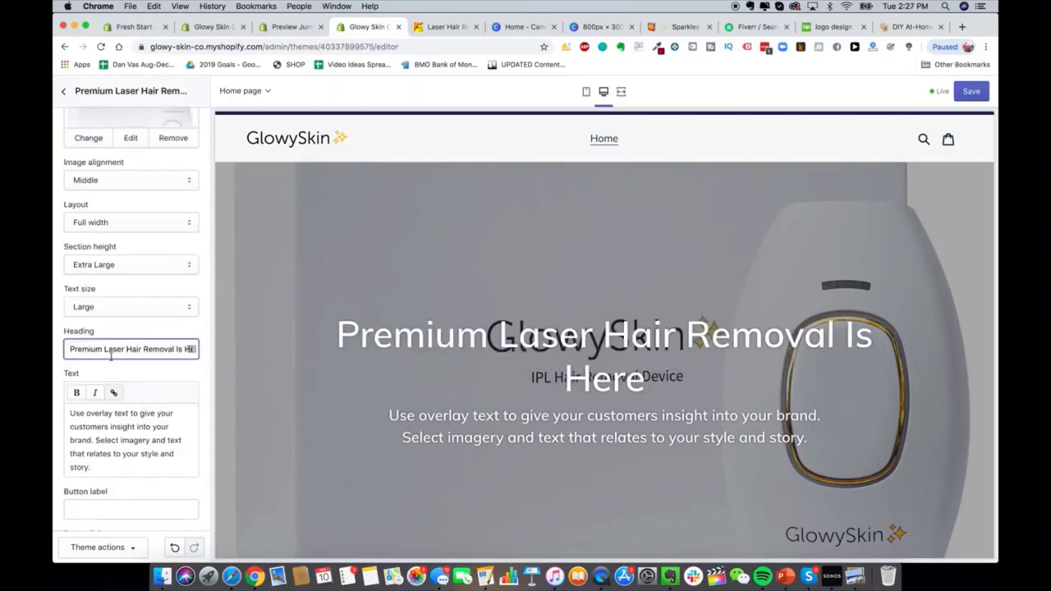
left_click_drag(103, 349, 69, 349)
type("DIY")
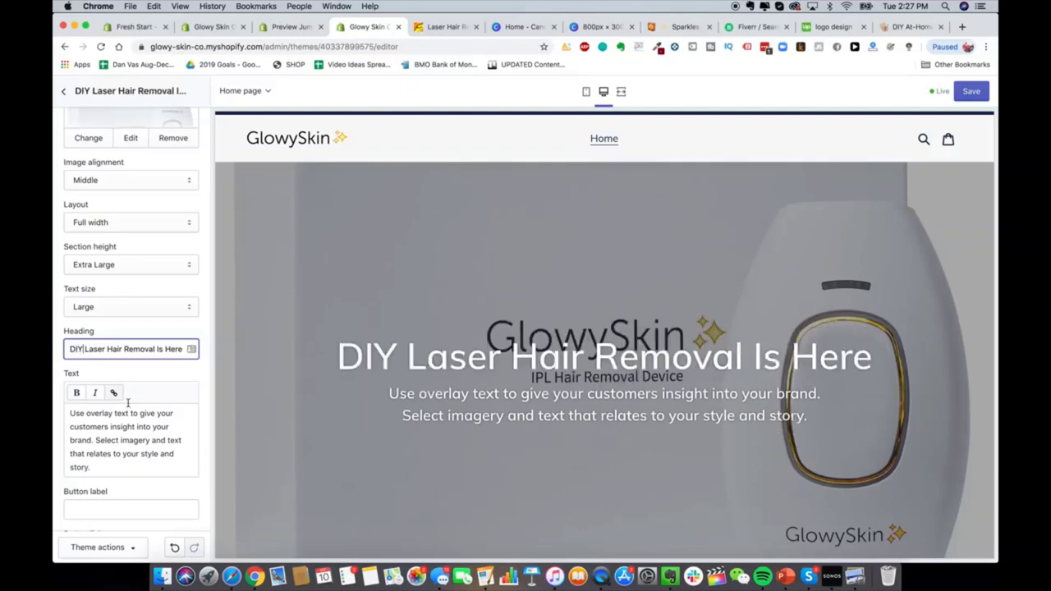
scroll(134, 404, "down", 1)
left_click_drag(92, 451, 460, 206)
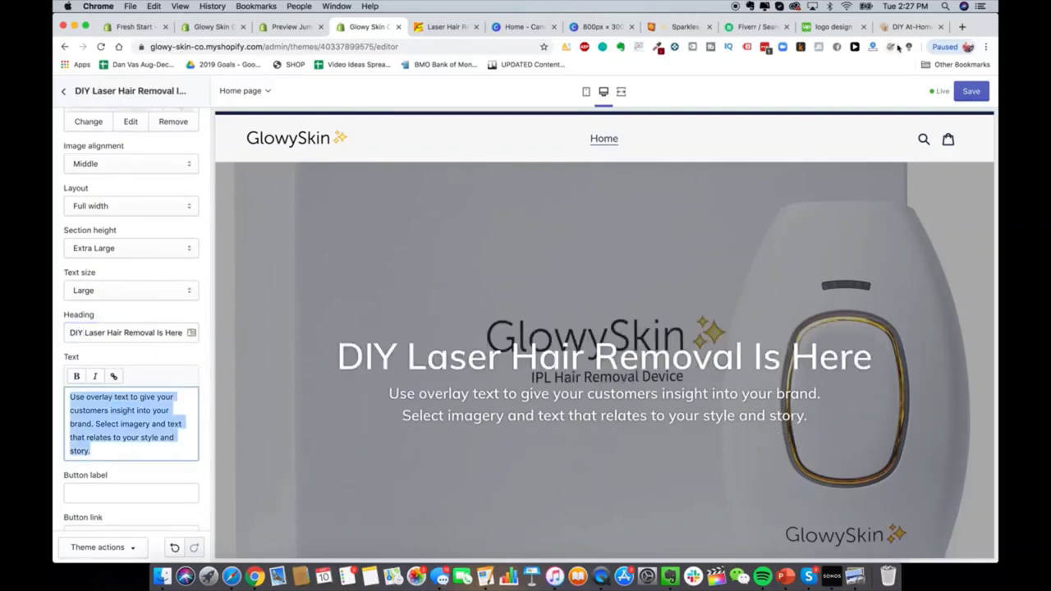
- Enter the tagline 'The best laser hair removal device on the planet.' and button label 'SHOP NOW'
type("The best")
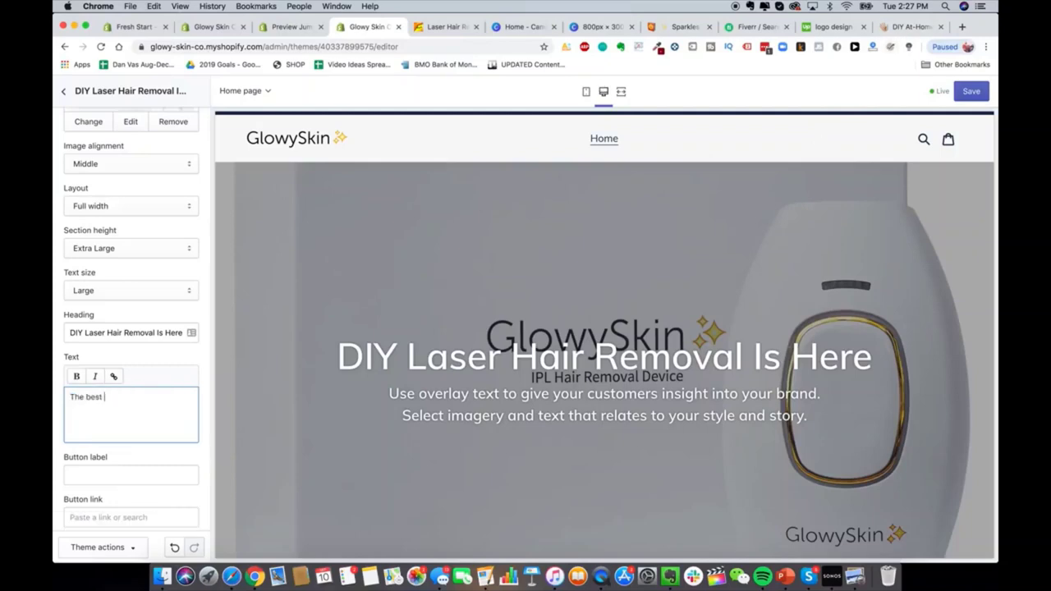
type(" laser hair removal device on the planet.")
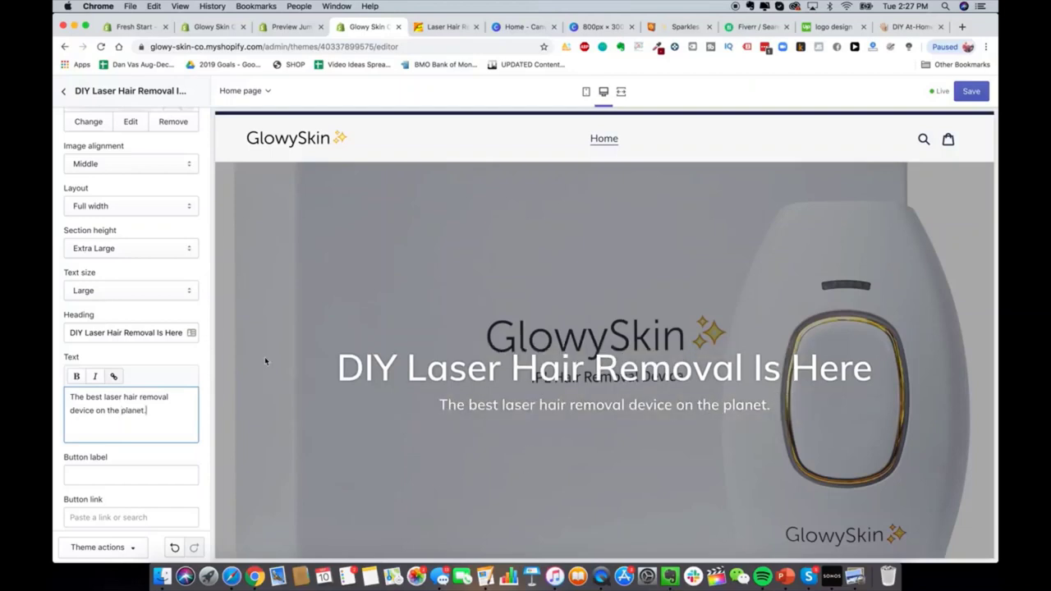
scroll(123, 379, "down", 2)
left_click(154, 413)
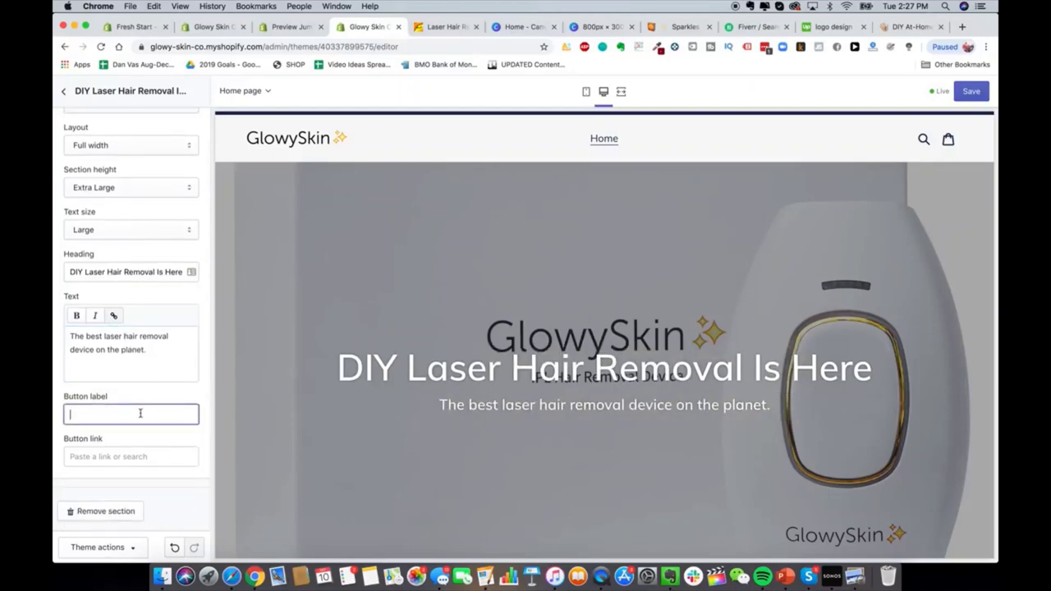
type("SHOP NOW")
left_click(571, 387)
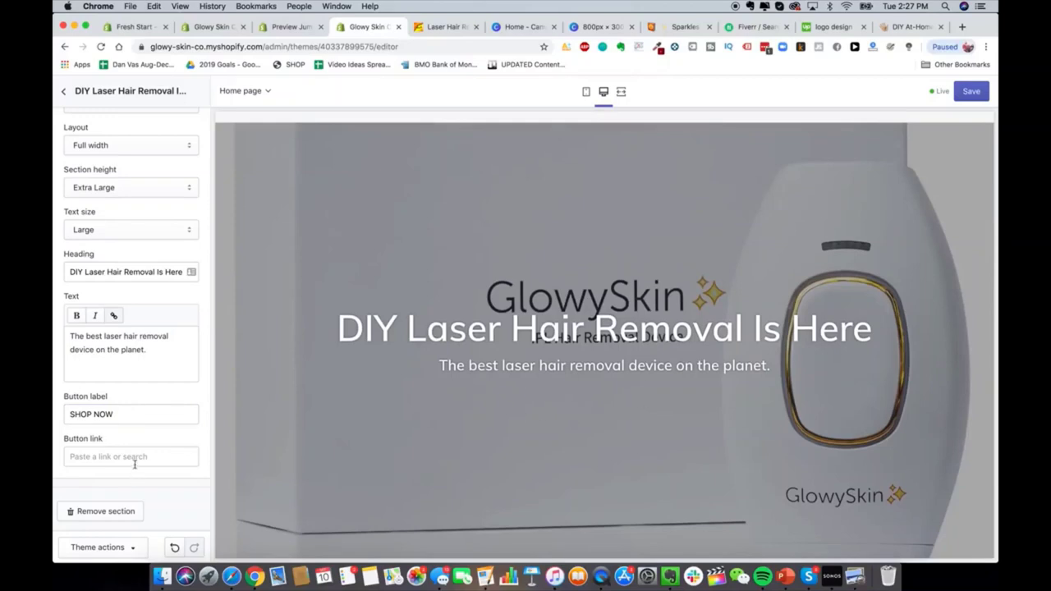
scroll(165, 320, "up", 5)
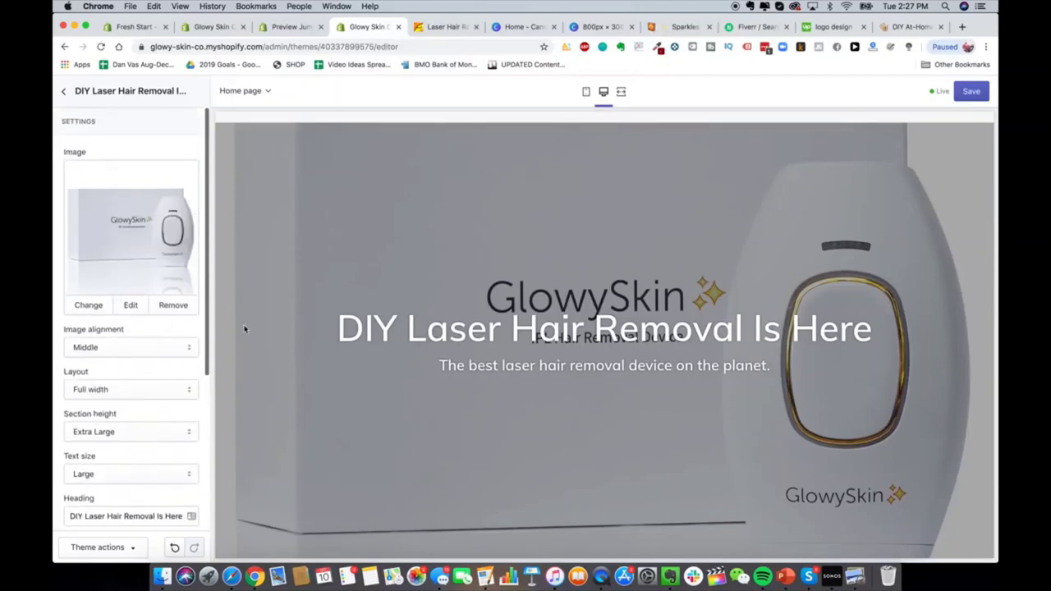
scroll(131, 246, "down", 4)
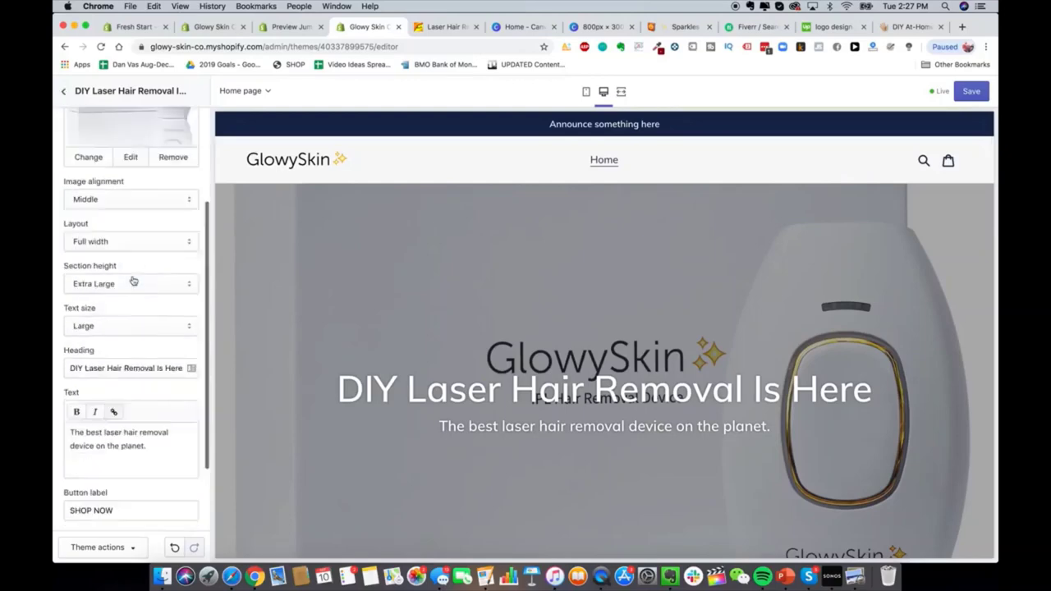
scroll(121, 298, "up", 4)
- Try 2 products per row in Featured collection, restore 3, then hide that section
left_click(63, 90)
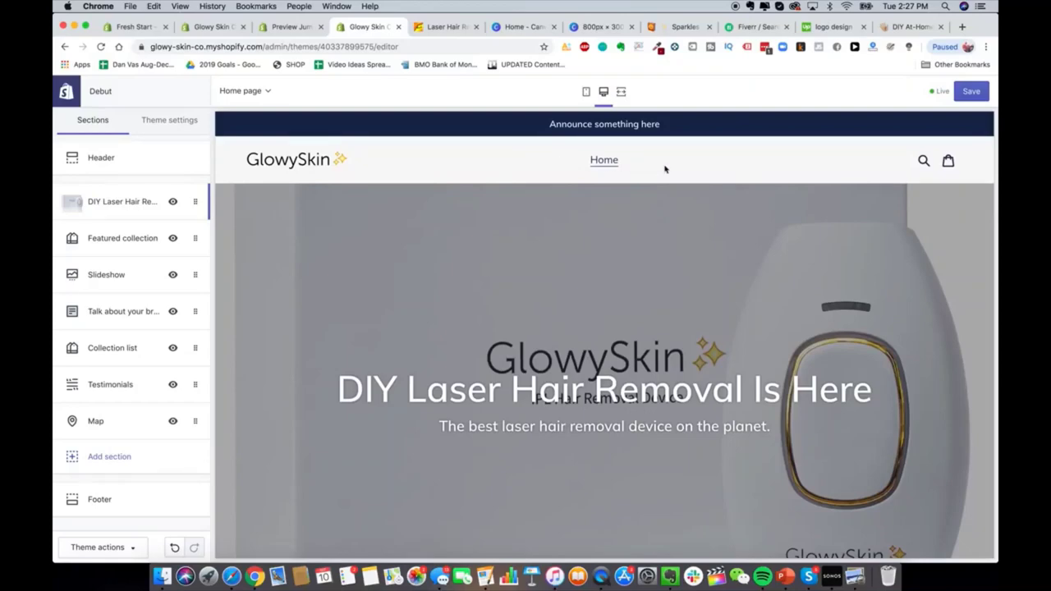
scroll(403, 239, "down", 10)
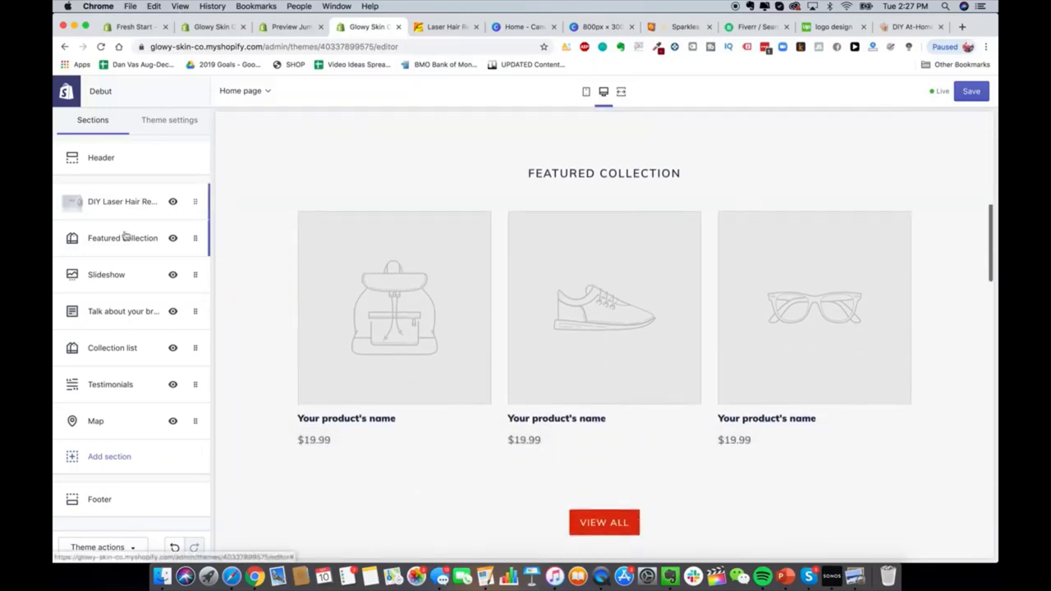
left_click(117, 238)
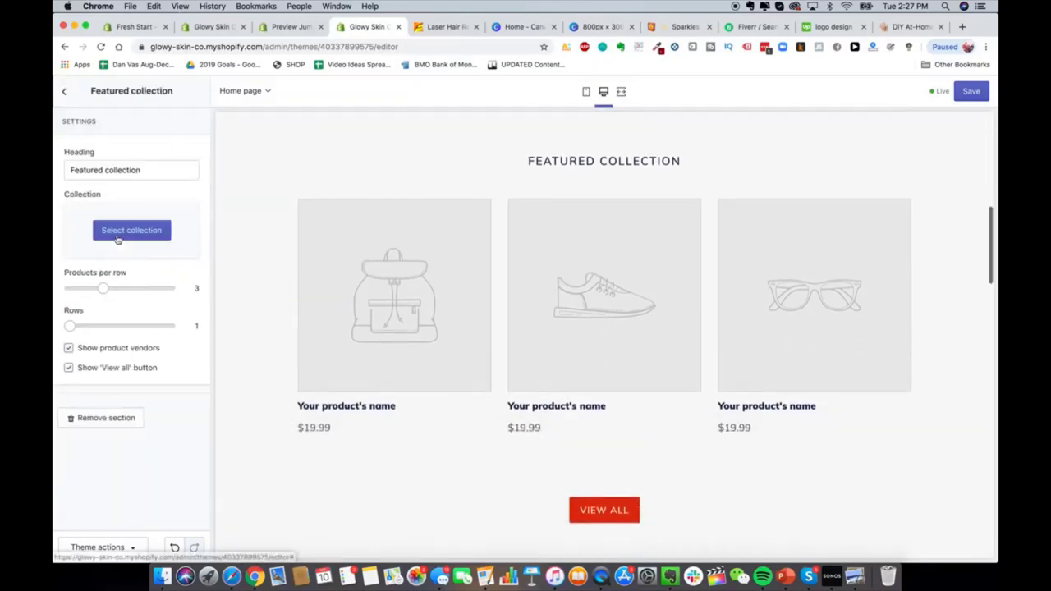
left_click_drag(104, 288, 68, 289)
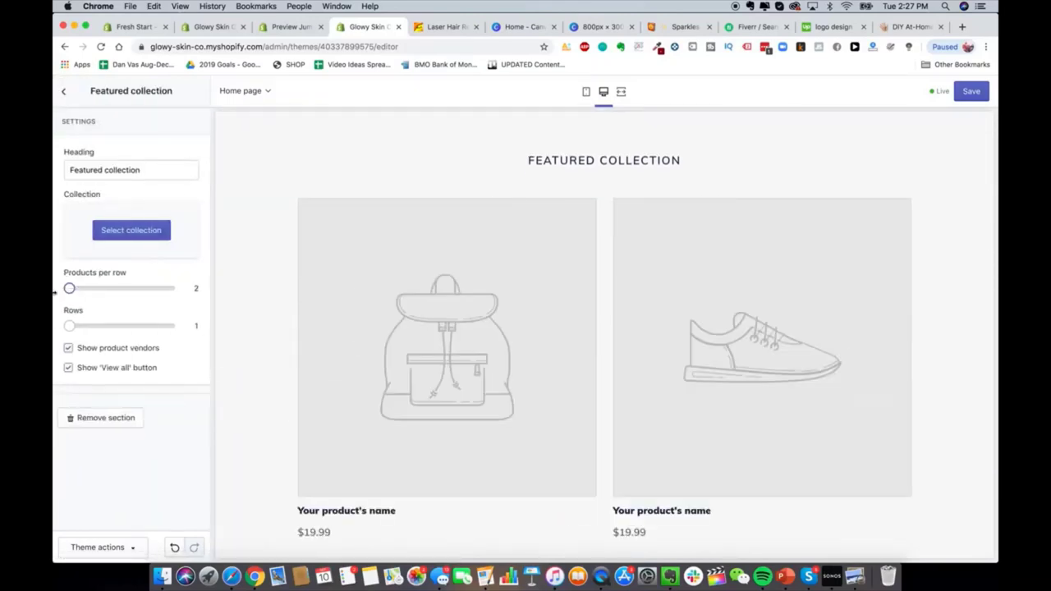
left_click_drag(81, 288, 102, 288)
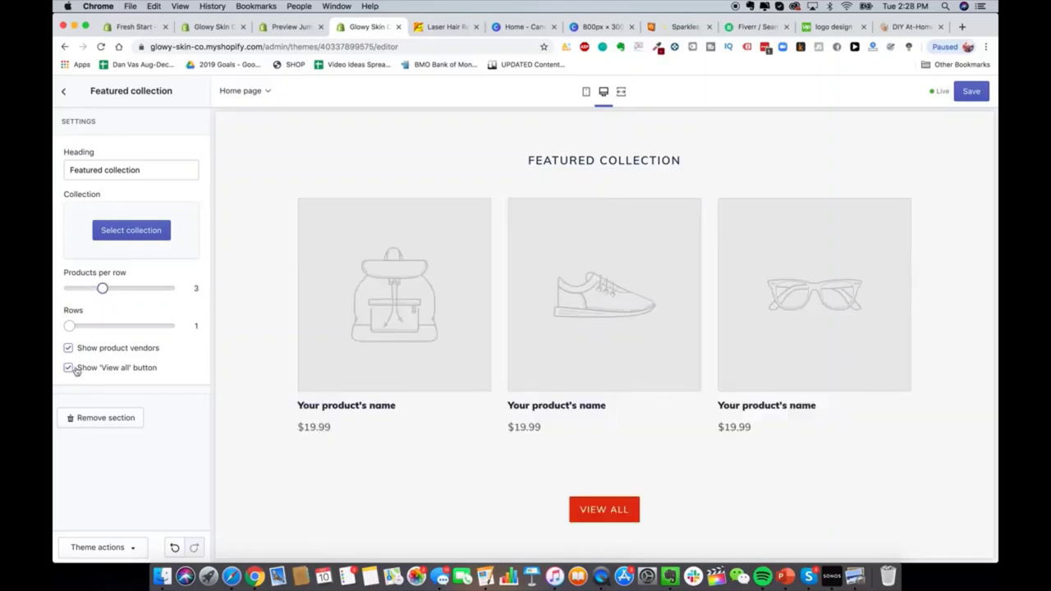
left_click(64, 91)
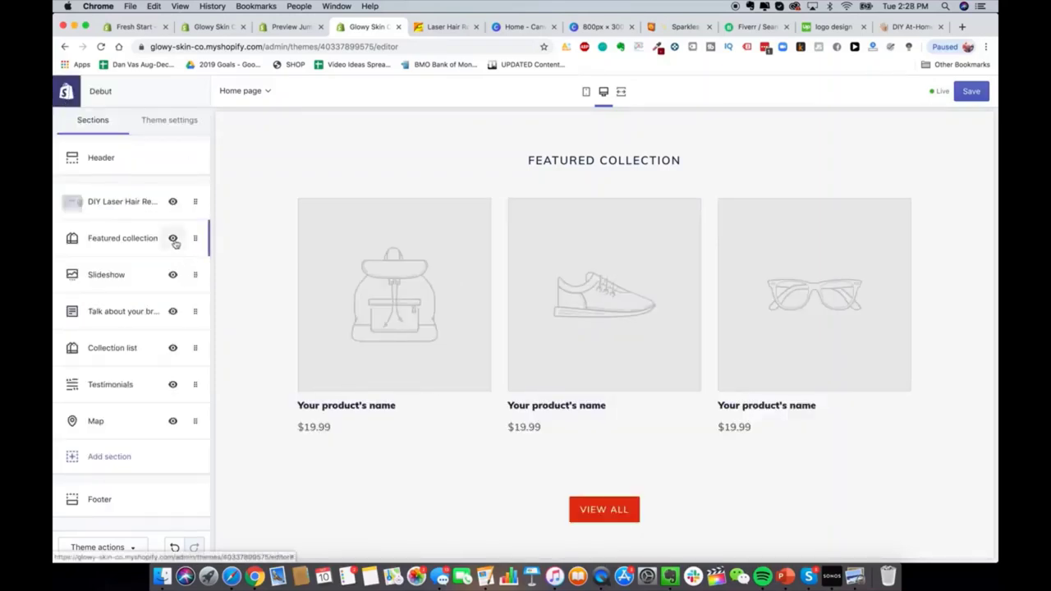
left_click(172, 239)
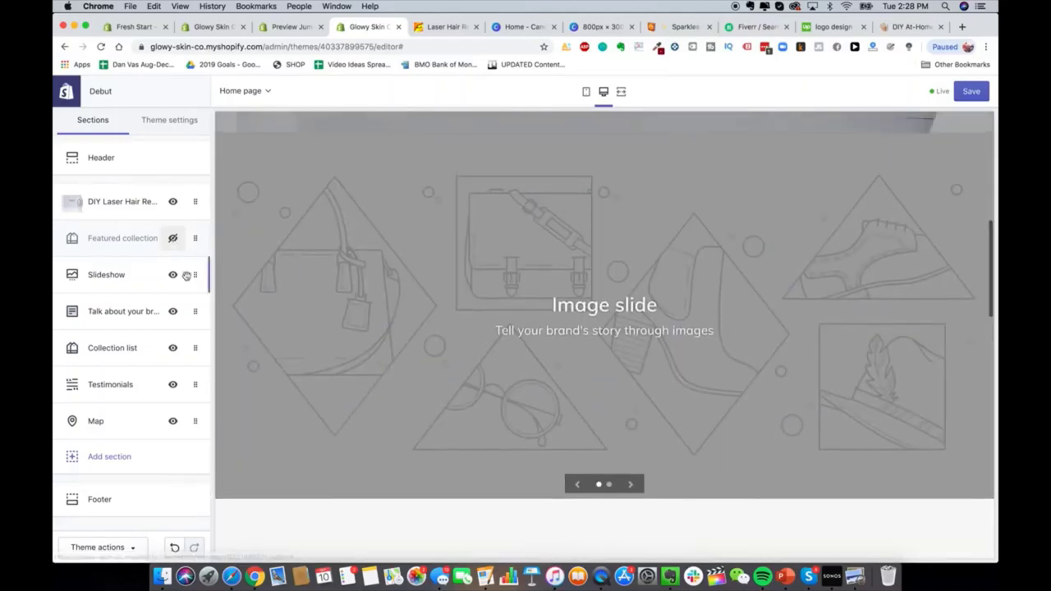
- Review the Talk about your brand section and its text block settings
scroll(483, 411, "down", 6)
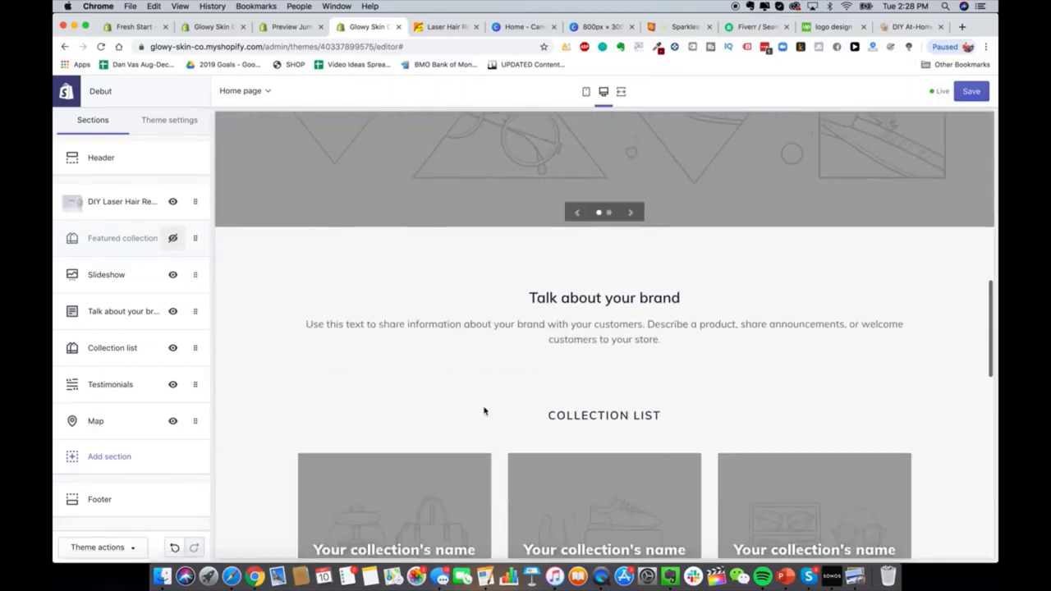
scroll(481, 391, "up", 2)
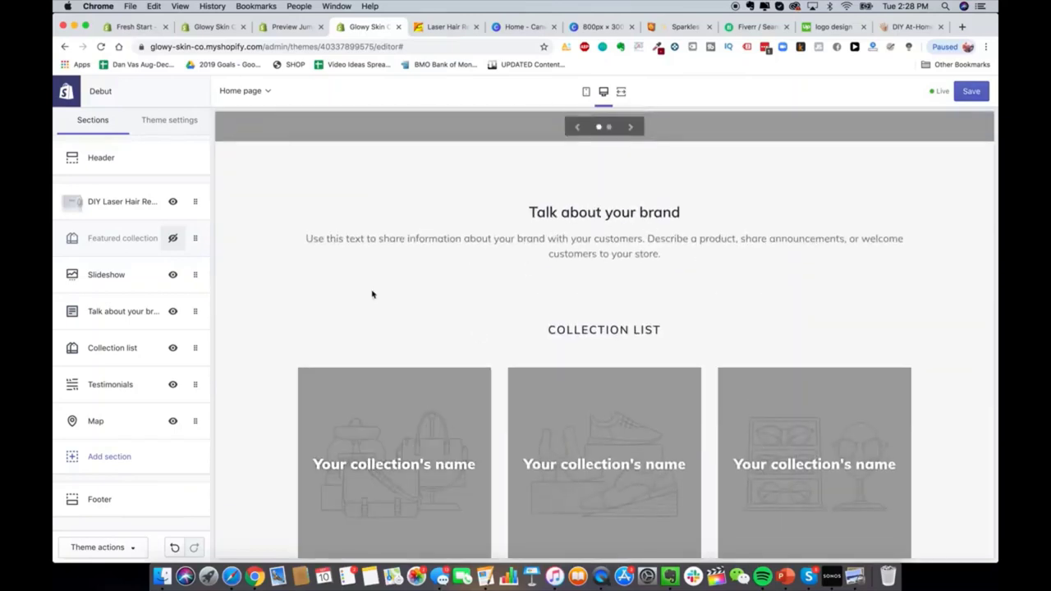
left_click(115, 310)
left_click(131, 238)
scroll(74, 338, "down", 1)
scroll(99, 385, "down", 2)
scroll(89, 321, "up", 4)
left_click(64, 91)
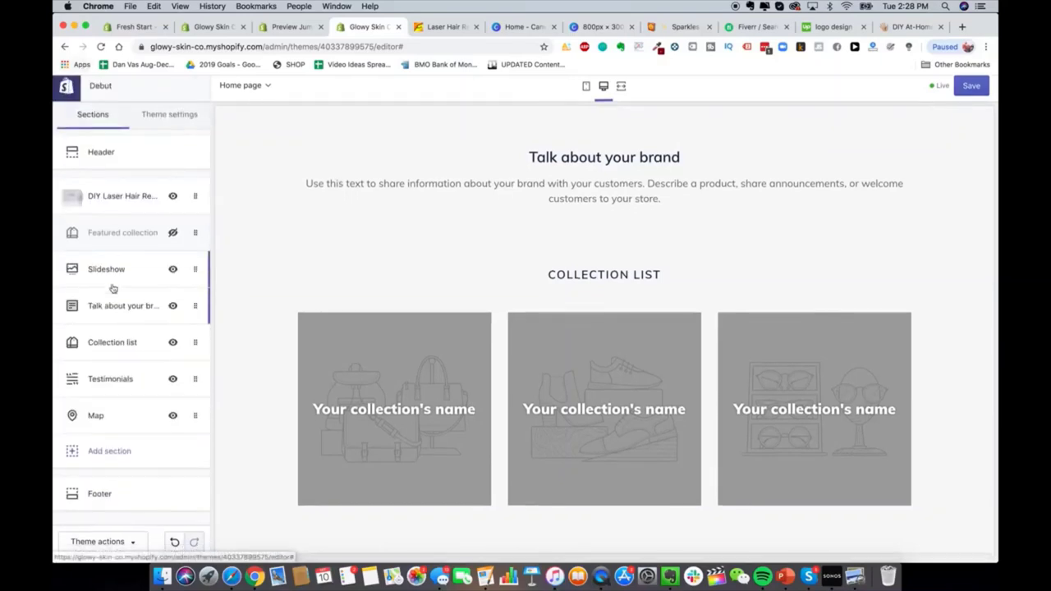
- Toggle the Map section's visibility off in the home page sections list
scroll(476, 387, "down", 6)
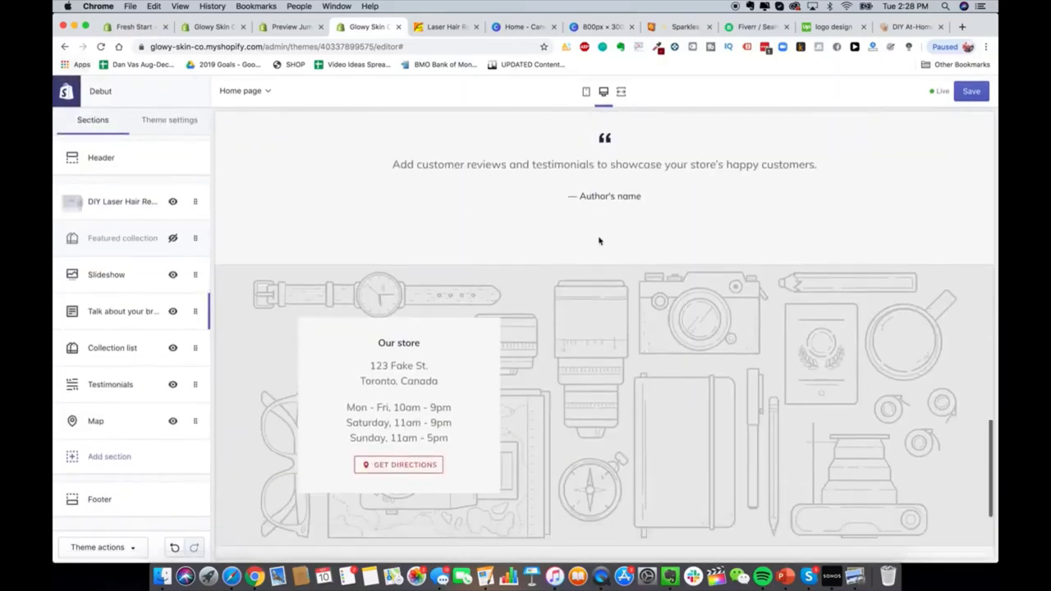
scroll(598, 236, "down", 4)
scroll(495, 275, "up", 1)
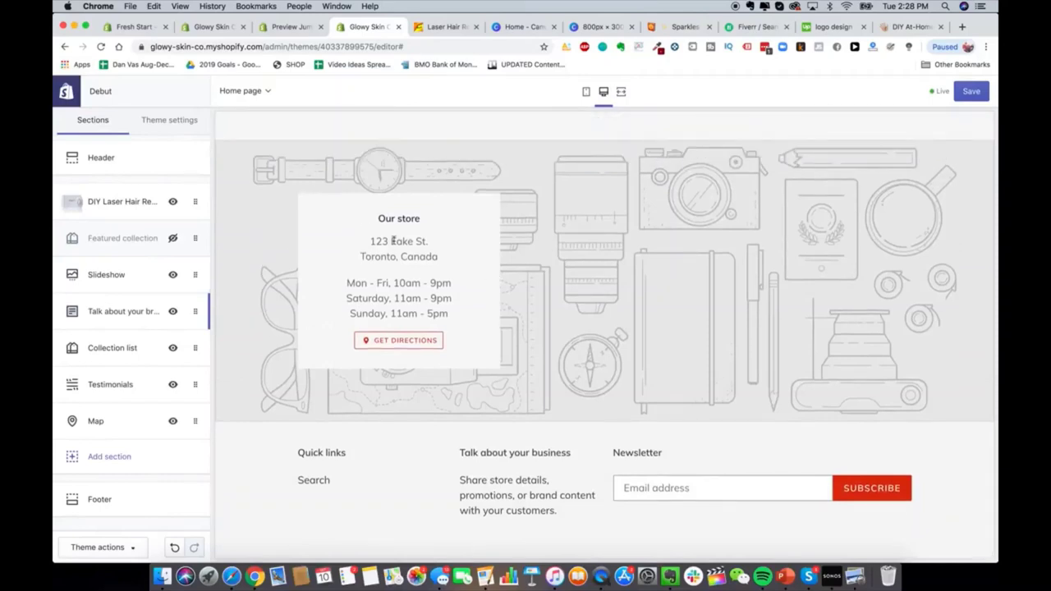
left_click(173, 421)
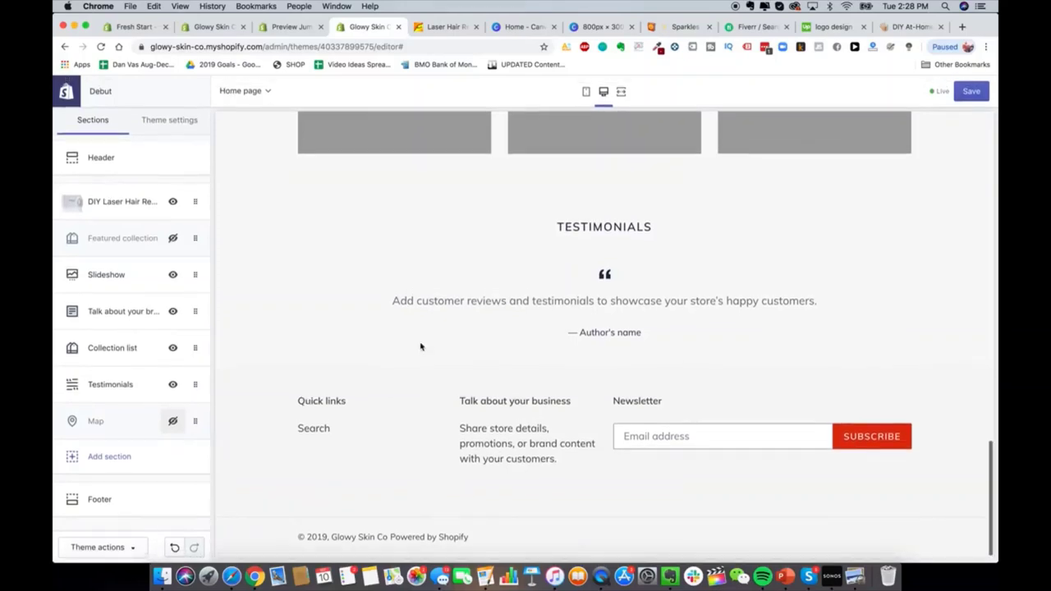
- Enable Show payment icons in the footer and remove its Newsletter block
left_click(164, 497)
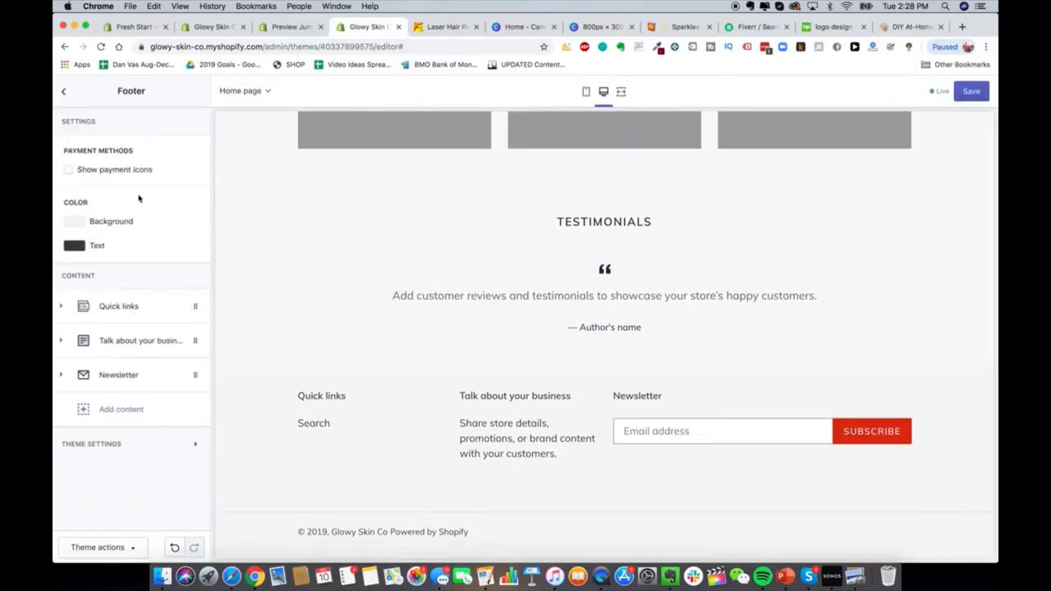
left_click(114, 171)
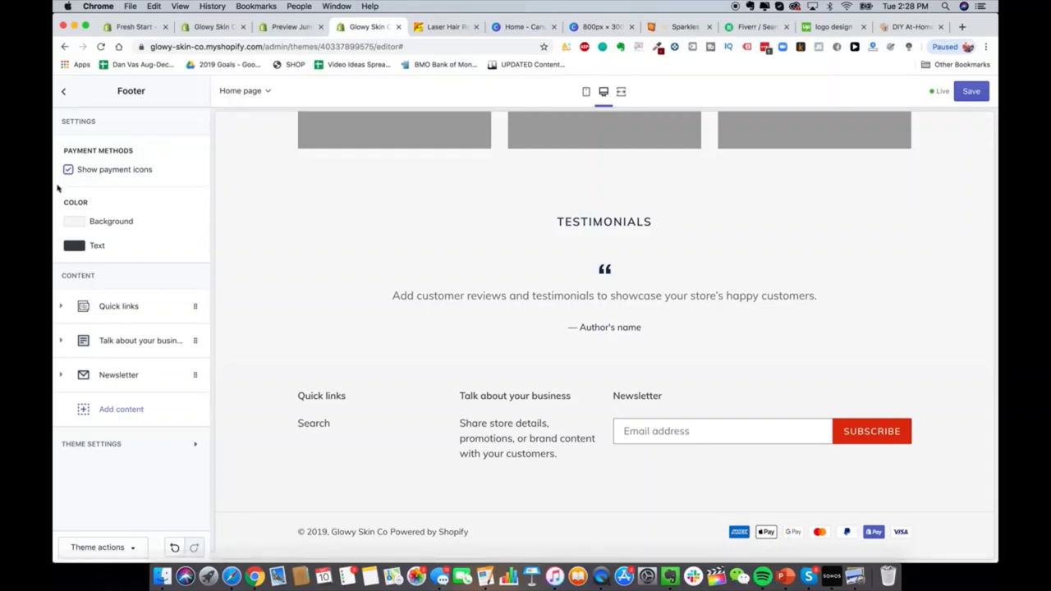
left_click(115, 382)
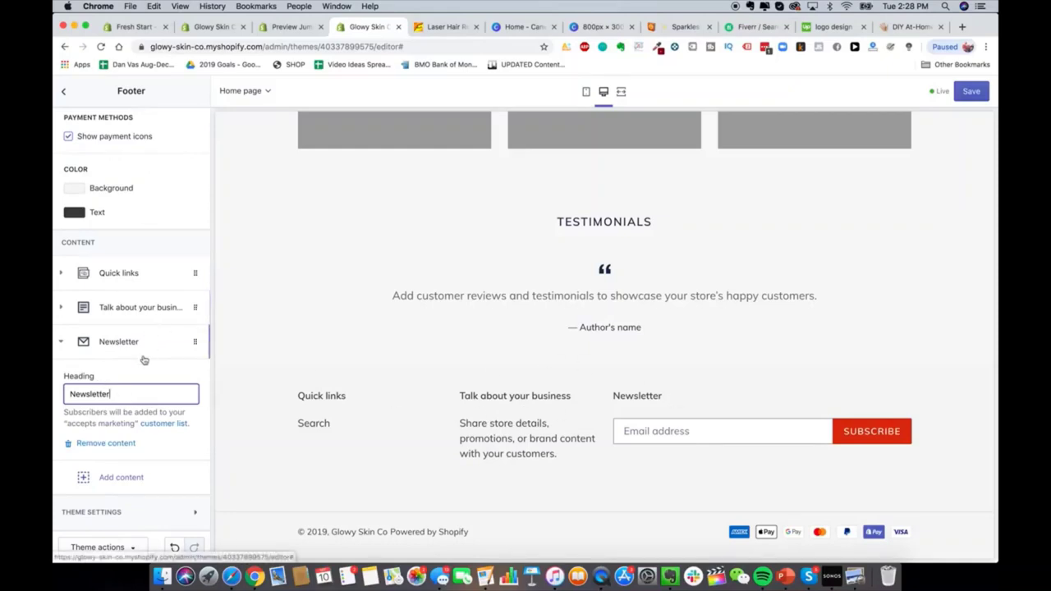
left_click(106, 443)
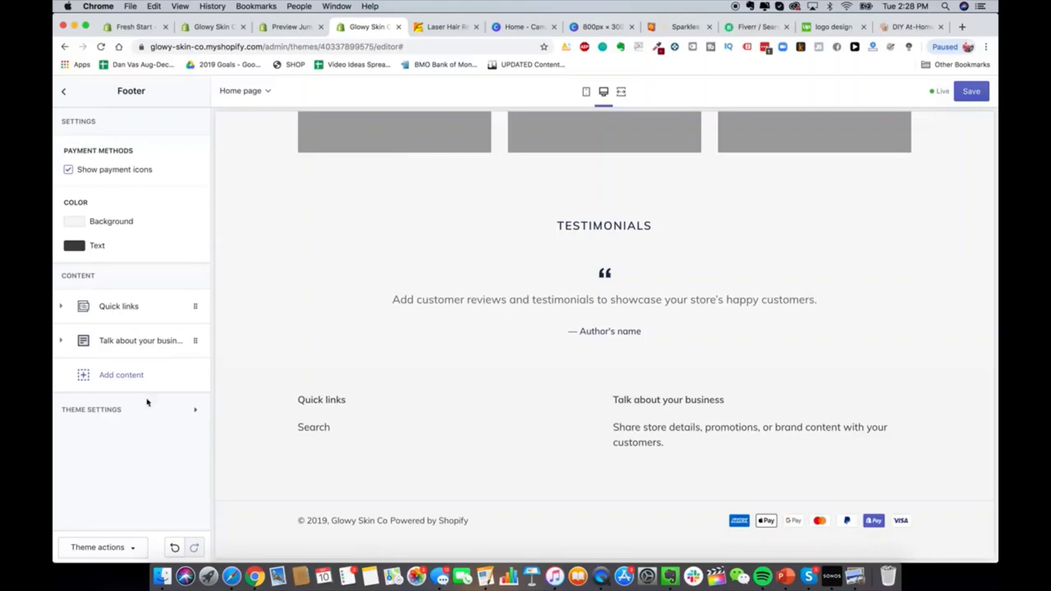
- Remove the Talk about your business and Quick links blocks from the footer
left_click(142, 345)
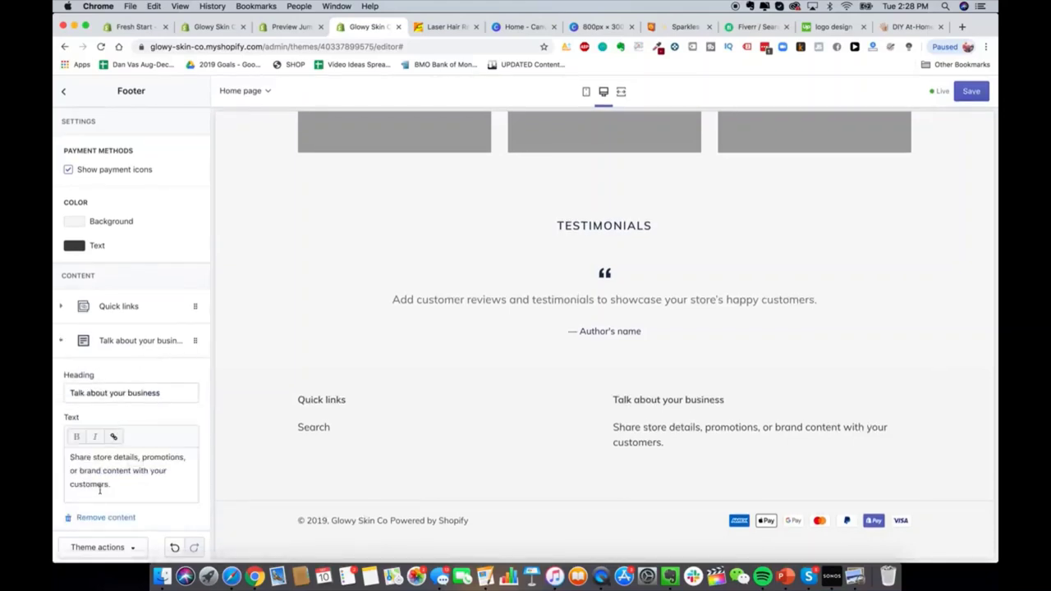
left_click(103, 517)
left_click(146, 308)
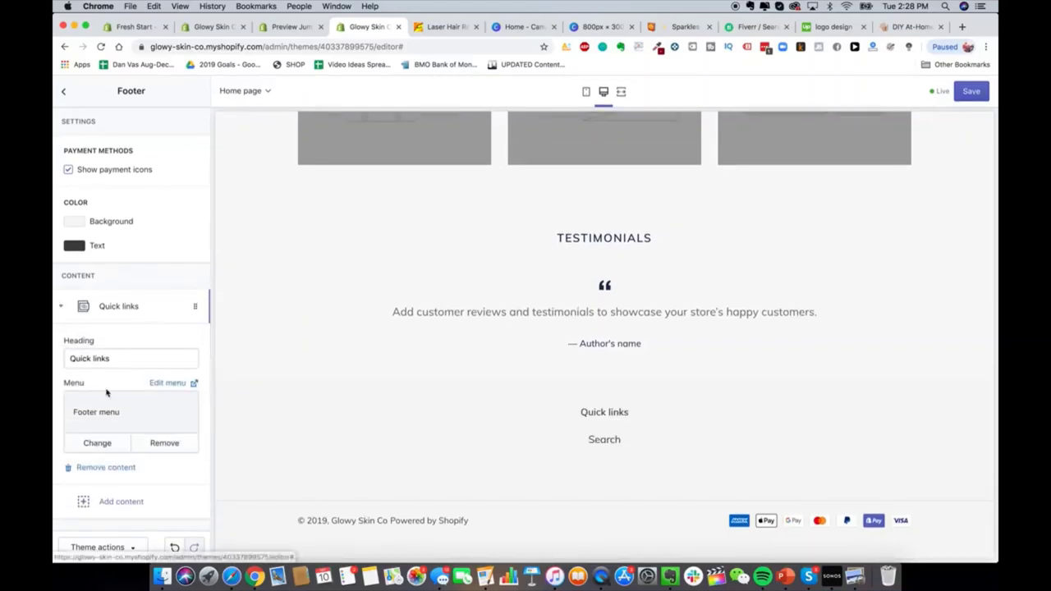
left_click(94, 467)
scroll(499, 403, "up", 5)
scroll(499, 403, "up", 10)
- Open Theme settings > Typography and browse the font list for headings
left_click(63, 91)
left_click(169, 119)
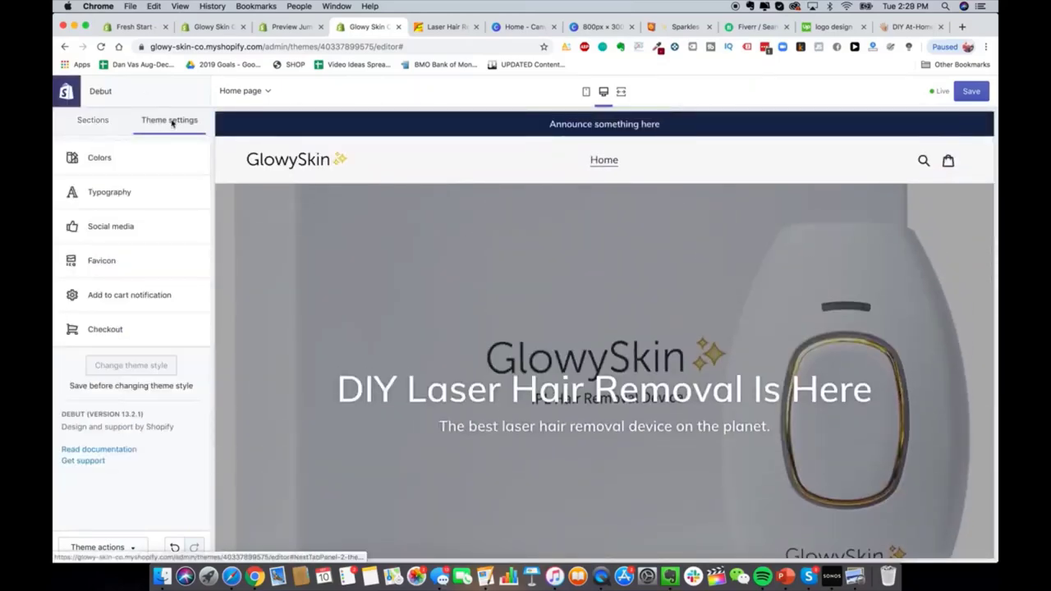
left_click(134, 193)
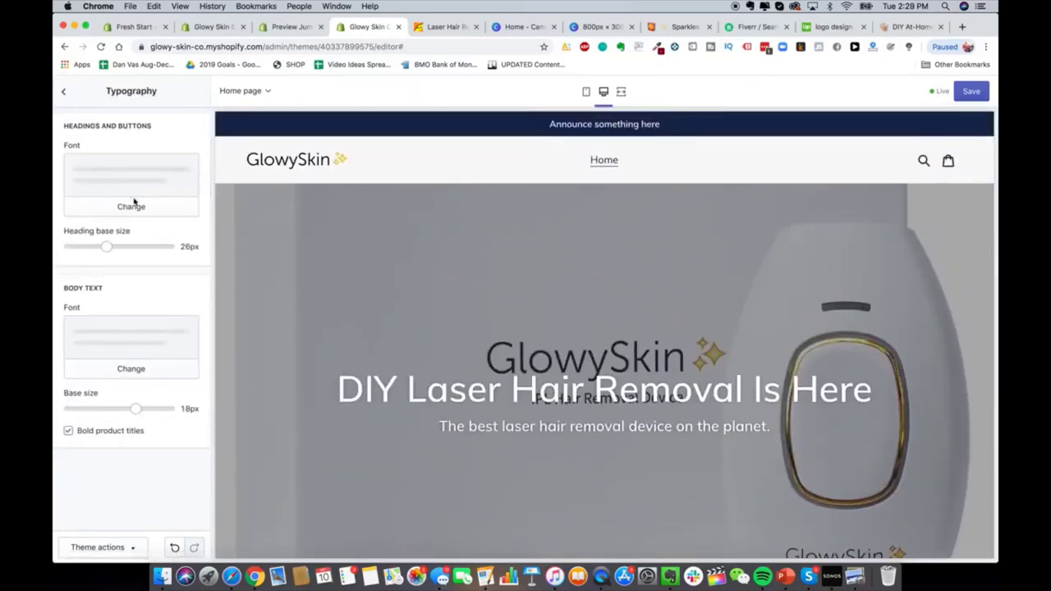
left_click(131, 212)
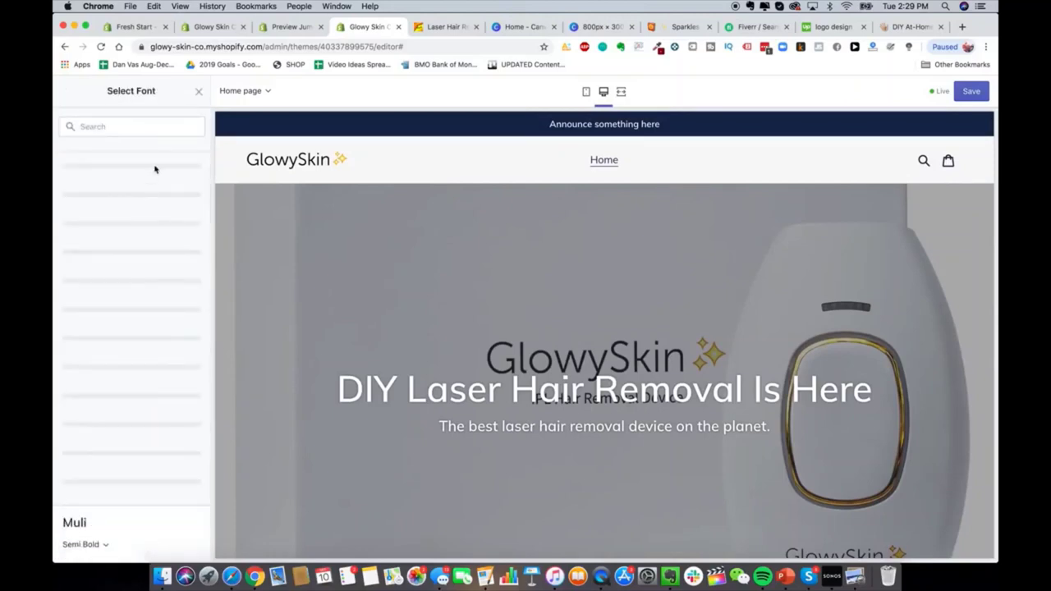
scroll(136, 452, "down", 5)
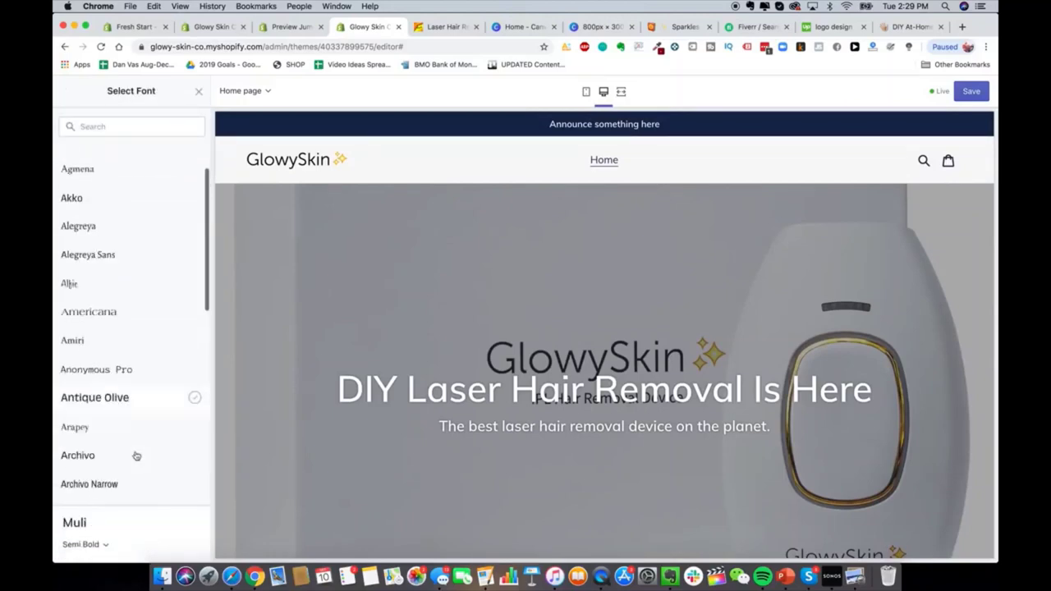
scroll(136, 455, "down", 4)
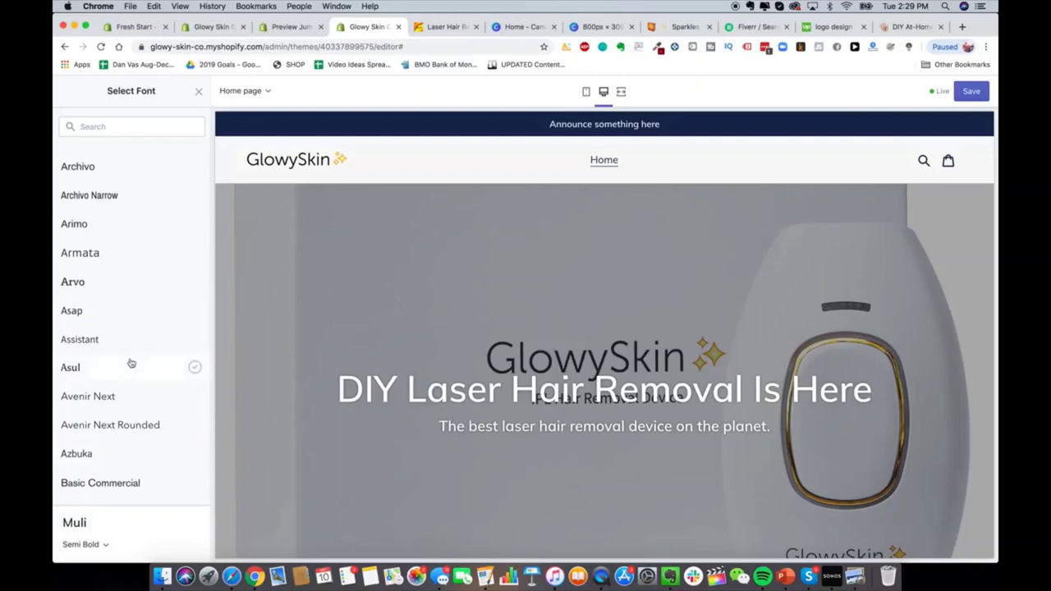
scroll(146, 380, "down", 3)
scroll(127, 417, "up", 8)
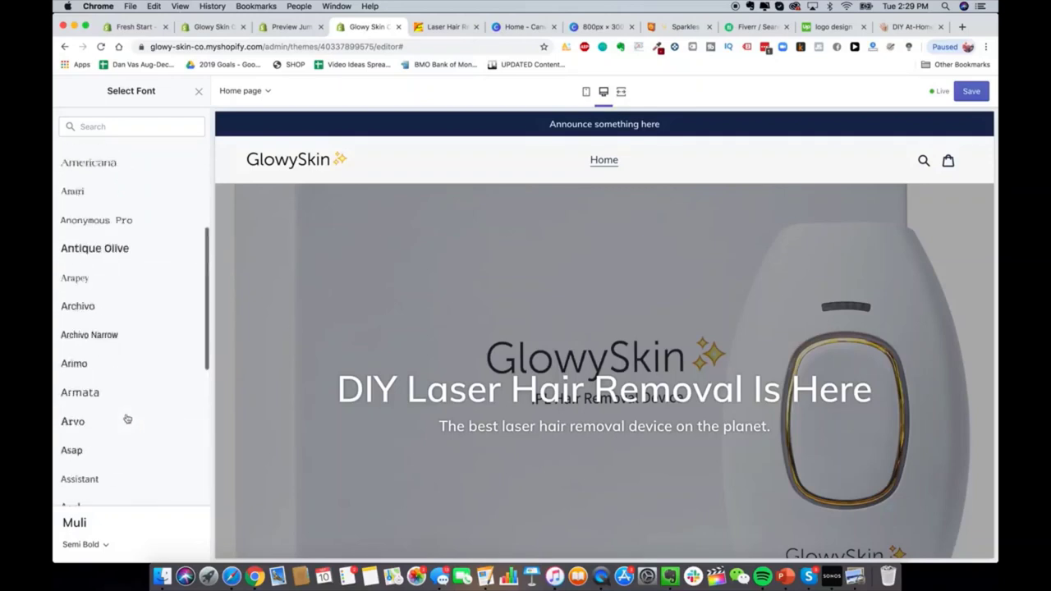
scroll(165, 335, "down", 1)
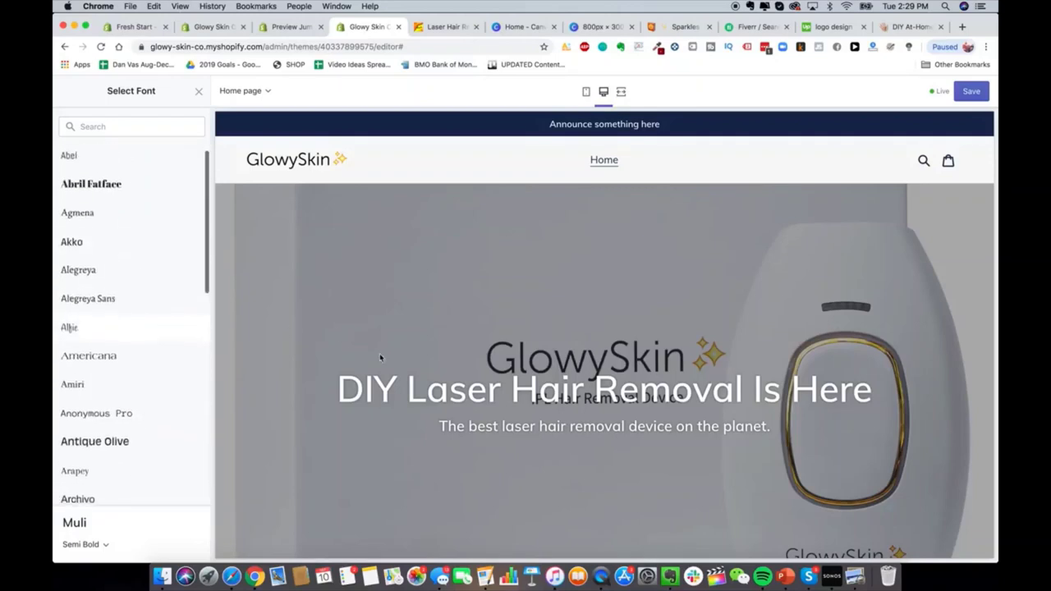
scroll(148, 304, "down", 2)
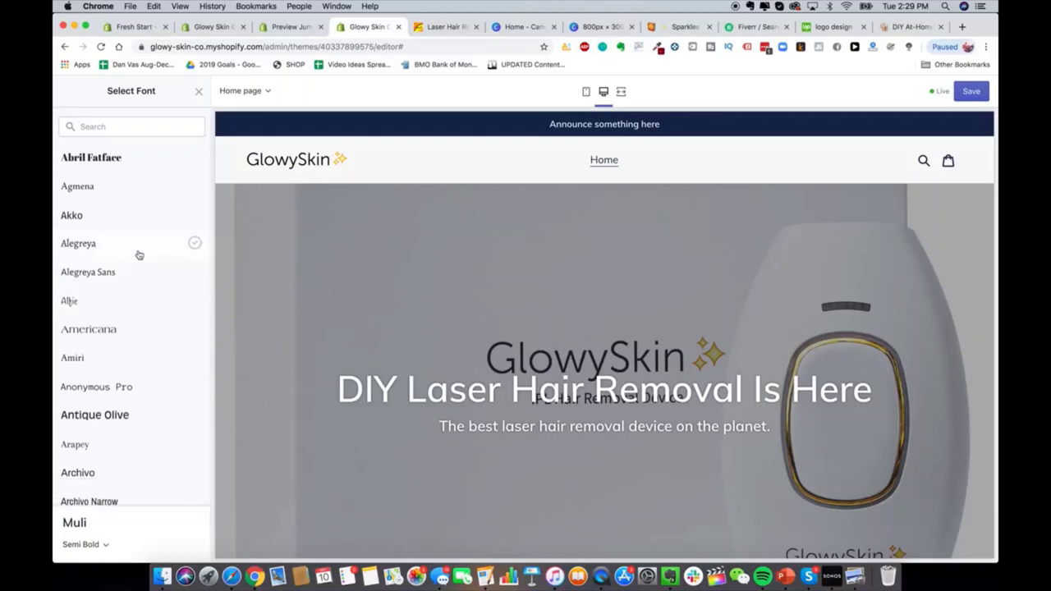
- Try Alegreya and Arvo, then select Assistant as the headings and buttons font
left_click(139, 247)
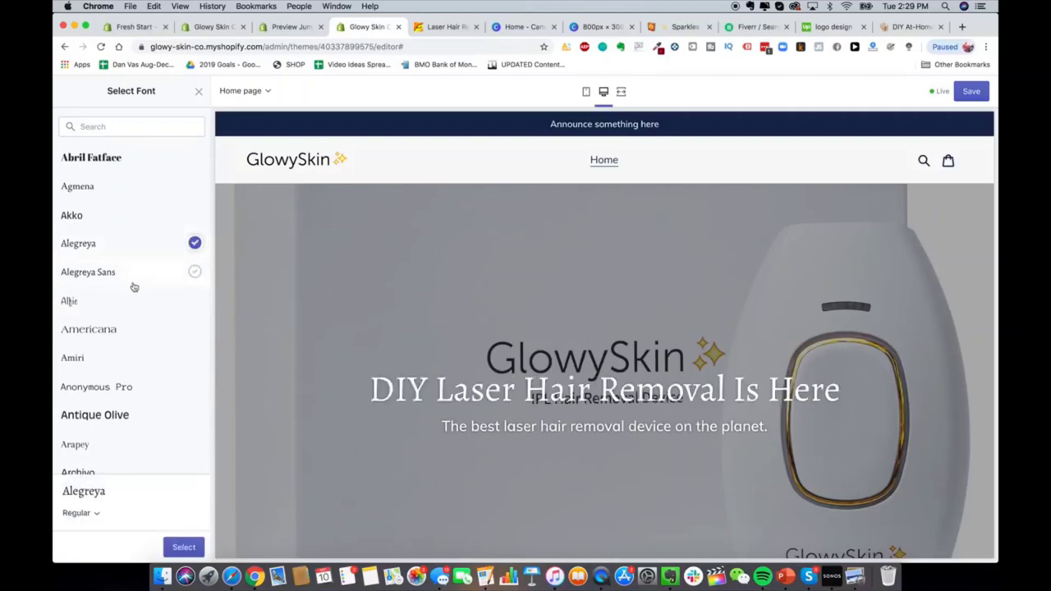
scroll(131, 283, "down", 7)
scroll(135, 280, "down", 10)
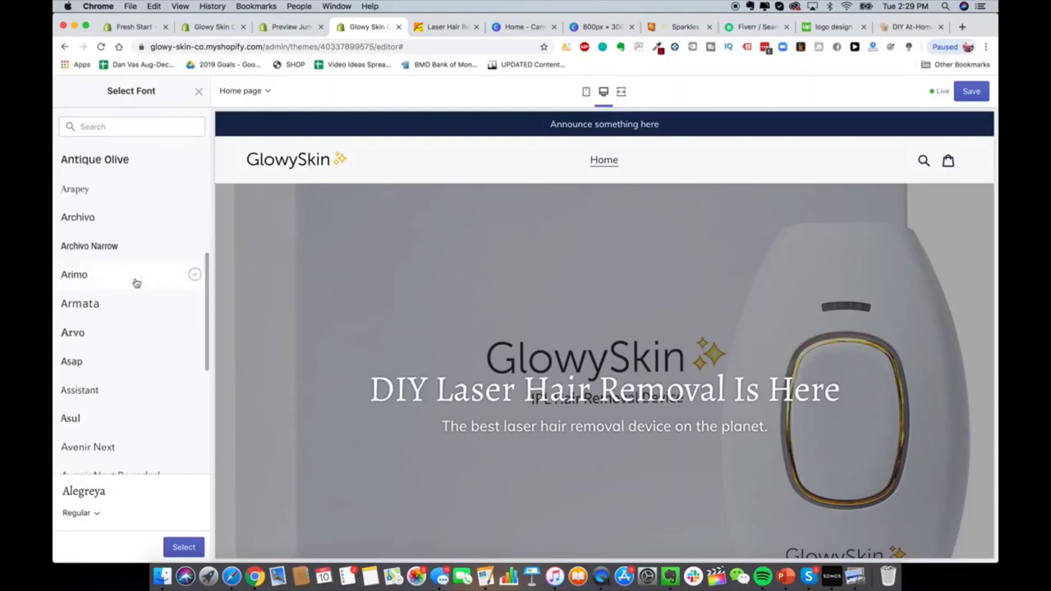
left_click(119, 333)
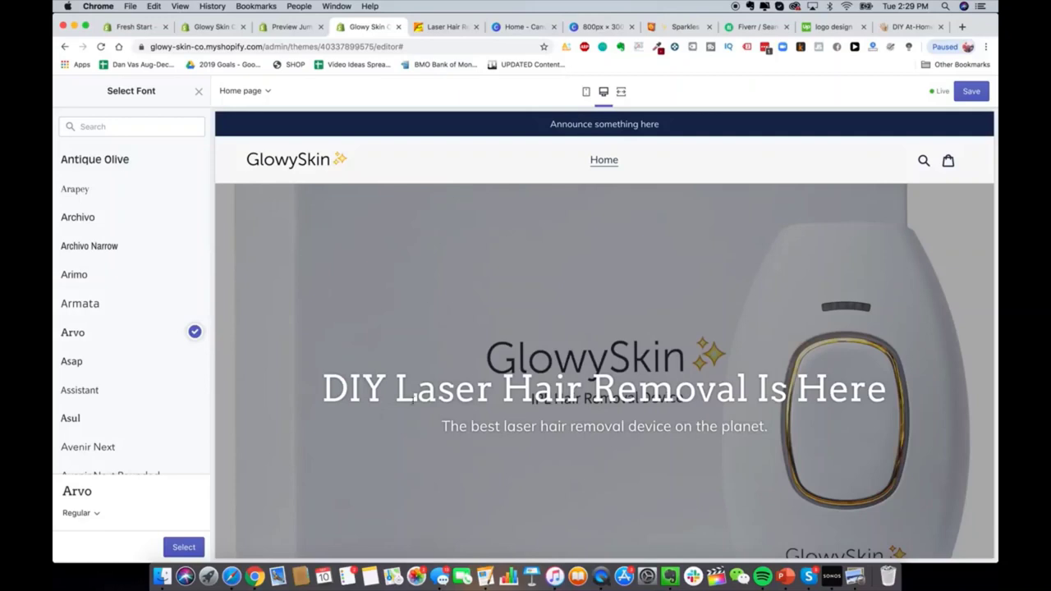
scroll(191, 353, "down", 2)
scroll(191, 353, "down", 3)
left_click(164, 337)
scroll(160, 368, "down", 6)
scroll(159, 370, "down", 5)
left_click(151, 451)
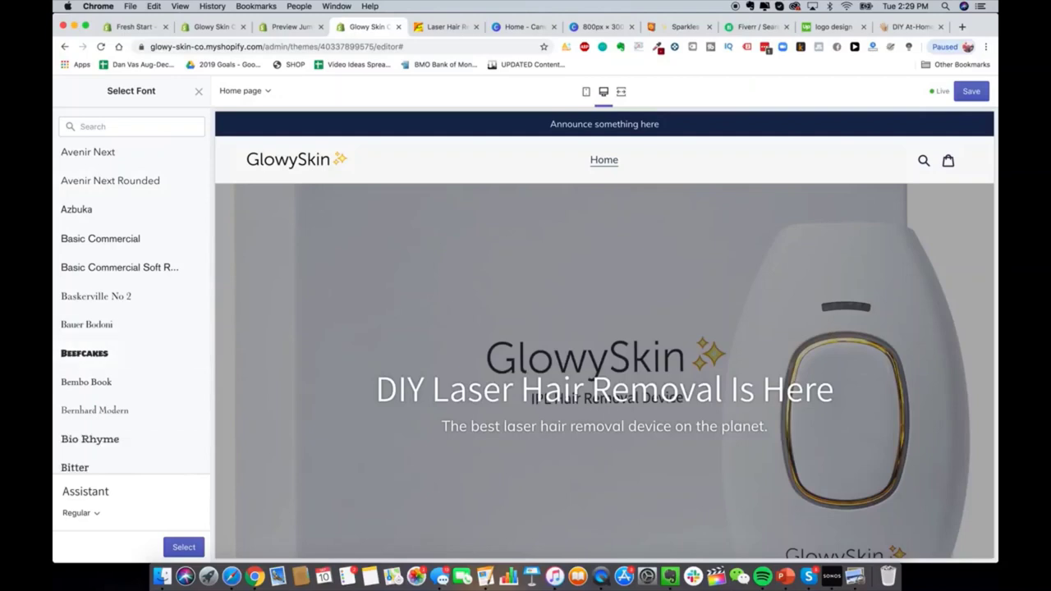
left_click(184, 547)
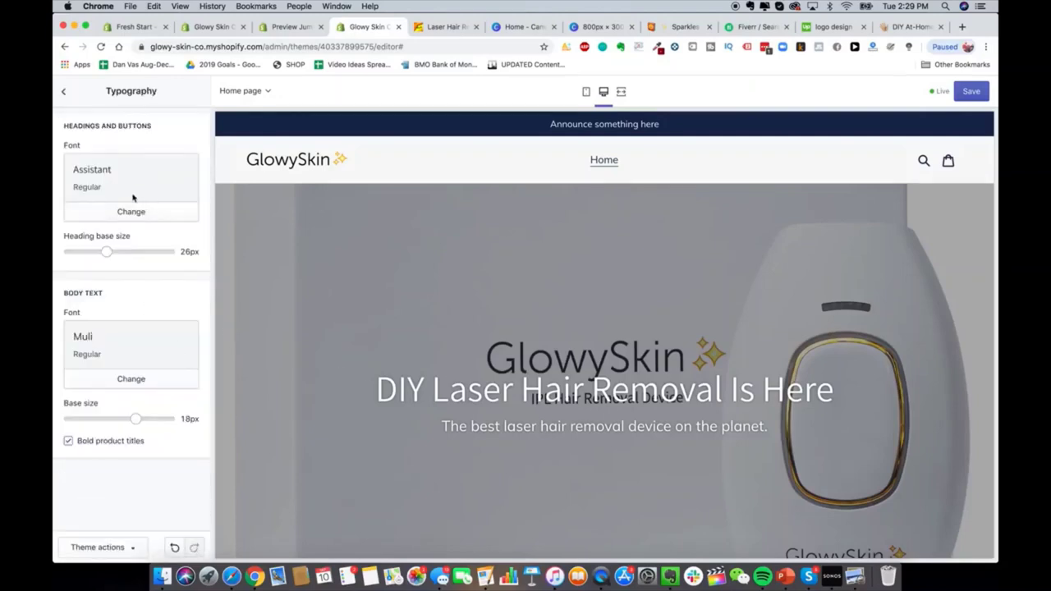
- Try a smaller body text size and a larger heading size, then preview the home page on mobile
scroll(583, 414, "down", 2)
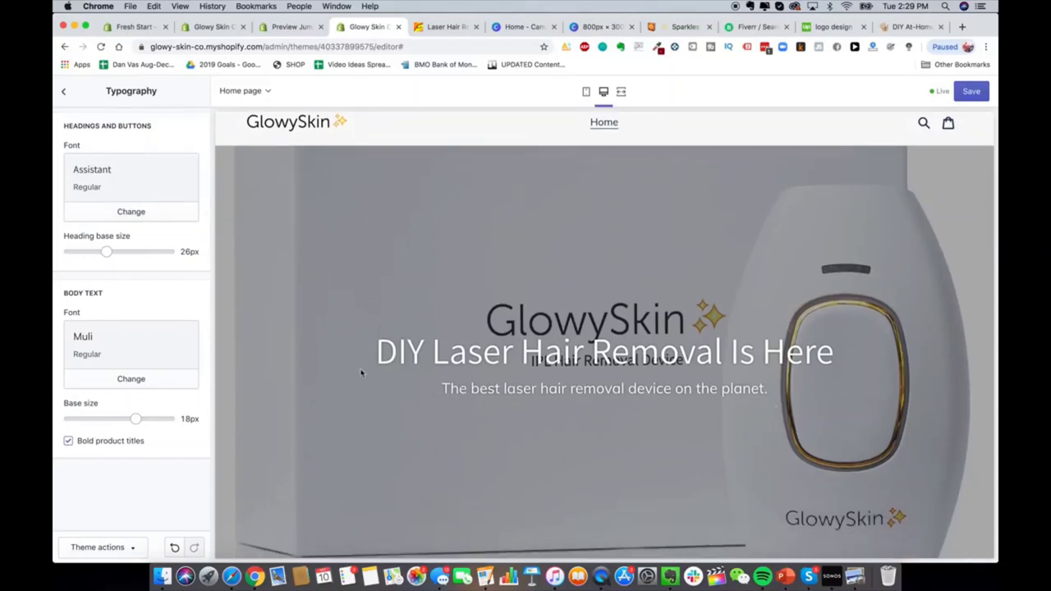
mouse_move(133, 419)
left_mouse_down()
mouse_move(104, 420)
mouse_move(135, 419)
left_mouse_up()
mouse_move(106, 251)
left_mouse_down()
mouse_move(156, 251)
mouse_move(107, 252)
left_mouse_up()
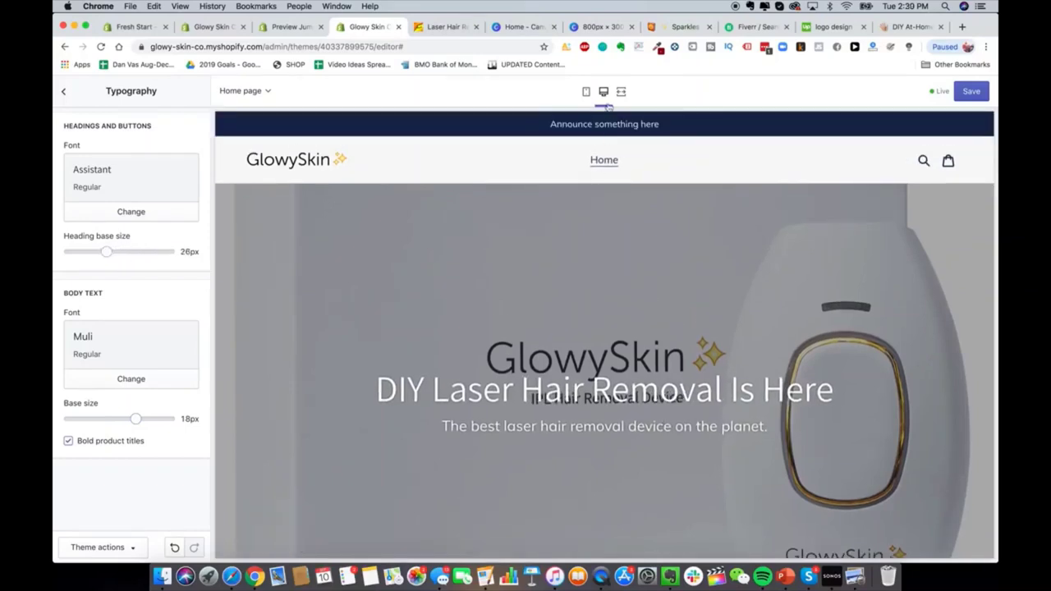
left_click(586, 92)
scroll(673, 496, "down", 2)
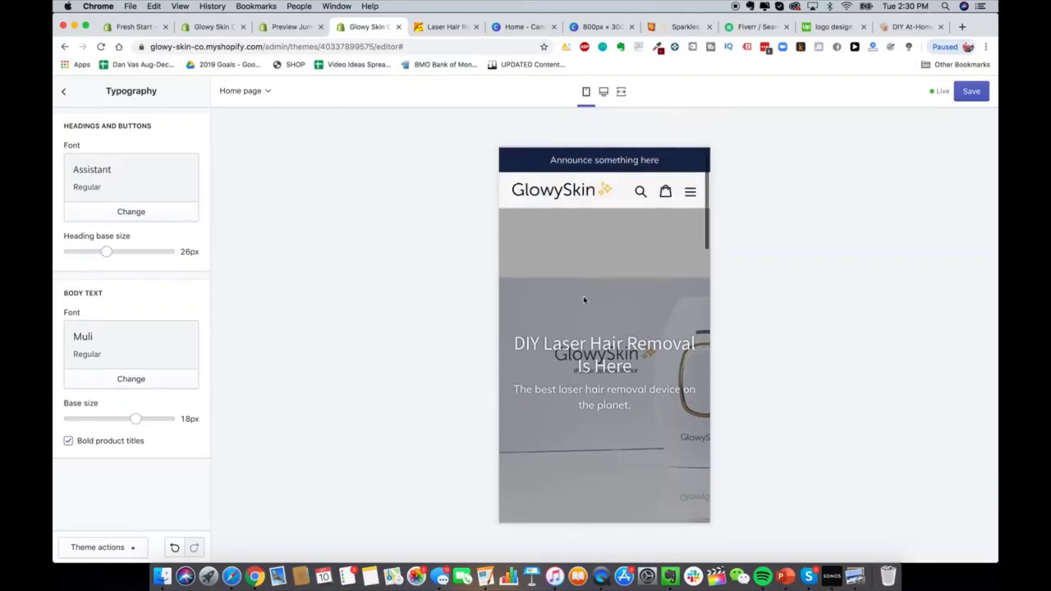
scroll(668, 369, "down", 5)
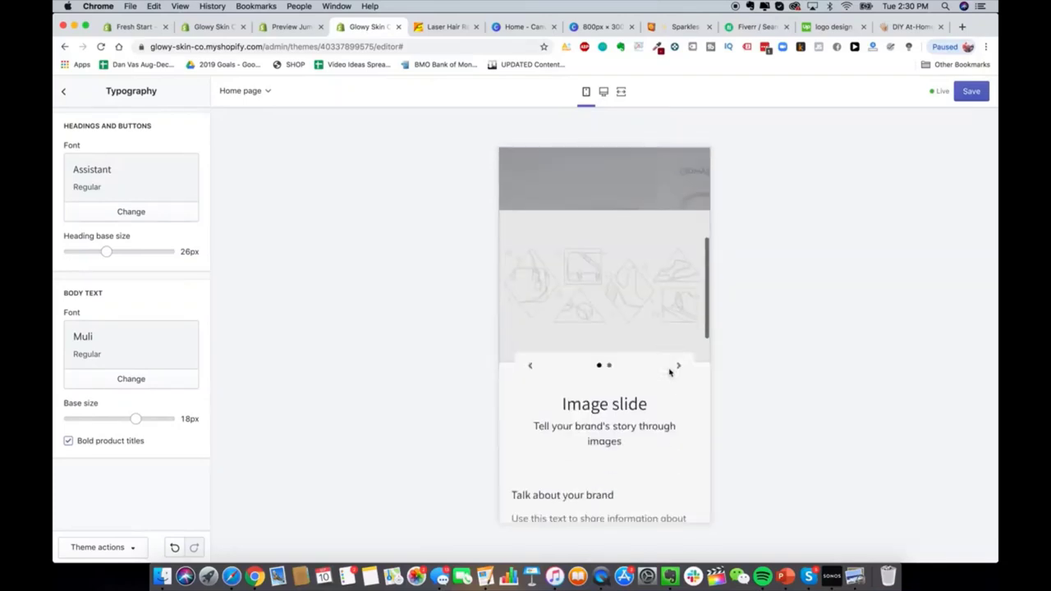
- Open the DIY Laser Hair Removal Is Here banner settings in desktop view, then start a new browser tab
left_click(63, 91)
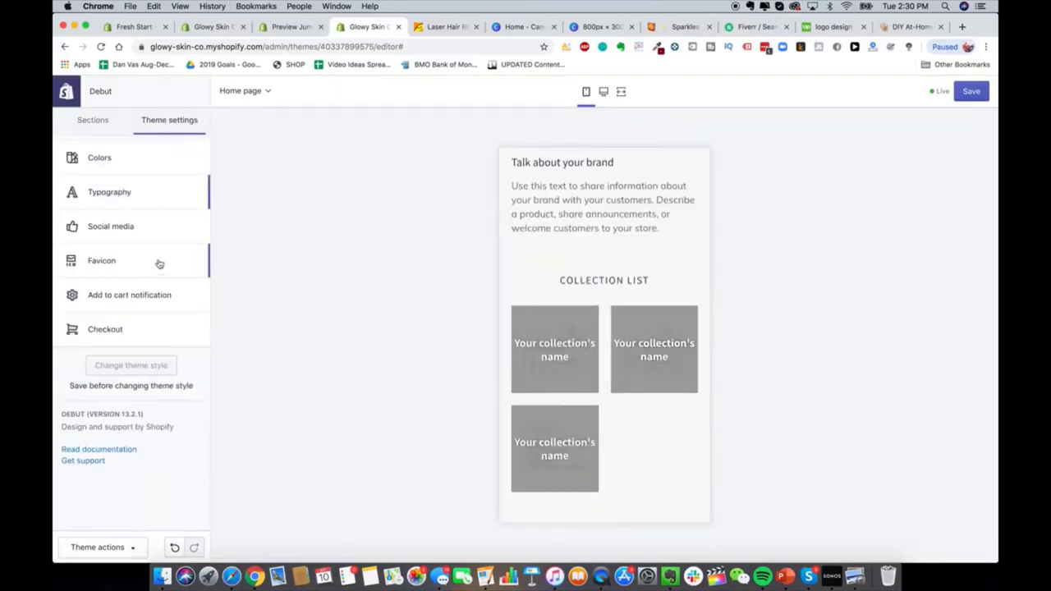
left_click(94, 129)
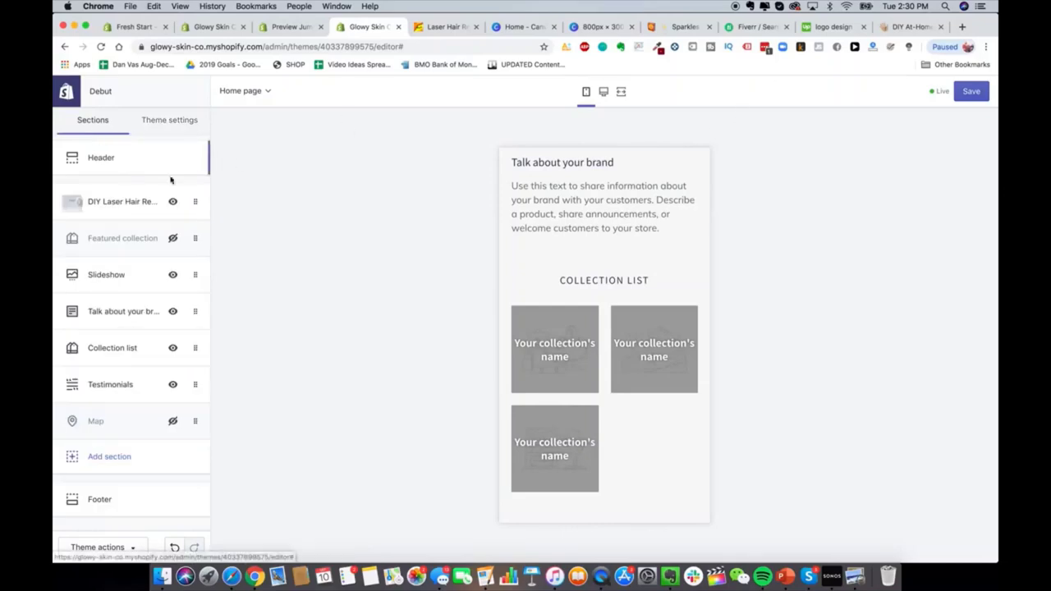
left_click(123, 201)
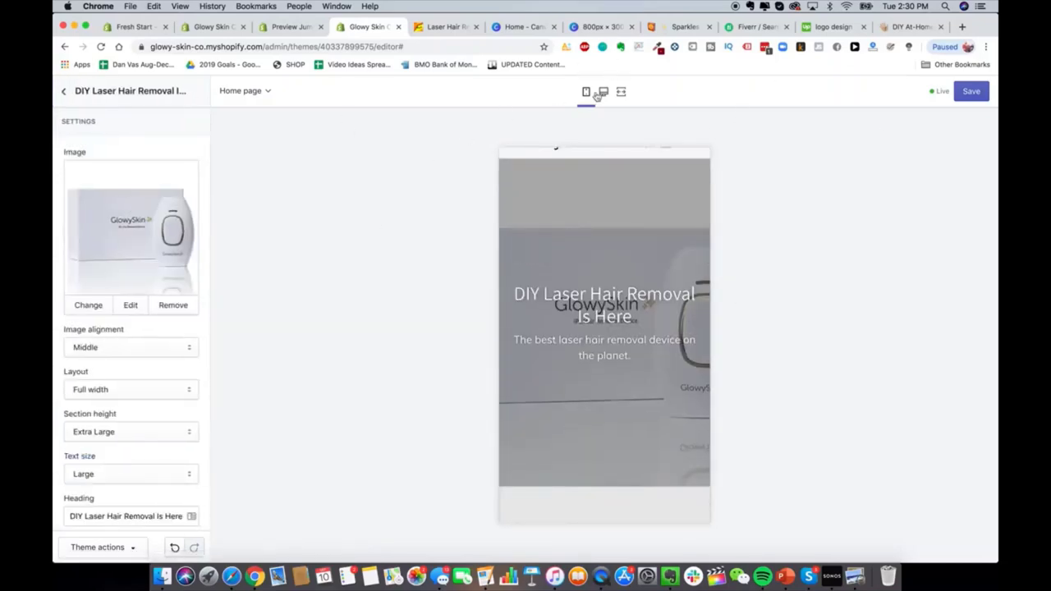
left_click(603, 91)
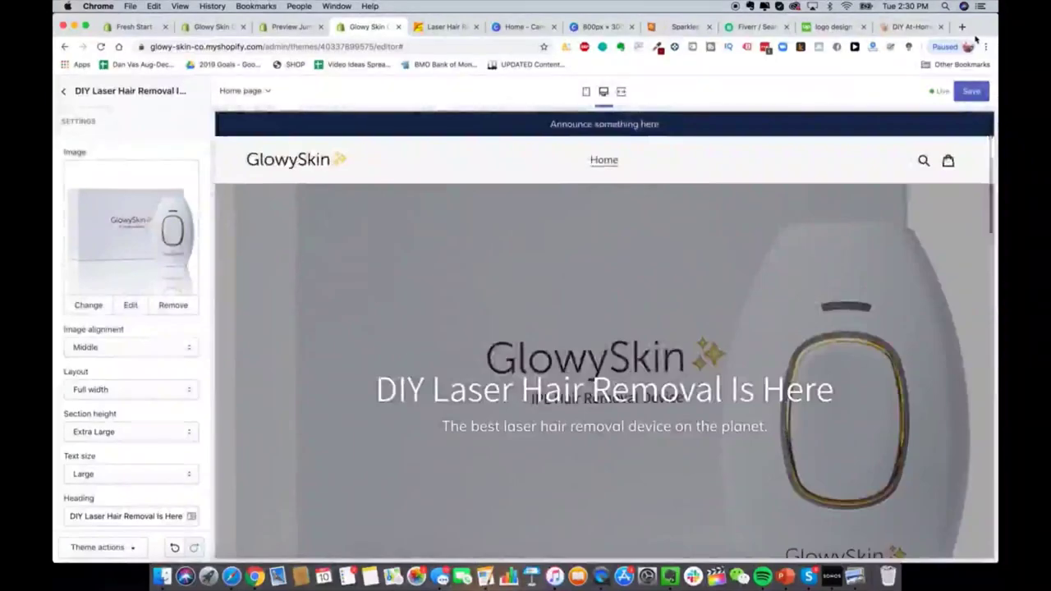
left_click(962, 27)
- Search for 'images' and switch to Google Images results
type("g")
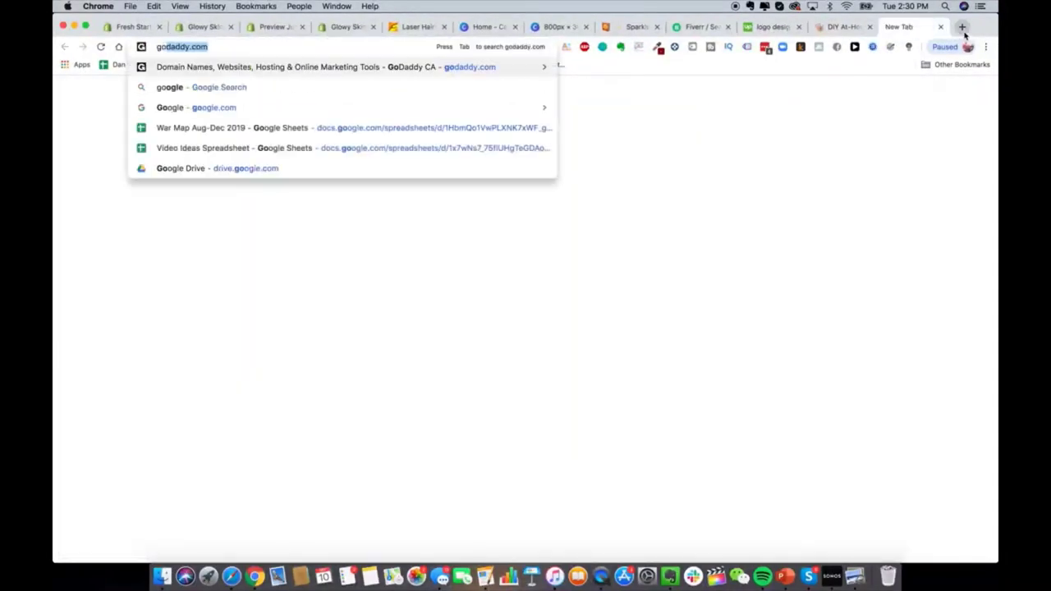
key("BackSpace")
type("images")
key("Return")
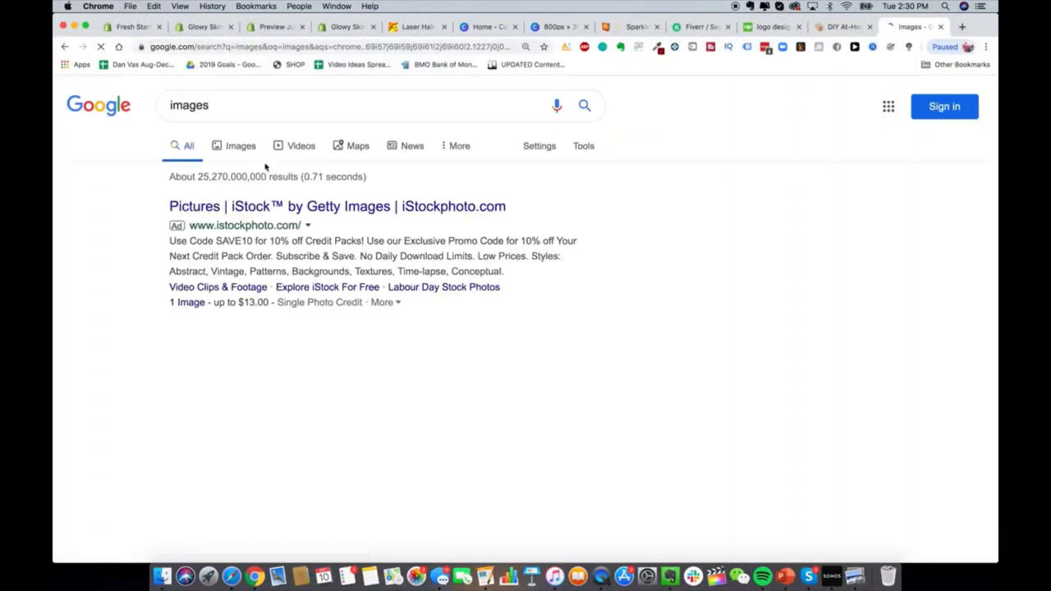
left_click(245, 150)
- Search images for 'laser hair removal device', preview the Household Laser Hair Remover, then close the tab
double_click(229, 107)
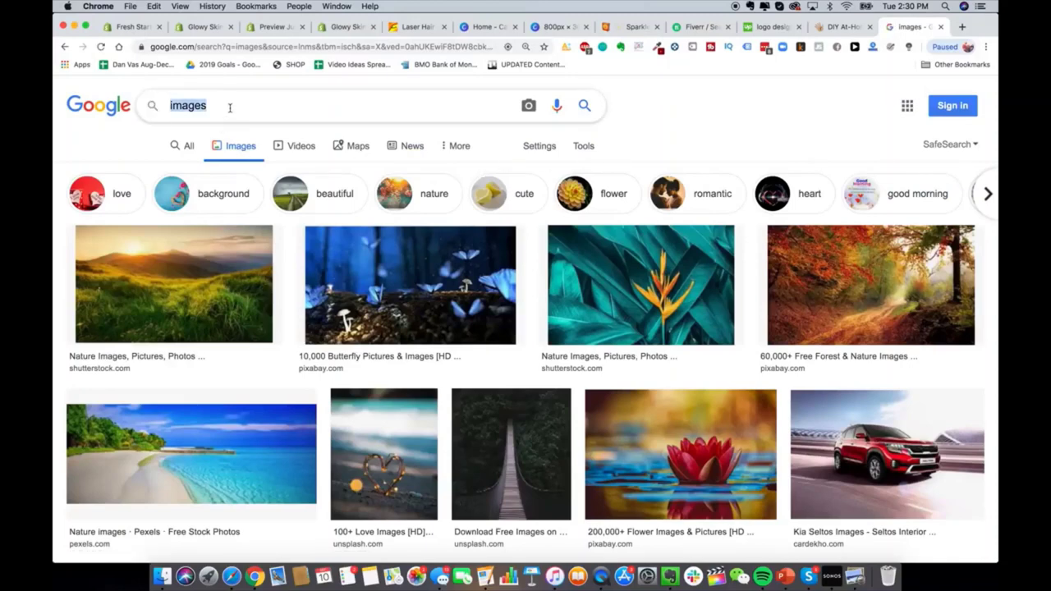
type("laser hair ")
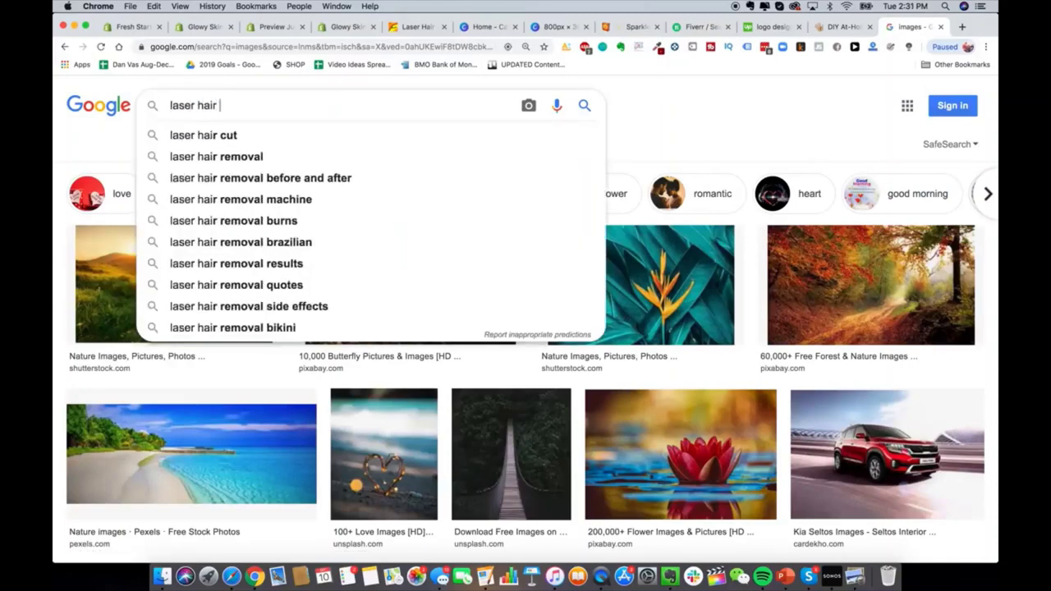
type("removal device")
key("Return")
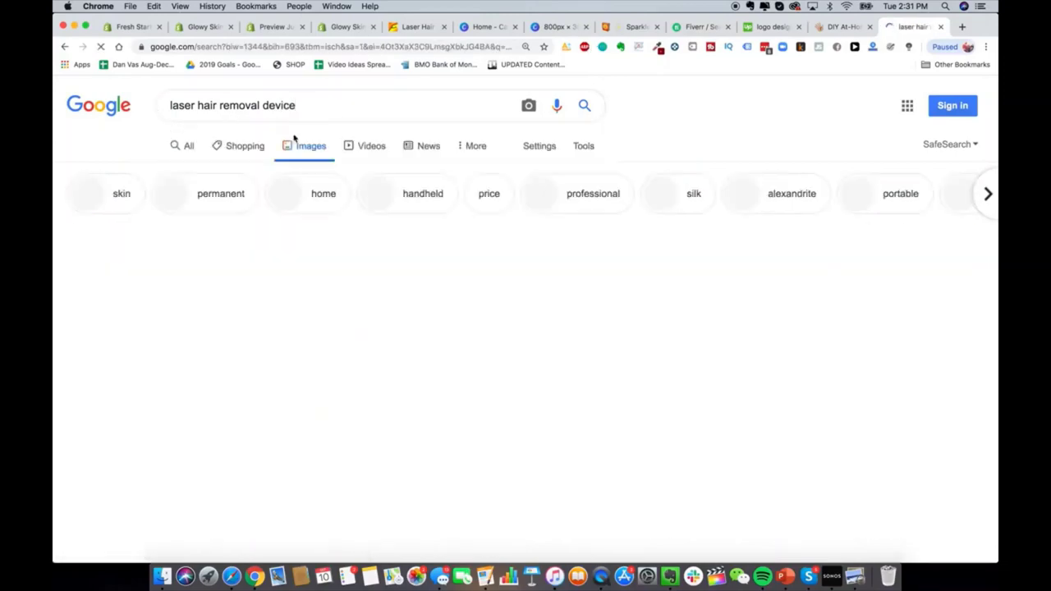
scroll(389, 371, "down", 10)
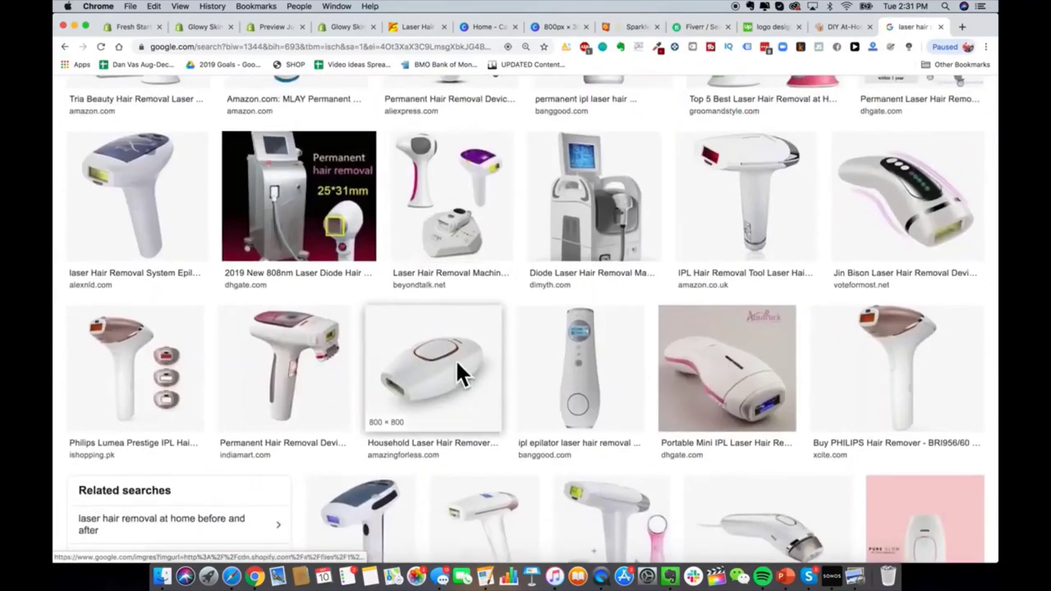
left_click(452, 362)
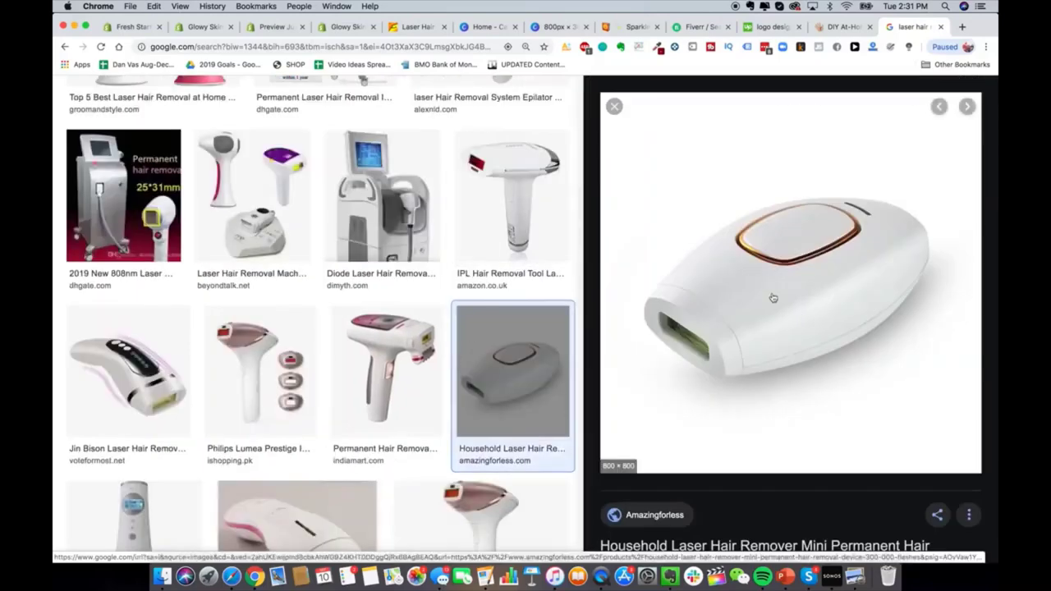
scroll(751, 298, "up", 1)
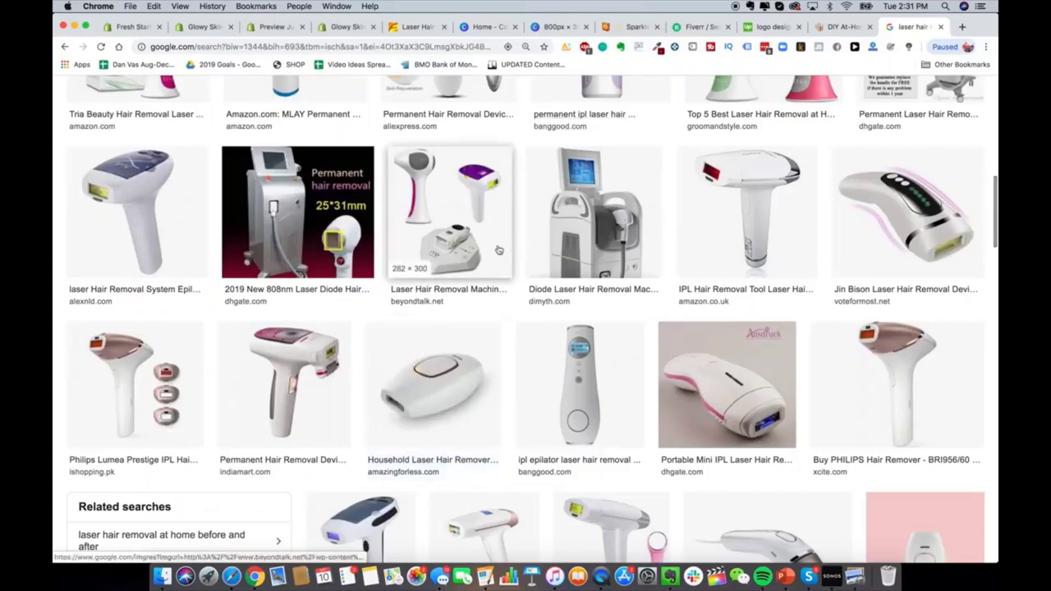
key("super+w")
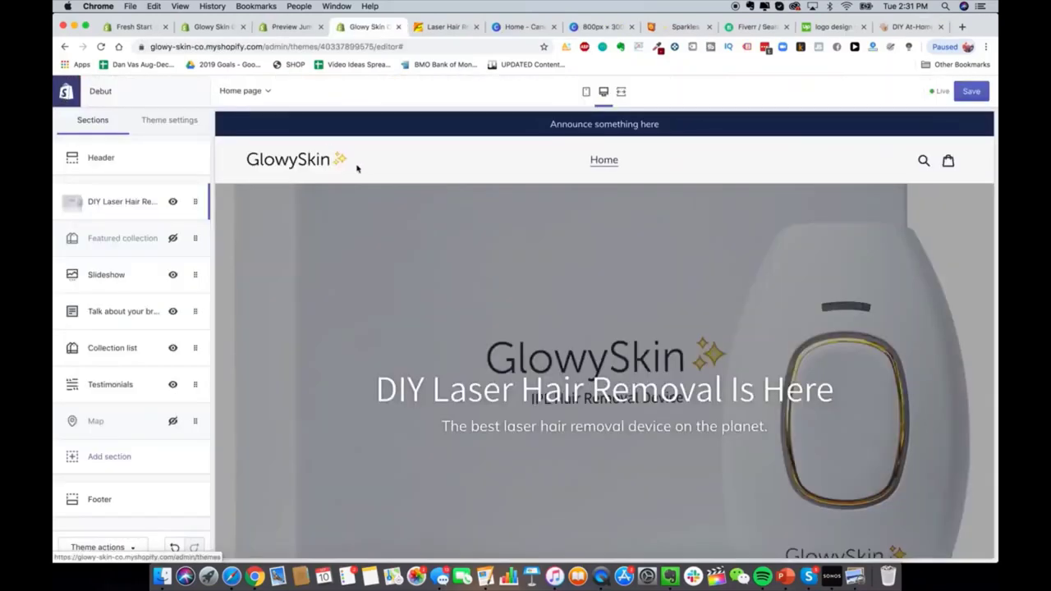
- From the admin home, go to Products and start a new product
scroll(559, 376, "down", 2)
scroll(559, 376, "up", 3)
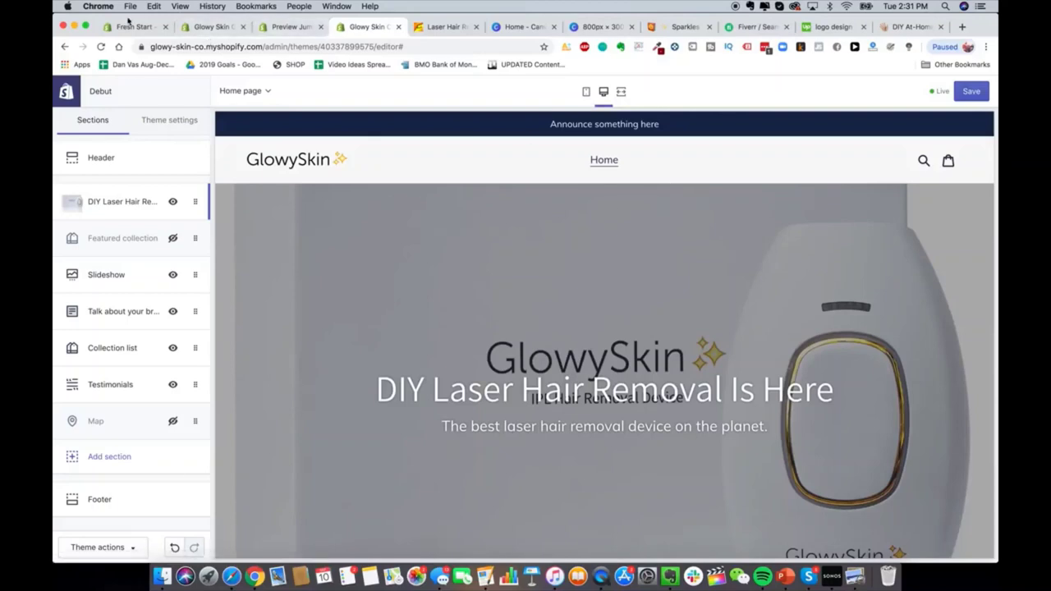
left_click(215, 26)
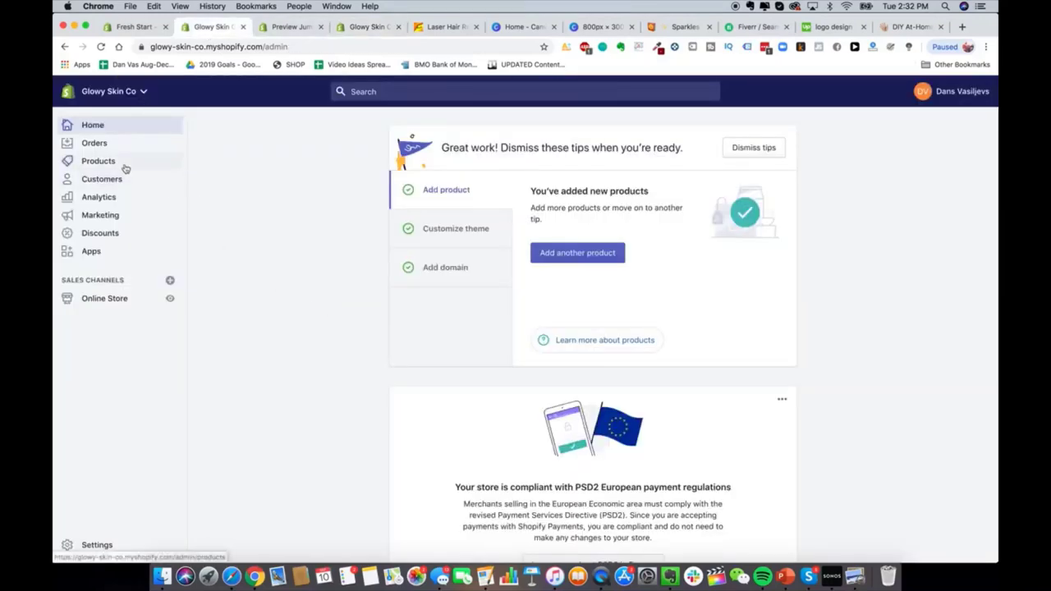
left_click(124, 163)
left_click(376, 366)
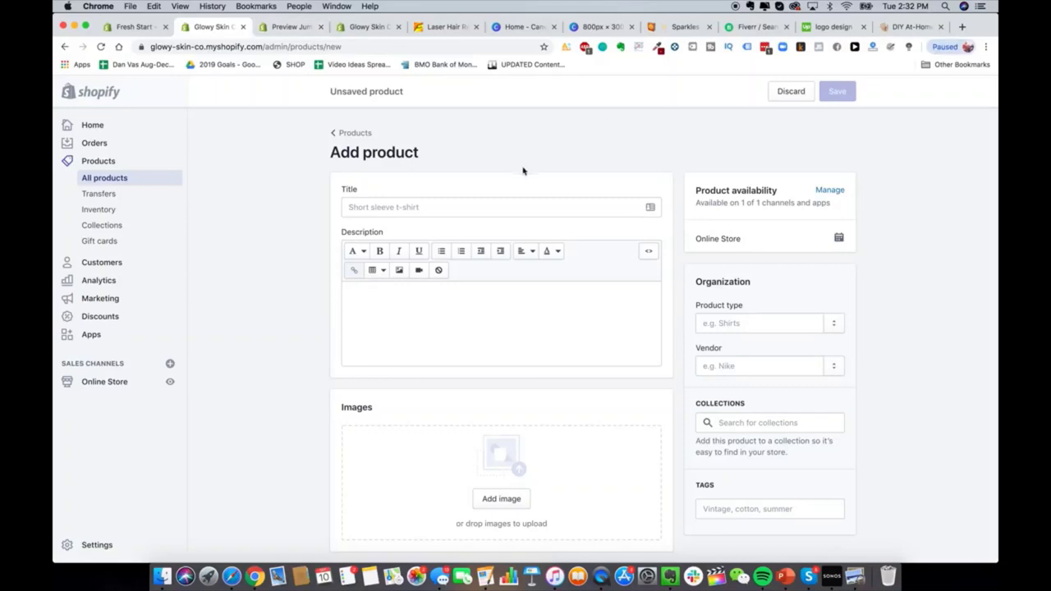
- Title the product 'Glowy Skin Advanced Premium Laser Hair Removal Device' with description 'The best laser device in the world'
left_click(417, 208)
type("Glowy Skin Ad")
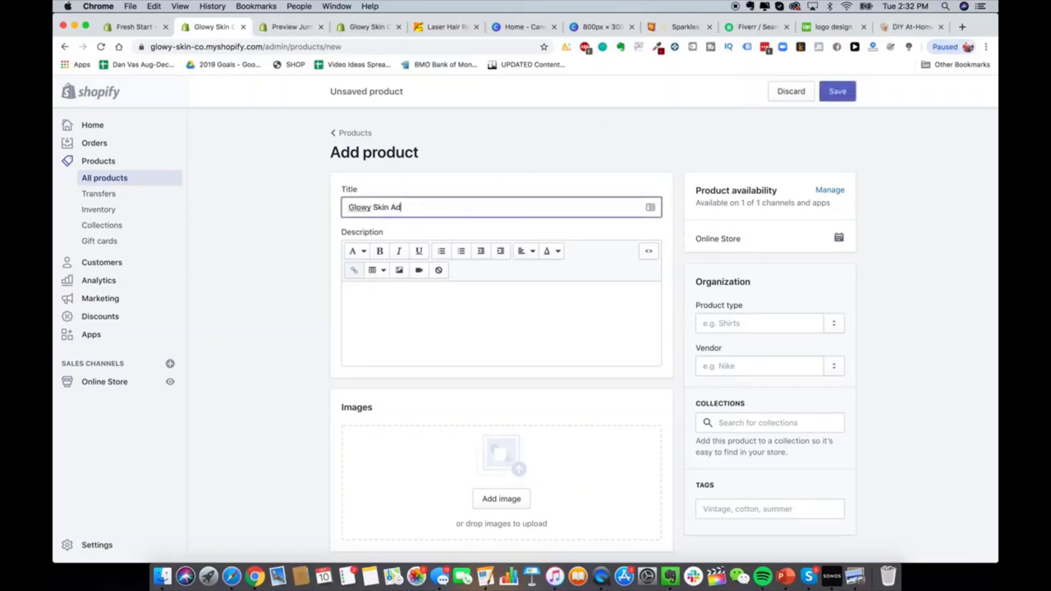
type("vanced premiuum Laser Hair Removal De")
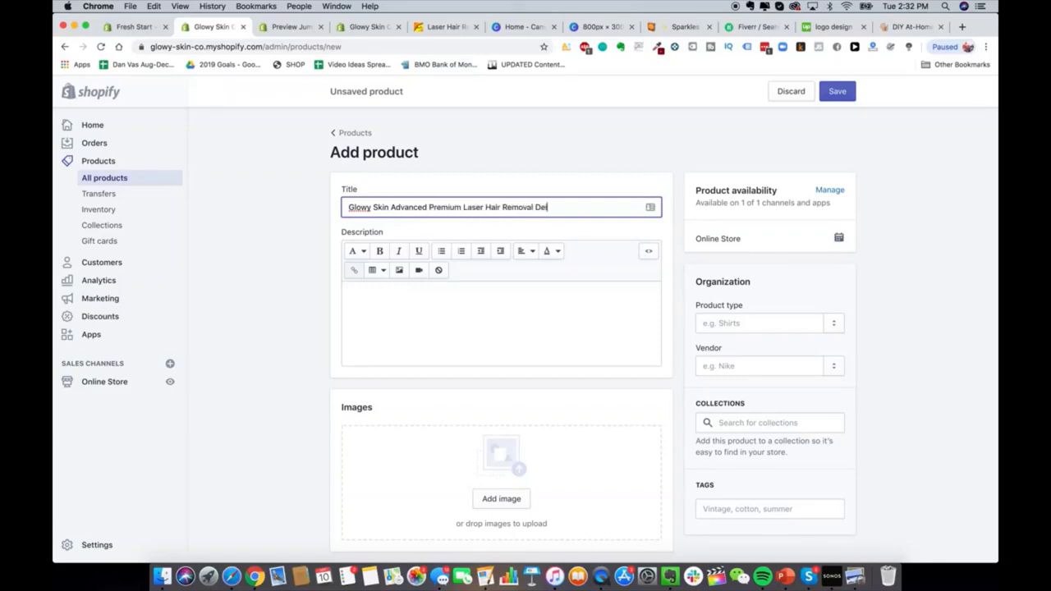
type("vice")
left_click(400, 331)
type("The best laser device in the world")
left_click(314, 419)
scroll(463, 367, "down", 3)
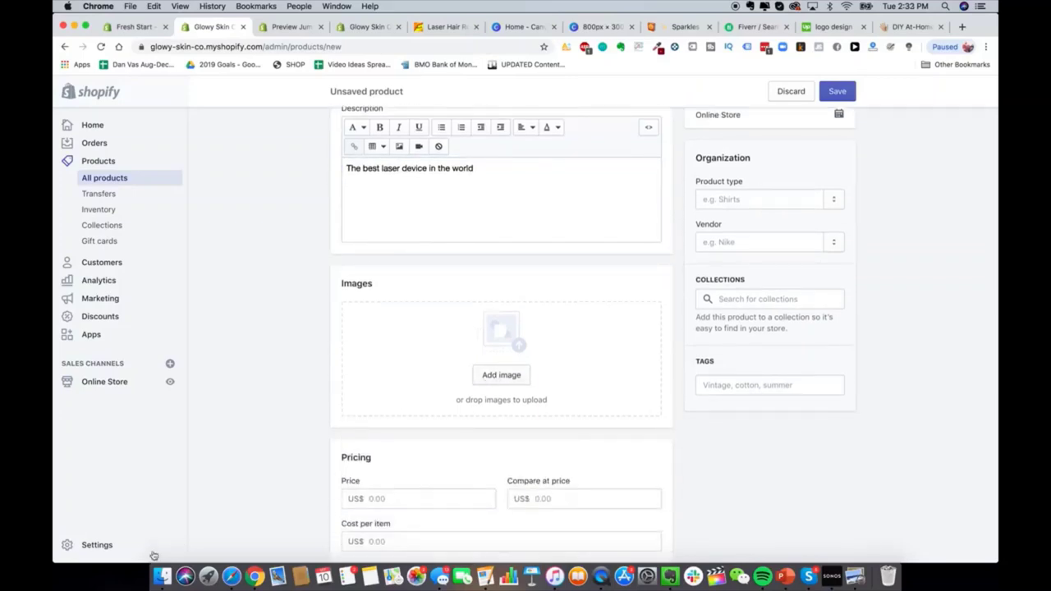
- Quick Look the five pictures in the Glowy Skin Product Pics folder
left_click(163, 576)
left_click(495, 426)
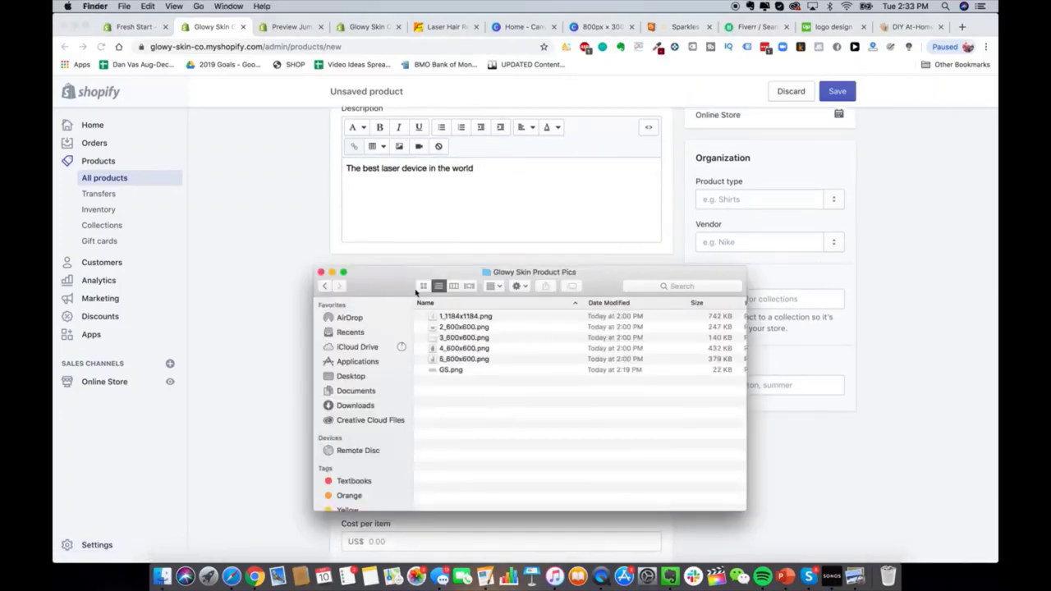
left_click(441, 320)
left_click(445, 359, "shift")
right_click(466, 348)
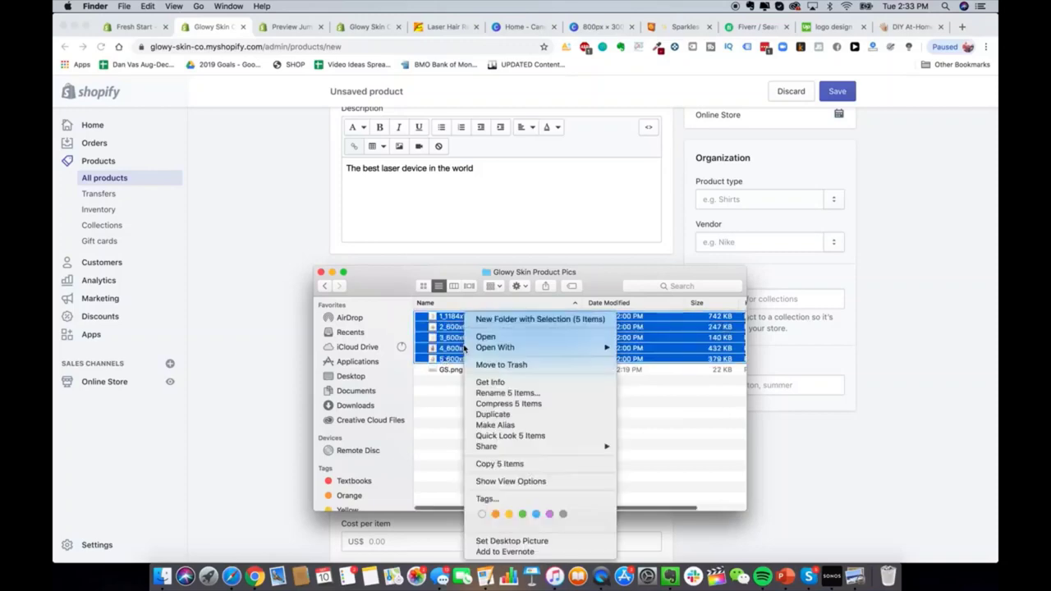
left_click(509, 435)
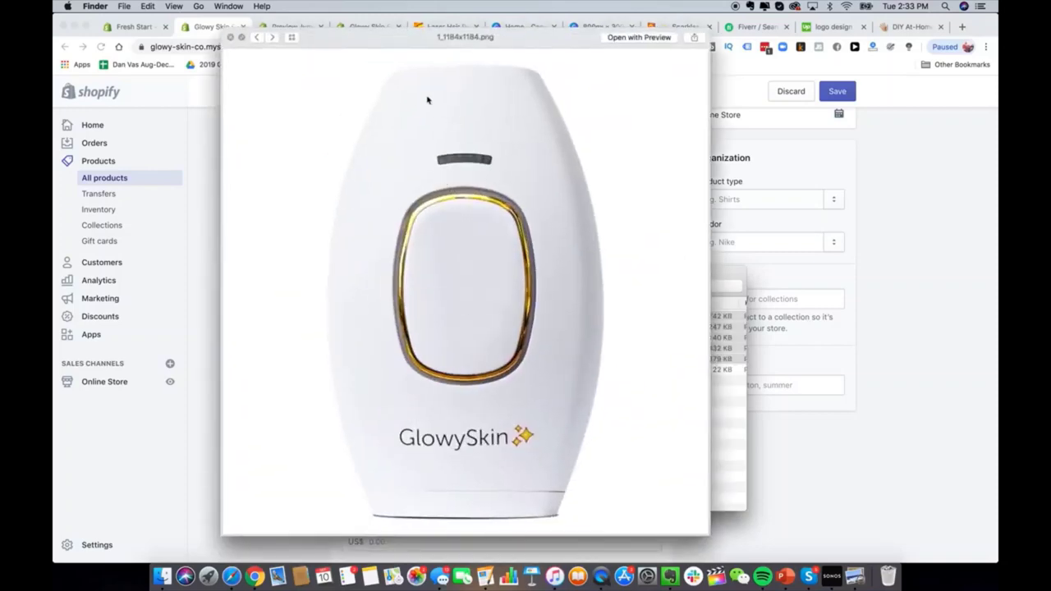
left_click(197, 235)
left_click(164, 574)
left_click(231, 37)
- Drag the device photo 1_1184x1184.png into the new product's Images
left_click(399, 274)
left_click_drag(399, 274, 726, 292)
left_click(765, 401)
left_click_drag(828, 337, 469, 351)
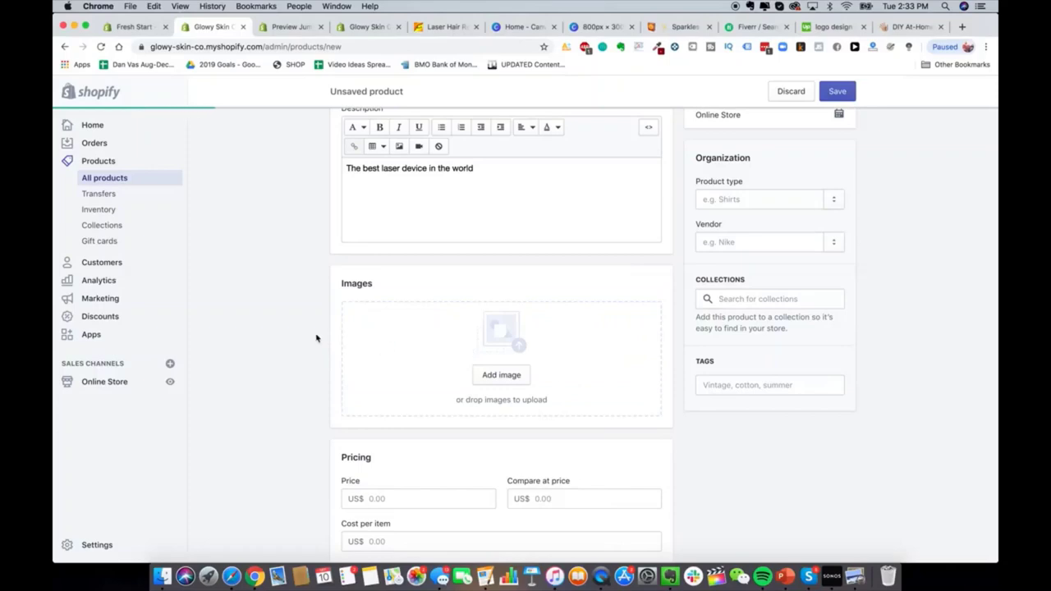
scroll(316, 338, "down", 4)
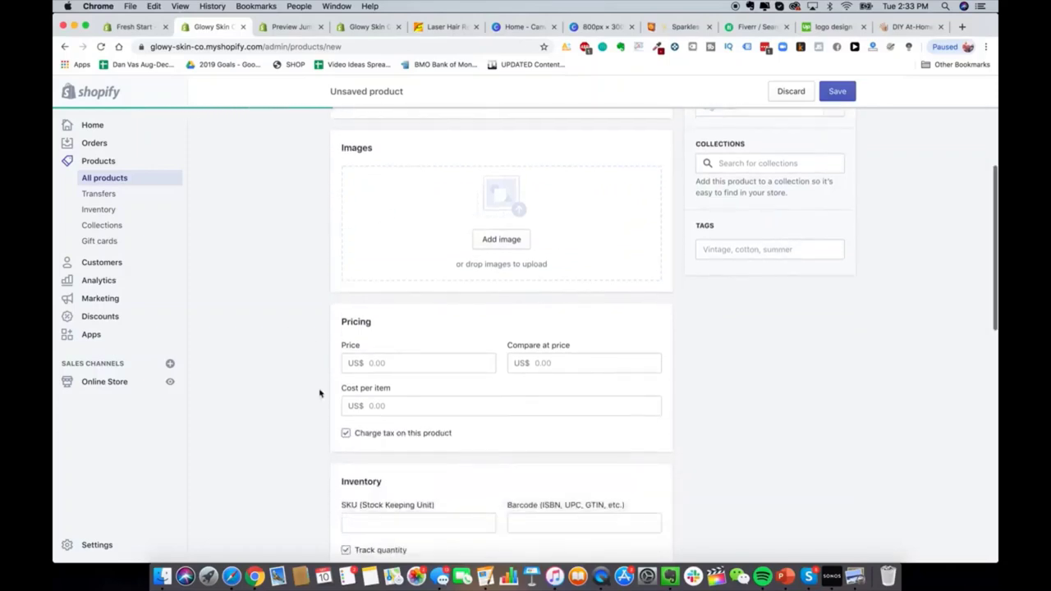
scroll(320, 394, "up", 1)
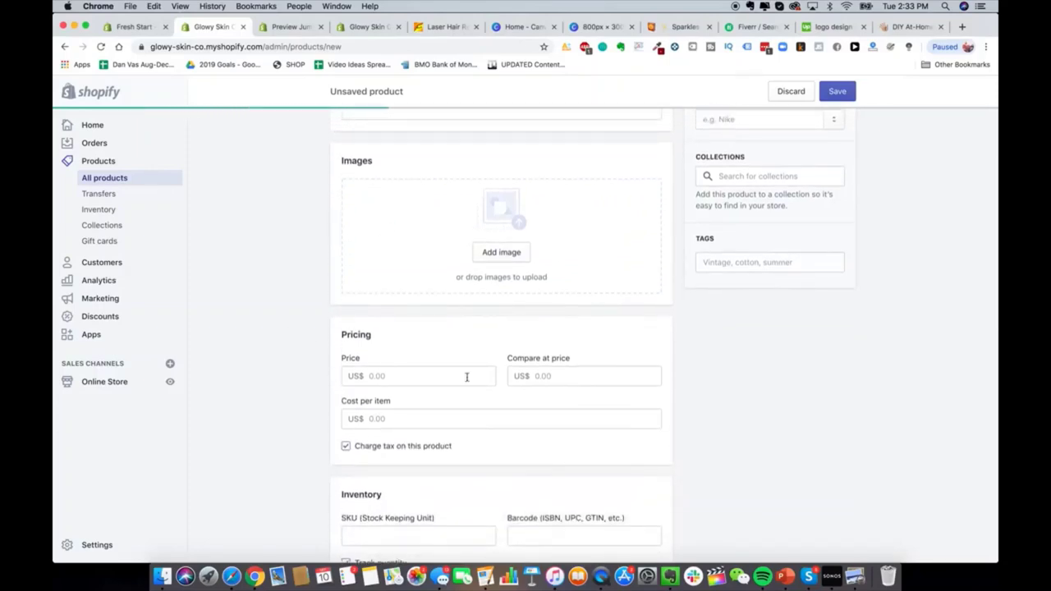
left_click(405, 385)
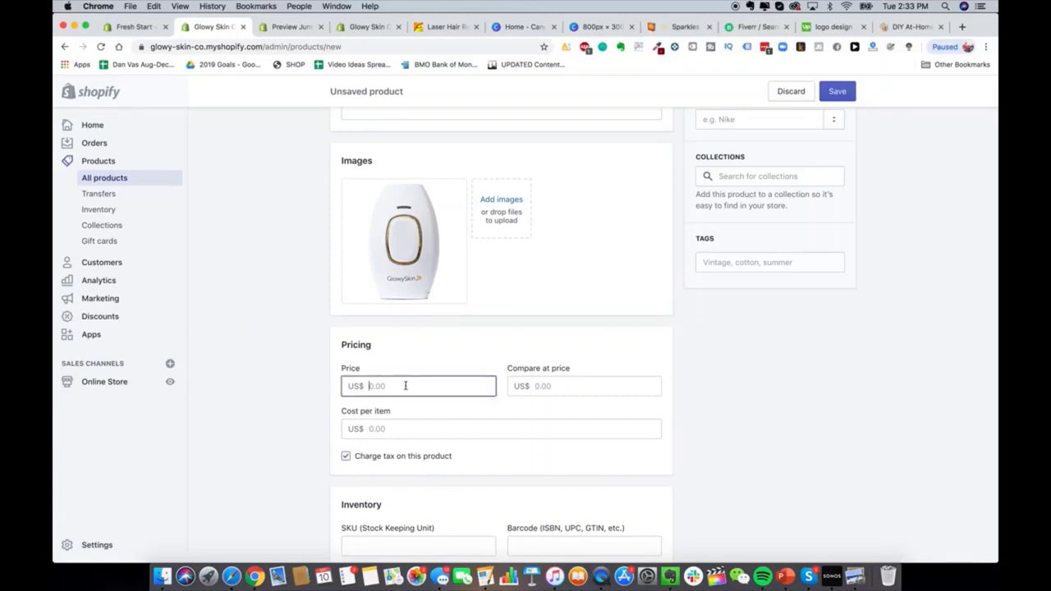
left_click(897, 27)
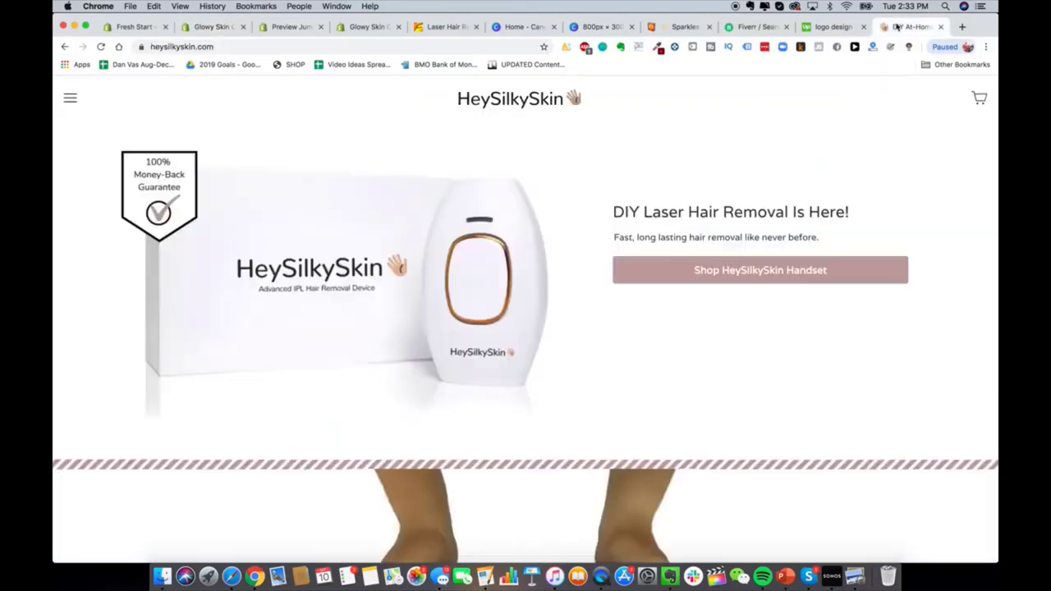
- Check the HeySilkySkin handset's $307.00 CAD price, then return to the new product form
left_click(717, 269)
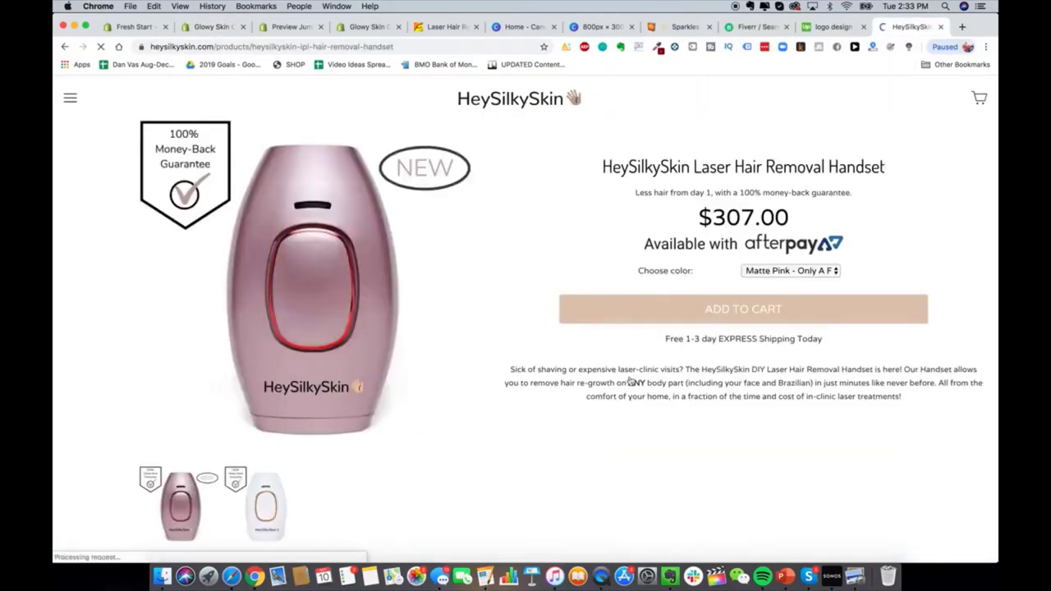
left_click(293, 29)
left_click(348, 29)
left_click(207, 29)
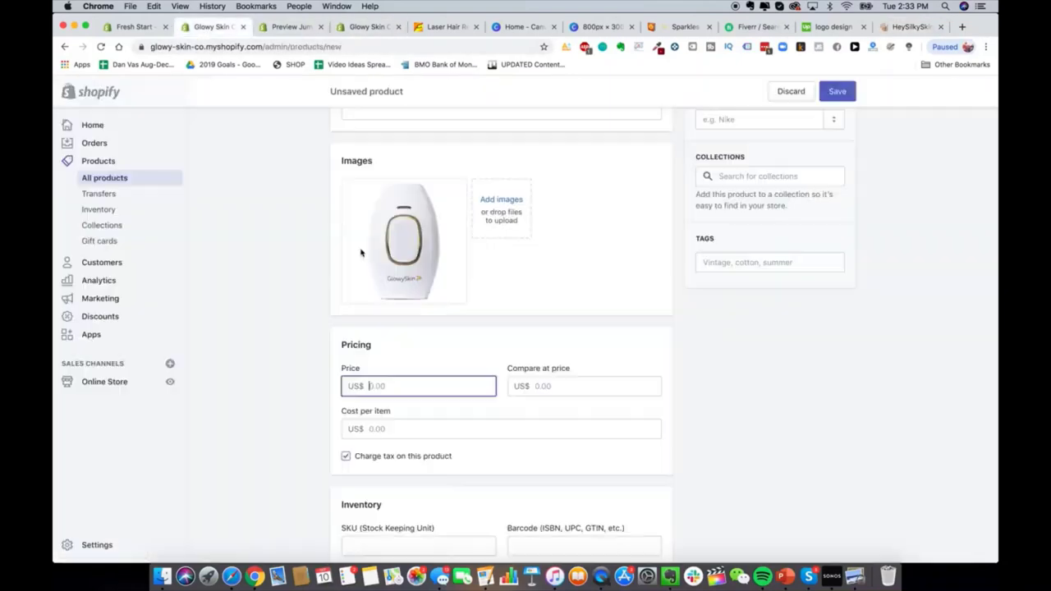
- Enter a 229.99 price and a 499.99 compare-at price
type("292")
type(".99")
left_click(572, 405)
left_click(572, 383)
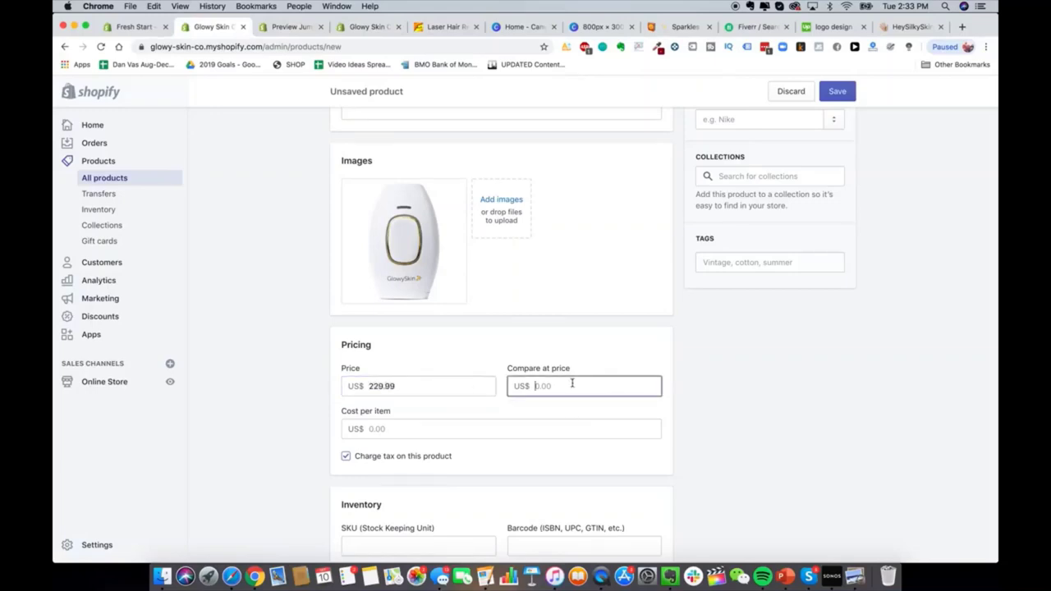
type("499.99")
left_click(711, 413)
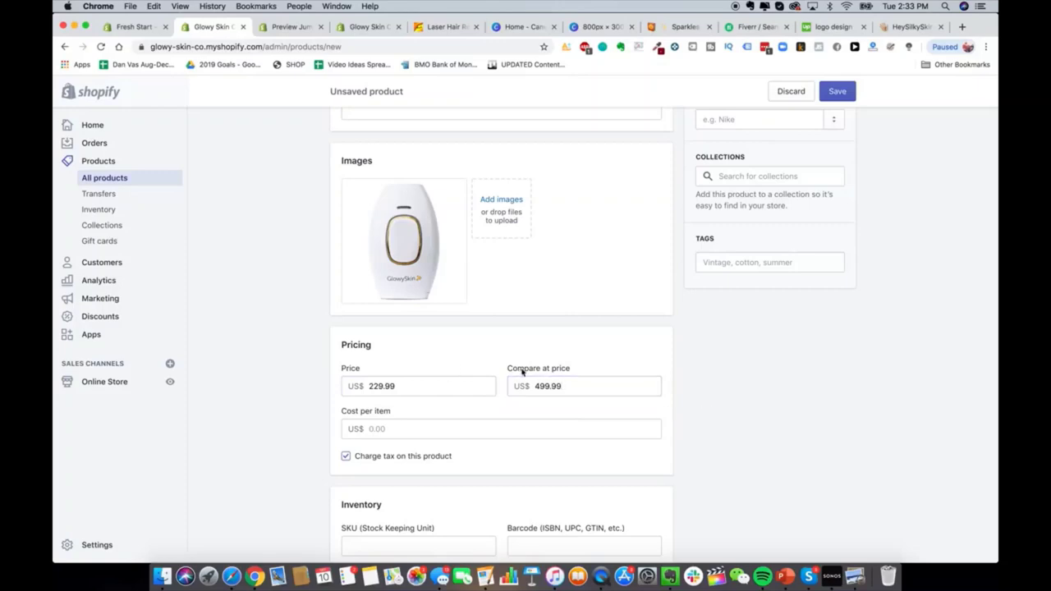
scroll(585, 376, "down", 3)
scroll(451, 282, "up", 4)
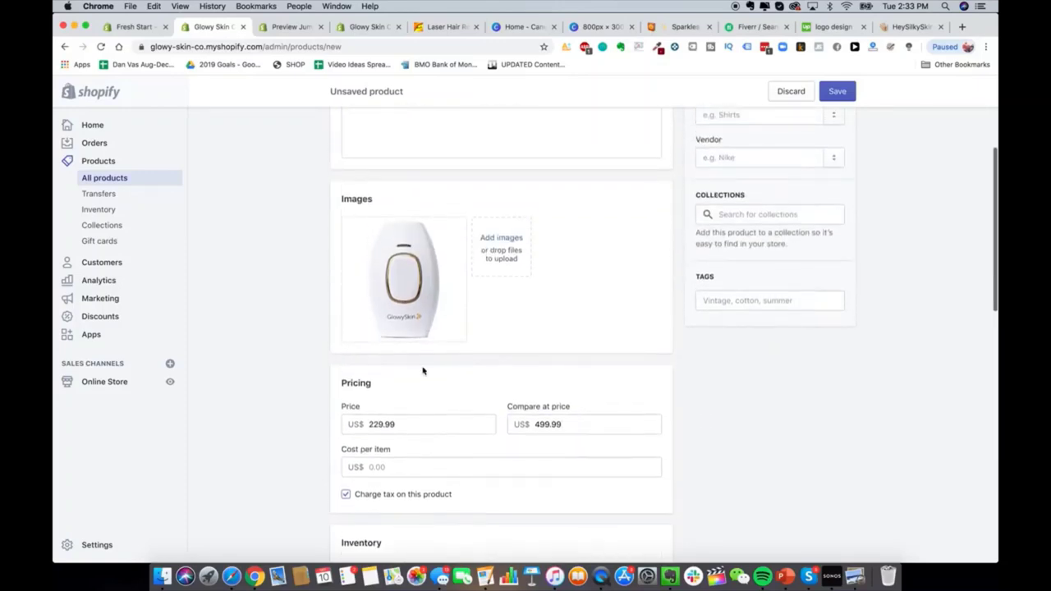
- Leave the Cost per item field blank
left_click_drag(374, 426, 397, 426)
left_click(286, 446)
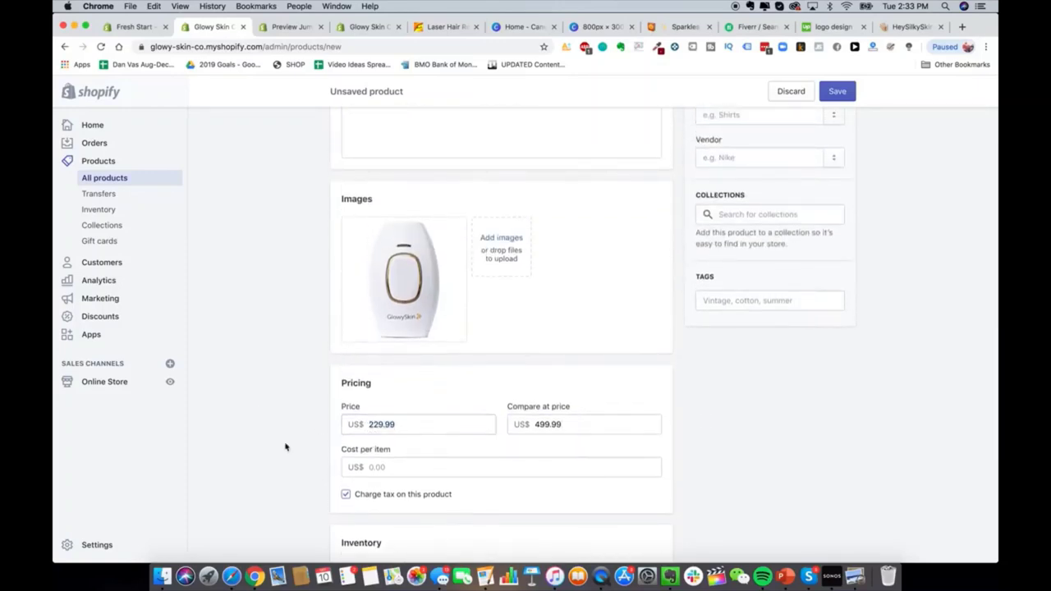
scroll(285, 446, "down", 2)
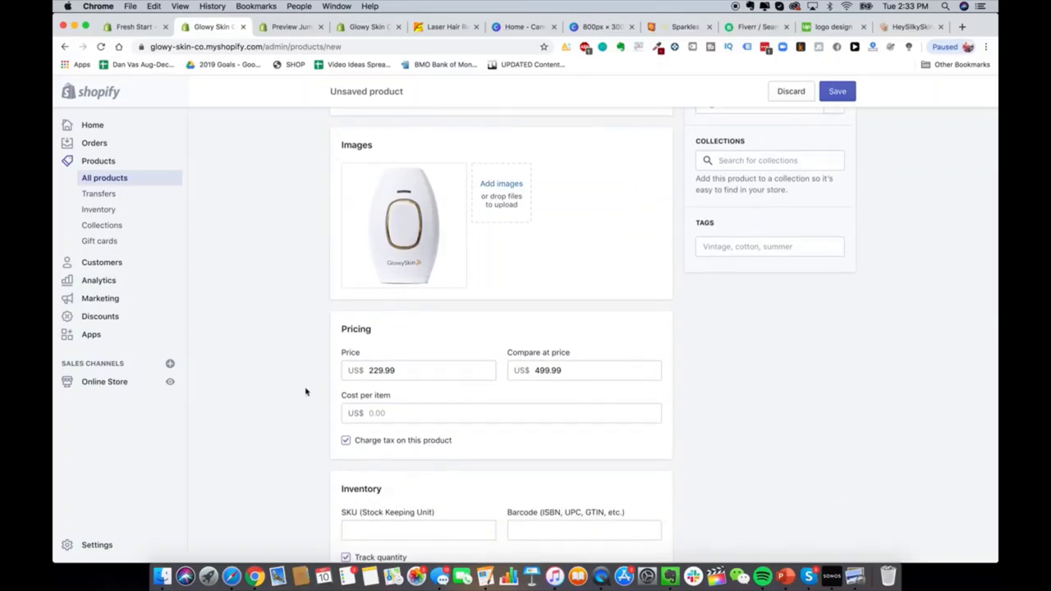
scroll(305, 391, "down", 3)
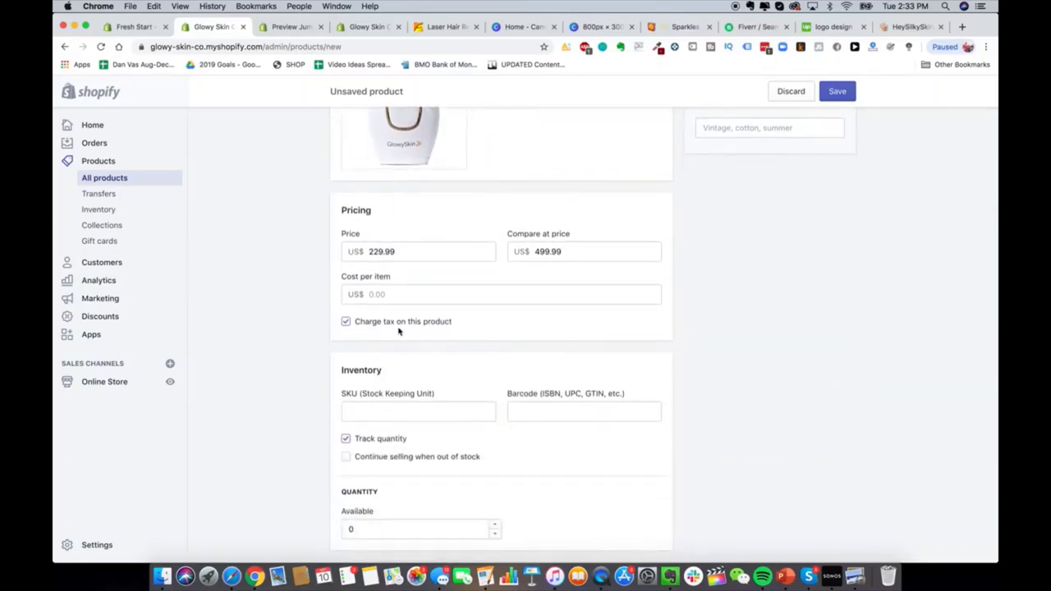
scroll(411, 321, "up", 1)
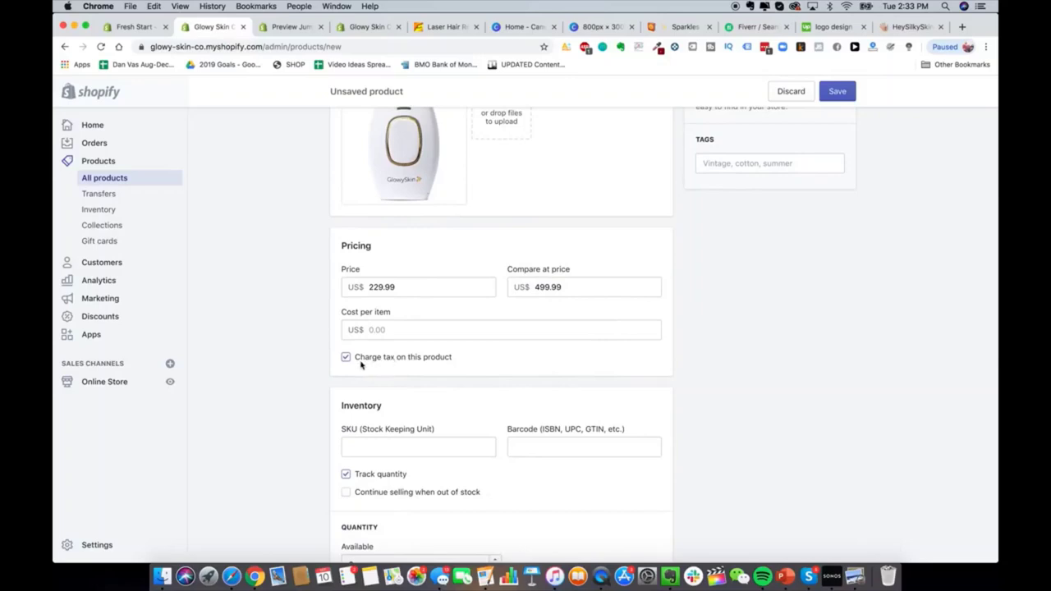
left_click(385, 329)
left_click(306, 331)
- Set the available inventory quantity to 100000
scroll(530, 410, "down", 6)
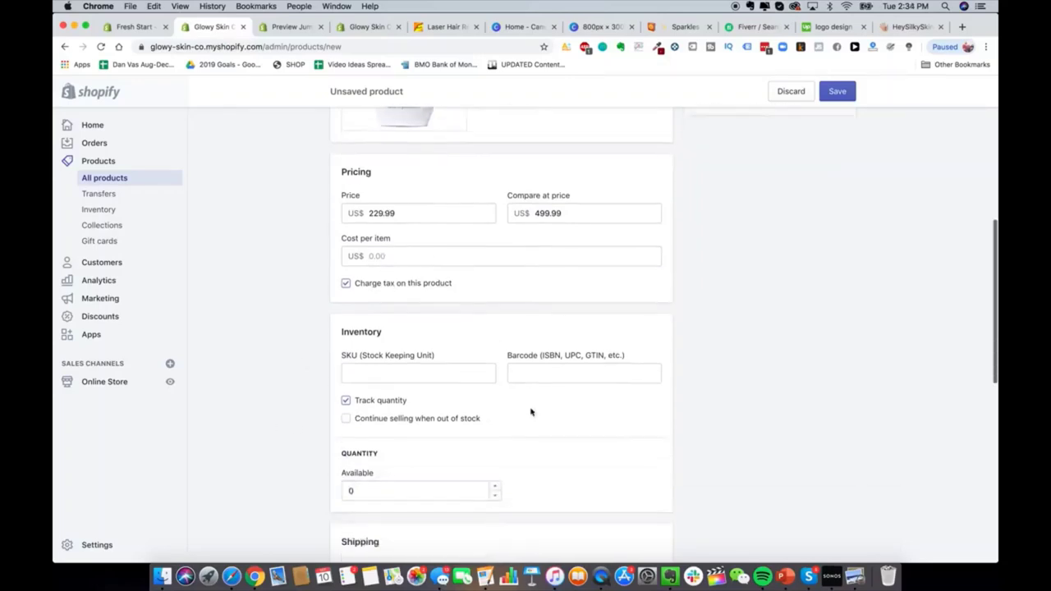
left_click(403, 307)
key("BackSpace")
type("10000")
left_click(274, 340)
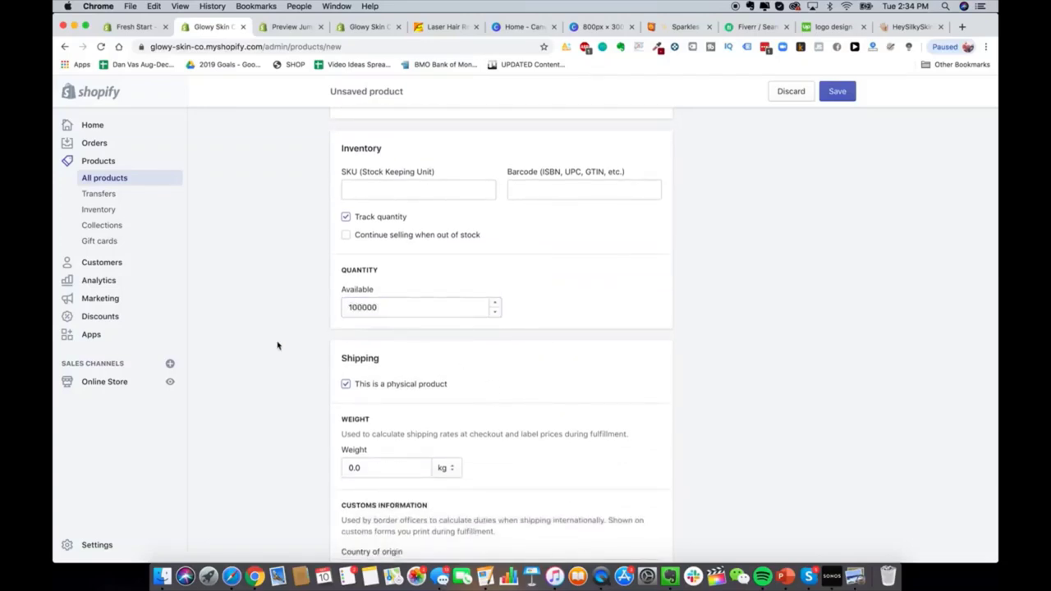
scroll(288, 387, "down", 4)
scroll(410, 303, "down", 1)
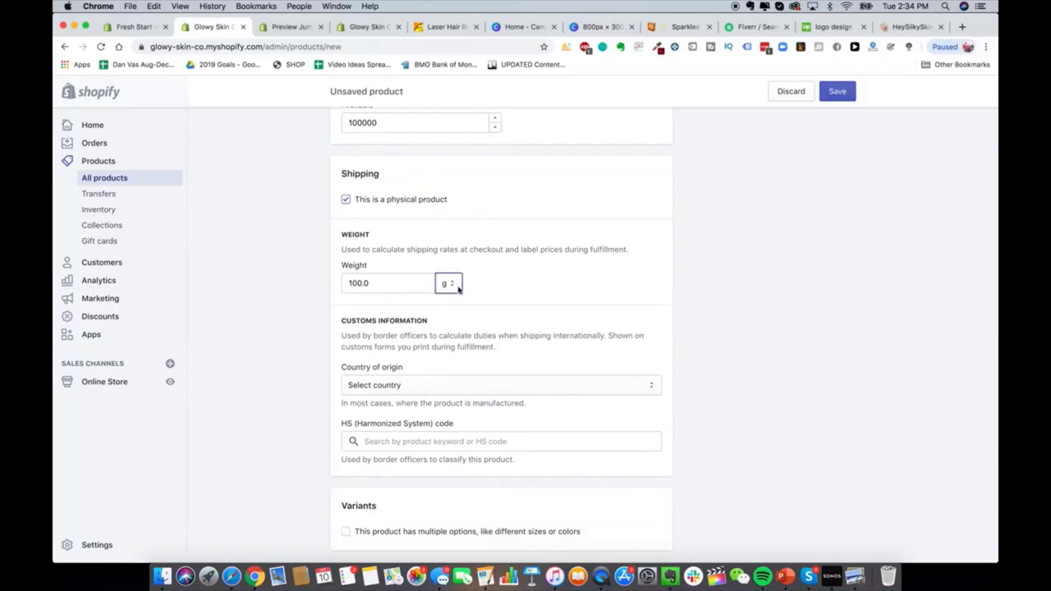
- Keep grams as the weight unit and confirm a 100.0 g shipping weight
left_click(458, 287)
left_click(459, 290)
scroll(323, 292, "down", 1)
scroll(323, 292, "down", 1)
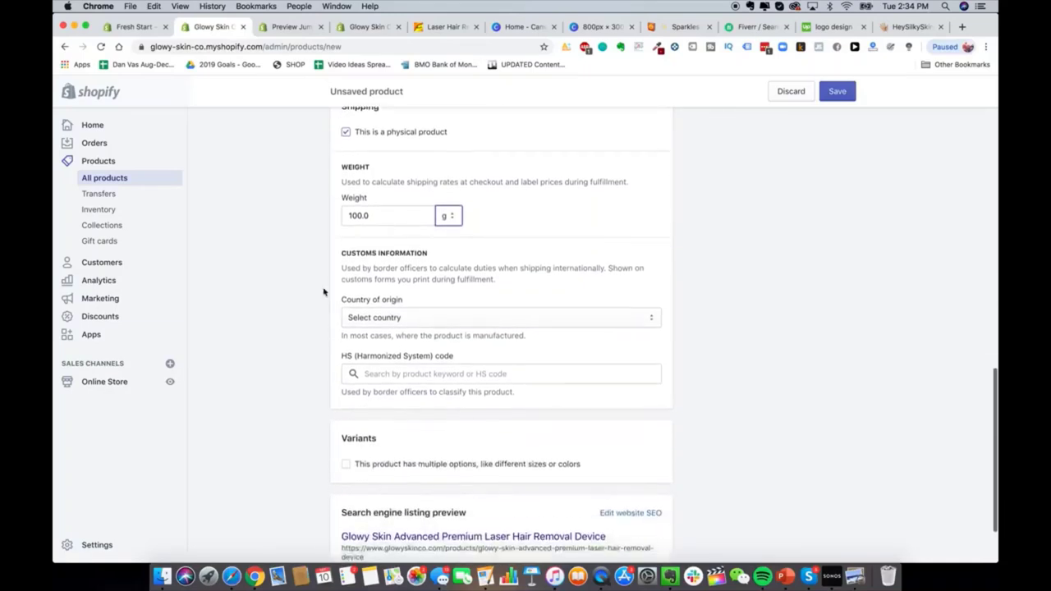
scroll(323, 291, "up", 2)
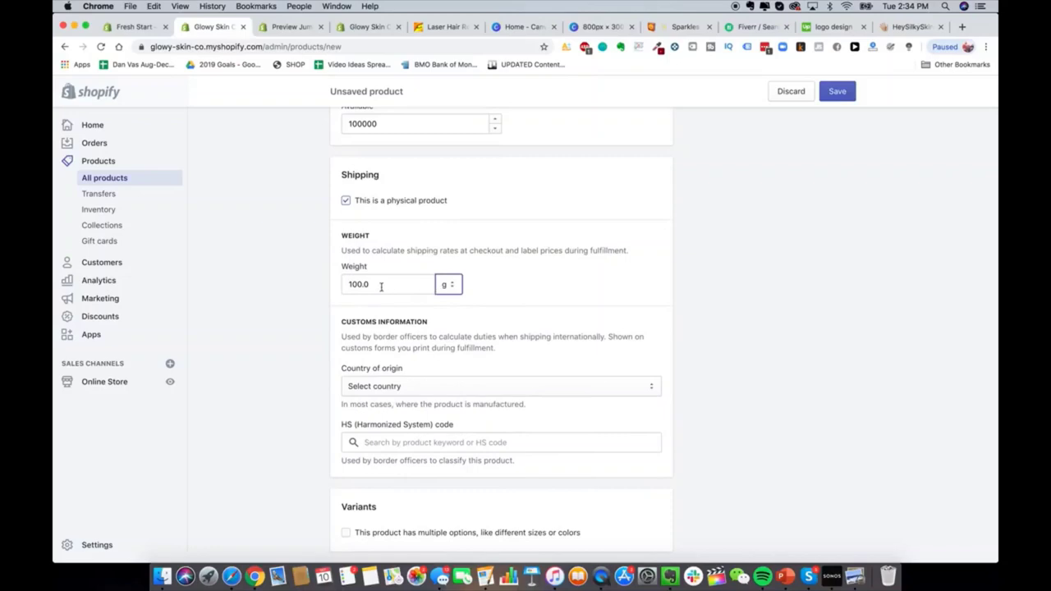
left_click(386, 284)
left_click(317, 291)
scroll(302, 328, "down", 3)
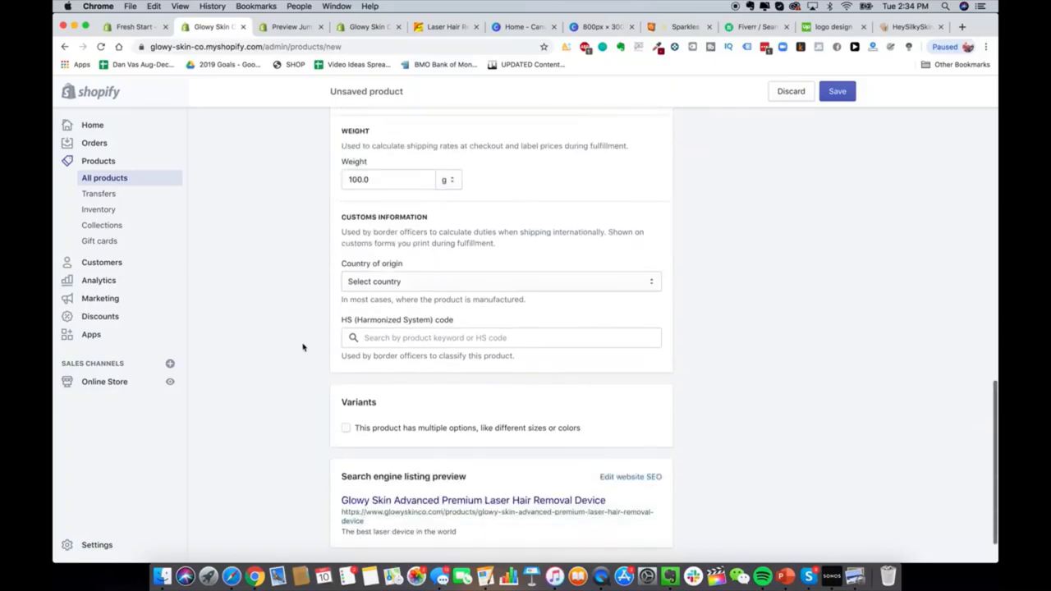
scroll(363, 182, "up", 1)
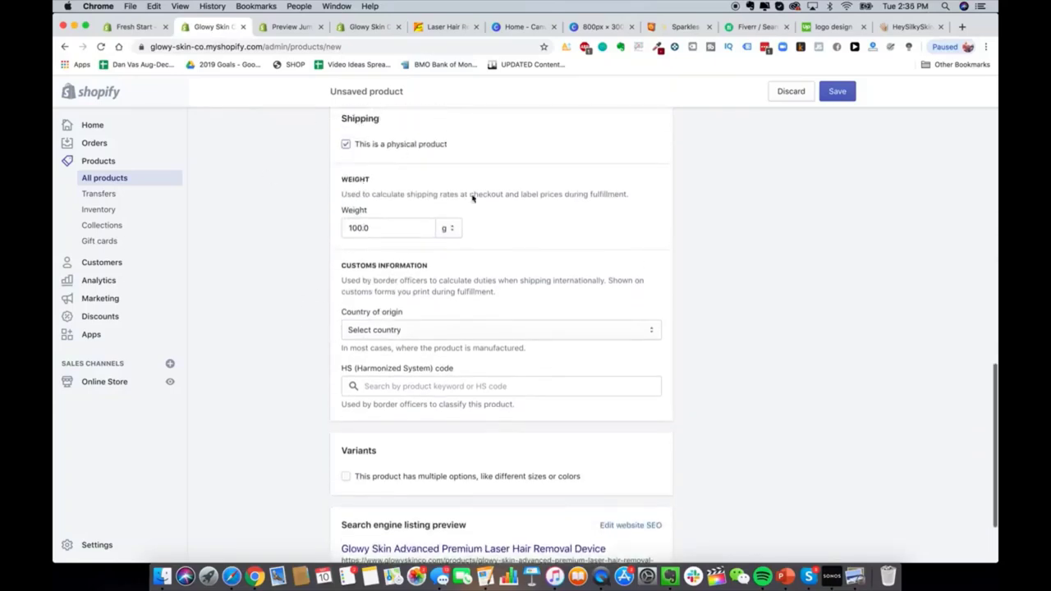
scroll(298, 315, "down", 3)
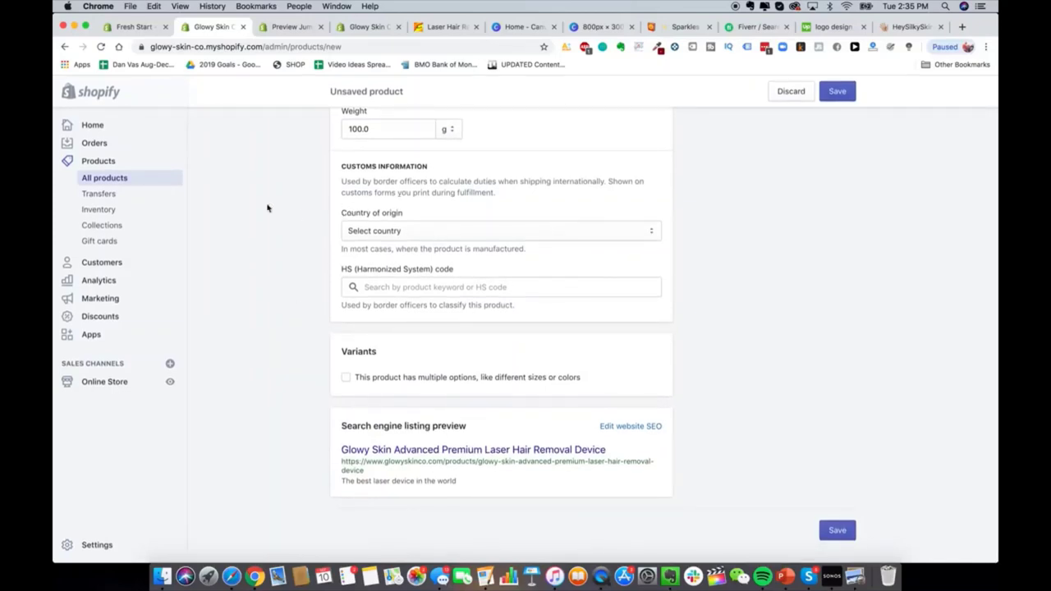
- Set the SEO page title to 'The Best DIY Hair Removal Device In The World - Glowy Skin'
left_click(630, 426)
scroll(550, 439, "down", 2)
scroll(549, 439, "down", 2)
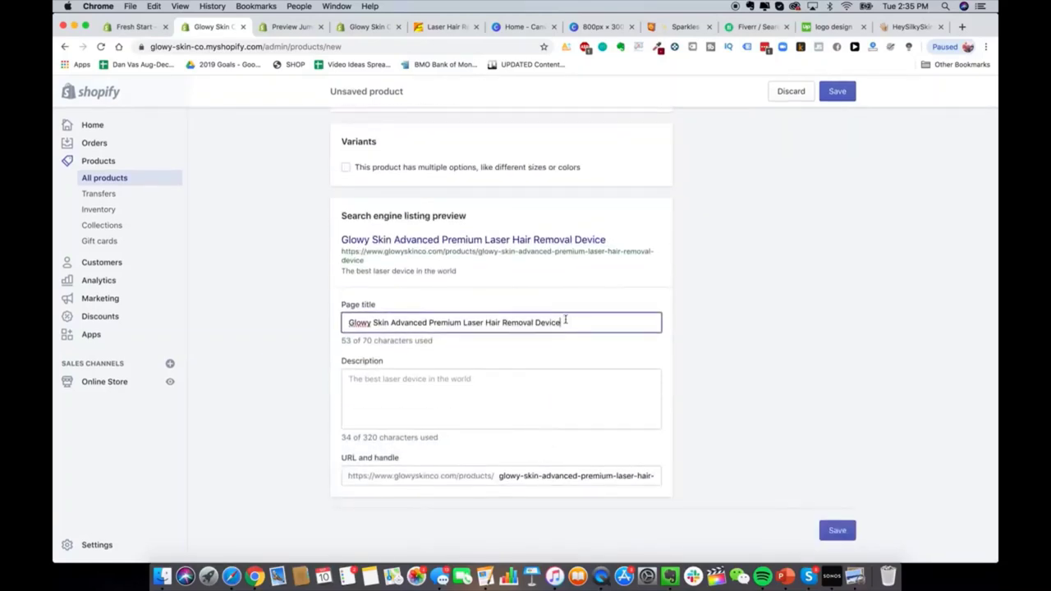
triple_click(440, 322)
type("The ")
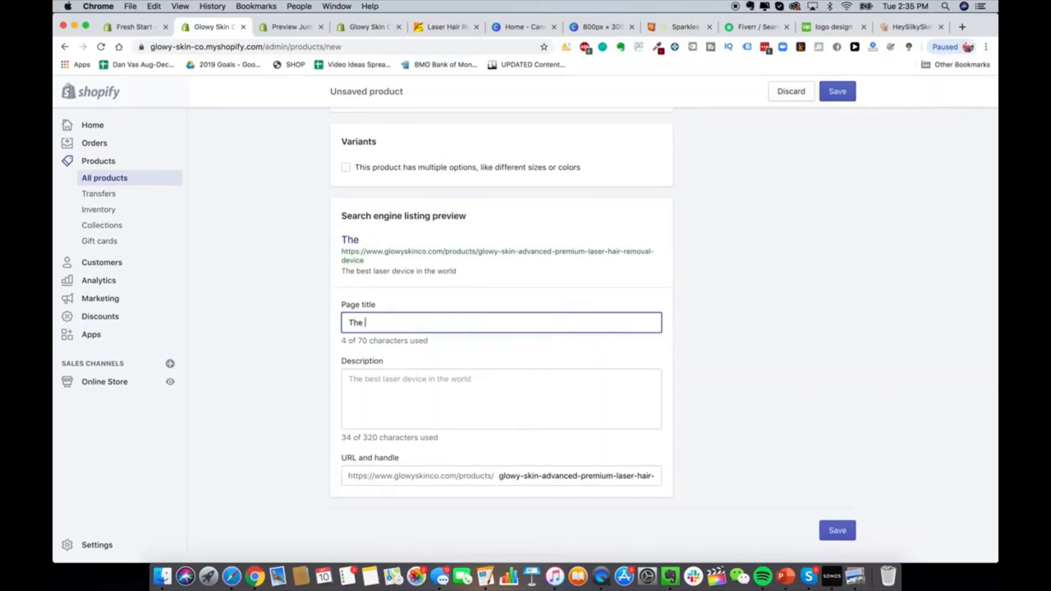
type("Best DIY Hair R")
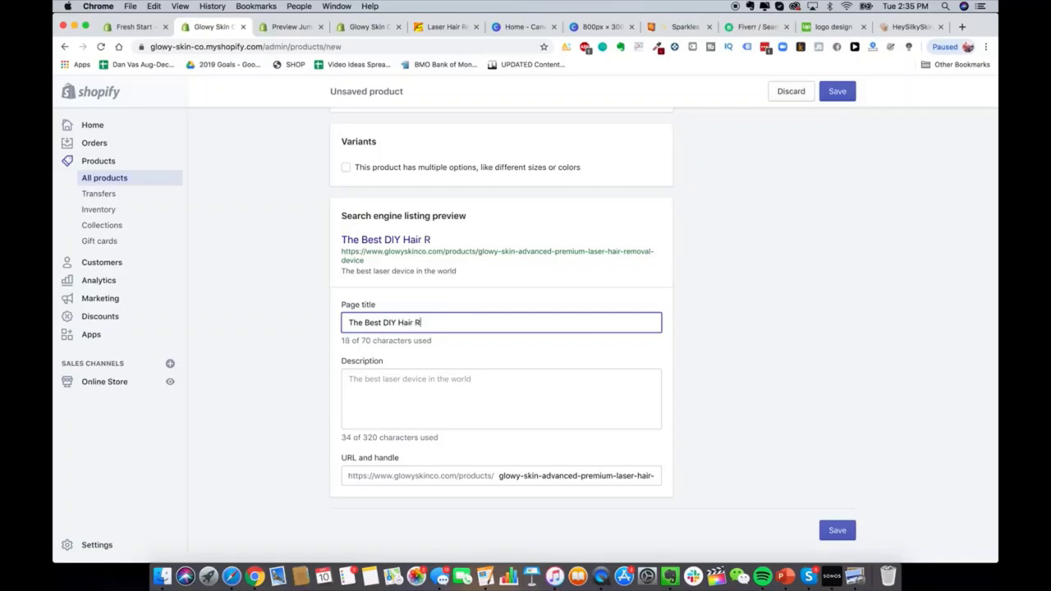
type("emoval Device I")
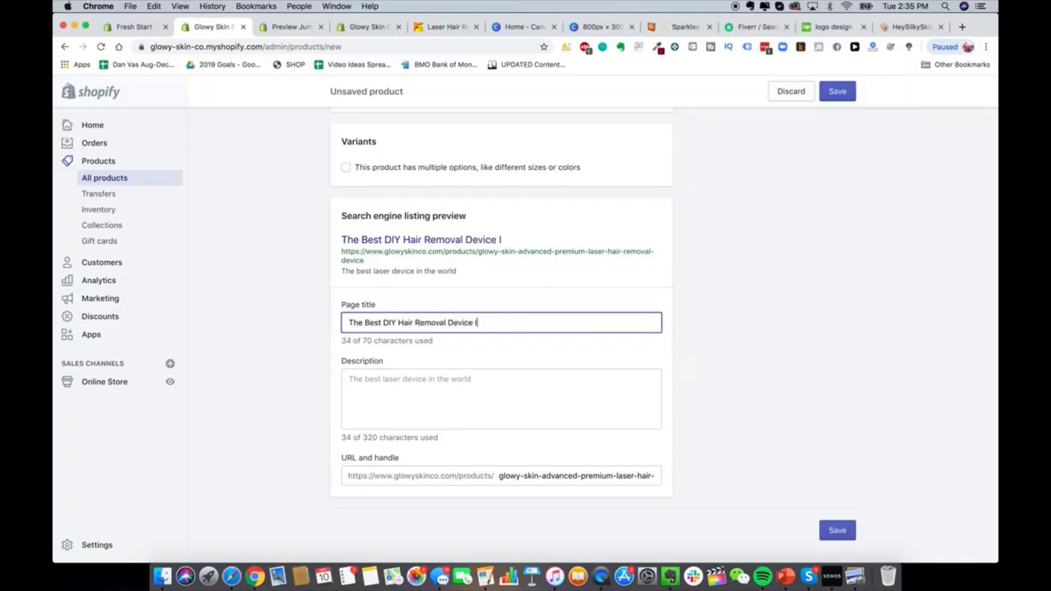
type("n The World - Glowy Skin")
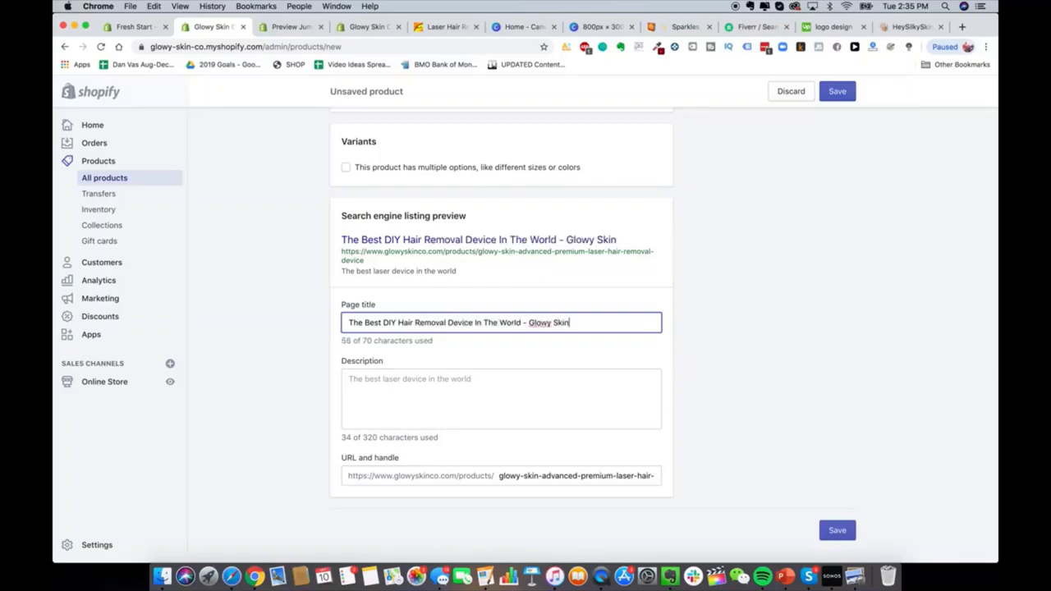
- Replace the SEO description with 'The Best DIY Laser Hair Removal Device For Home Use'
left_click(463, 401)
key("super+a")
key("BackSpace")
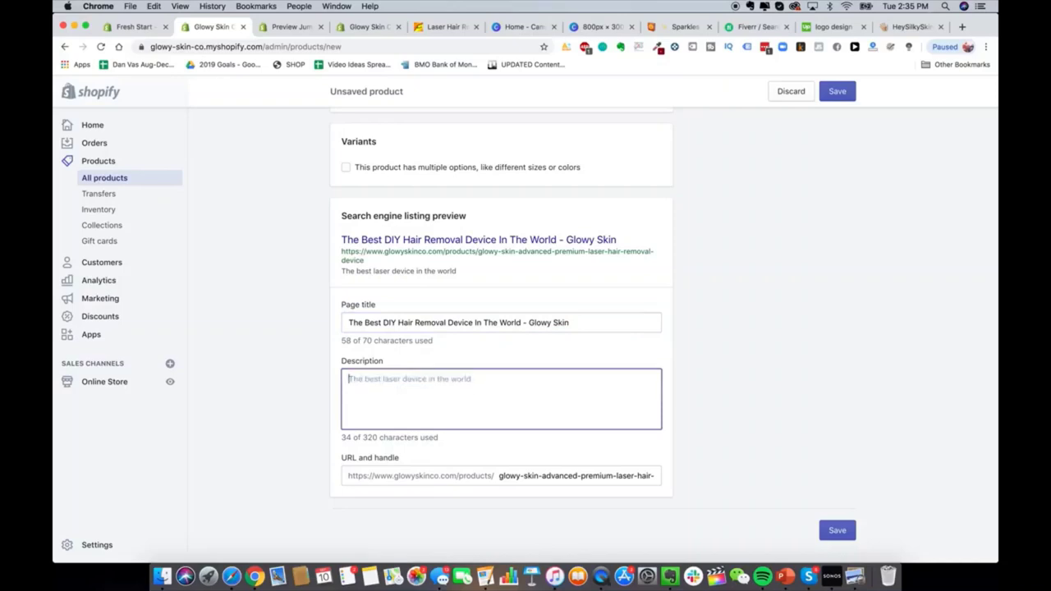
type("The")
key("super+a")
type("The Best DI")
type("Y Hair Rem")
key("BackSpace")
key("BackSpace")
key("BackSpace")
key("BackSpace")
key("BackSpace")
key("BackSpace")
key("BackSpace")
key("BackSpace")
type("Laser Hair Removal Device For Ha")
key("BackSpace")
key("BackSpace")
type("Home Use")
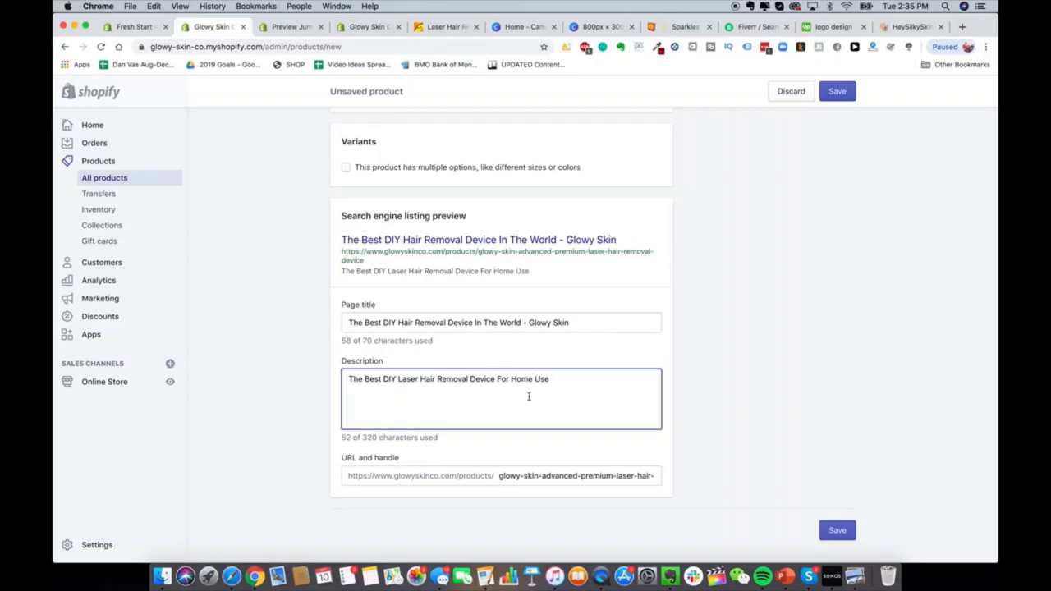
- Save the new Glowy Skin Advanced Premium Laser Hair Removal Device product
left_click(736, 492)
scroll(624, 488, "up", 1)
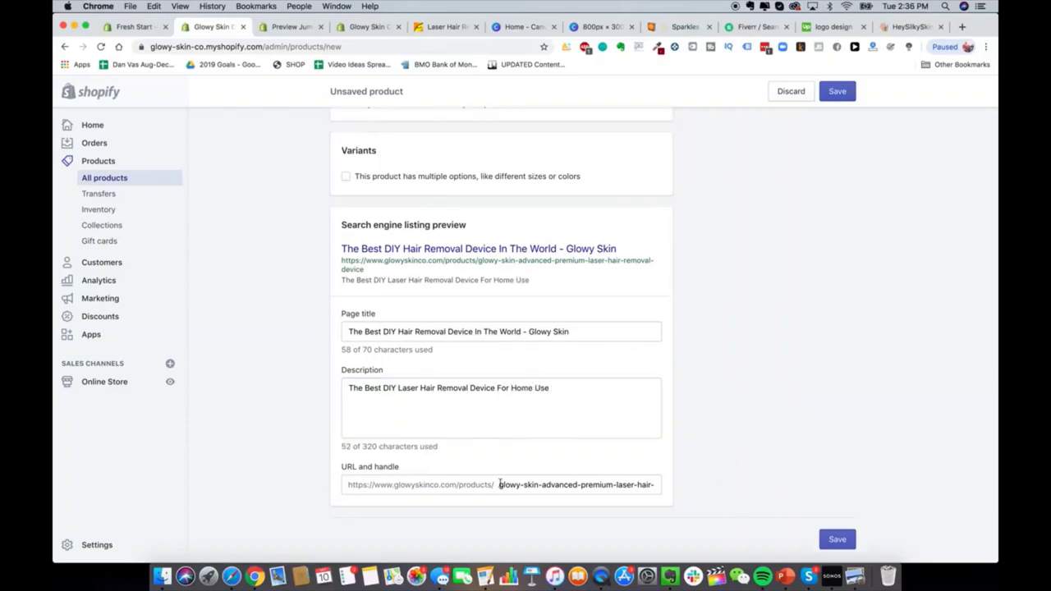
scroll(553, 414, "up", 15)
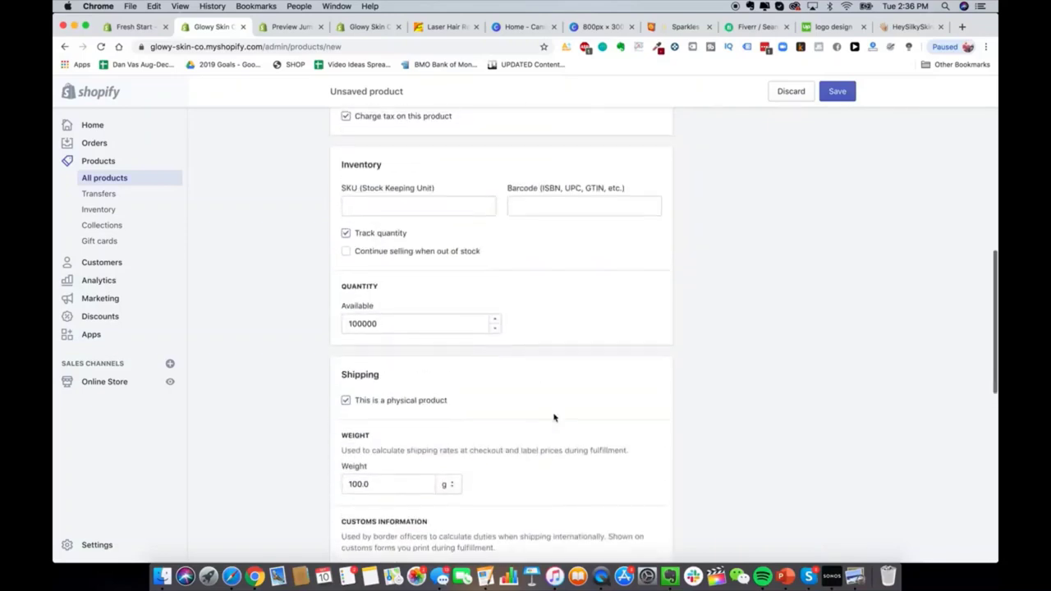
scroll(553, 417, "up", 5)
scroll(750, 410, "down", 2)
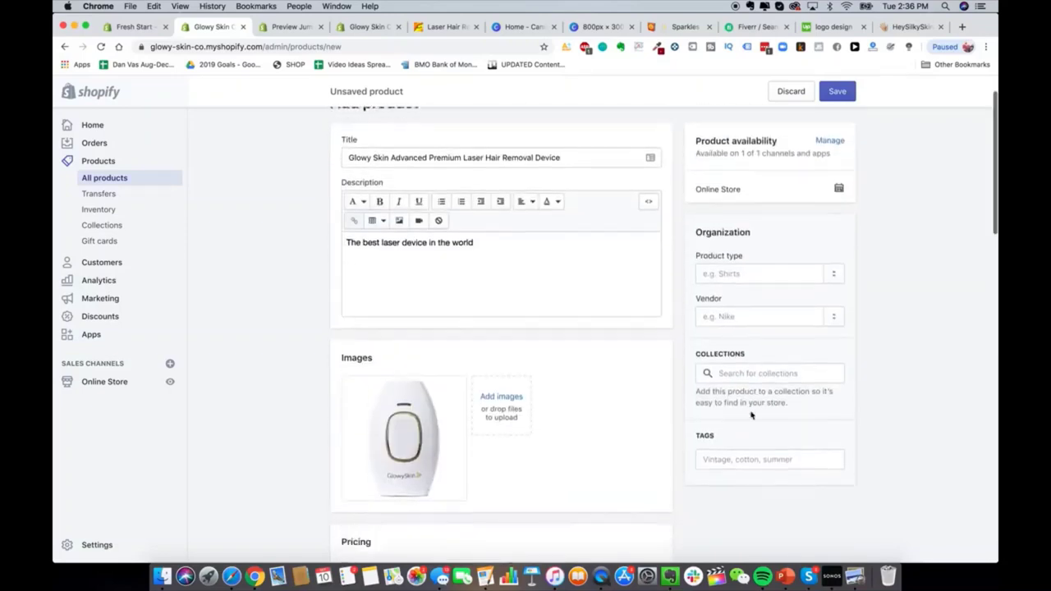
left_click(836, 91)
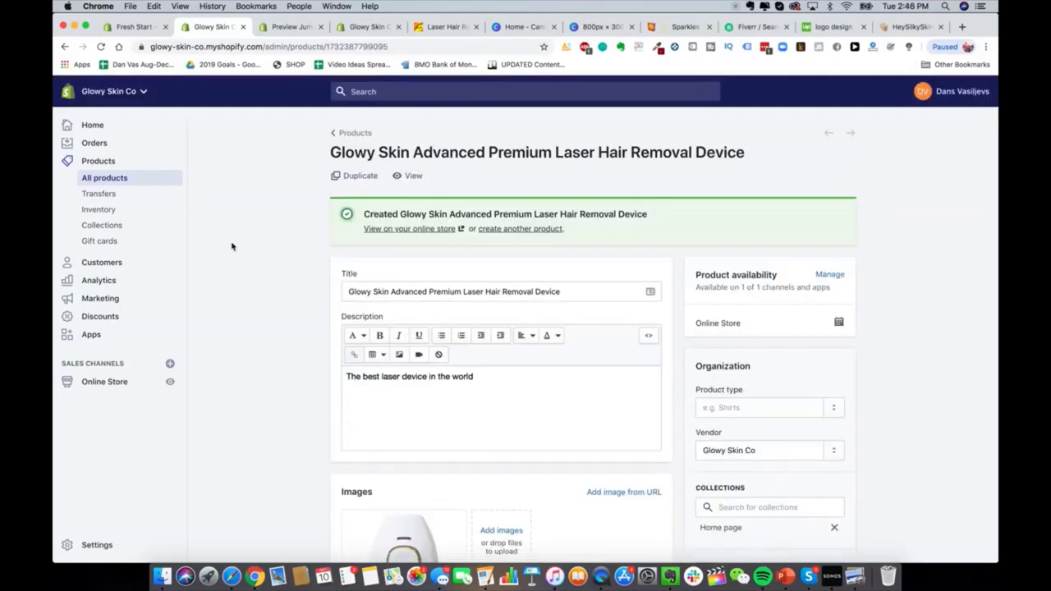
scroll(294, 255, "down", 1)
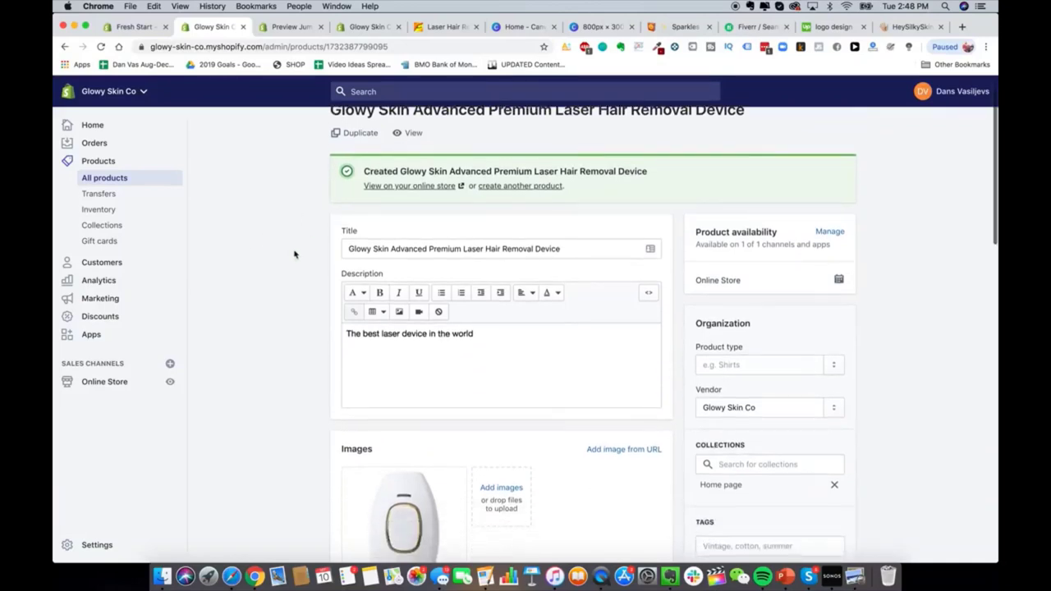
scroll(443, 326, "down", 2)
scroll(433, 366, "up", 3)
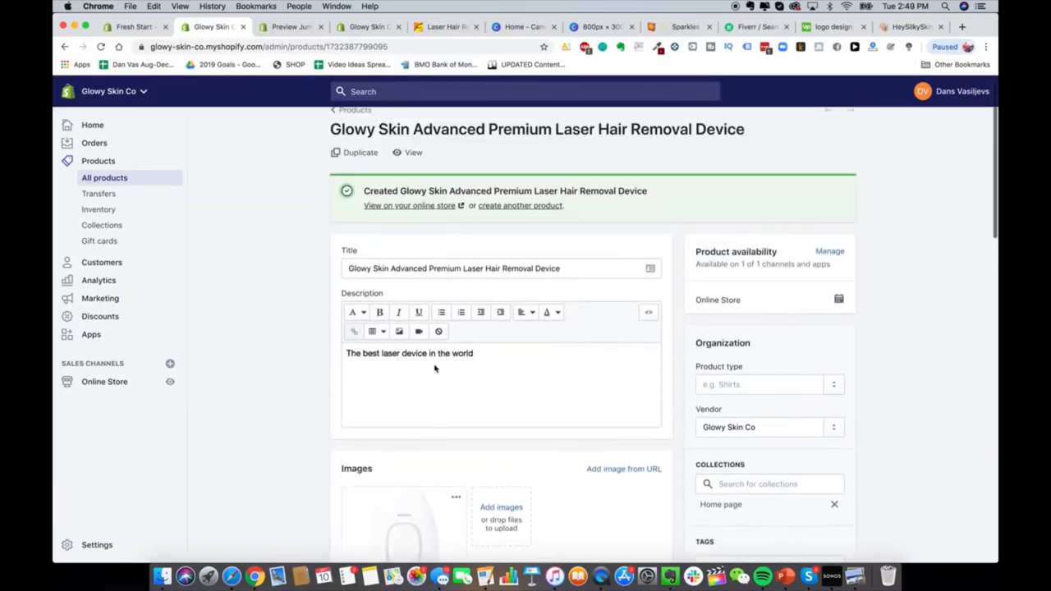
- Open the device's storefront page and scroll through it, checking the $229.99 sale price against $499.99
left_click(402, 153)
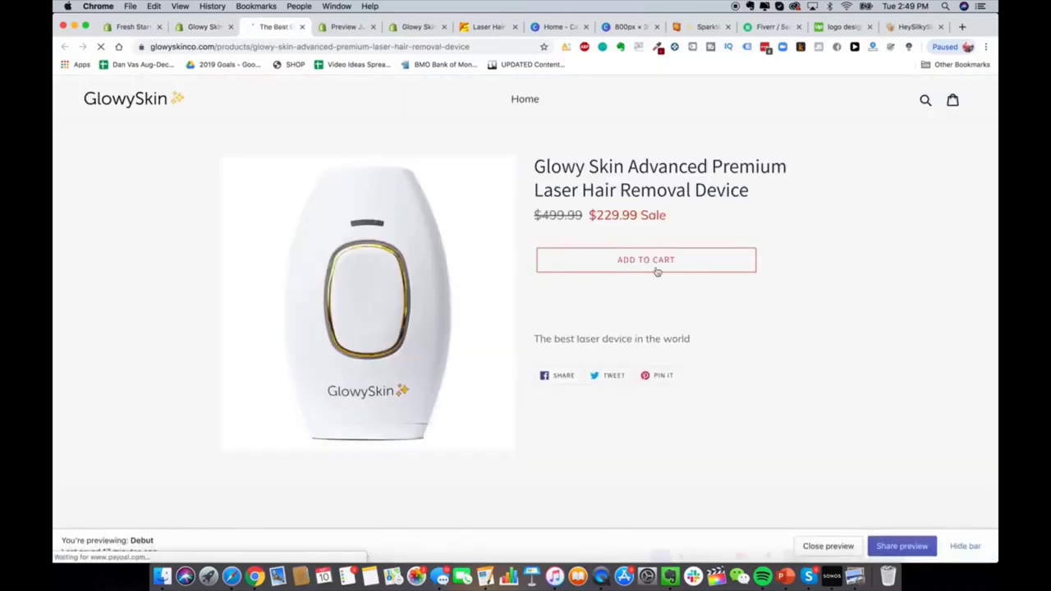
scroll(624, 344, "down", 2)
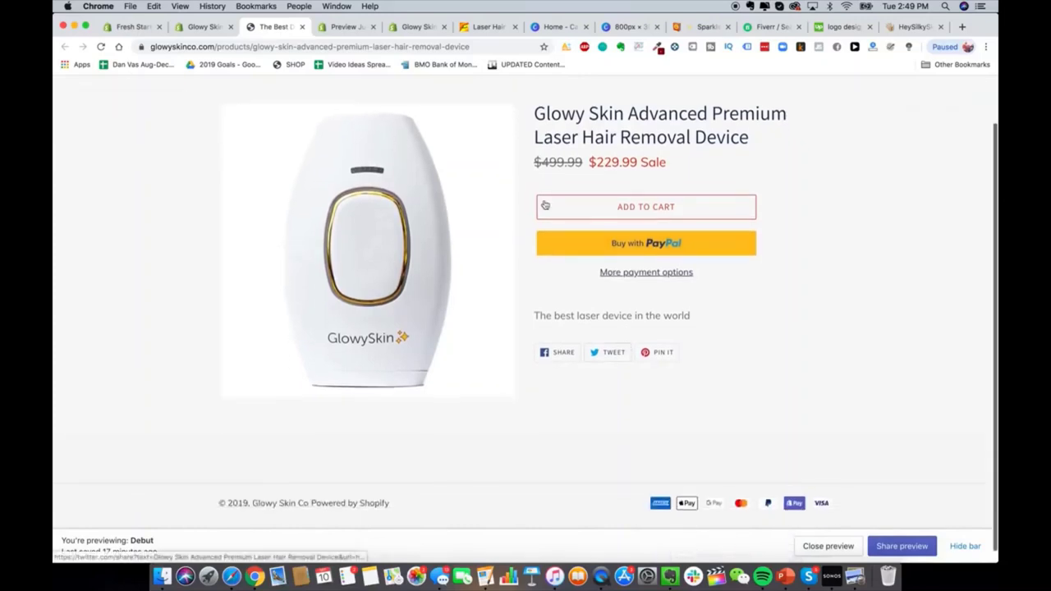
scroll(649, 222, "down", 1)
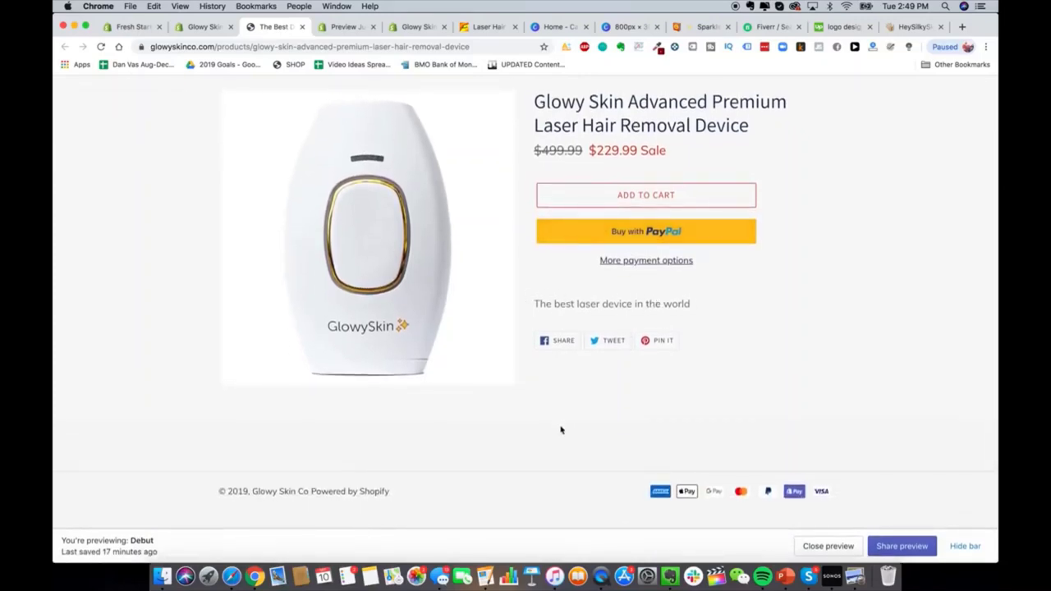
scroll(671, 331, "up", 2)
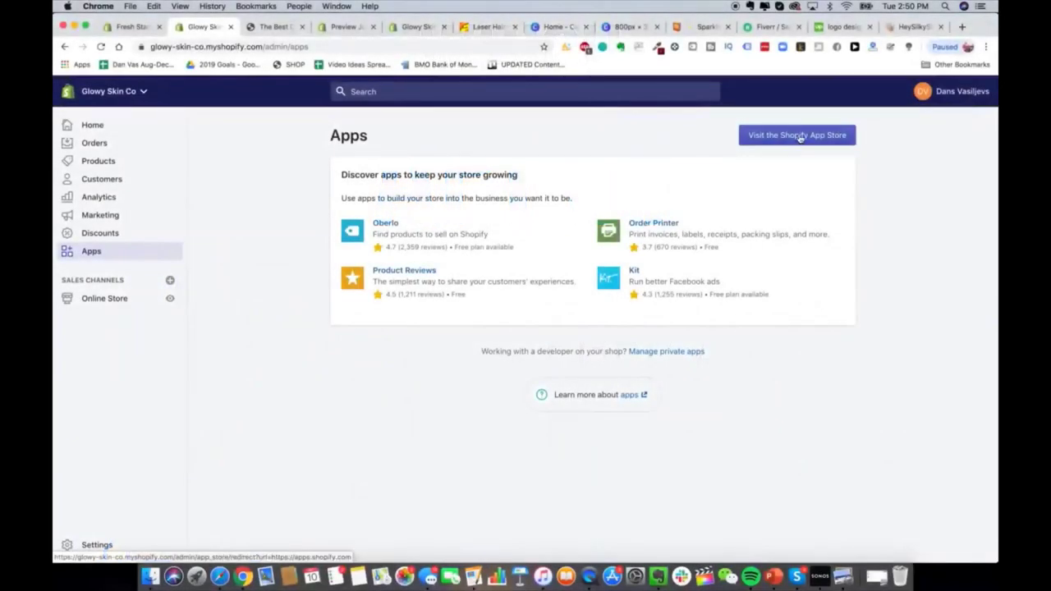
- Launch the Shopify App Store in a new tab from the admin Apps page
left_click(800, 137)
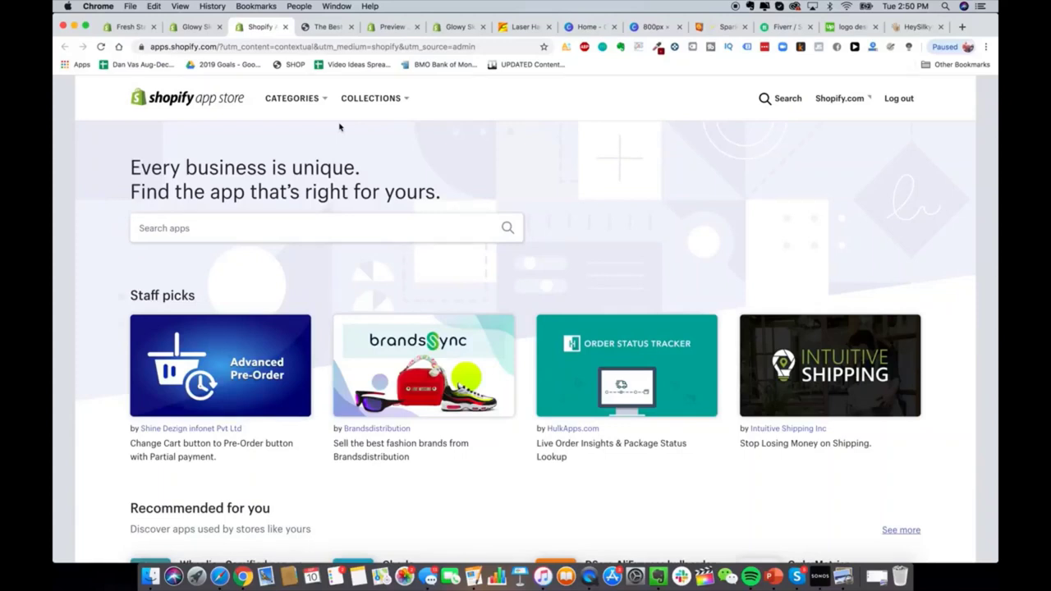
- Search the Shopify App Store for 'order lookup'
left_click(200, 28)
left_click(263, 31)
left_click(302, 229)
type("ord")
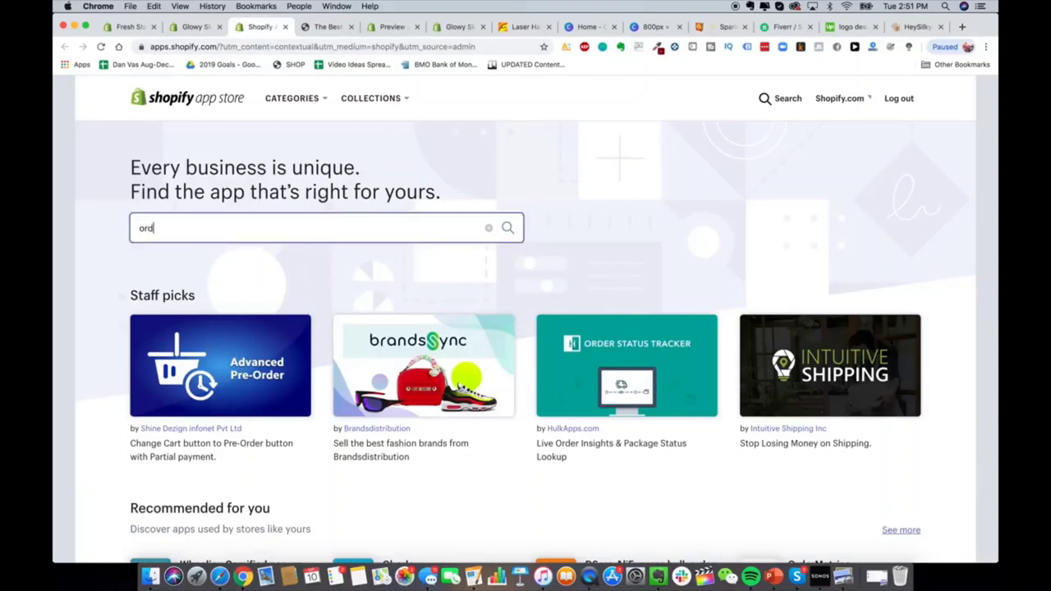
type("er lookup")
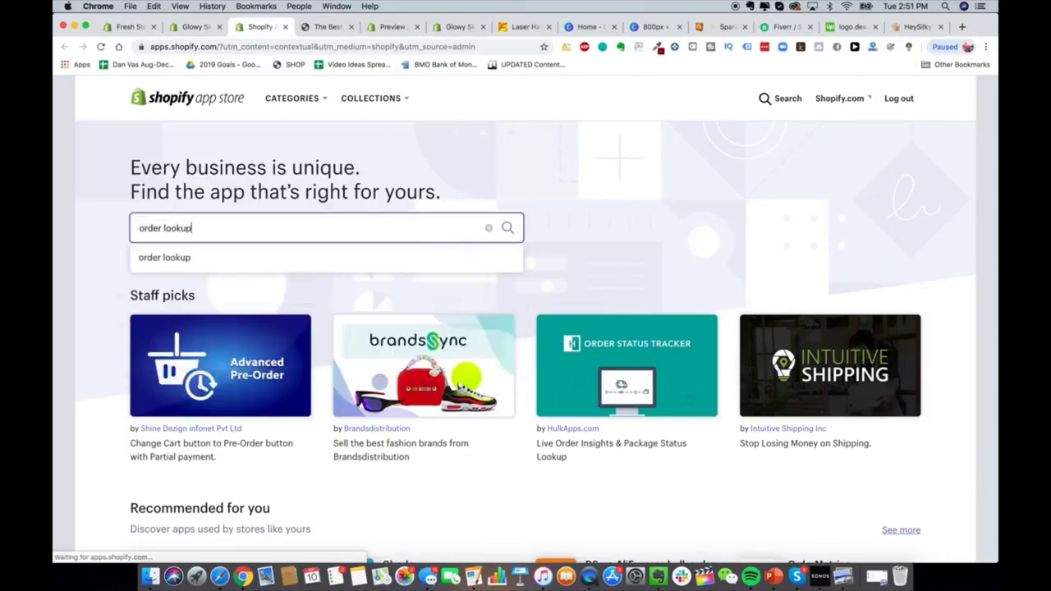
key("Return")
- Add and install the Order Lookup app, then start its 7-day free trial
left_click(367, 306)
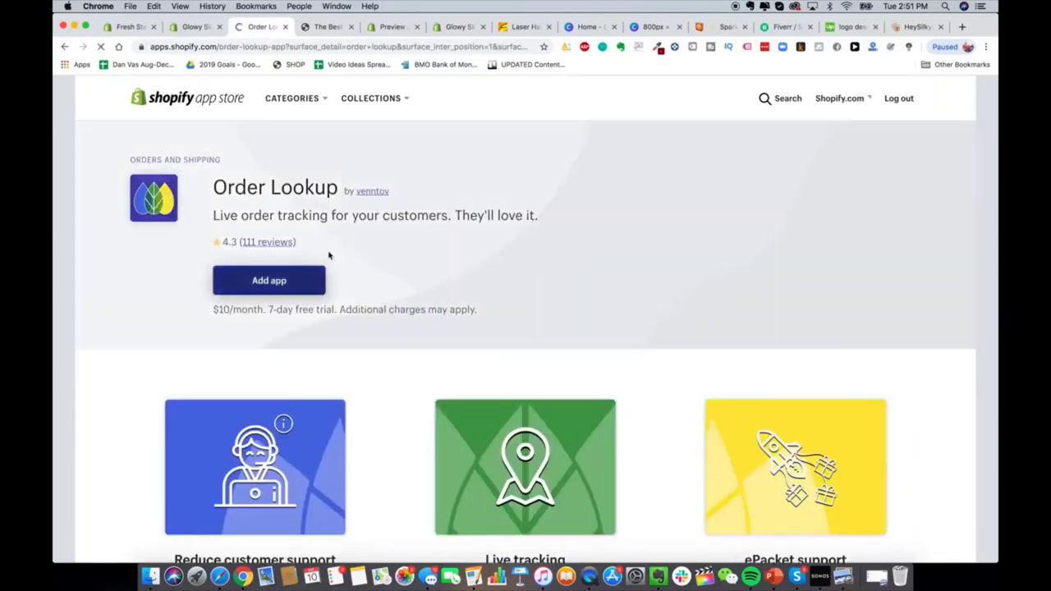
left_click(271, 280)
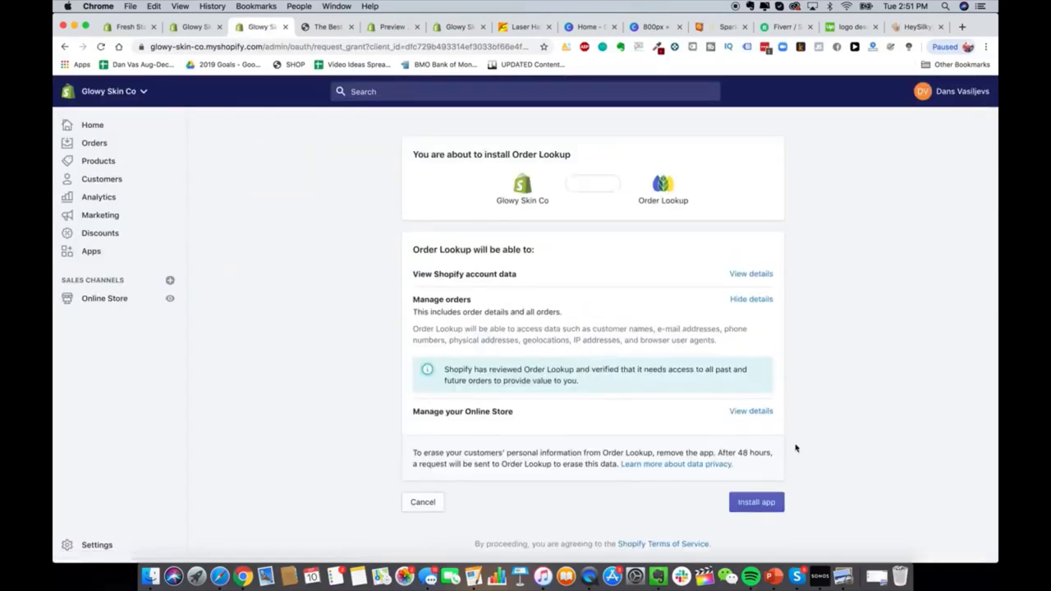
left_click(764, 504)
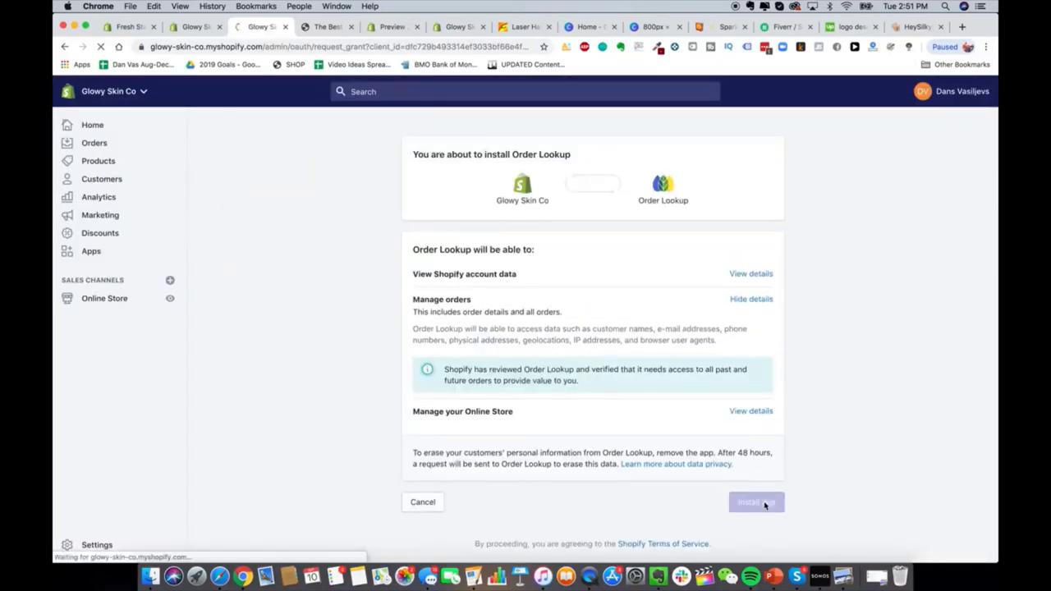
left_click(775, 293)
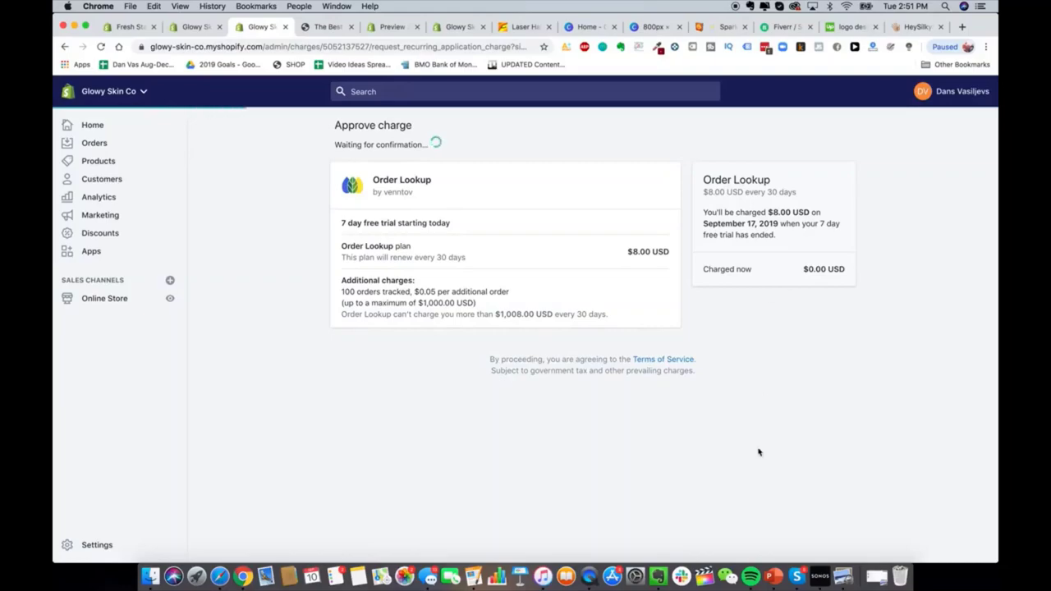